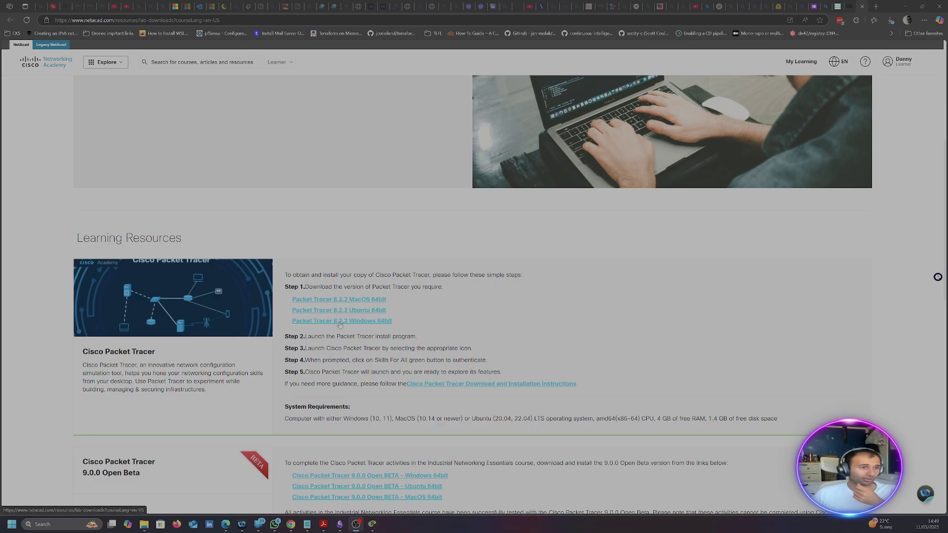
Review the Learning Resources downloads on the NetAcad Resource Hub page, including the Packet Tracer versions and virtual machines.
scroll(340, 324, "down", 2)
scroll(559, 425, "down", 2)
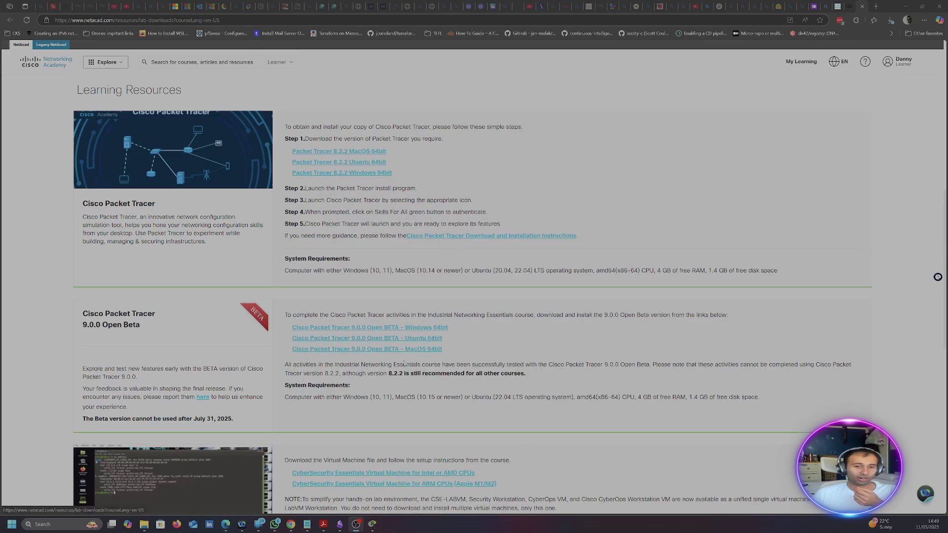
scroll(398, 456, "down", 3)
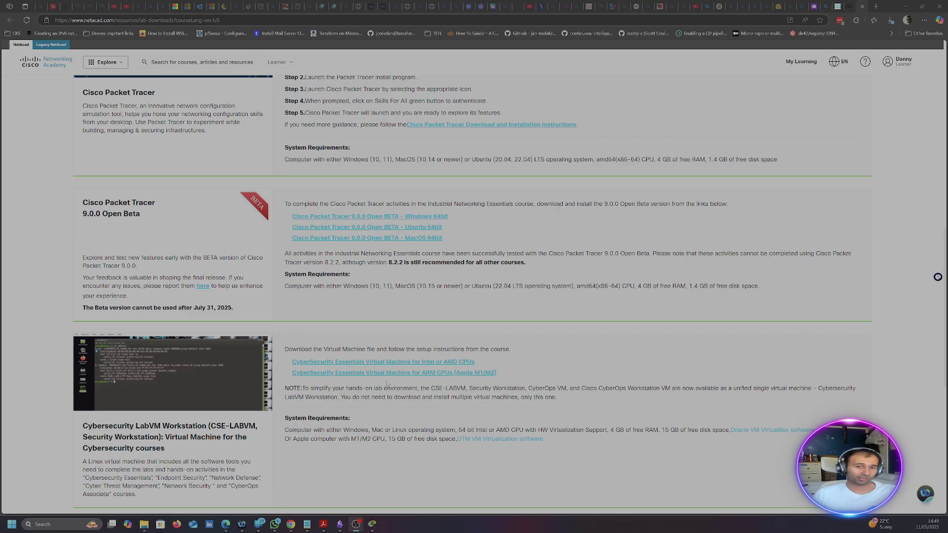
scroll(389, 425, "down", 3)
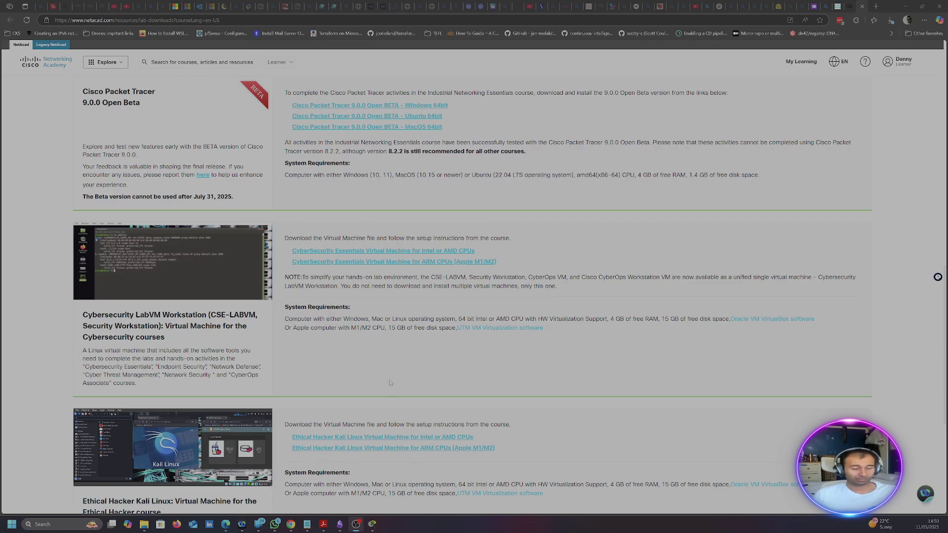
scroll(445, 383, "down", 2)
scroll(494, 400, "down", 5)
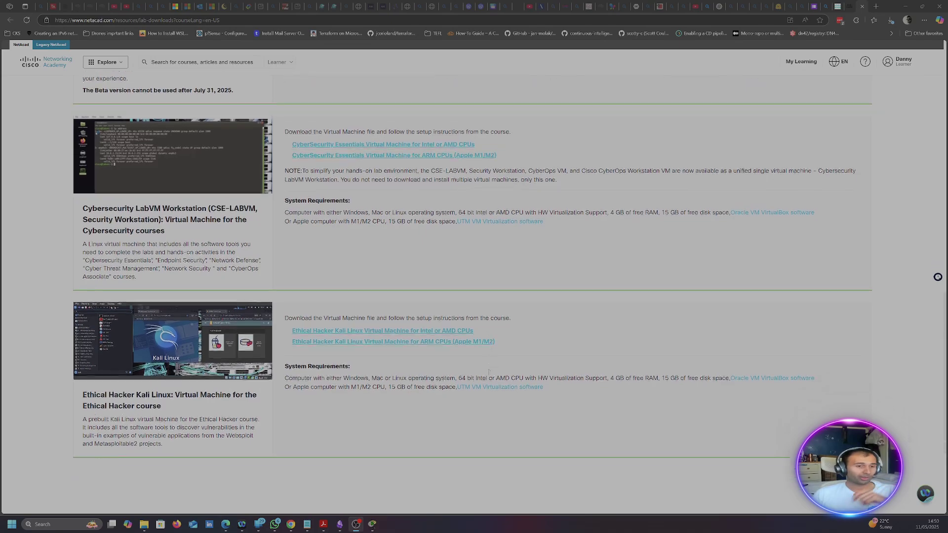
scroll(514, 419, "up", 20)
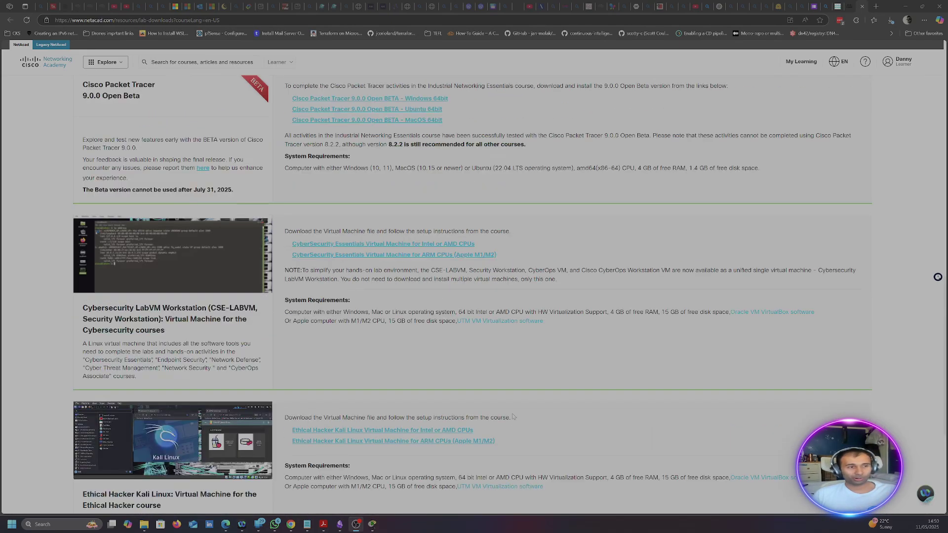
scroll(514, 425, "up", 3)
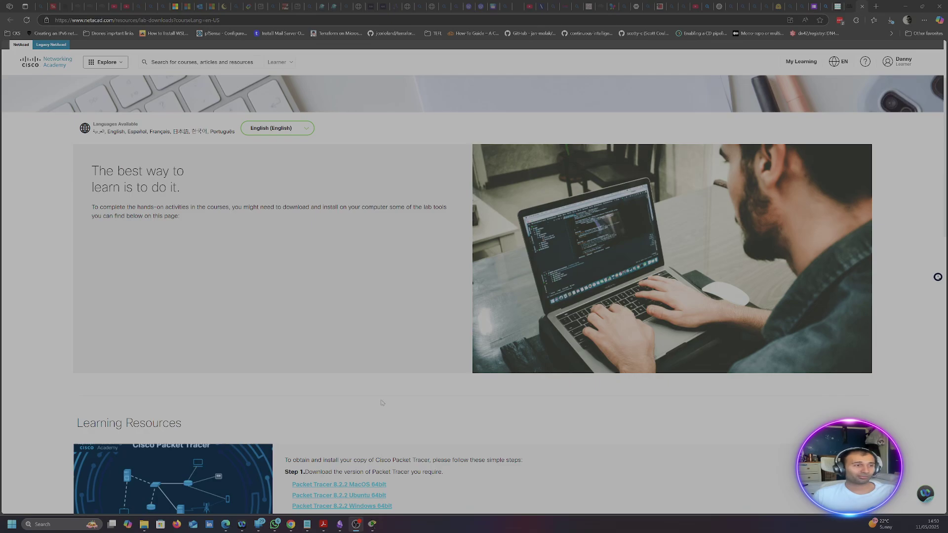
scroll(383, 403, "up", 2)
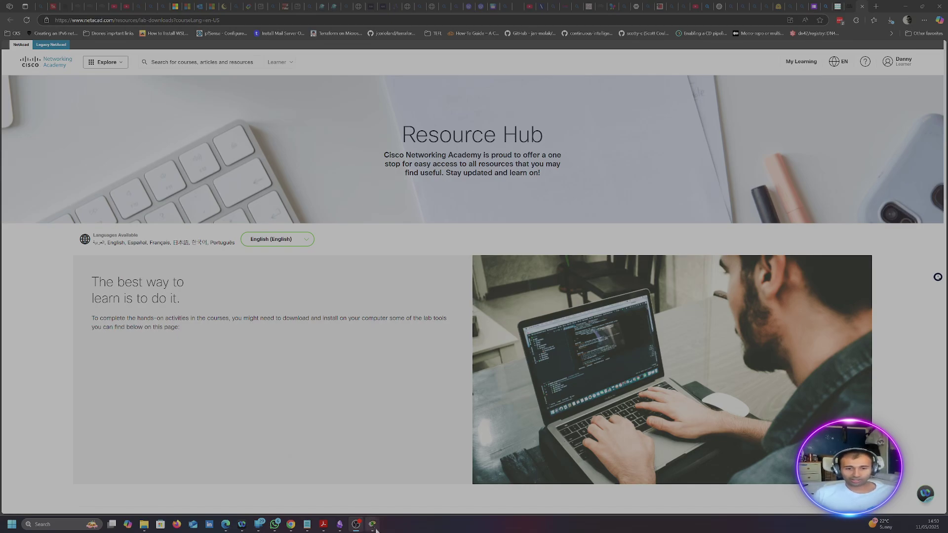
Switch to Cisco Packet Tracer and sign in with the Networking Academy option.
mouse_move(374, 528)
left_click(415, 498)
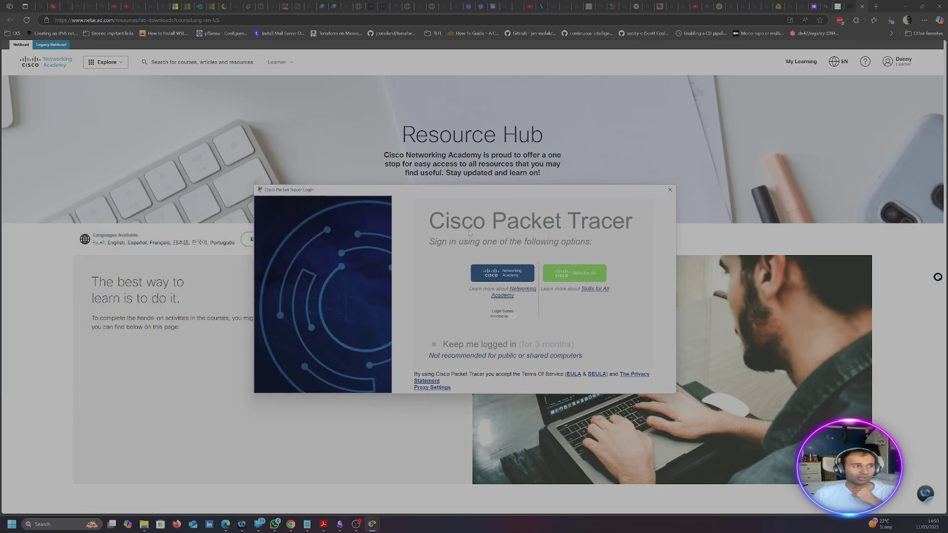
left_click(491, 275)
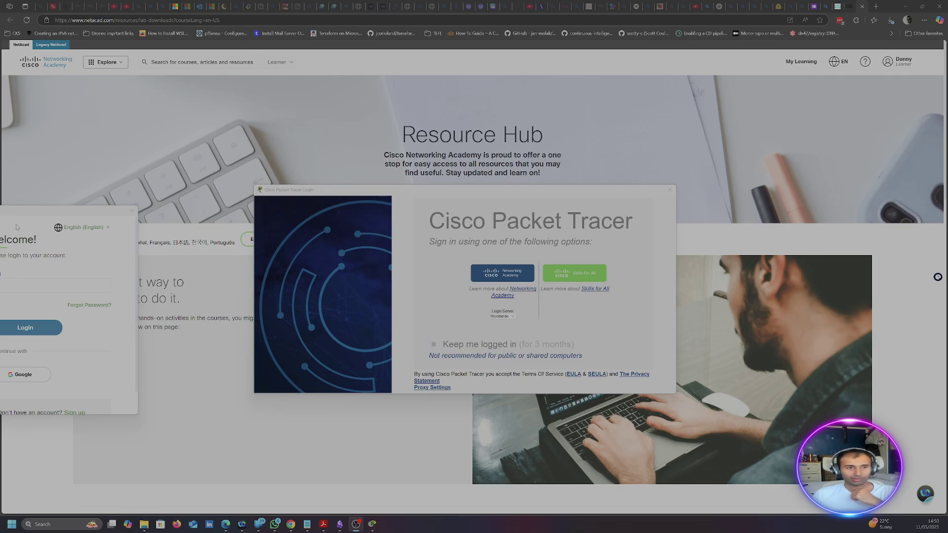
left_click_drag(35, 217, 0, 216)
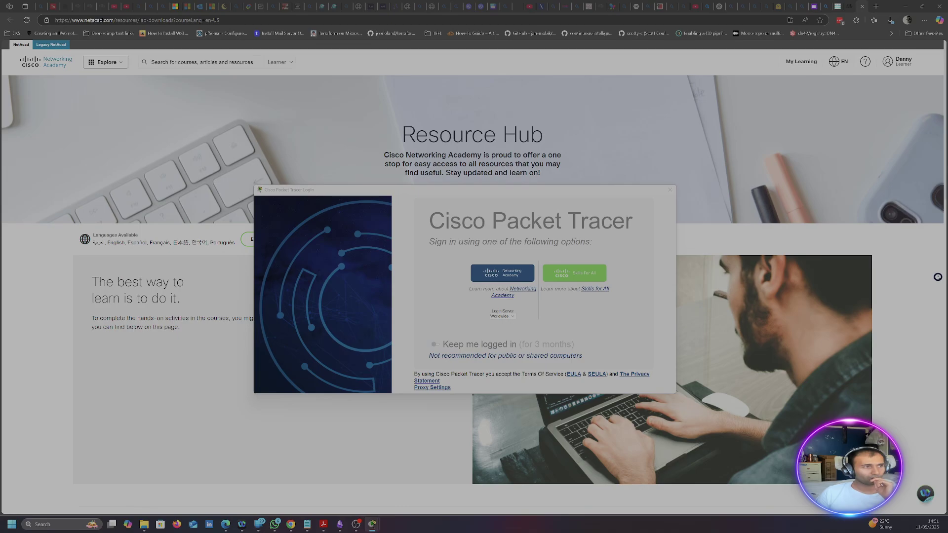
mouse_move(372, 525)
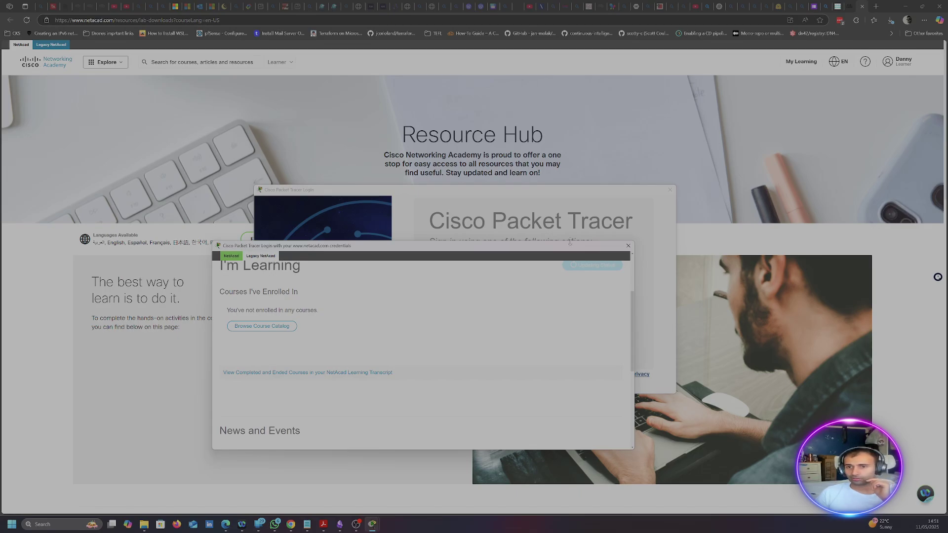
left_click(628, 246)
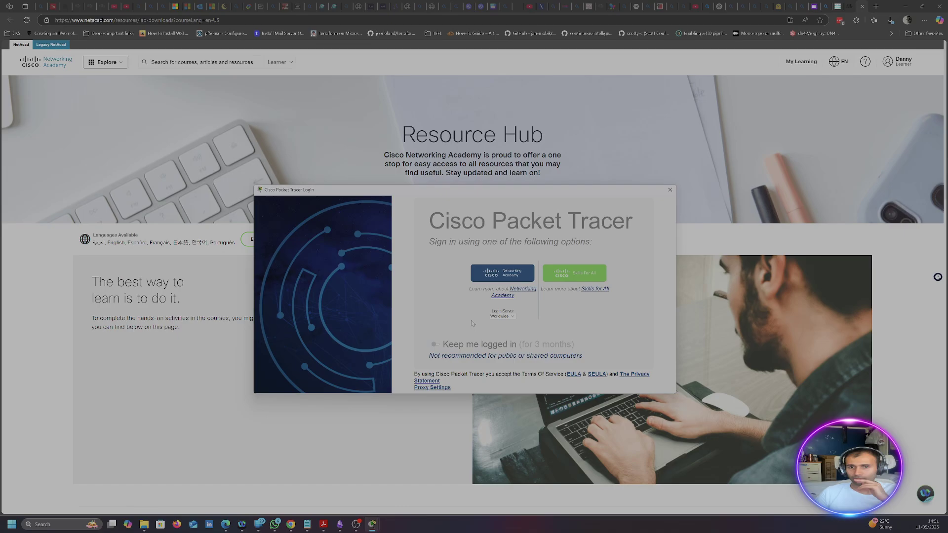
left_click(669, 191)
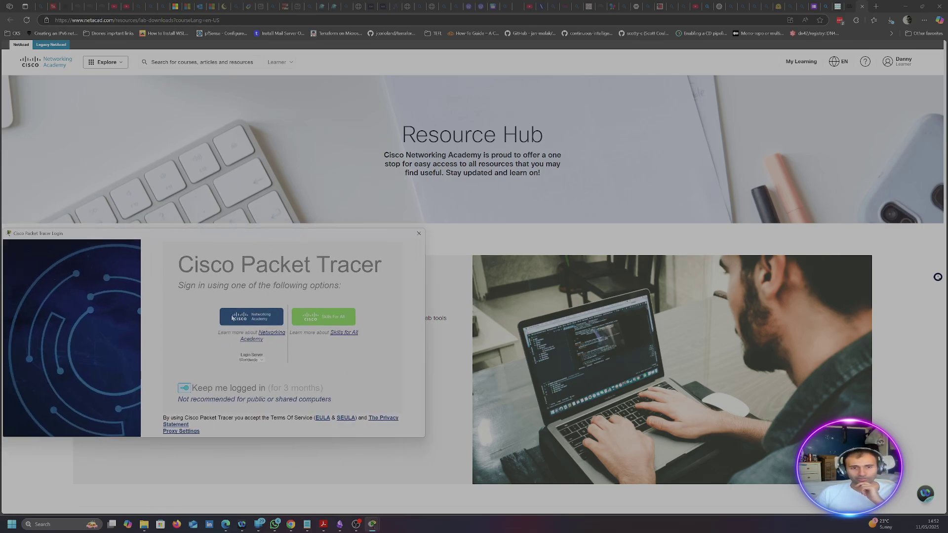
left_click(232, 317)
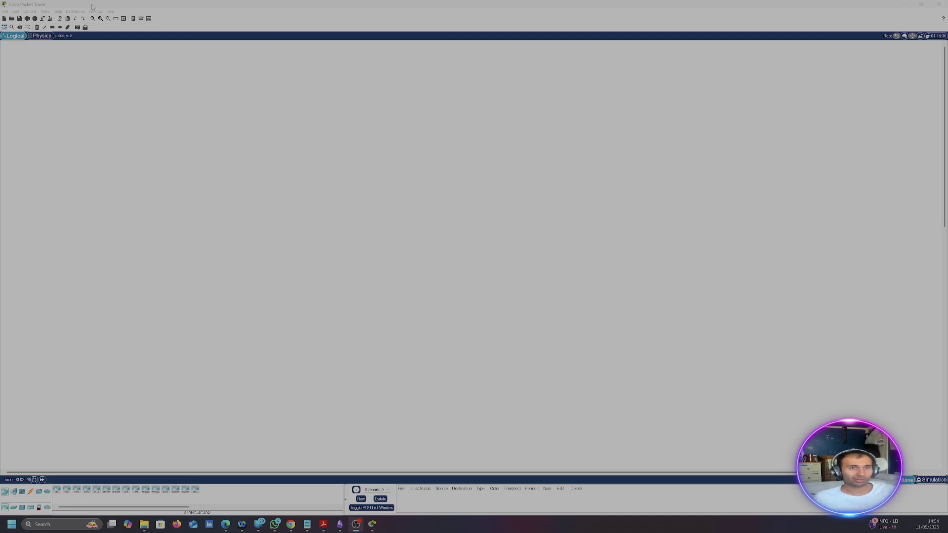
left_click(110, 11)
mouse_move(100, 14)
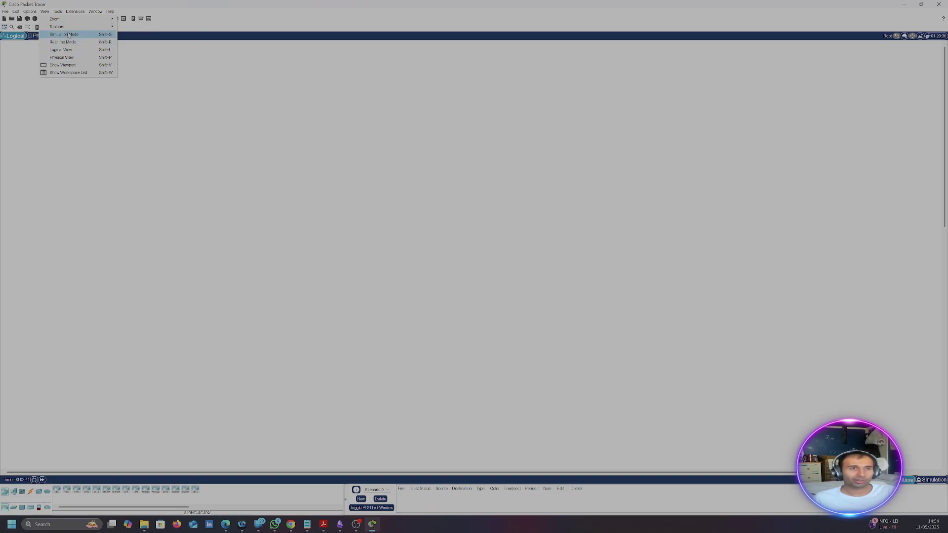
left_click(152, 22)
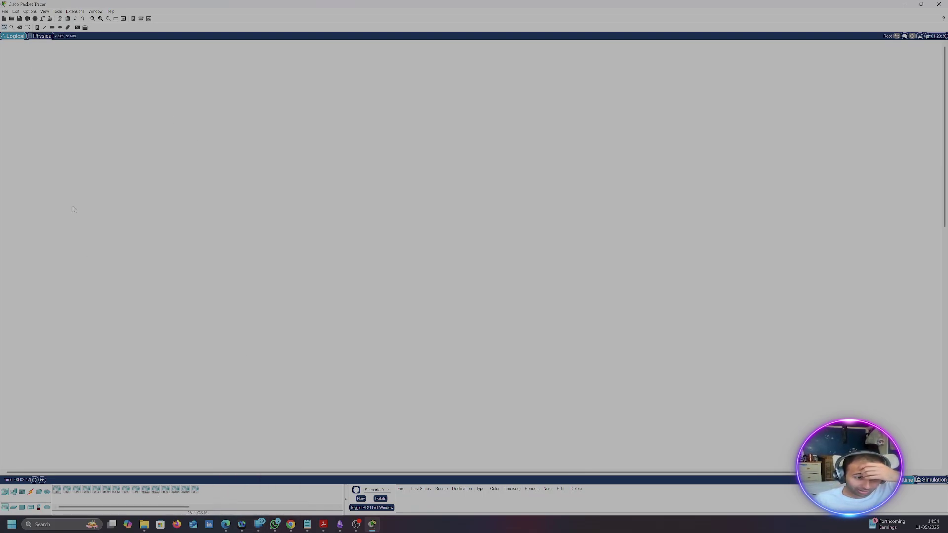
left_click(111, 11)
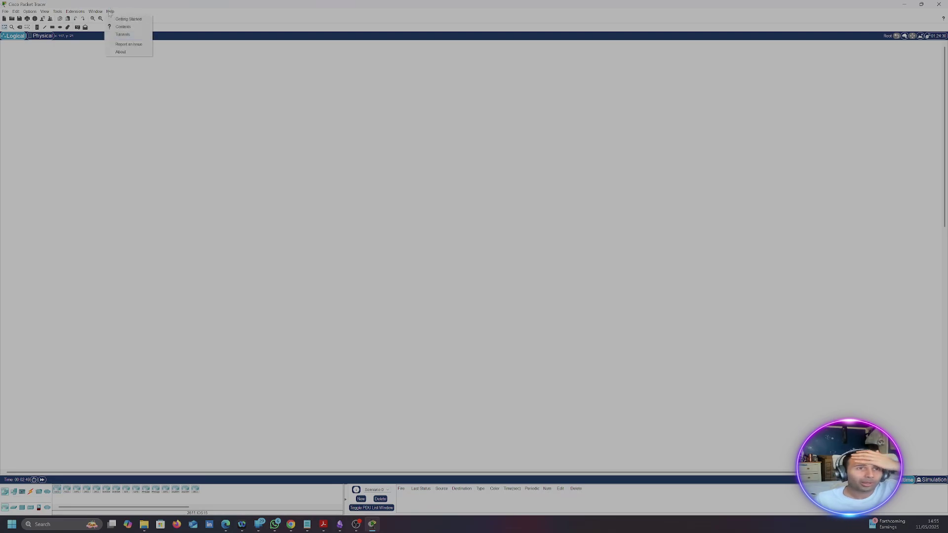
left_click(110, 13)
left_click(79, 12)
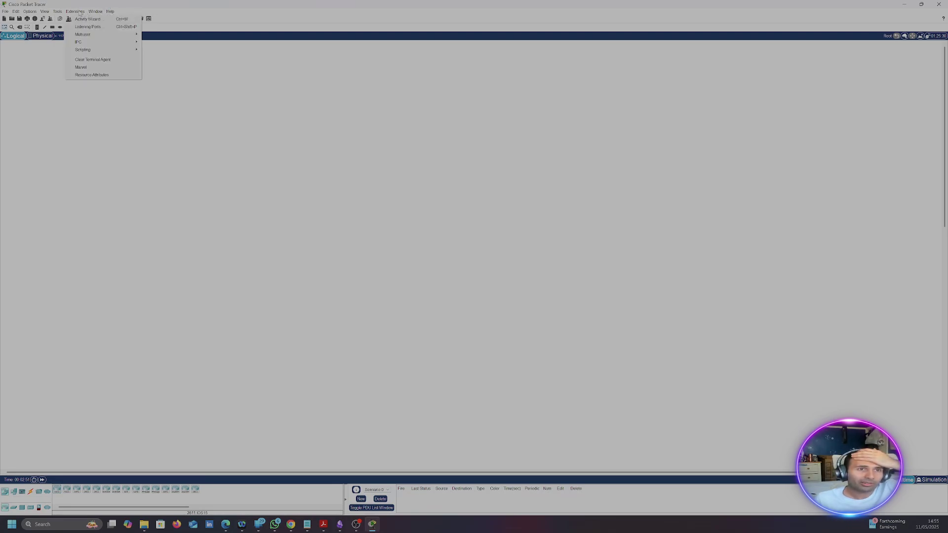
mouse_move(61, 12)
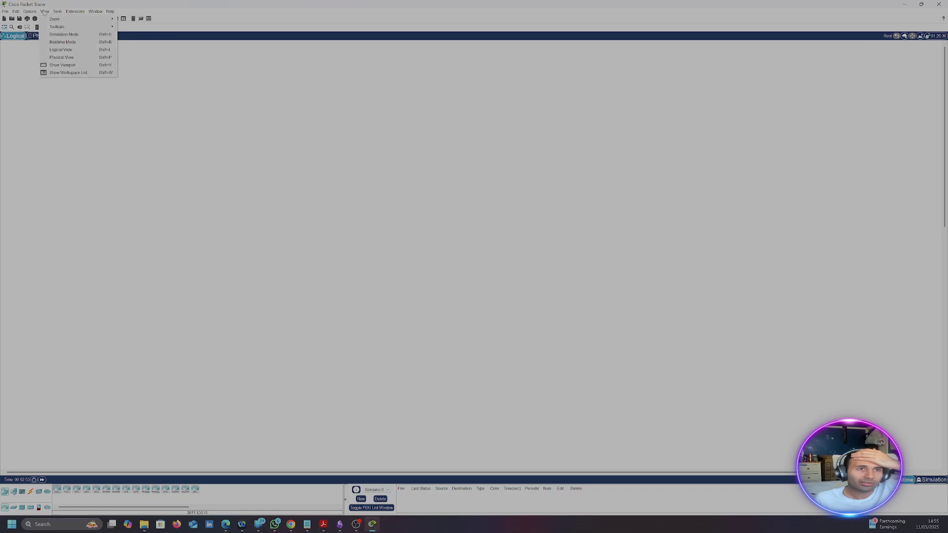
left_click(234, 384)
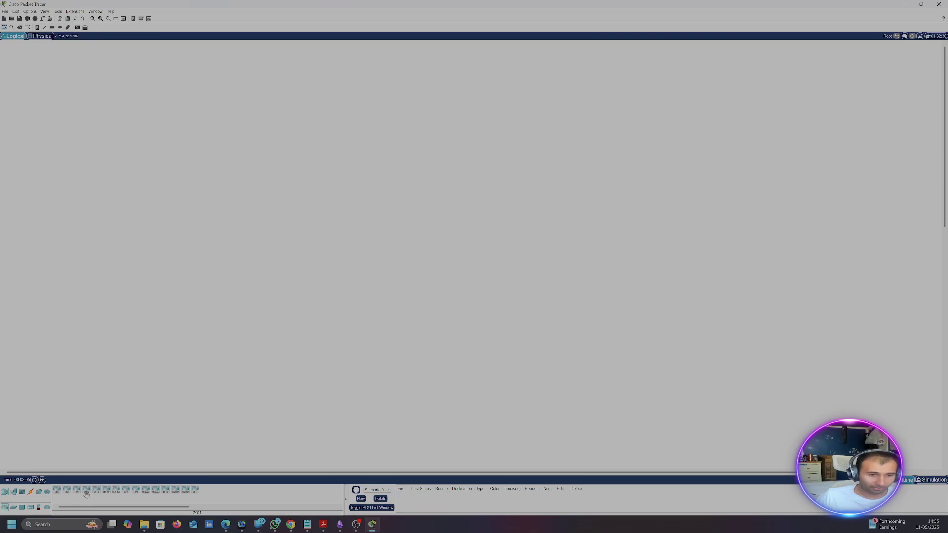
Place a 2901 router in the empty logical workspace.
left_click(14, 507)
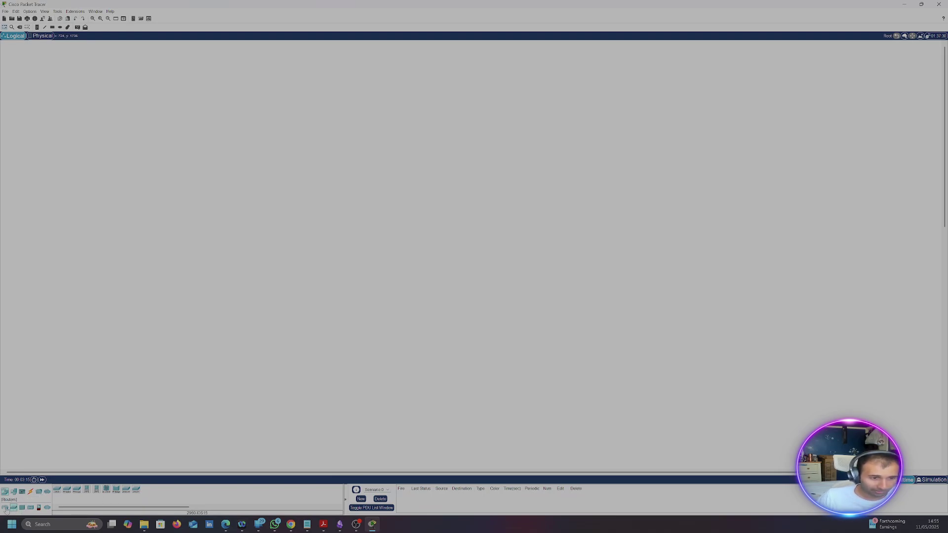
left_click(46, 508)
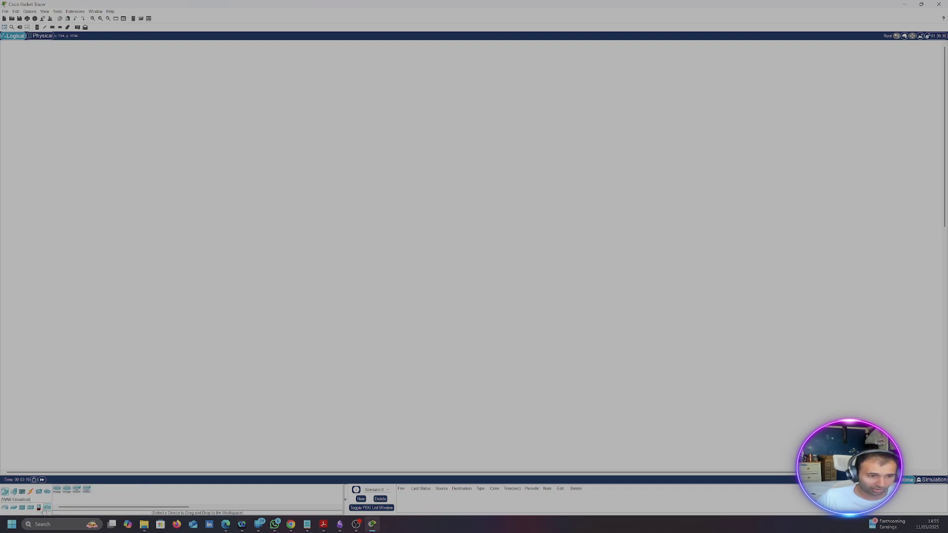
left_click(5, 507)
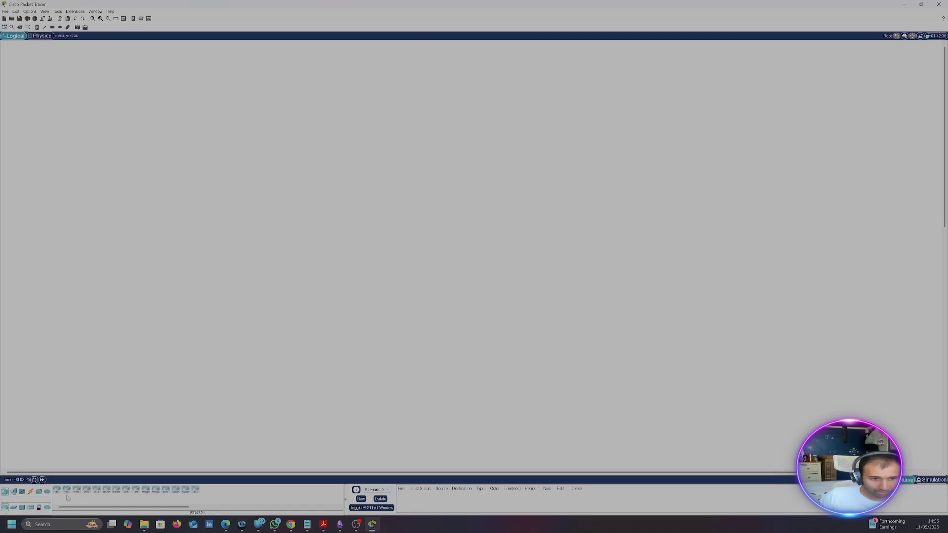
left_click(87, 489)
left_click(206, 234)
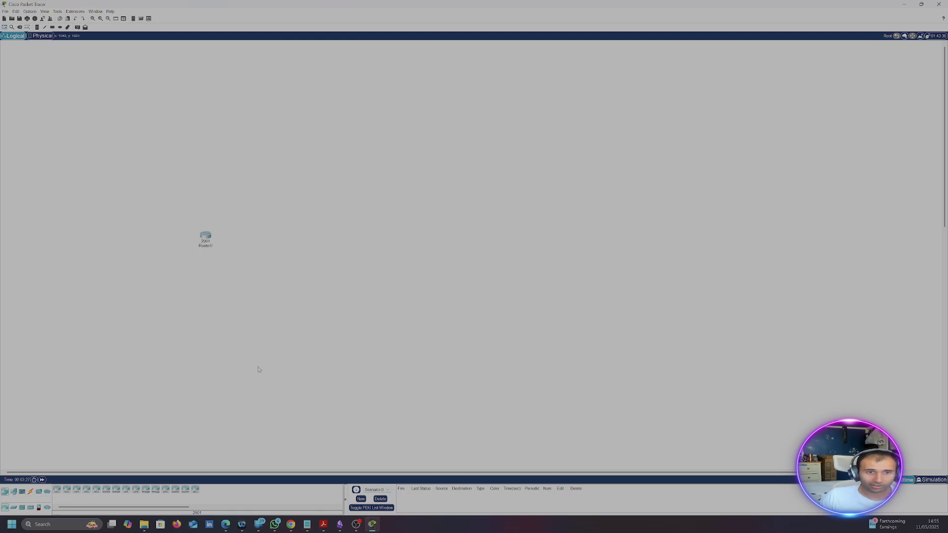
Add two 2960-24TT switches below the router, one on each side of it.
left_click(14, 507)
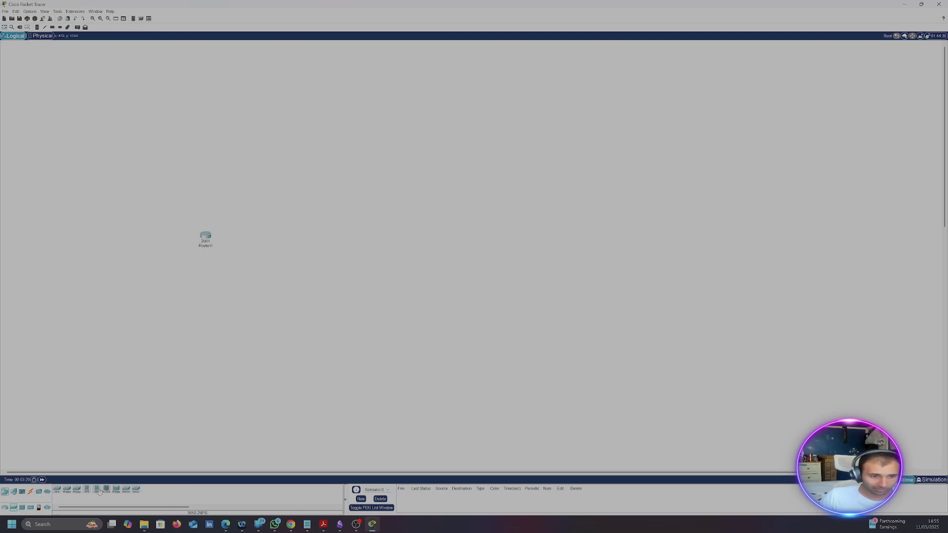
left_click(57, 492)
left_click(136, 303)
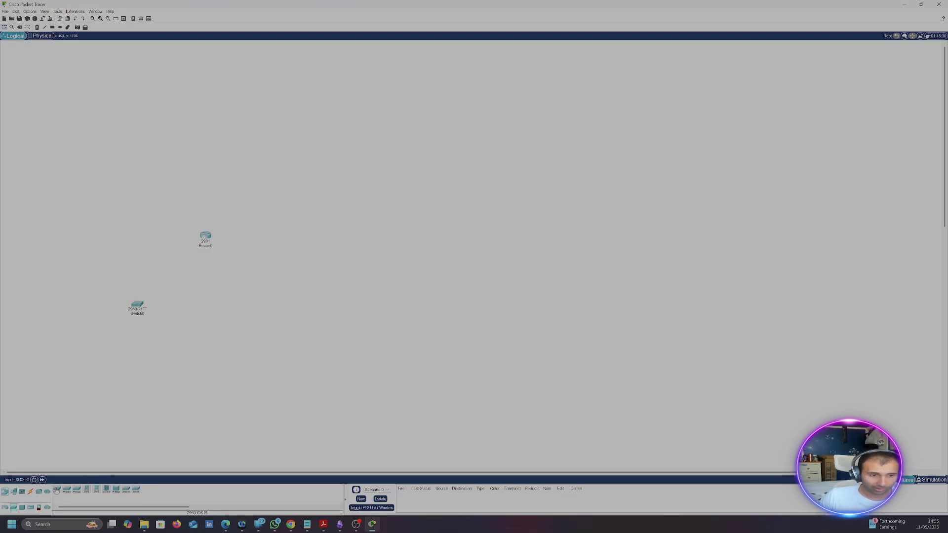
left_click(248, 299)
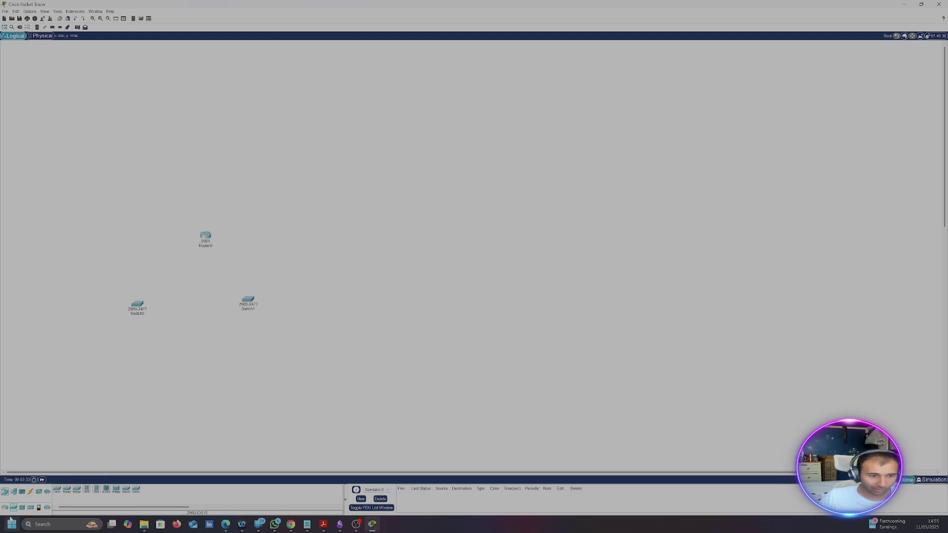
Add four PCs, two side by side below each switch, and space out the pair under the second switch.
left_click(13, 492)
left_click(57, 489)
left_click(104, 396)
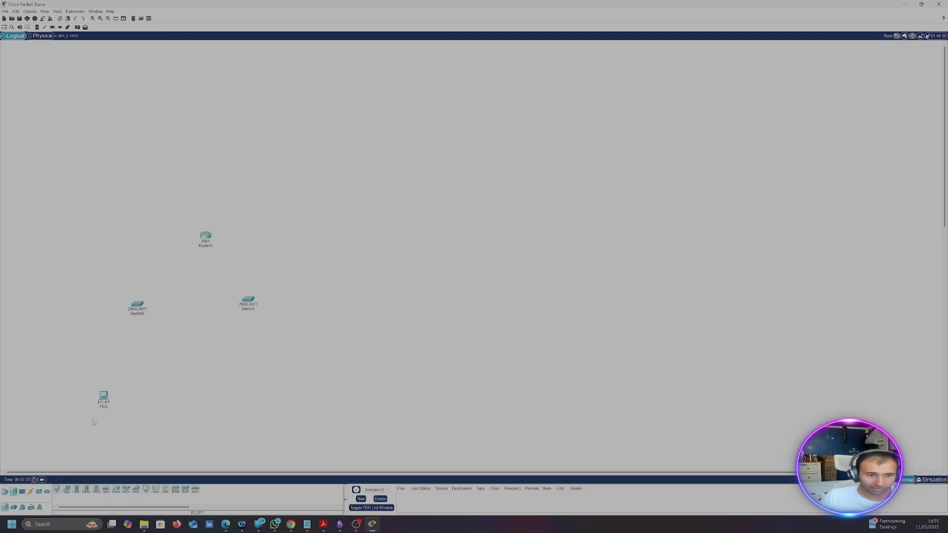
left_click(56, 489)
left_click(268, 363)
left_click(56, 489)
left_click(79, 396)
left_click(57, 489)
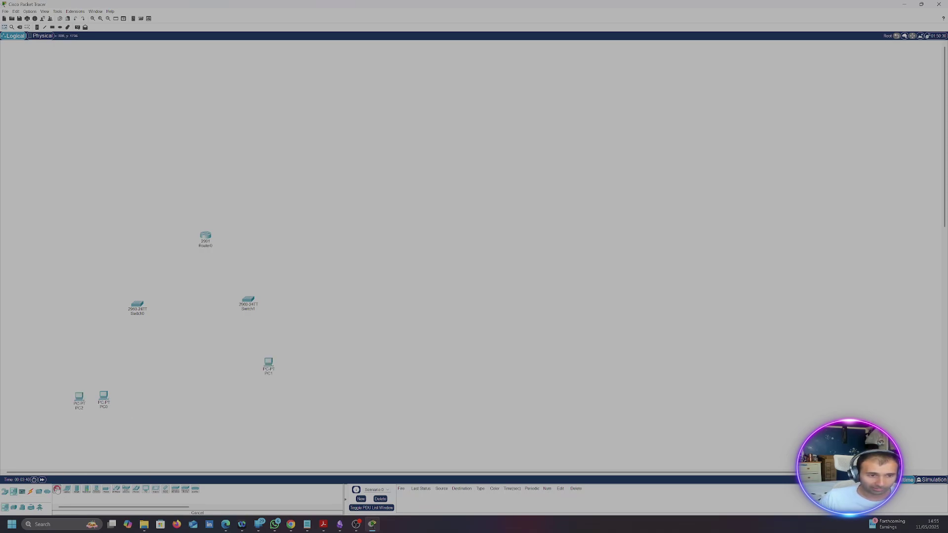
left_click(280, 371)
left_click_drag(266, 369, 284, 381)
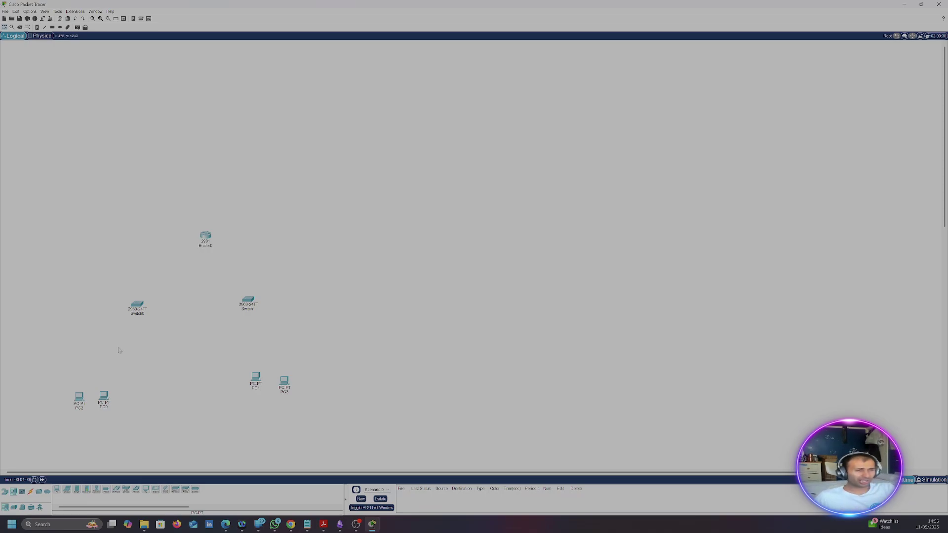
Open the 2901 router's physical device view and examine the descriptions of the HWIC-2T and HWIC-1GE-SFP modules.
left_click(206, 237)
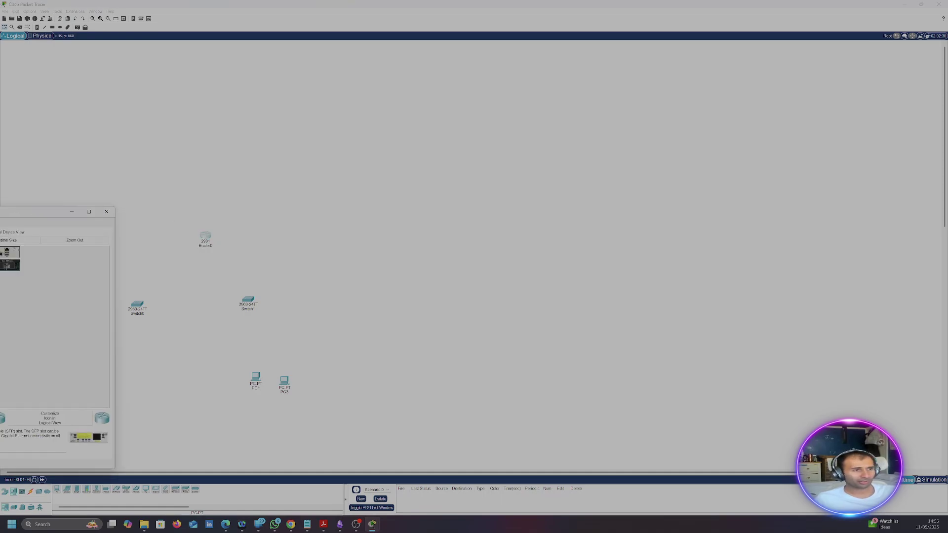
left_click_drag(231, 228, 314, 200)
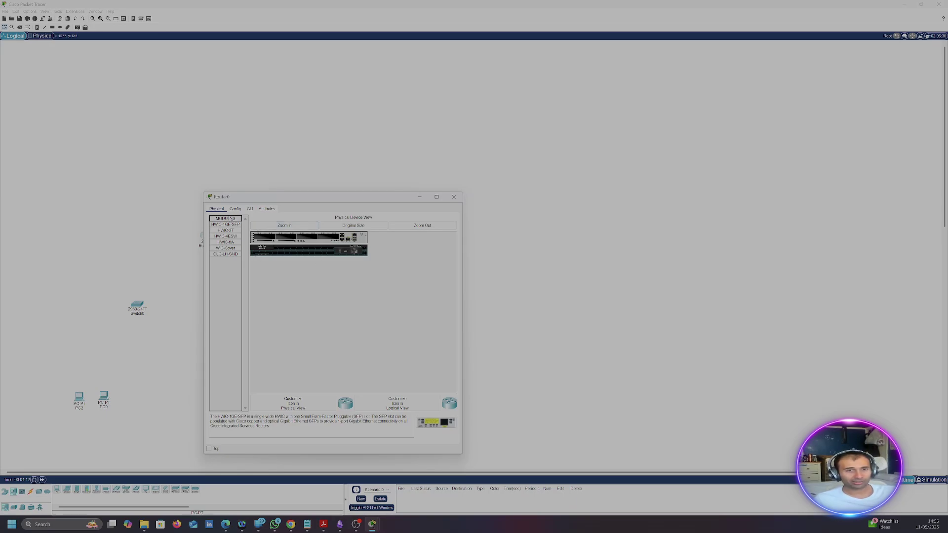
left_click_drag(232, 196, 390, 182)
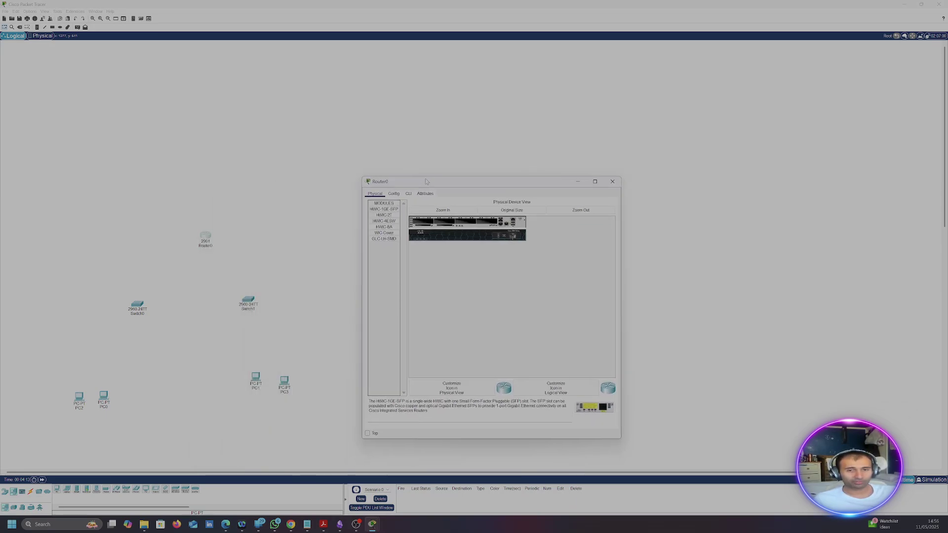
left_click(385, 216)
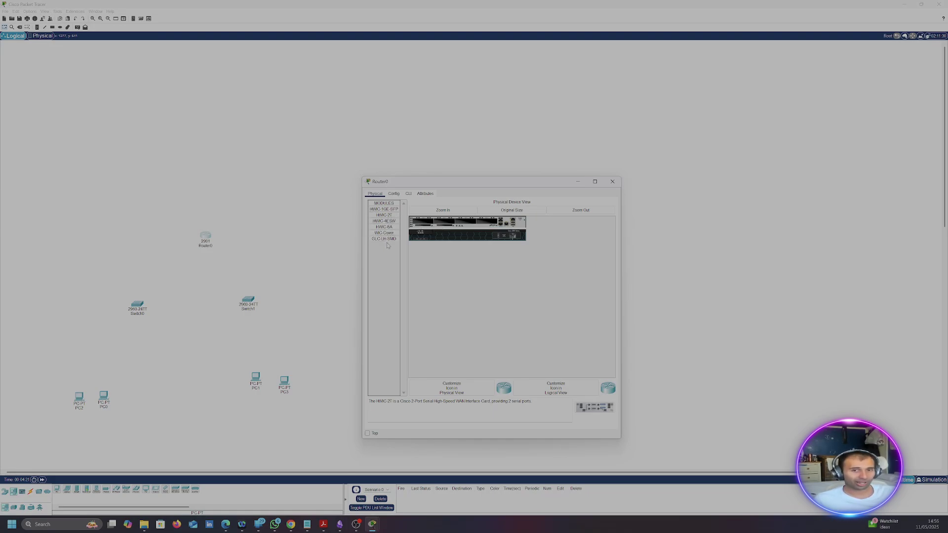
left_click(389, 211)
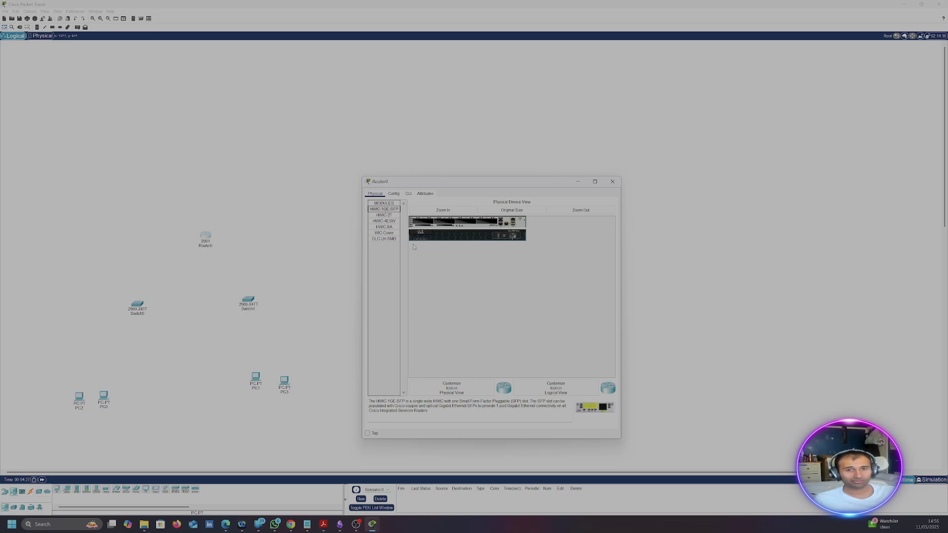
Close the router's device window and add a text note reading "192.168.1.0/24" in the empty workspace to the right of the router.
left_click(613, 181)
scroll(144, 295, "down", 3)
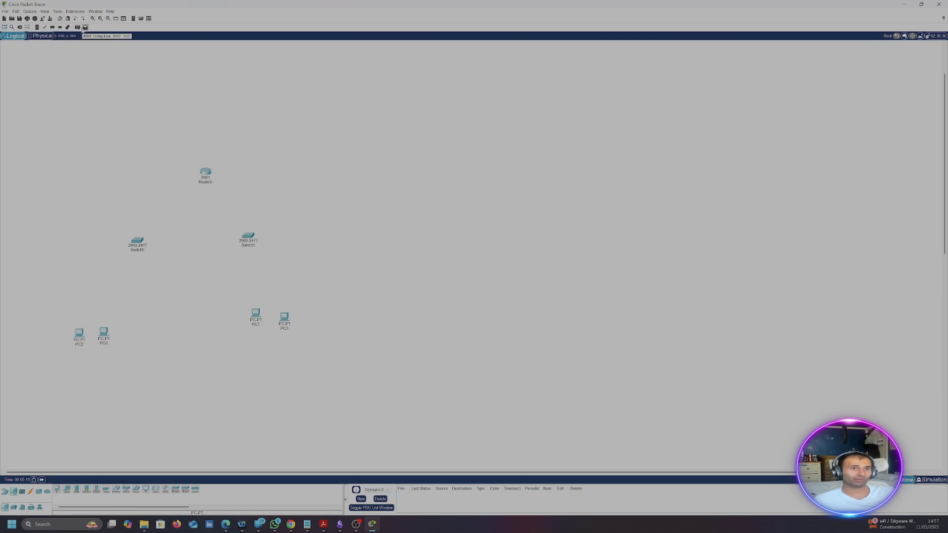
left_click(37, 28)
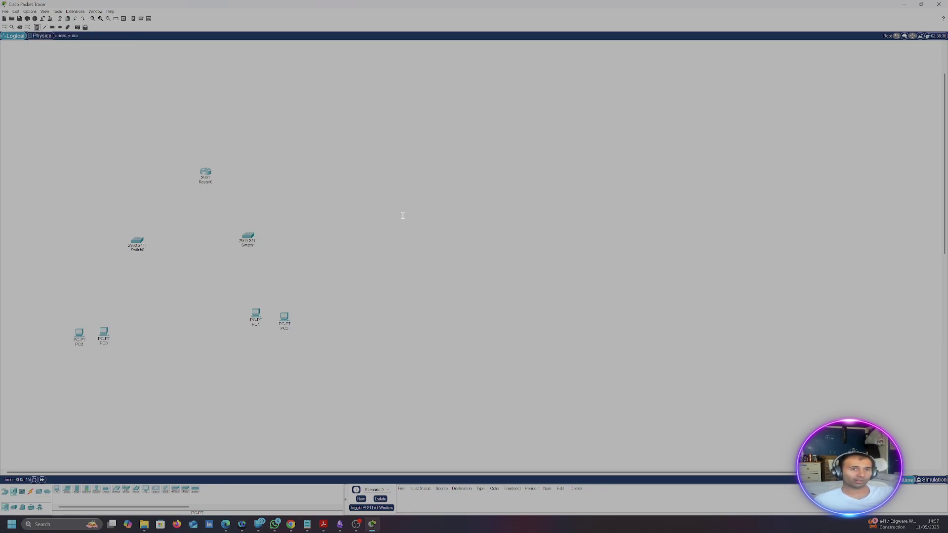
left_click(341, 157)
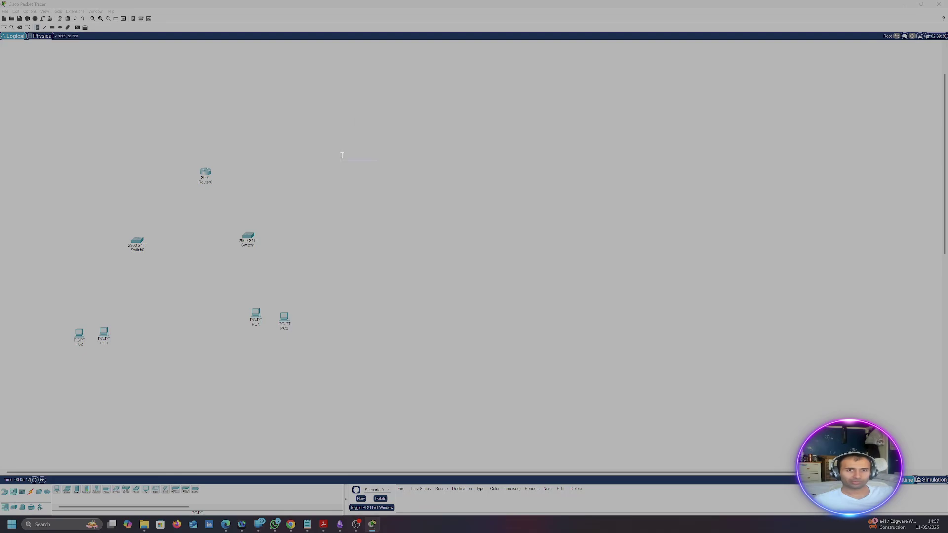
type("R")
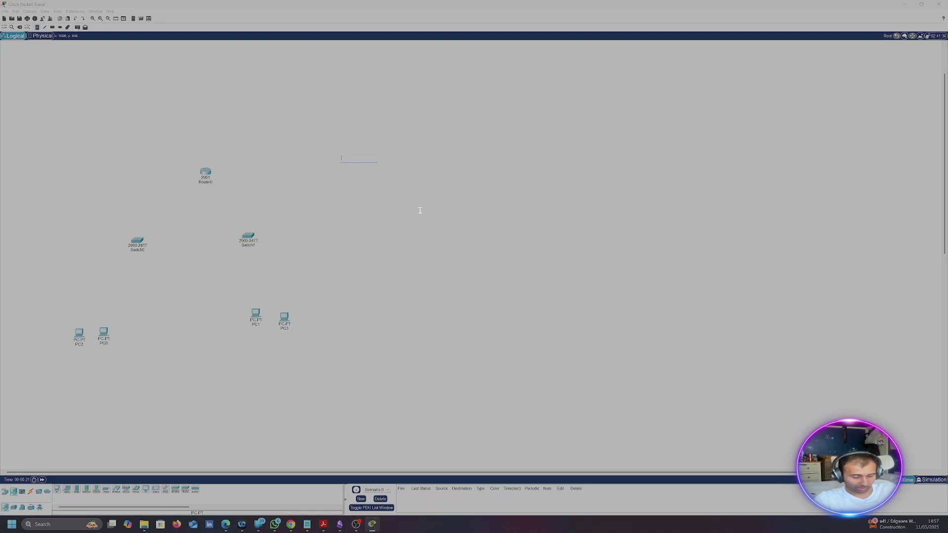
type("192.168.1.0/")
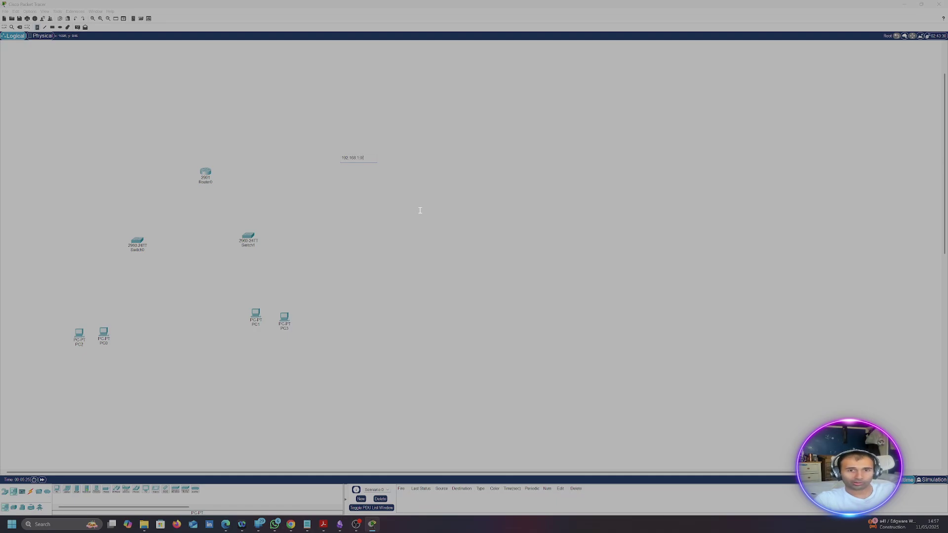
type("2")
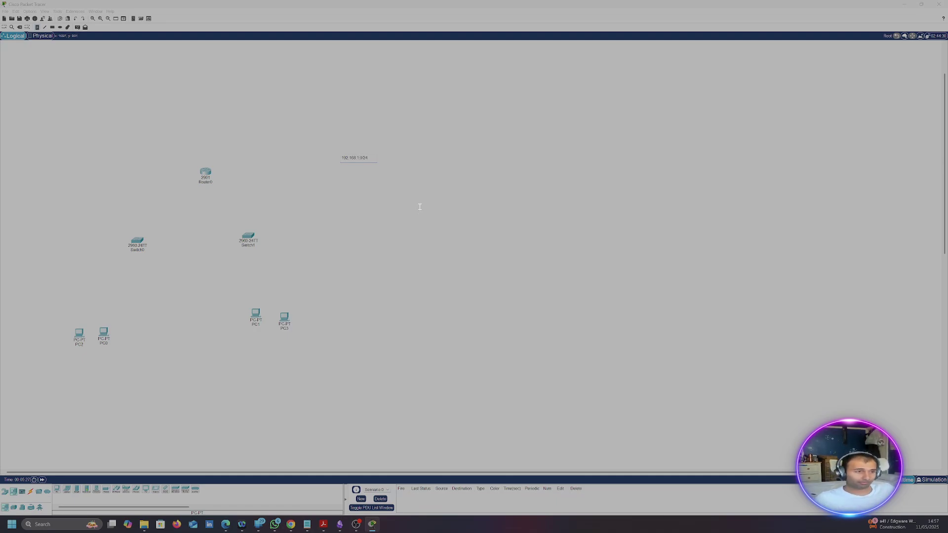
type("4")
left_click(430, 217)
Add a text note reading "16 hosts" just below the 192.168.1.0/24 note.
left_click(367, 212)
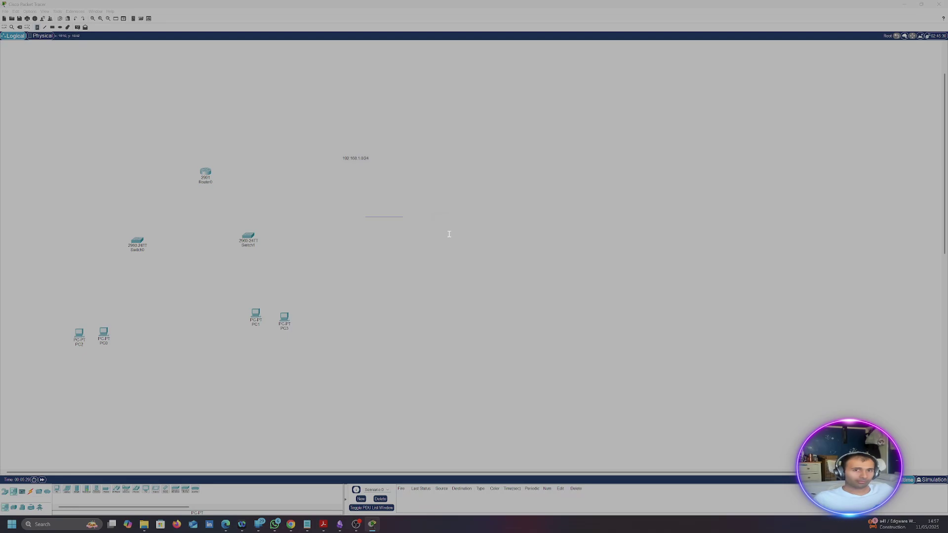
left_click(446, 231)
left_click(373, 200)
left_click(433, 288)
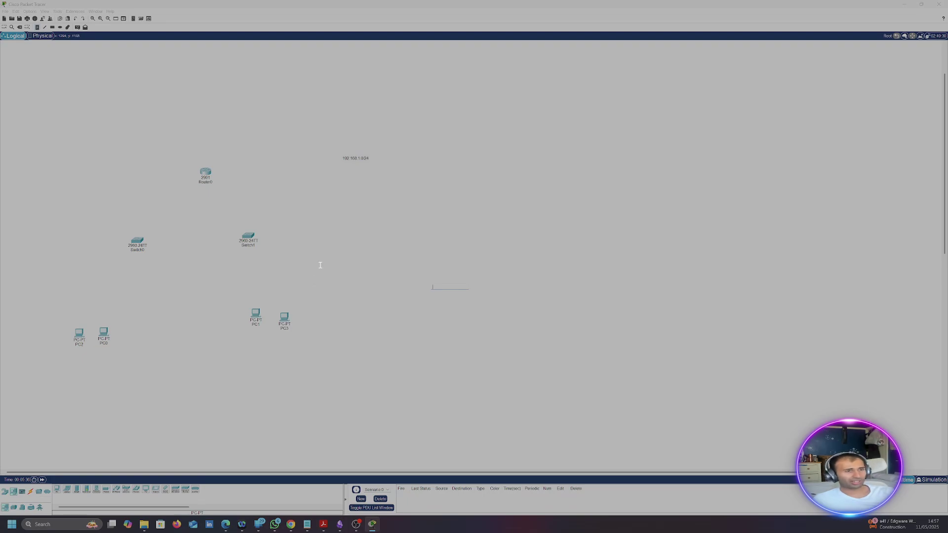
left_click(346, 172)
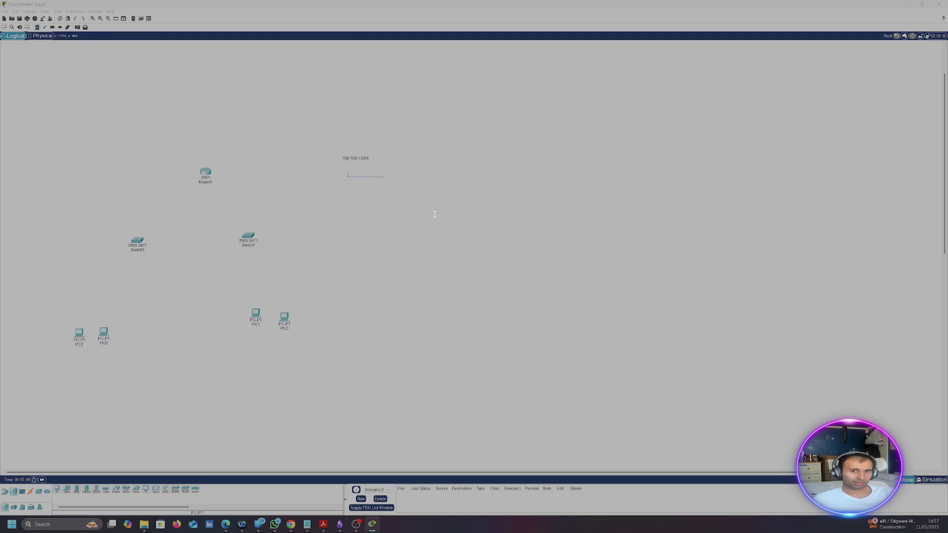
type("16 hosts")
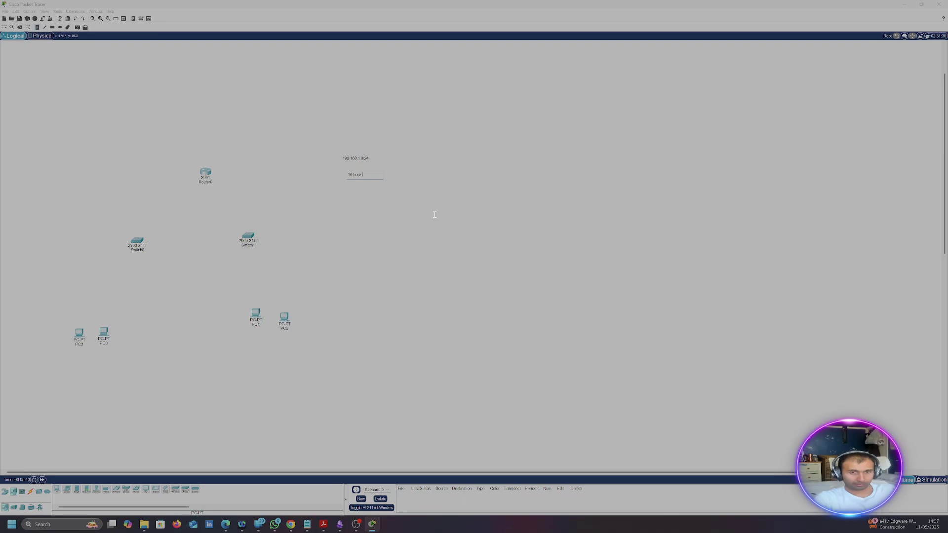
left_click(429, 206)
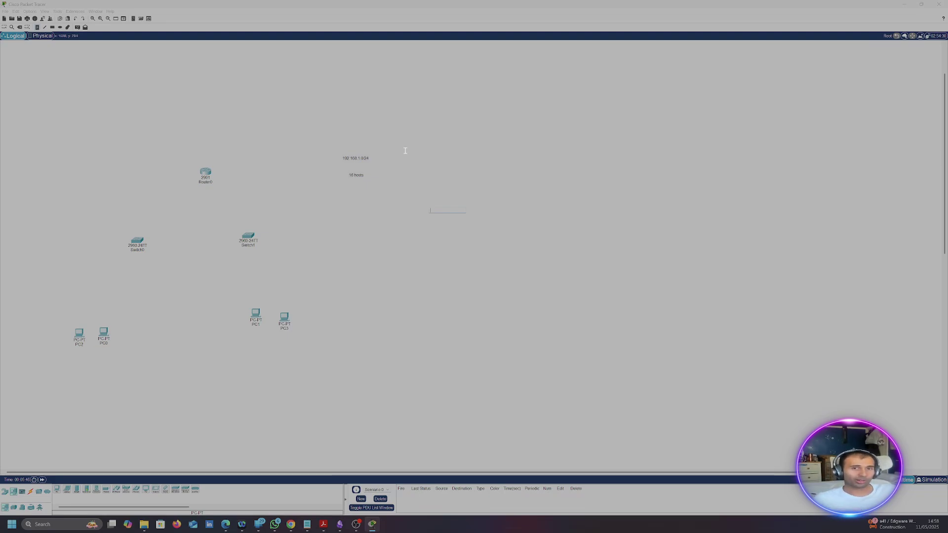
Add a text note reading "2^32" above the 192.168.1.0/24 note.
left_click(390, 157)
left_click(383, 121)
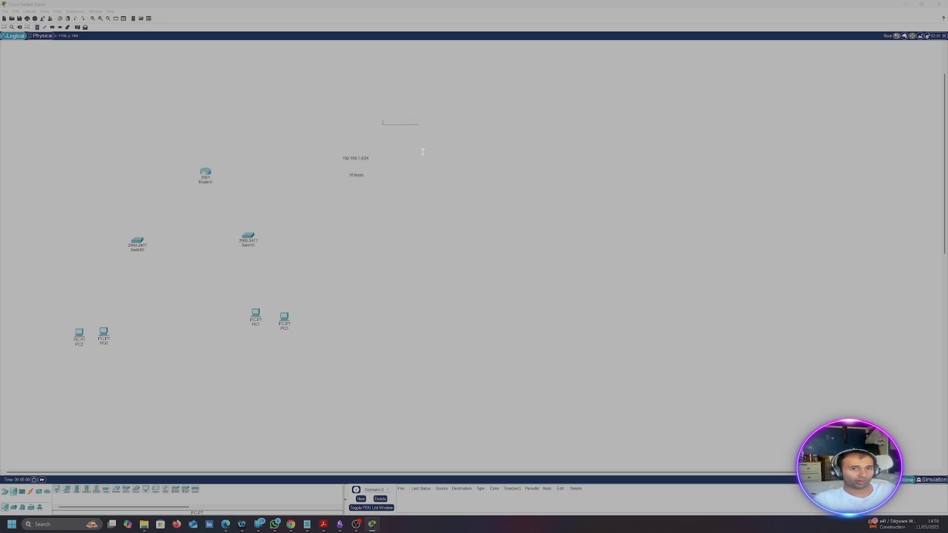
type("2^32")
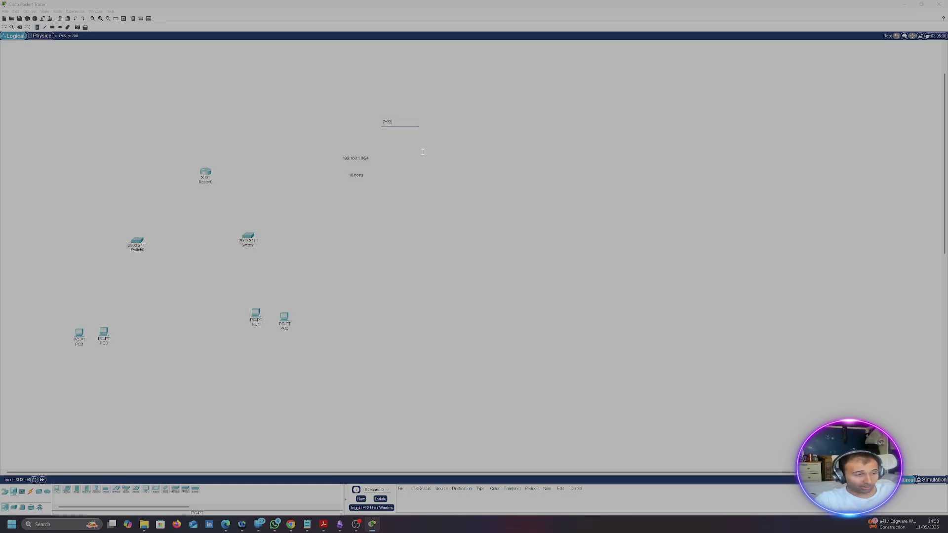
left_click(433, 152)
Add a note with an all-zero 32-bit address, 00000000.00000000.00000000.00000000, to the right of the 2^32 note.
left_click(377, 134)
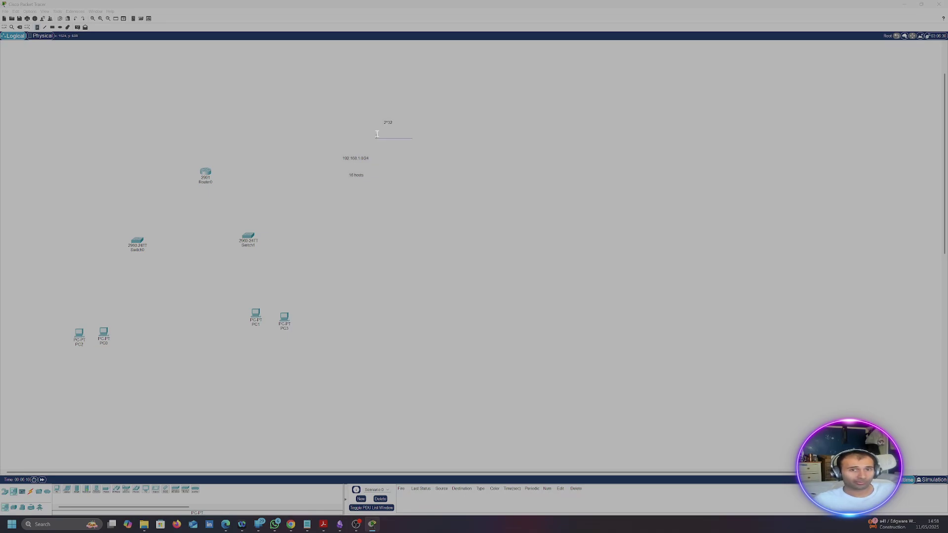
left_click(436, 134)
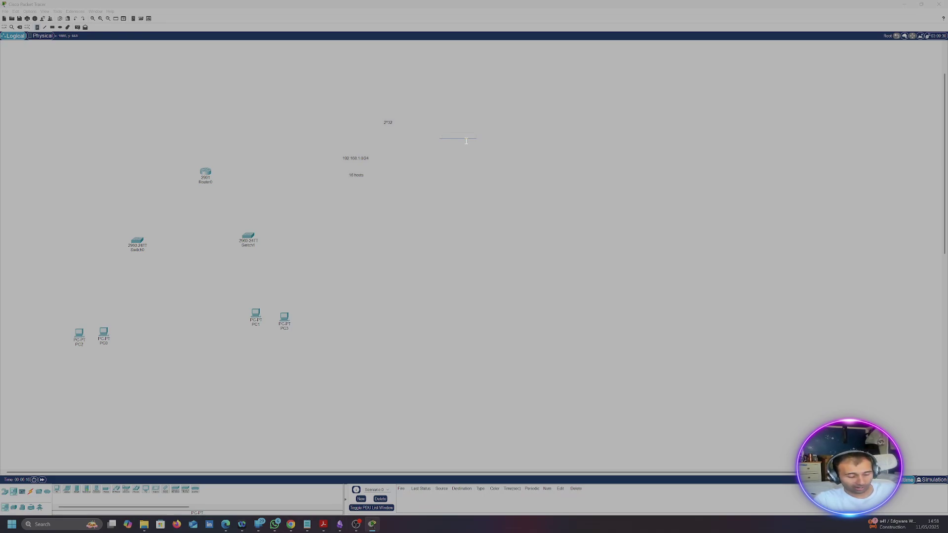
type("00000")
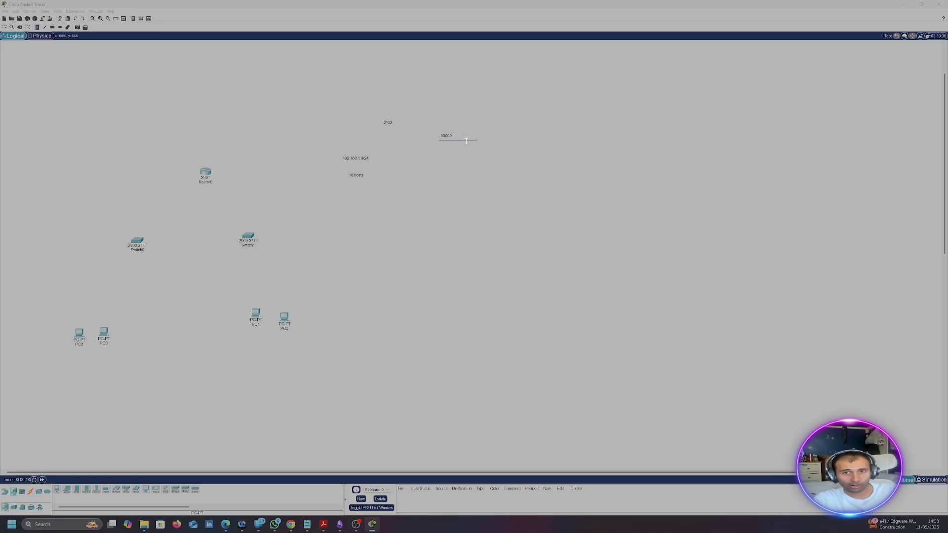
type("000")
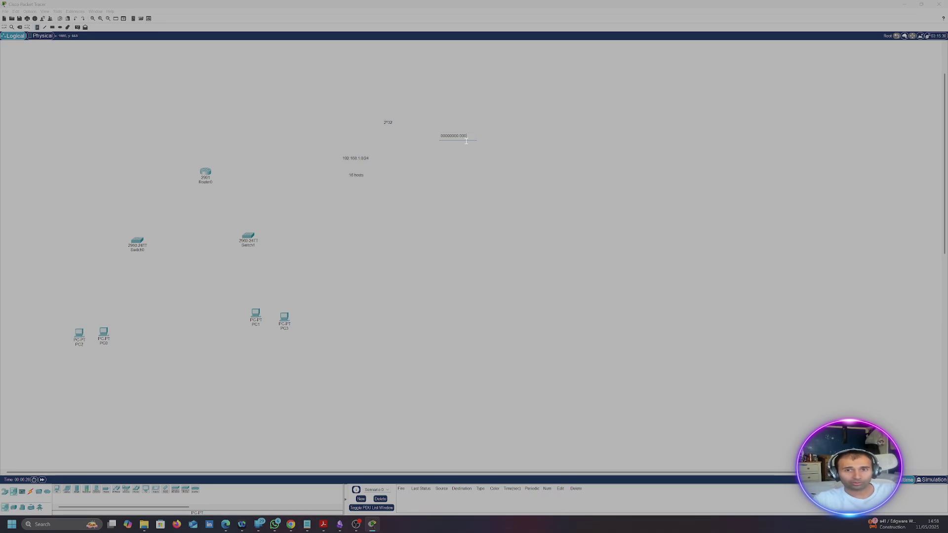
type("0")
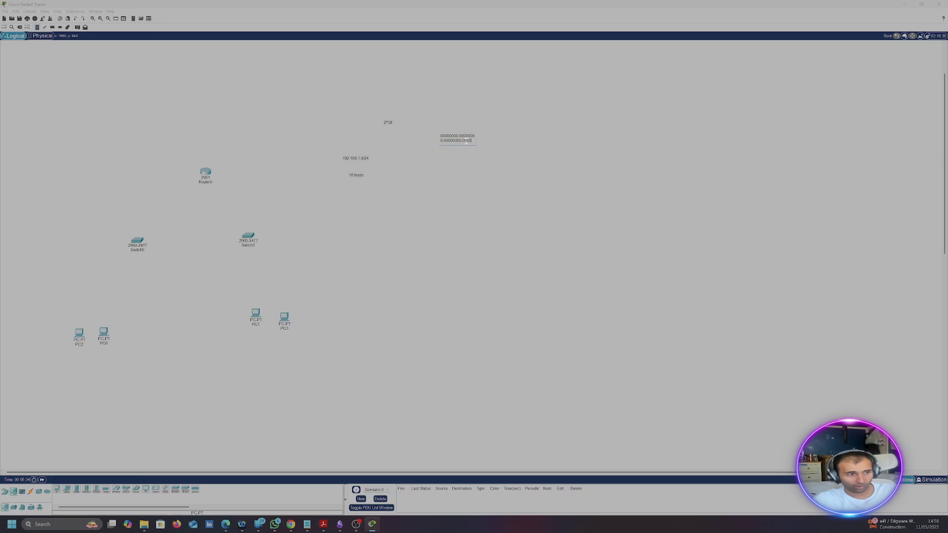
type("0000")
left_click(588, 175)
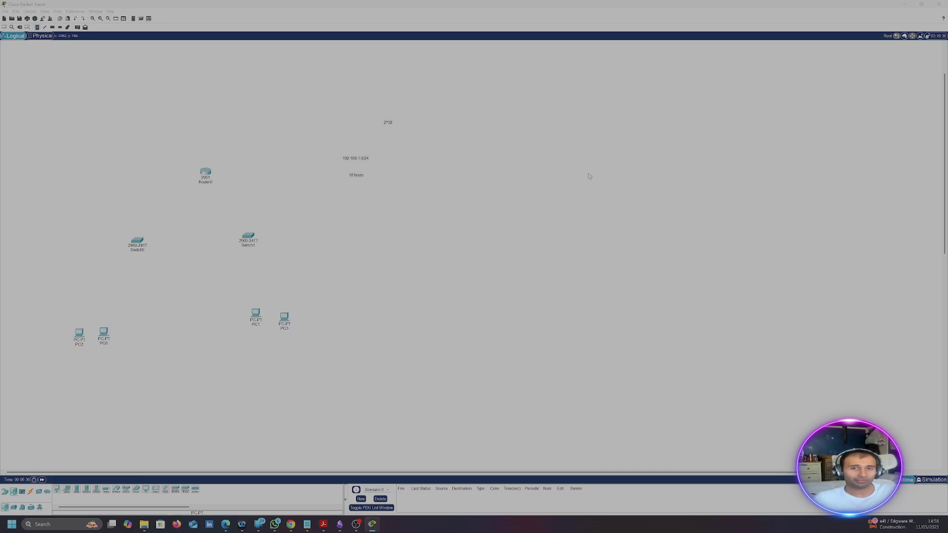
Add a note with an all-ones 32-bit address, 11111111.11111111.11111111.11111111, directly below the all-zero address.
left_click(426, 153)
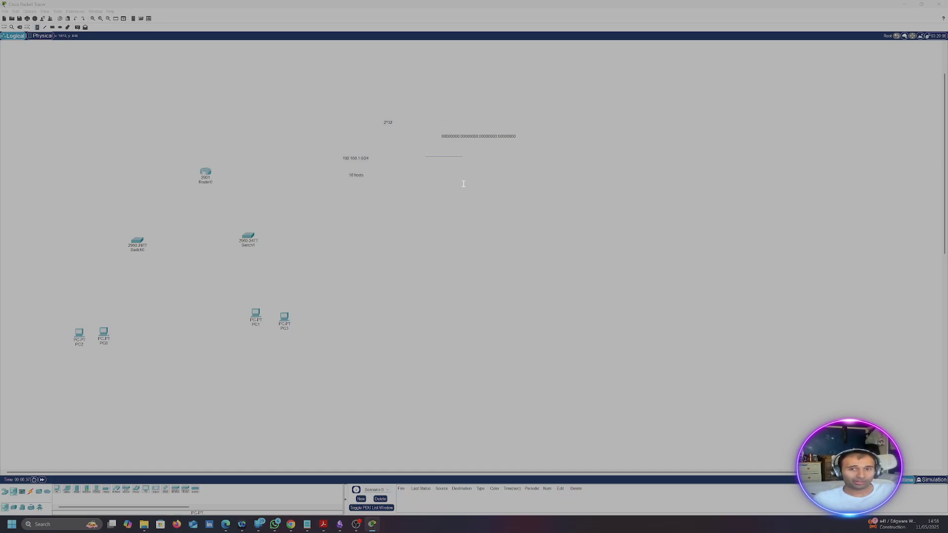
left_click(459, 159)
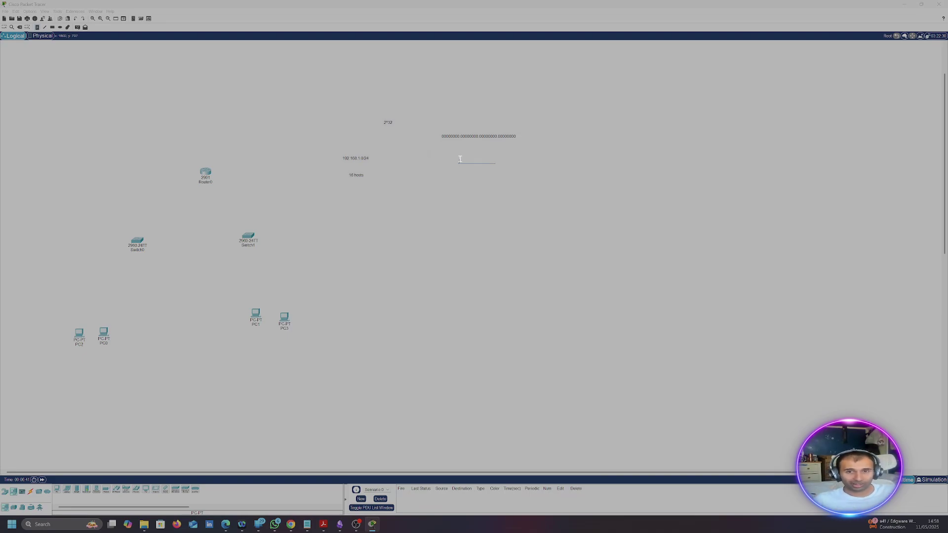
left_click(440, 150)
type("1111111")
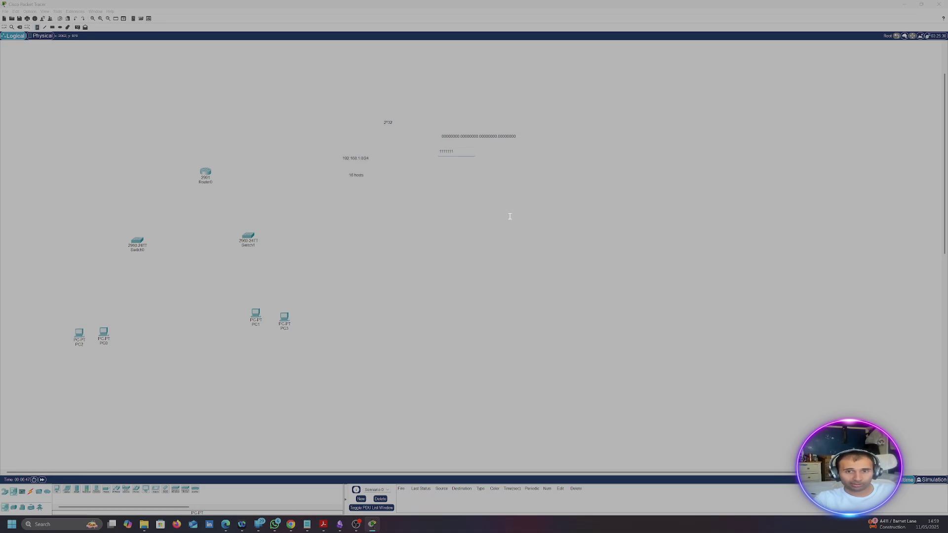
type("1.1111111")
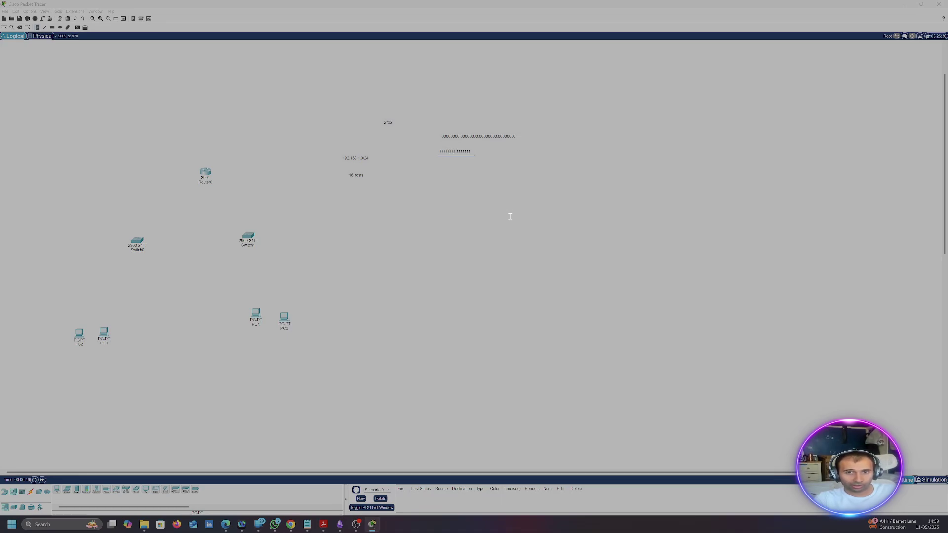
type("1.1")
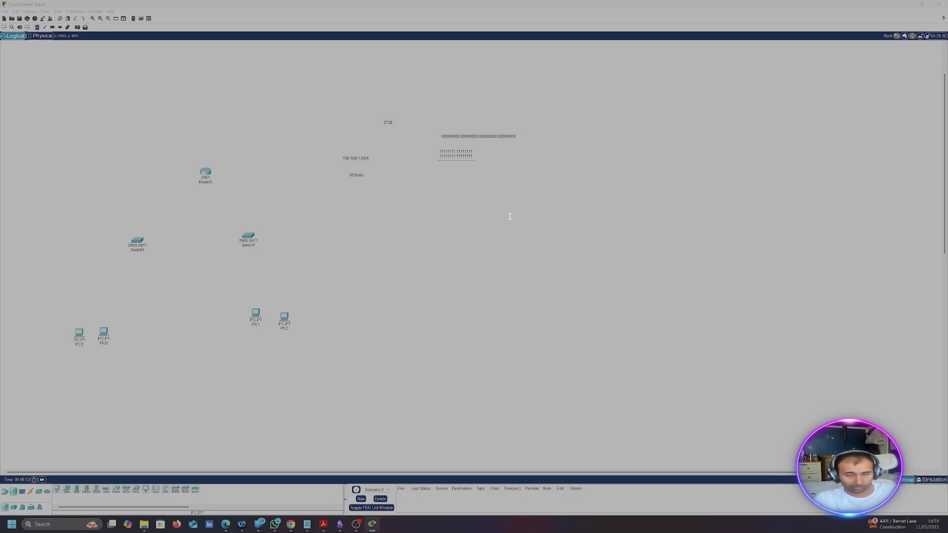
left_click(510, 216)
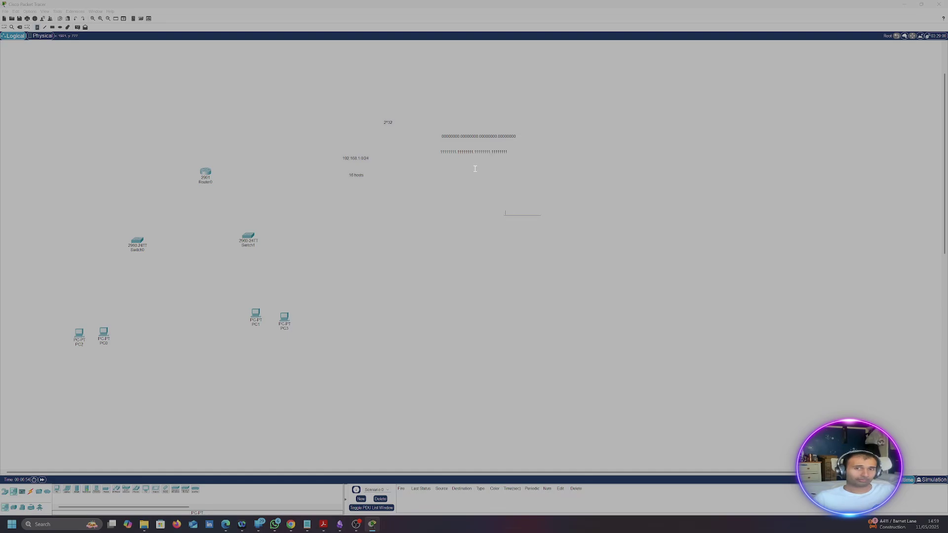
left_click(502, 168)
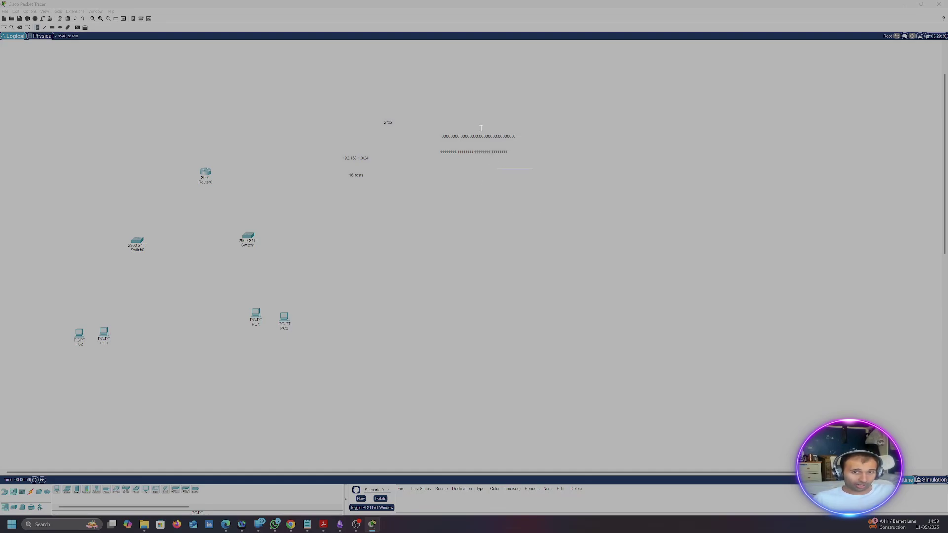
left_click(515, 153)
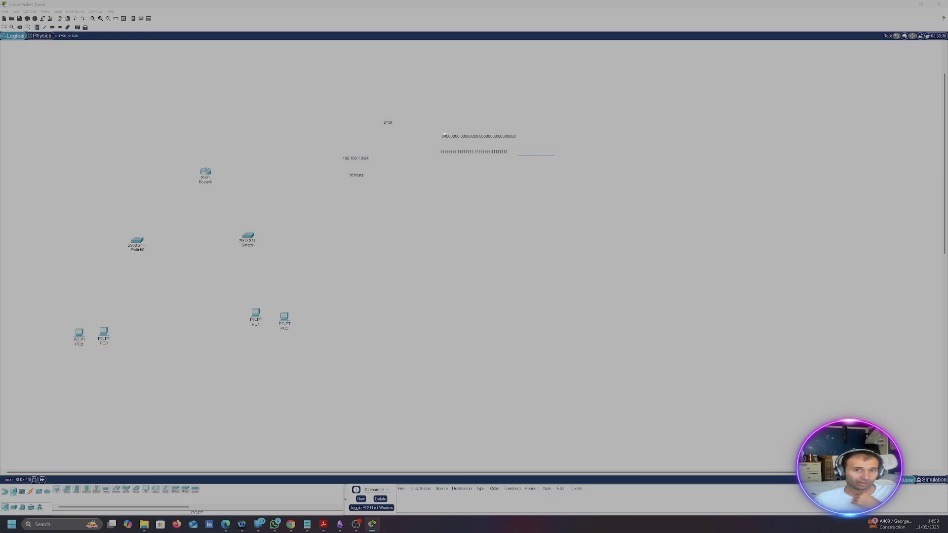
left_click(443, 137)
left_click(569, 160)
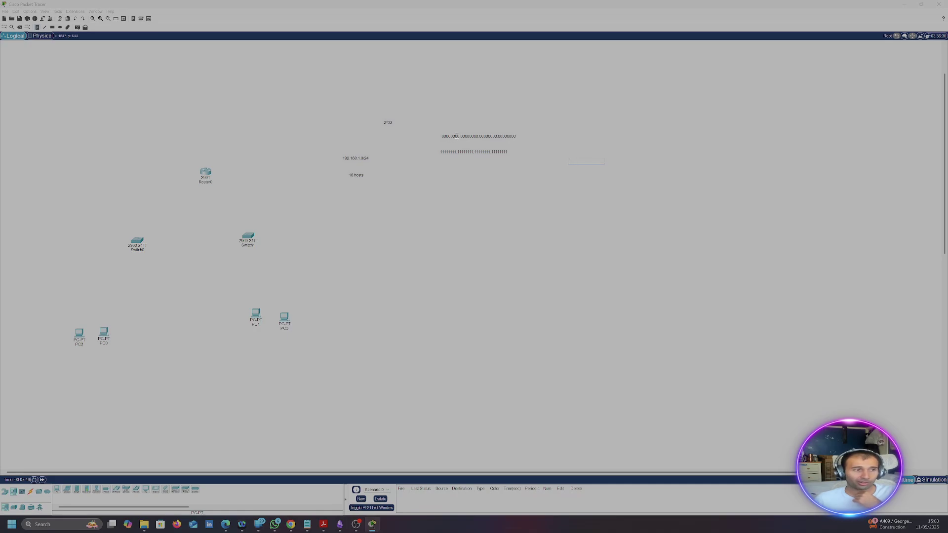
left_click(575, 194)
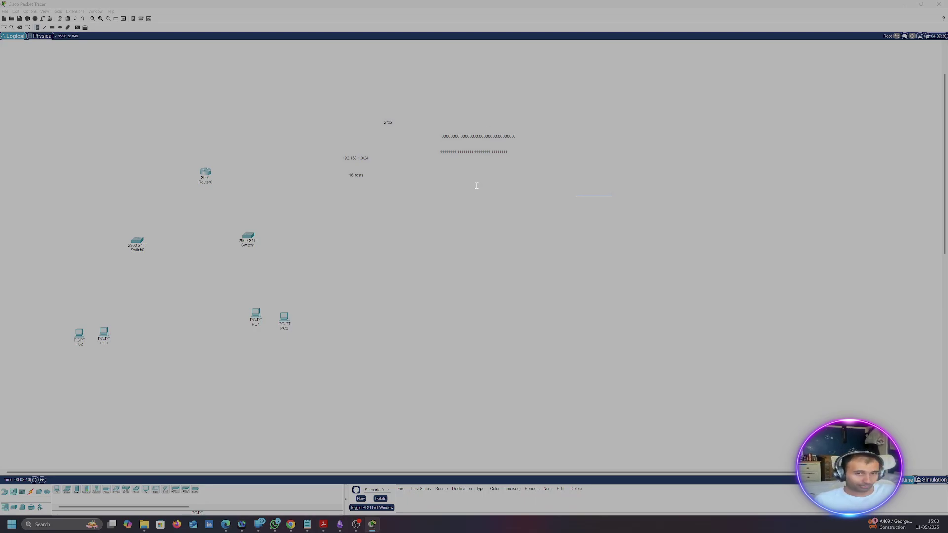
left_click(444, 180)
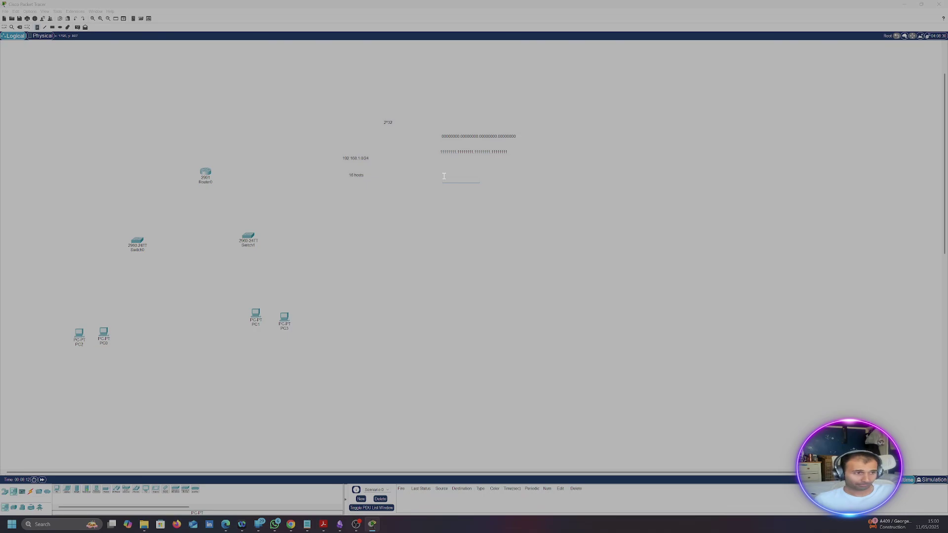
left_click(446, 173)
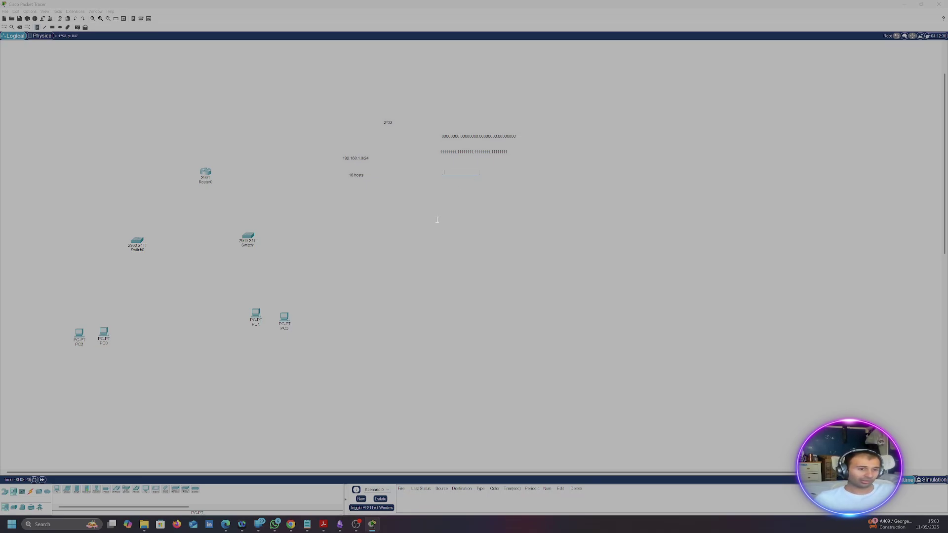
Switch to the Edge browser and search the web for 2^32 to calculate its value.
left_click(220, 526)
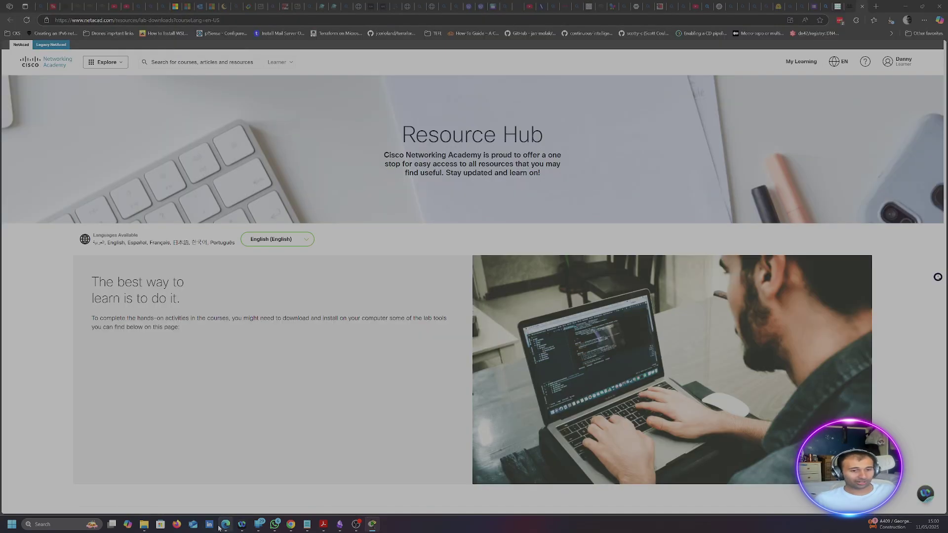
left_click(218, 21)
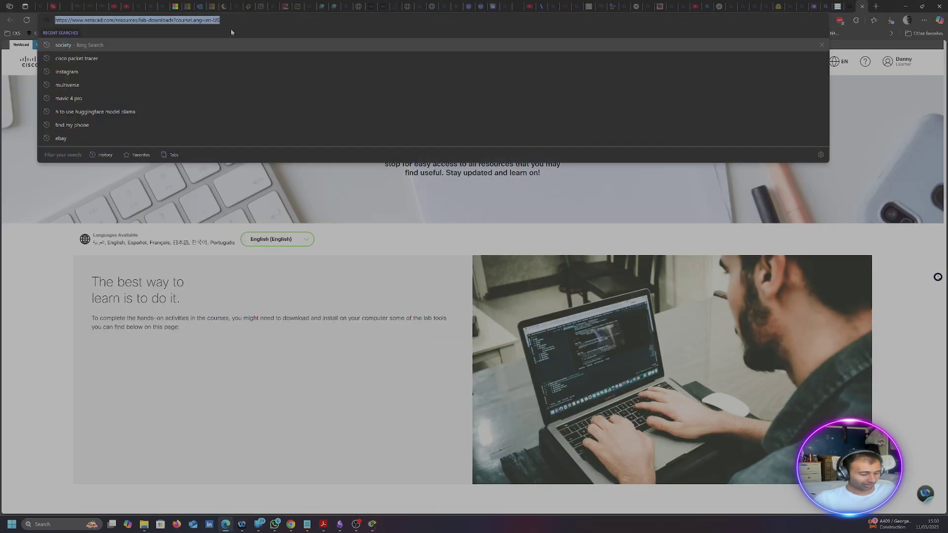
type("2^")
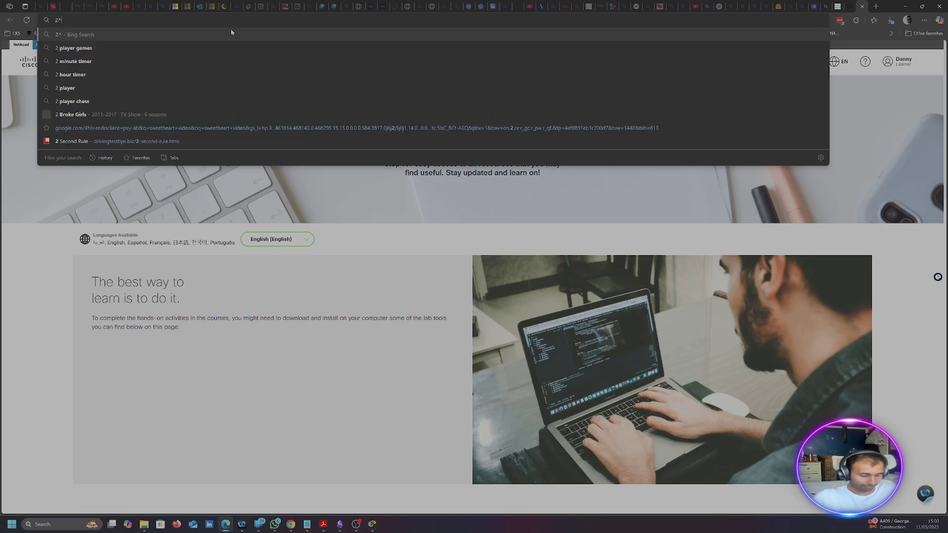
type("32")
key("Return")
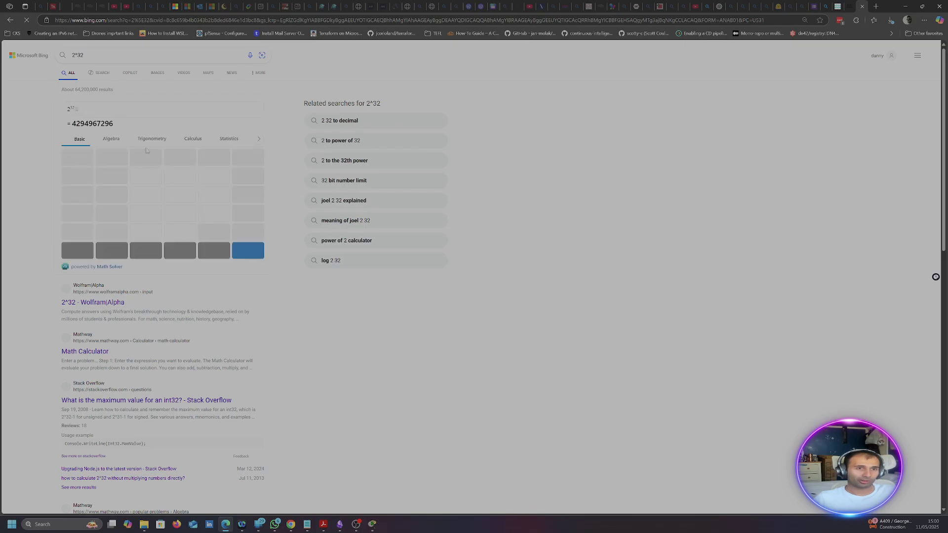
Return to Packet Tracer and add a note below the hosts note reading "/24" with 11111111.11111111.11111111.0 on a second line.
double_click(85, 123)
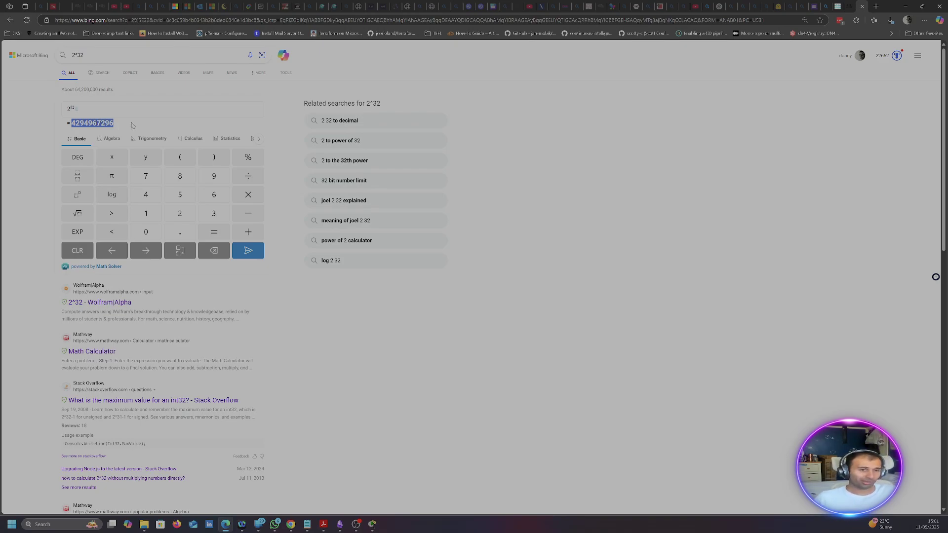
left_click(907, 7)
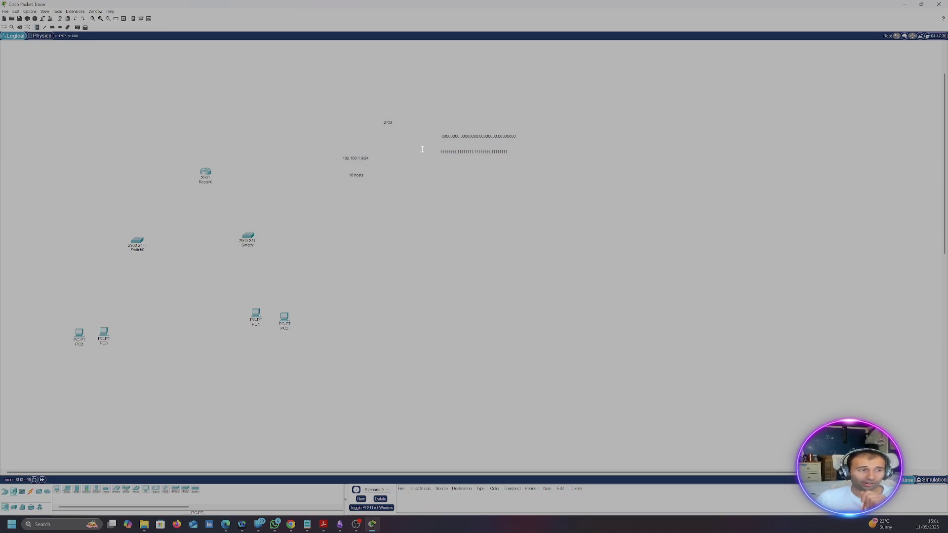
left_click(358, 220)
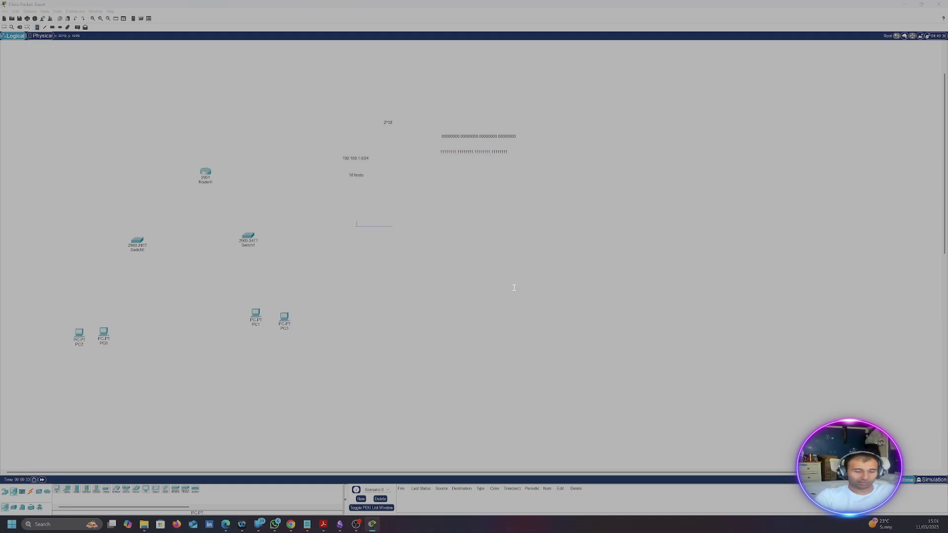
type("/24")
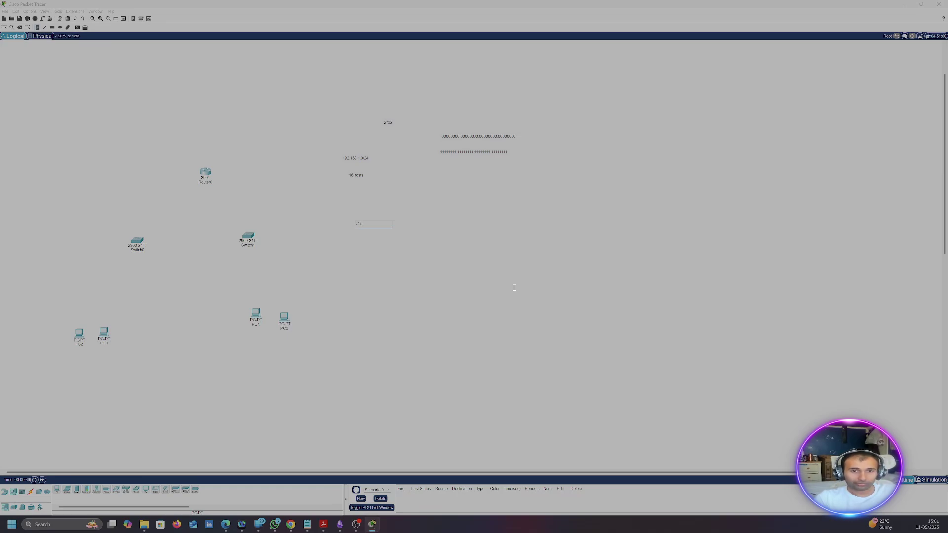
key("Return")
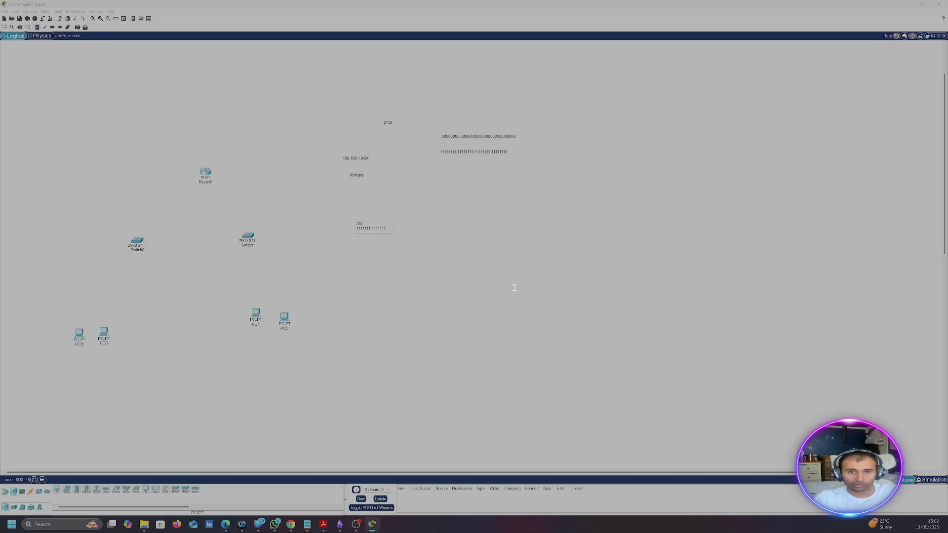
type("11111111.0")
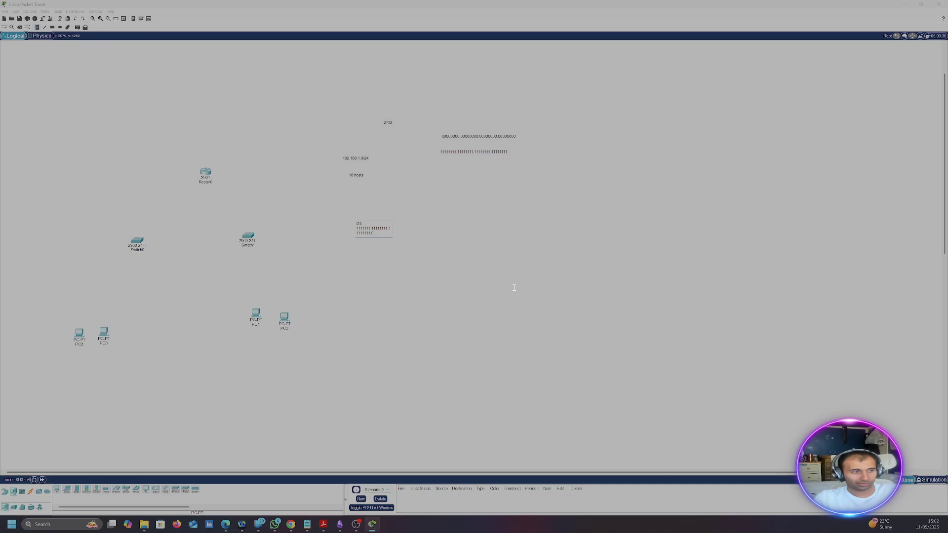
left_click(488, 236)
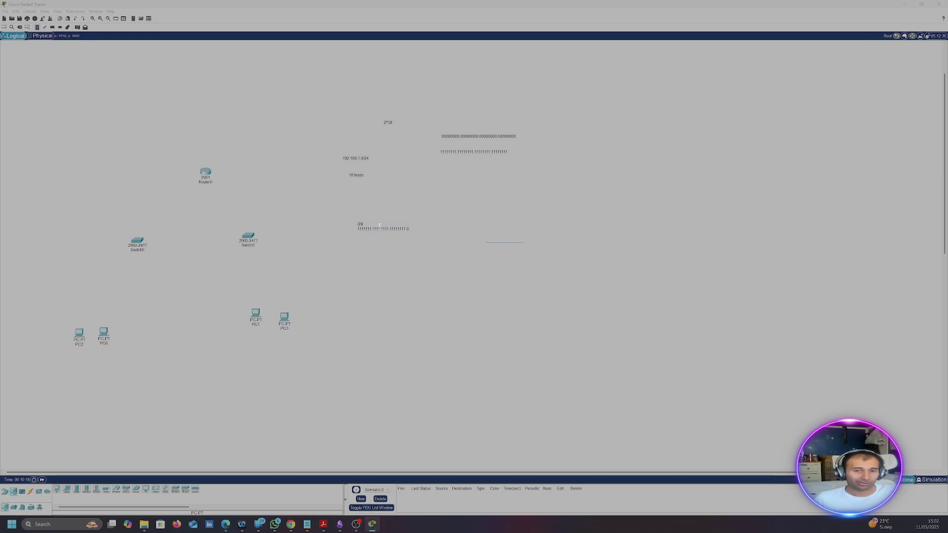
Add a second binary mask note directly below the /24 note, filled with ones and ending in zeros in the last octet.
left_click(365, 255)
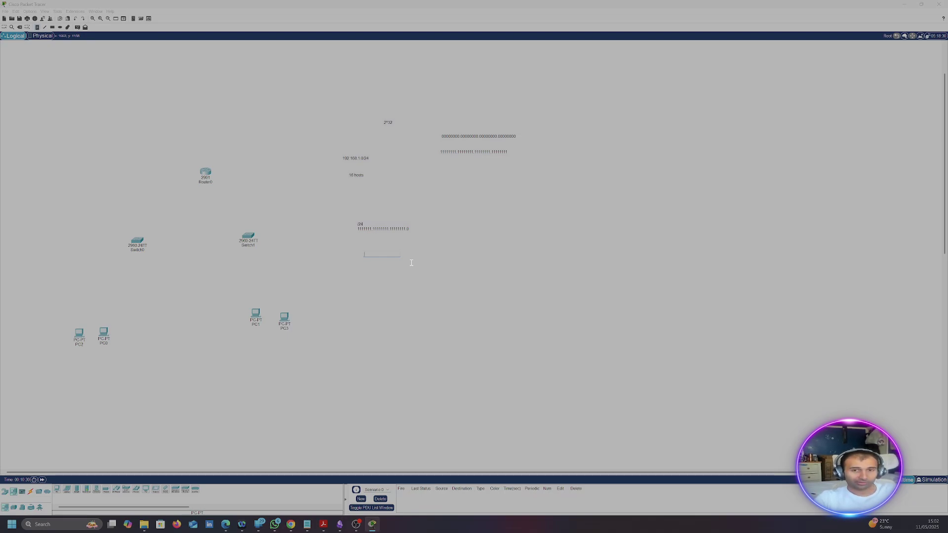
left_click(359, 244)
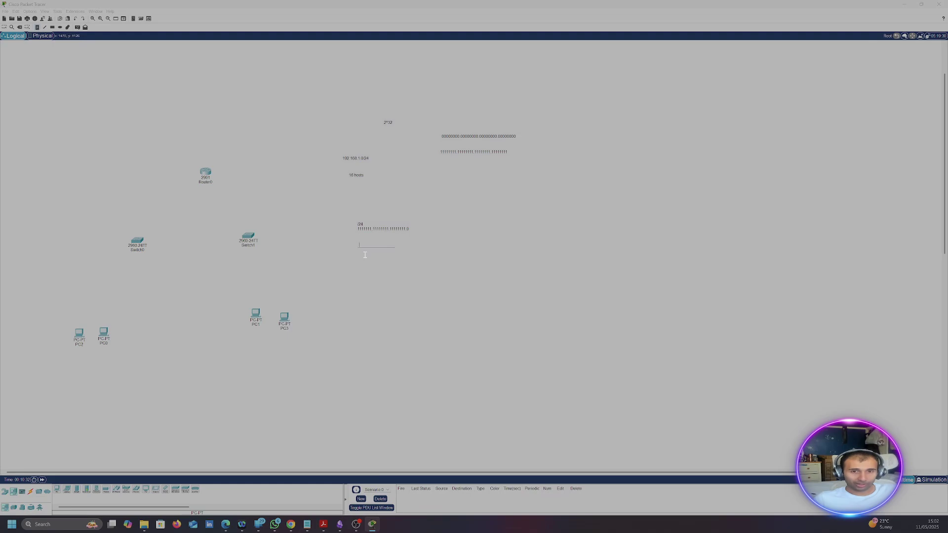
type("111")
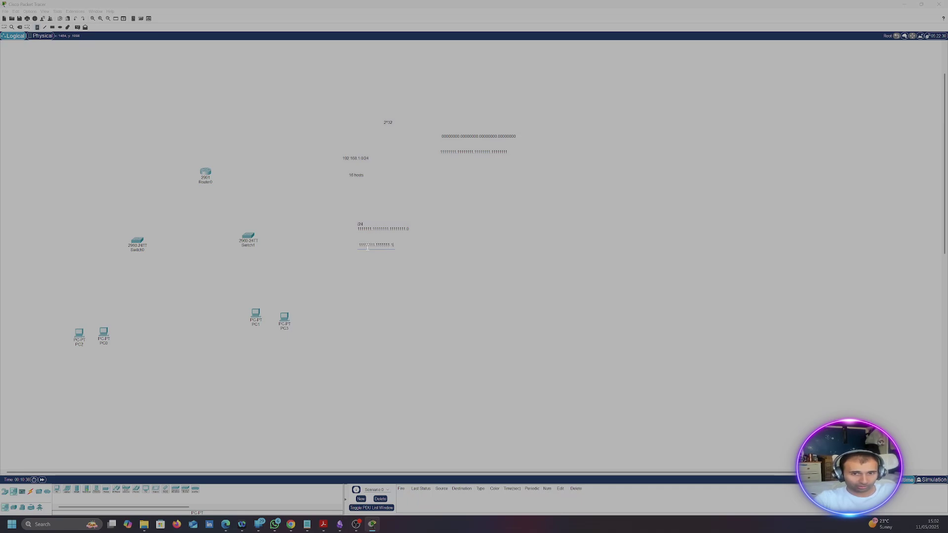
type("11111.")
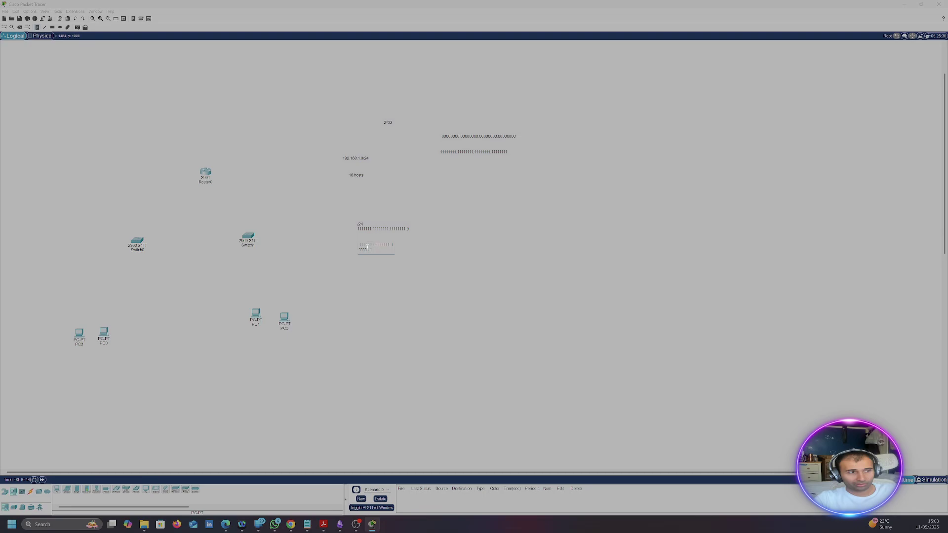
type("1")
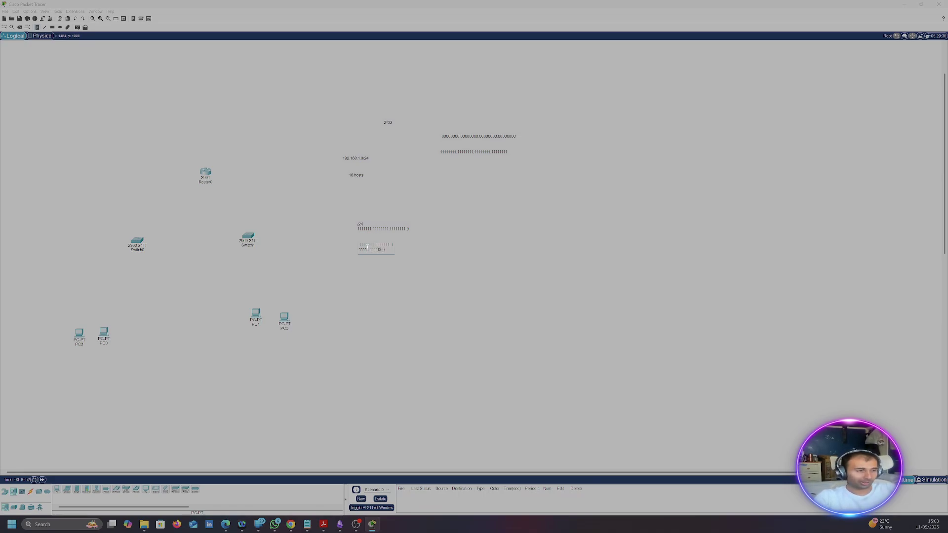
left_click(413, 304)
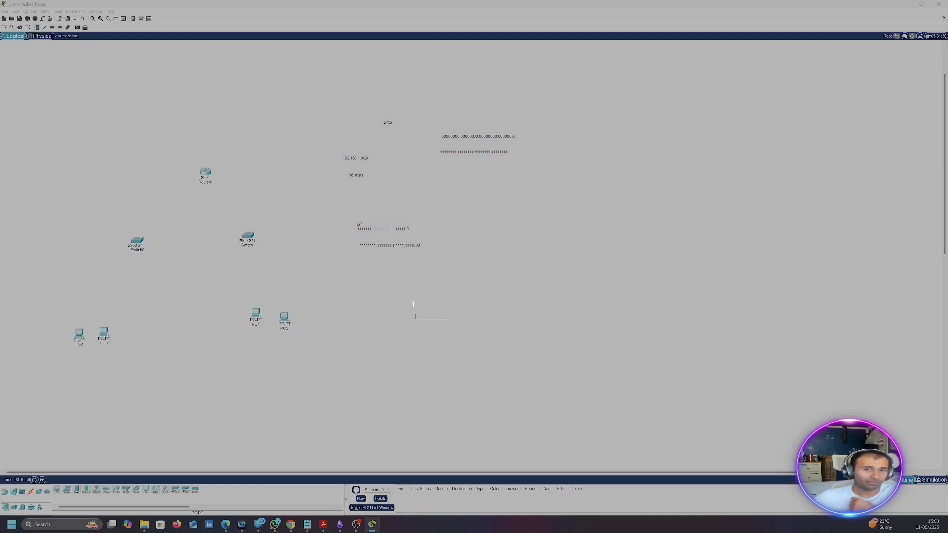
Start a powers-of-two note below the binary masks, listing 2^7 = 128, 2^6 = 64, 2^5 = 32 and 2^4 = 16.
left_click(404, 262)
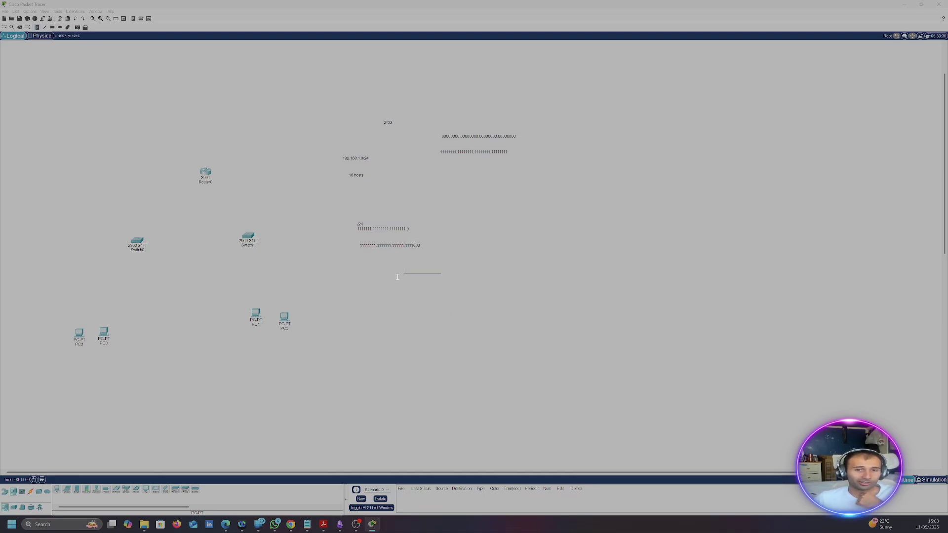
left_click(371, 269)
type("2^7 =")
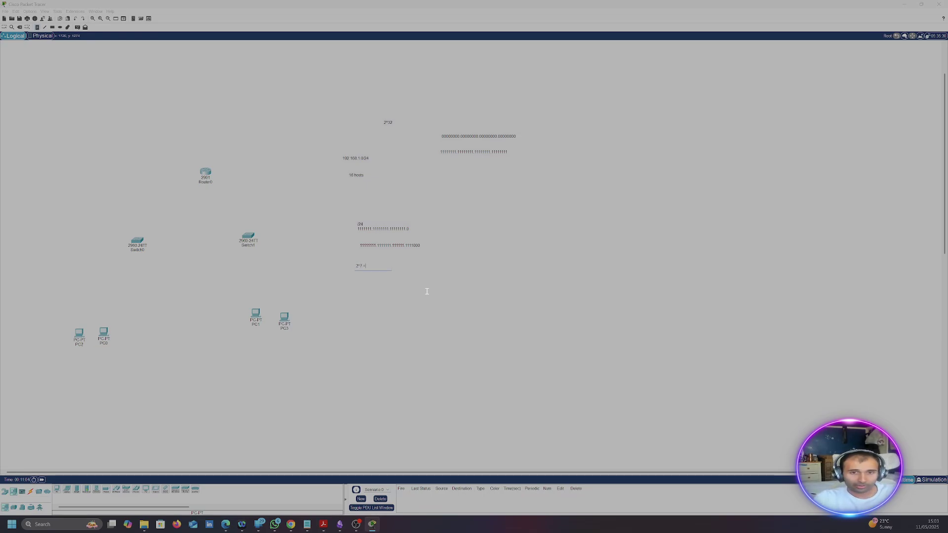
type(" 128 , 2^6 = 6")
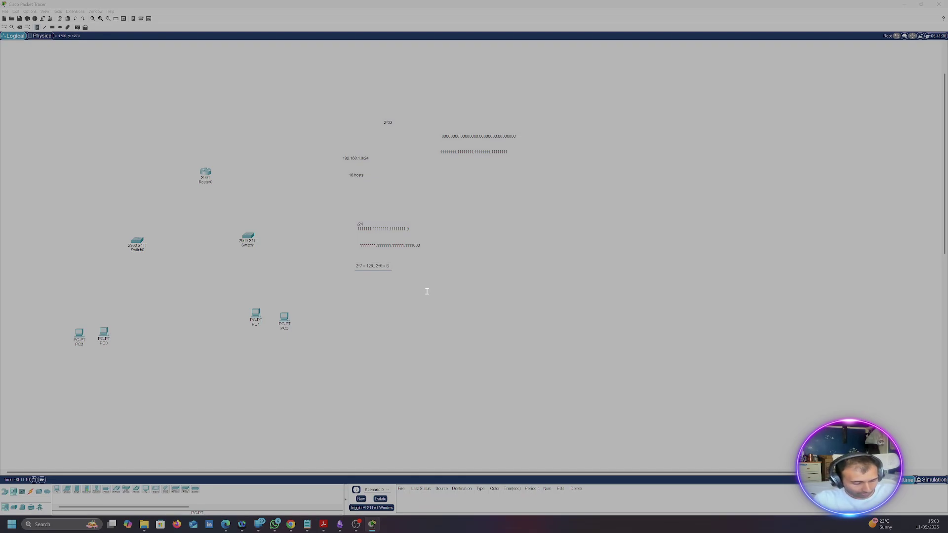
type(".")
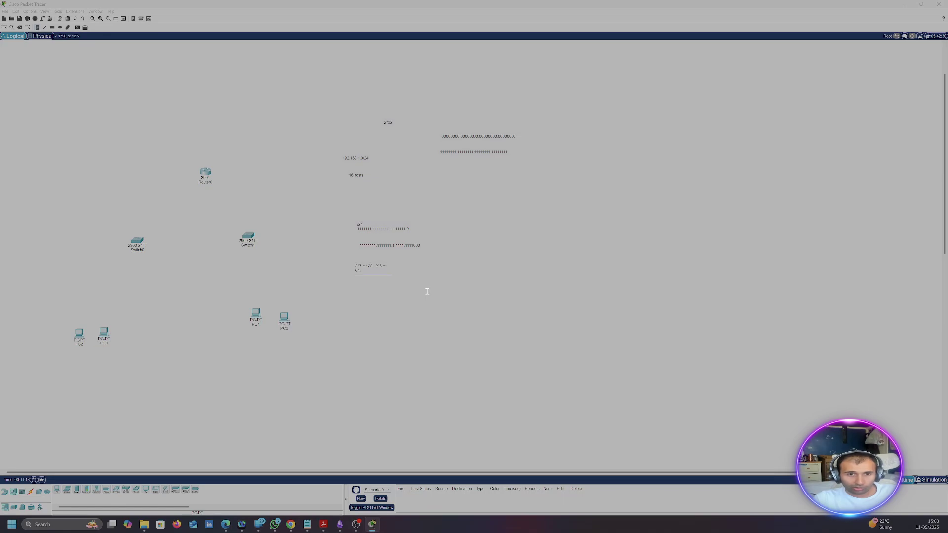
key("BackSpace")
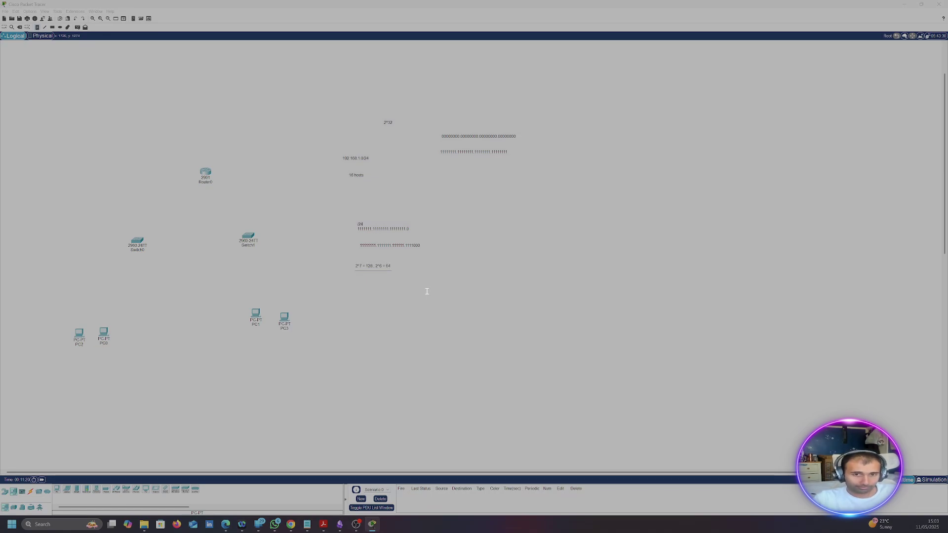
key("Return")
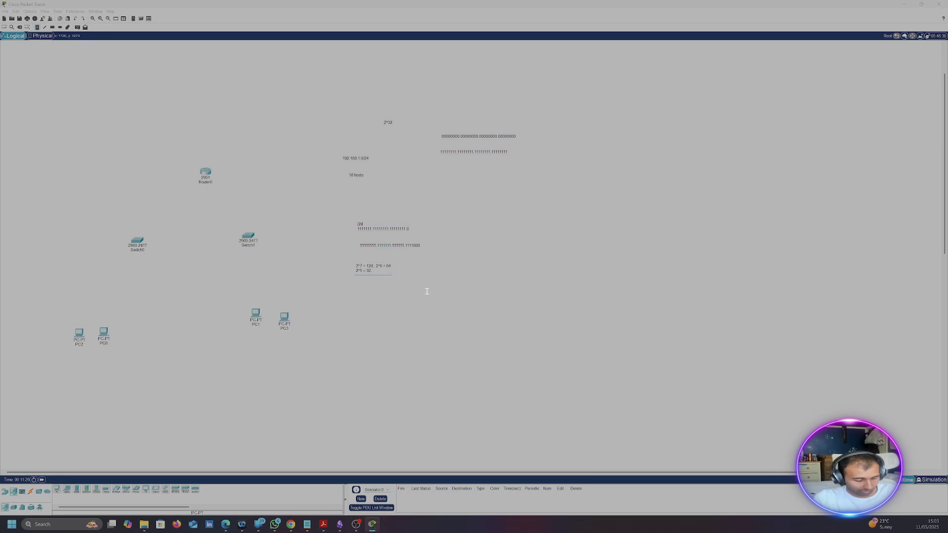
type("2^5 = 32, 2^")
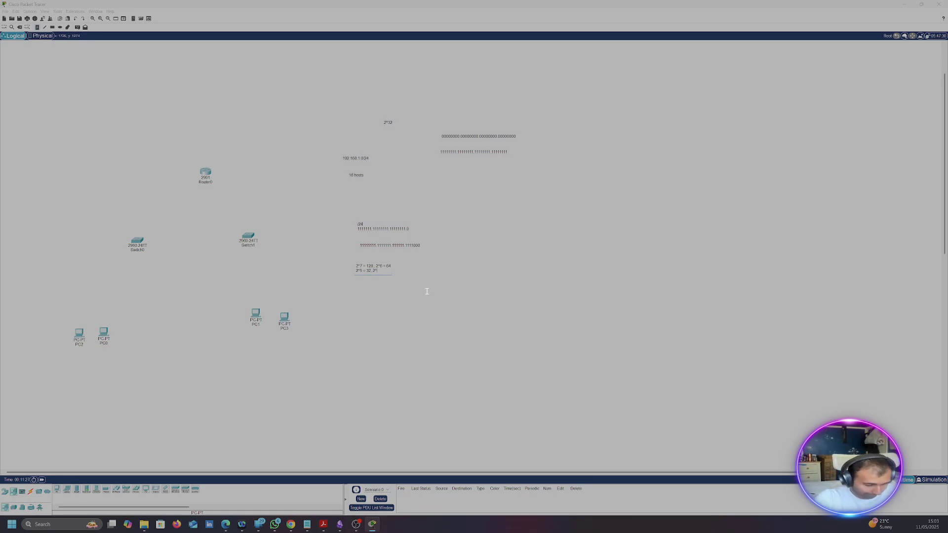
type("4 = 16")
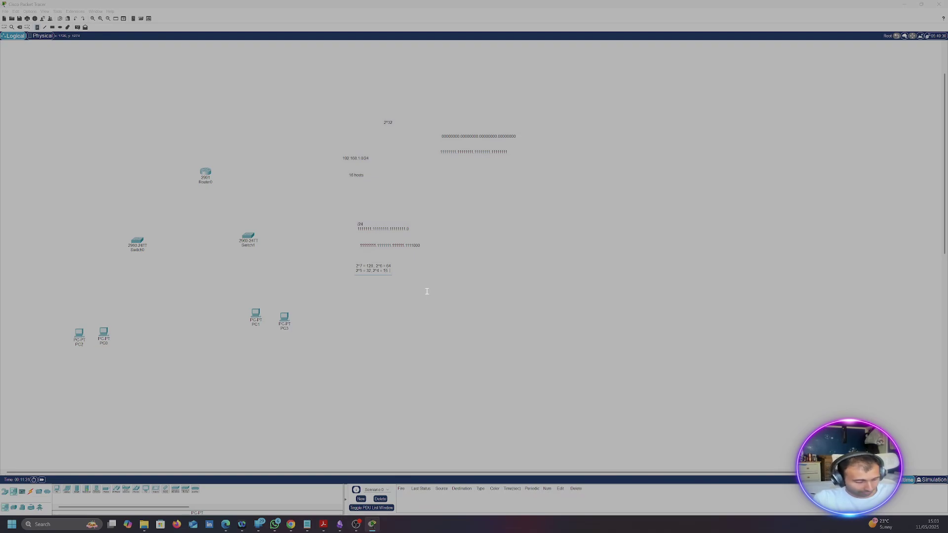
type(",")
Complete the powers-of-two note with 2^3 = 8, 2^2=2, 2^1=2 and 2^0=1.
key("Return")
type("2^3 = 8 2^2=2 2^1")
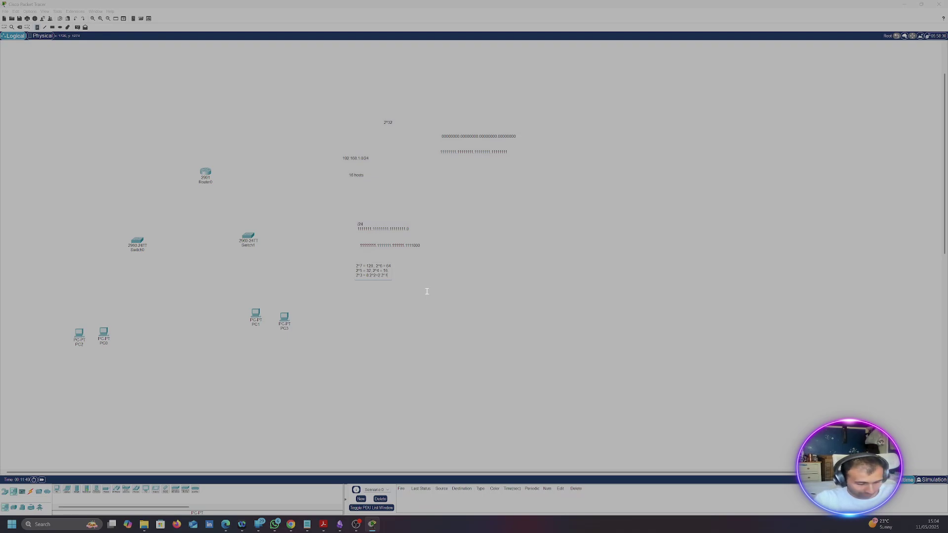
type("2^1=2 2")
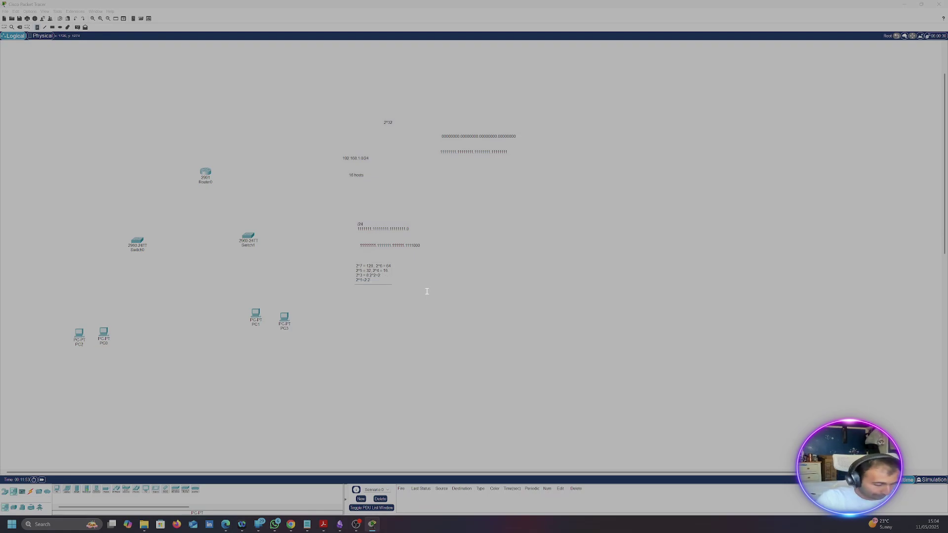
type("^0=")
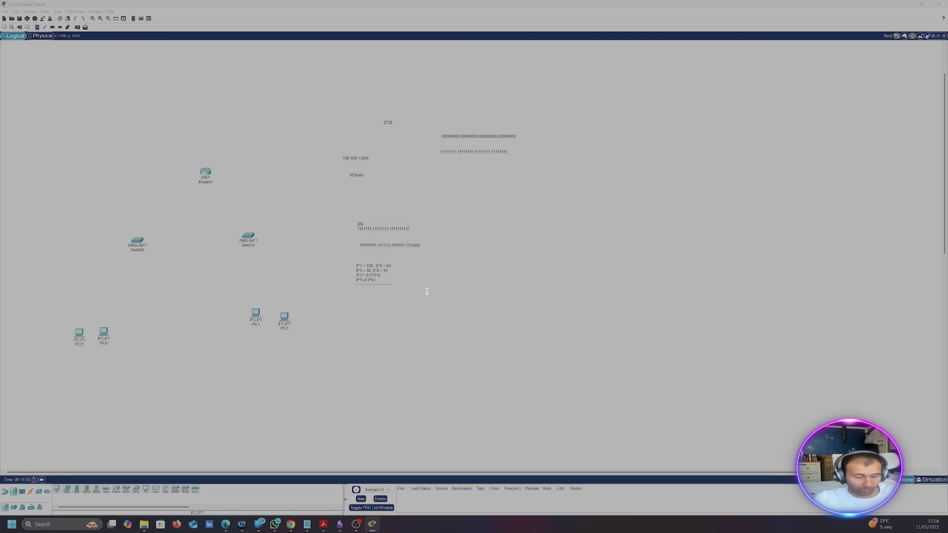
type("1")
left_click(414, 310)
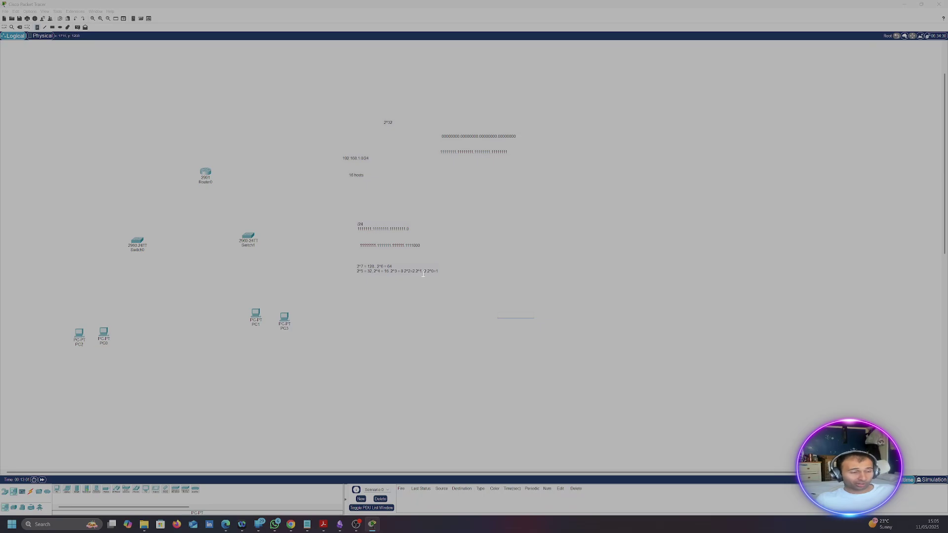
Add a note below the all-ones address reading "192.168.1.0/24 --> 1st network", with 192.168.1.16/24 on a lower line.
left_click(465, 195)
type("1")
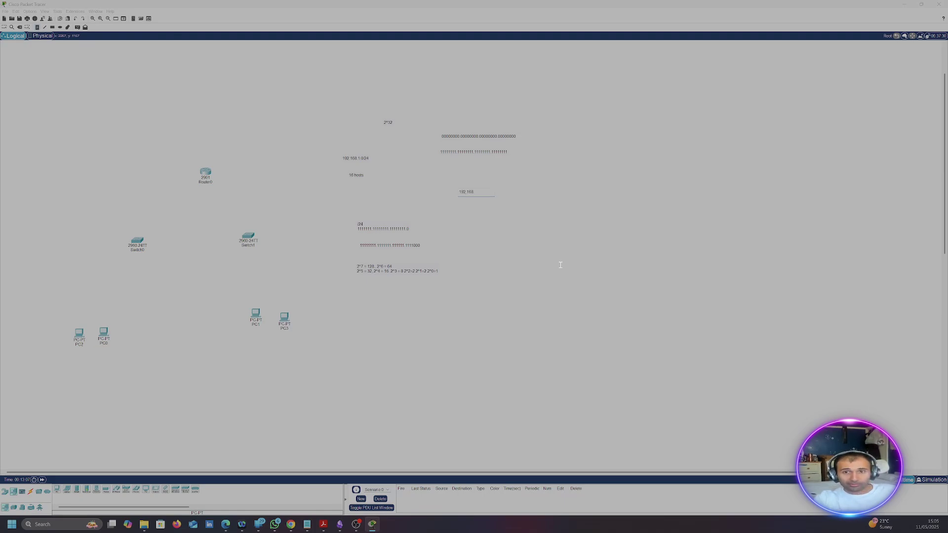
type("92.168.1.0")
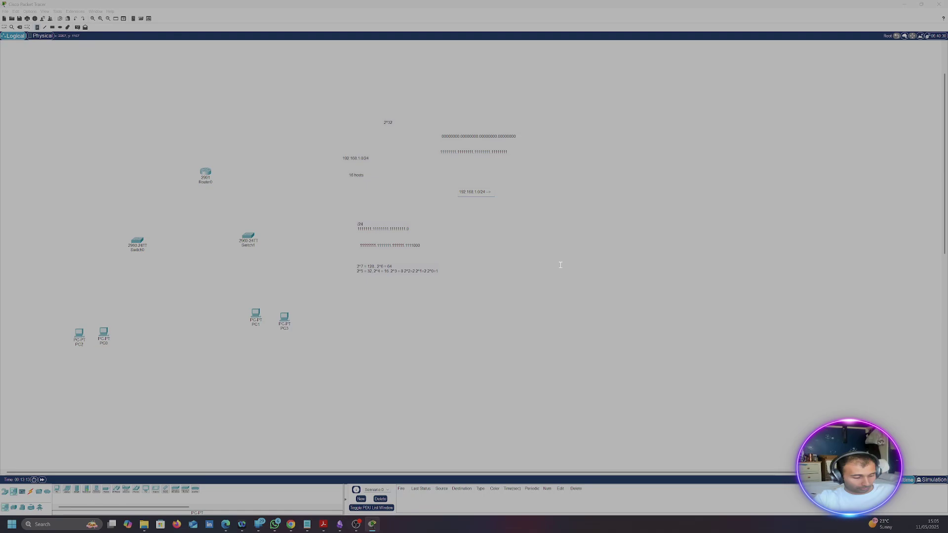
type("/24 --> 1st")
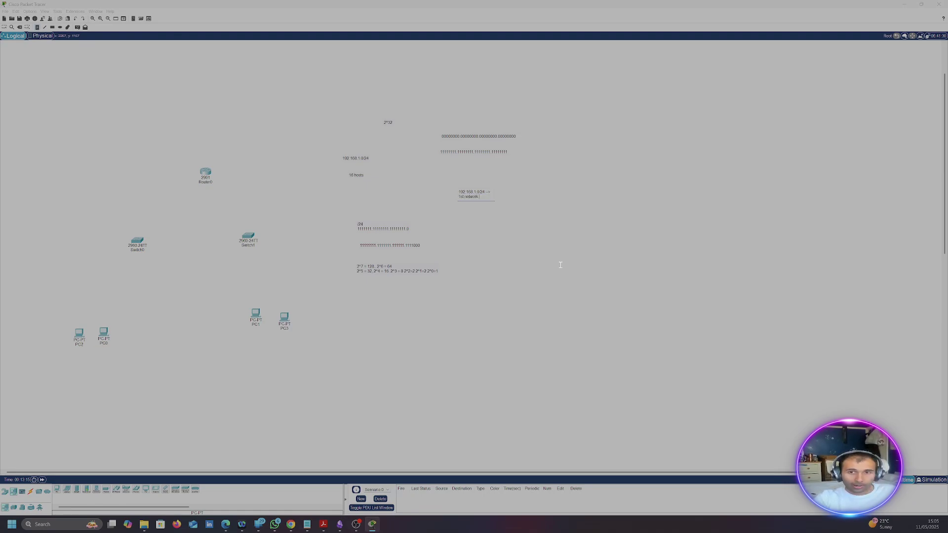
type(" network")
key("Return")
key("Return")
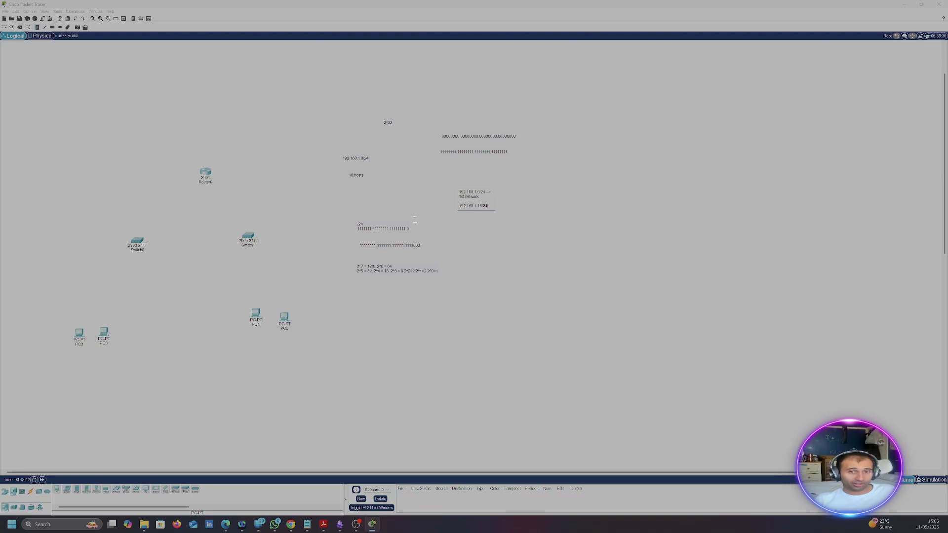
left_click(482, 239)
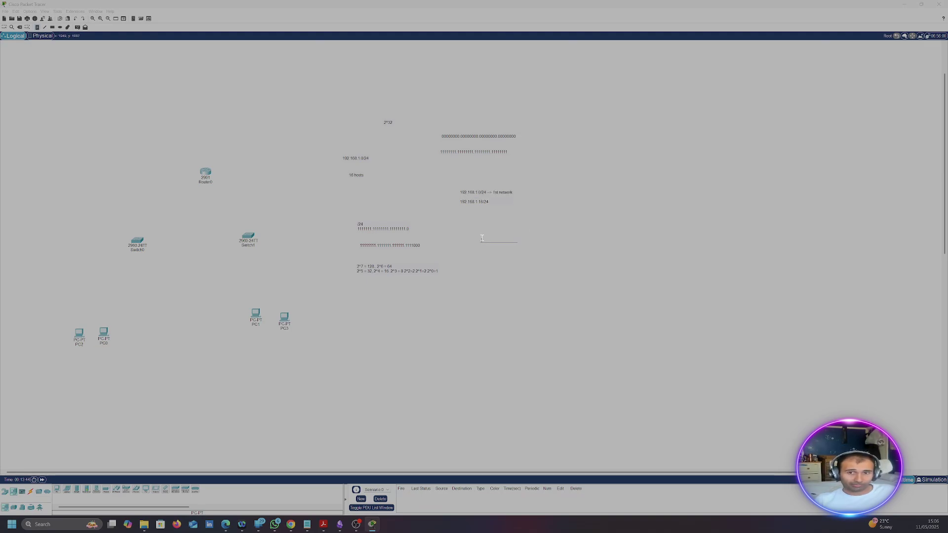
Place a note beside the second address line labelling it as the "2nd network".
left_click(477, 193)
left_click(494, 211)
left_click(463, 209)
left_click(563, 239)
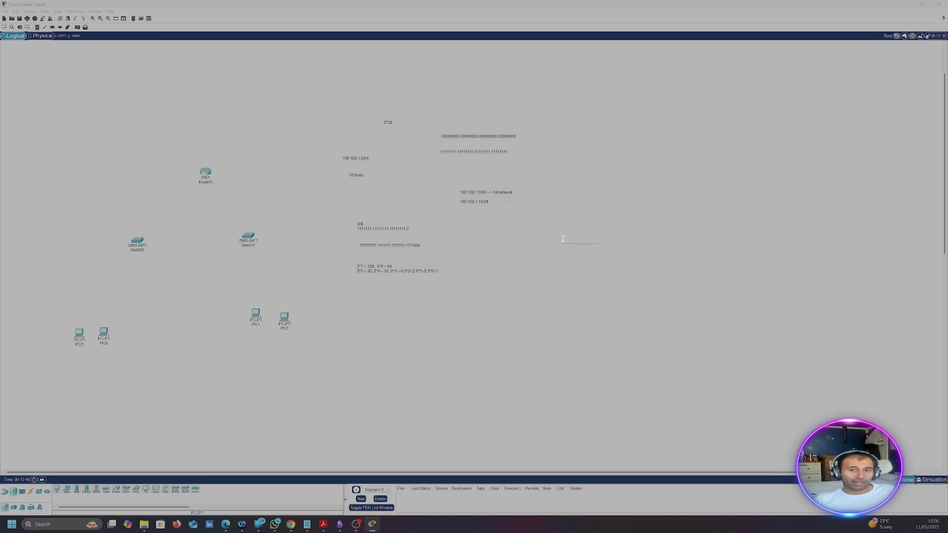
left_click(491, 200)
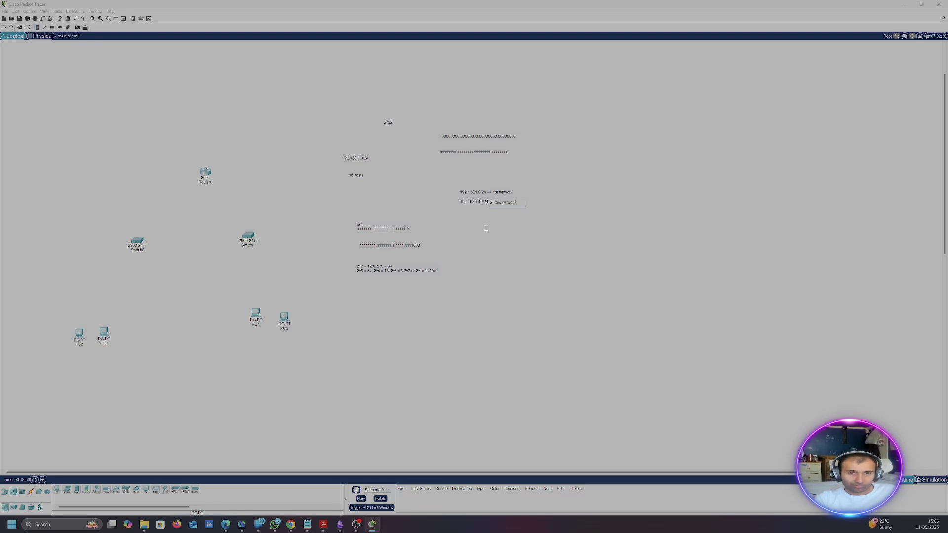
left_click(485, 228)
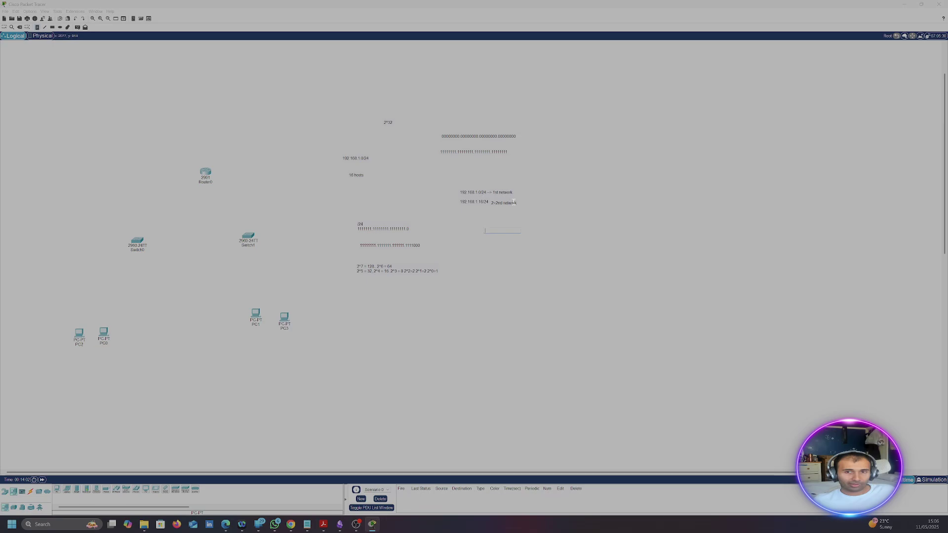
left_click(466, 273)
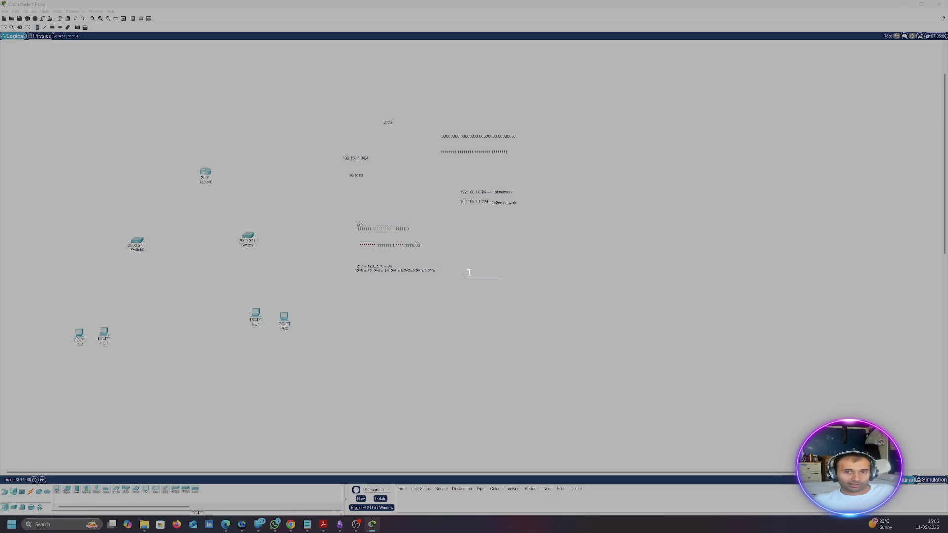
left_click(478, 205)
left_click(490, 236)
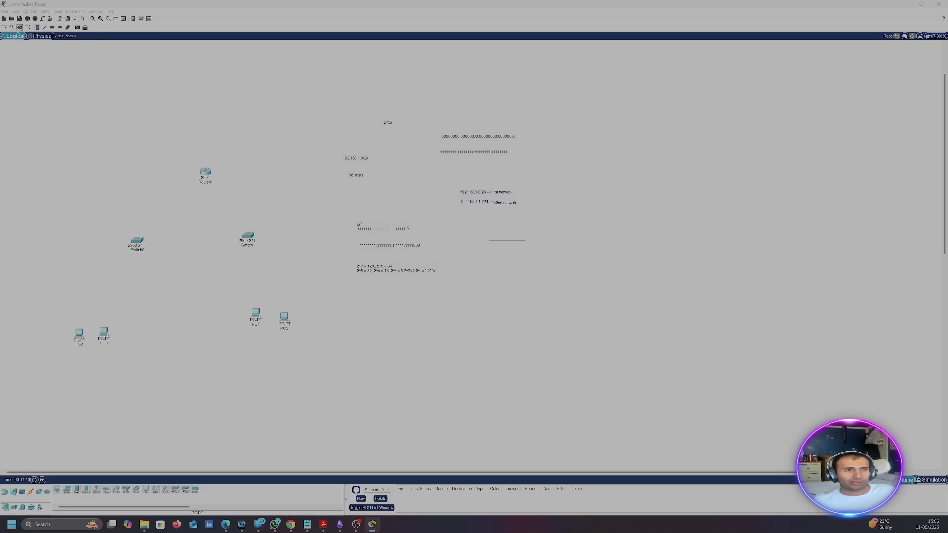
Try to delete the separate "2nd network" note beside the second address line.
left_click(27, 28)
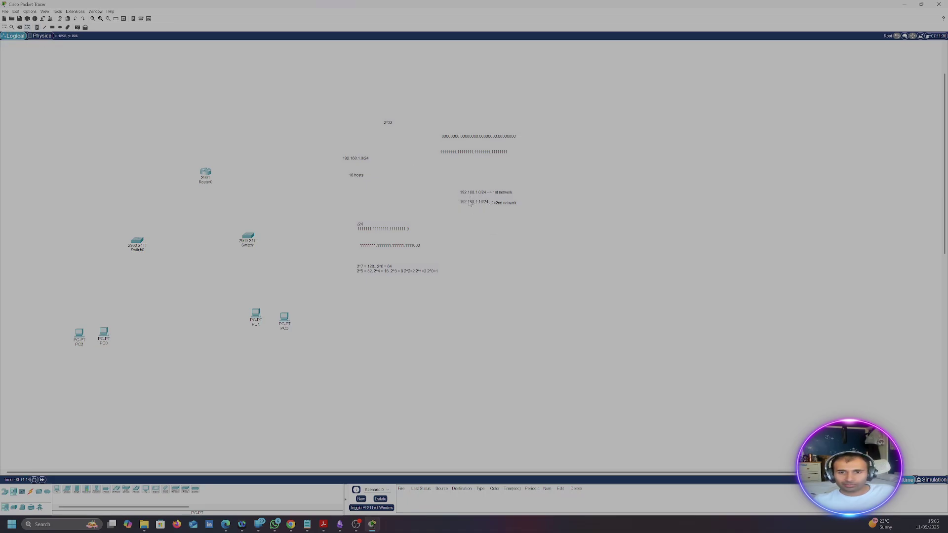
left_click(19, 27)
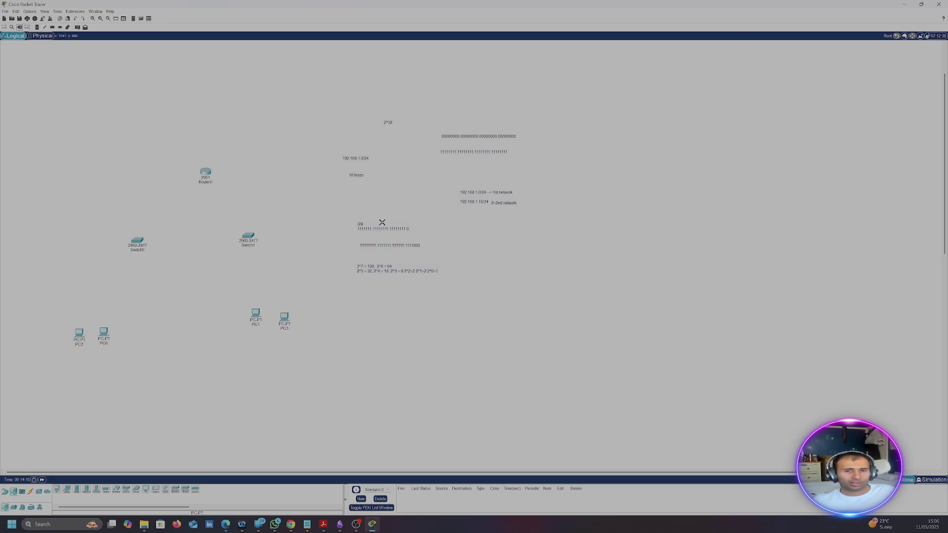
left_click(490, 203)
left_click(503, 272)
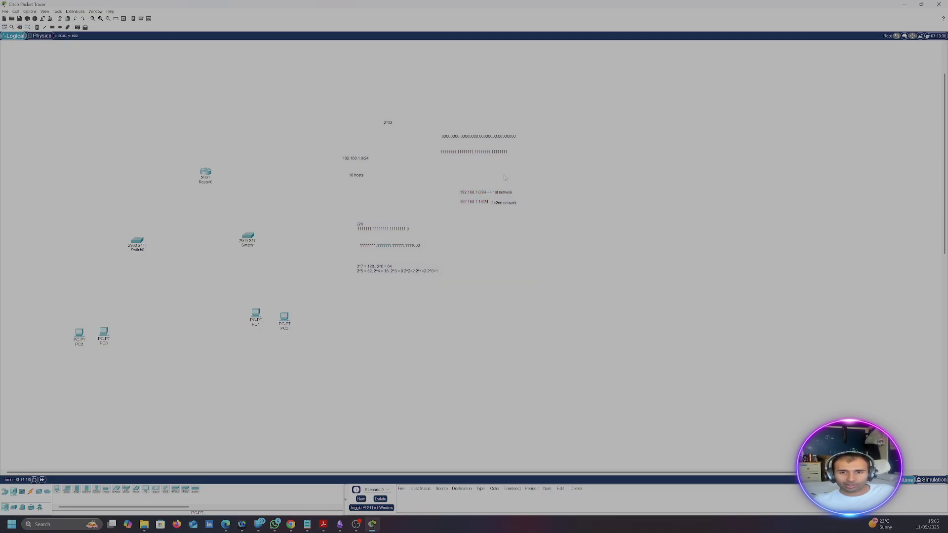
Append "2nd network" to the 192.168.1.16 line of the address note and change its prefix to /28.
double_click(492, 206)
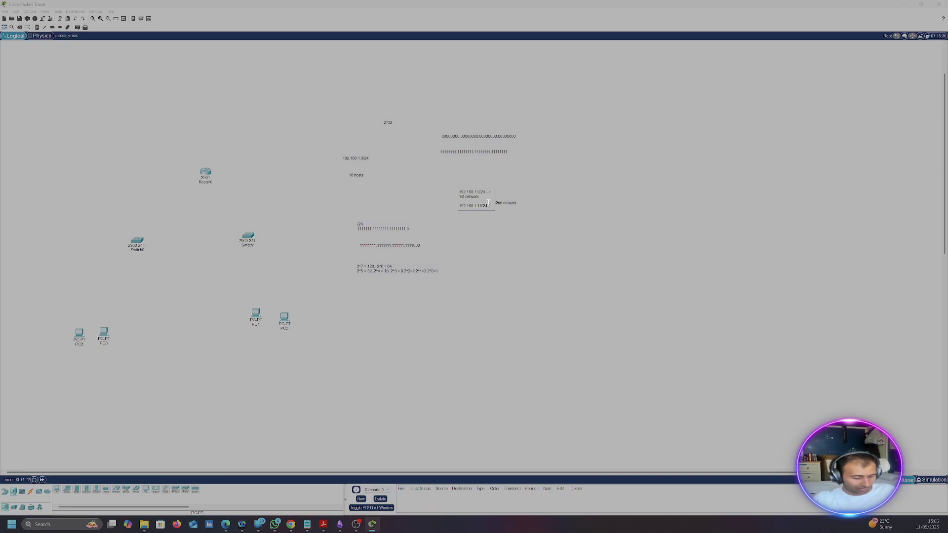
type("2nd network")
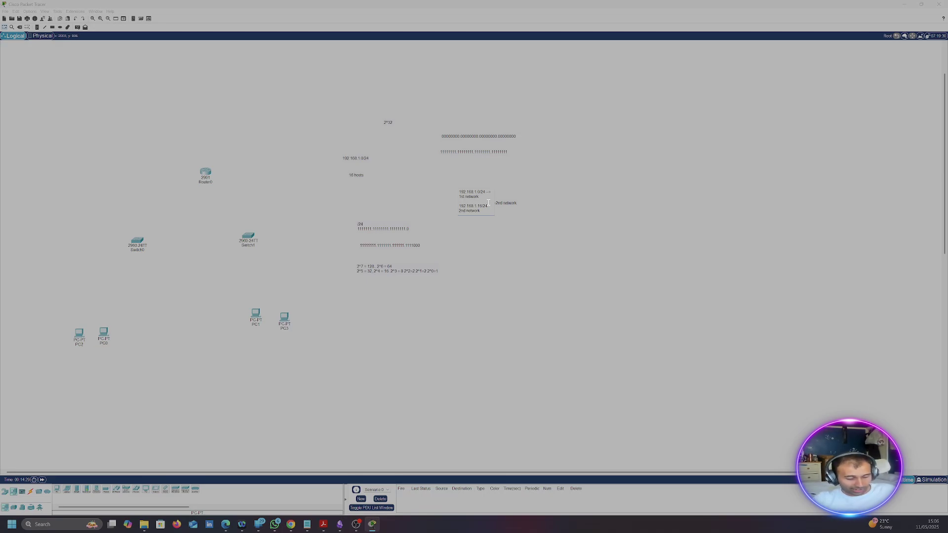
key("BackSpace")
type("6")
left_click(529, 283)
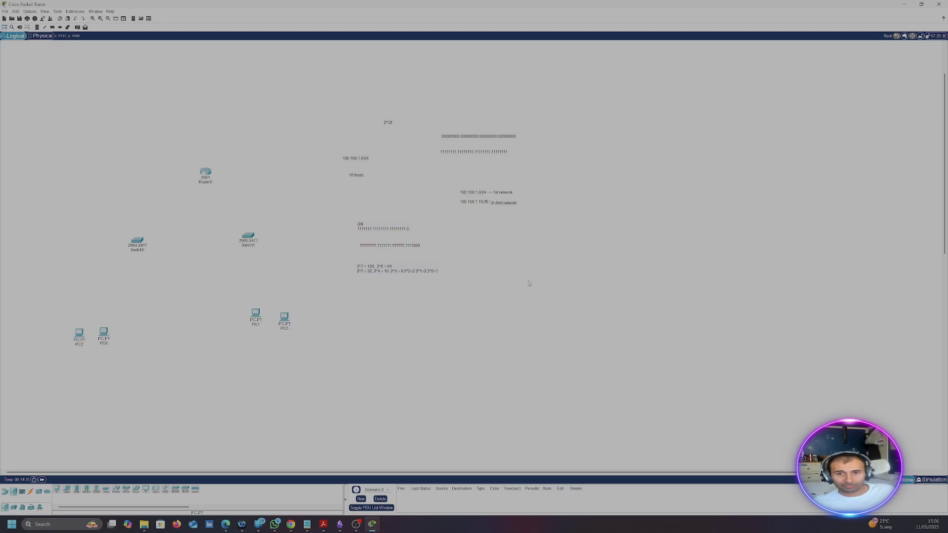
Move the address note up and left beneath the all-ones address, and shift the separate "2nd network" note to the right.
left_click_drag(513, 206, 456, 190)
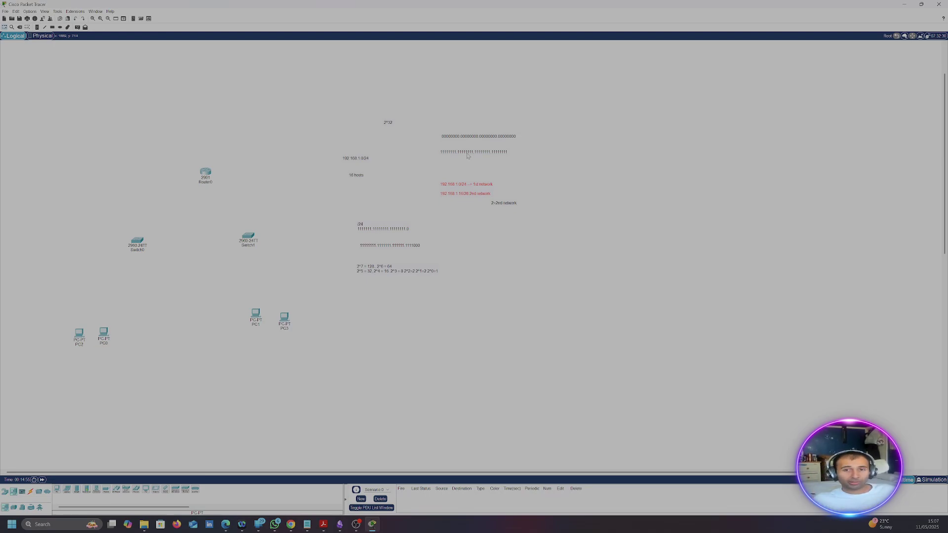
left_click_drag(464, 194, 461, 192)
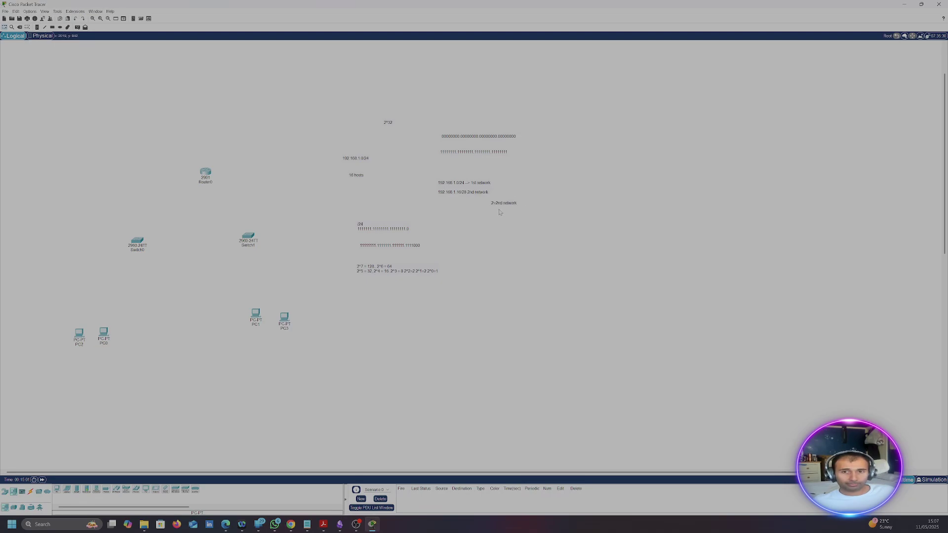
left_click_drag(498, 203, 508, 203)
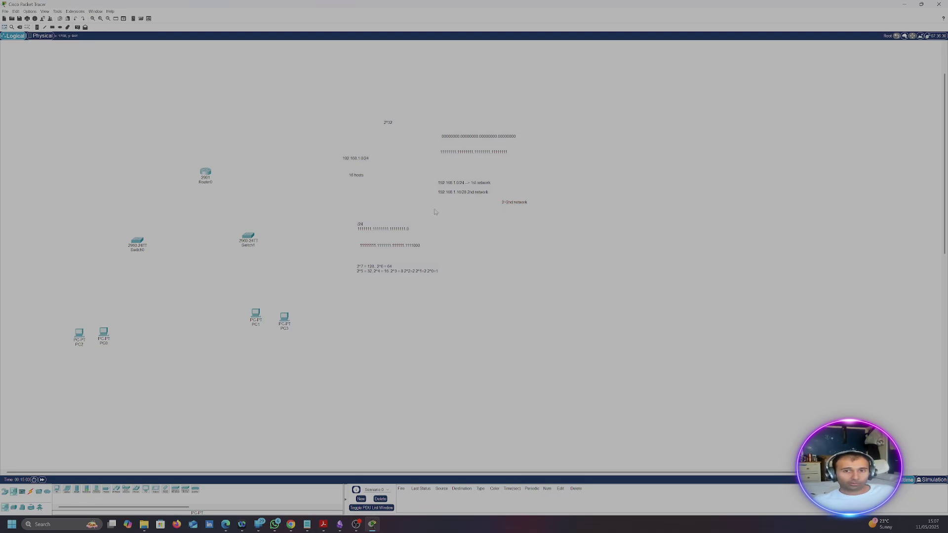
Insert lines reading 192.168.1.1, 192.168.1.14 and 192.168.1.15 between the 1st and 2nd network entries of the address note.
double_click(459, 189)
left_click(463, 199)
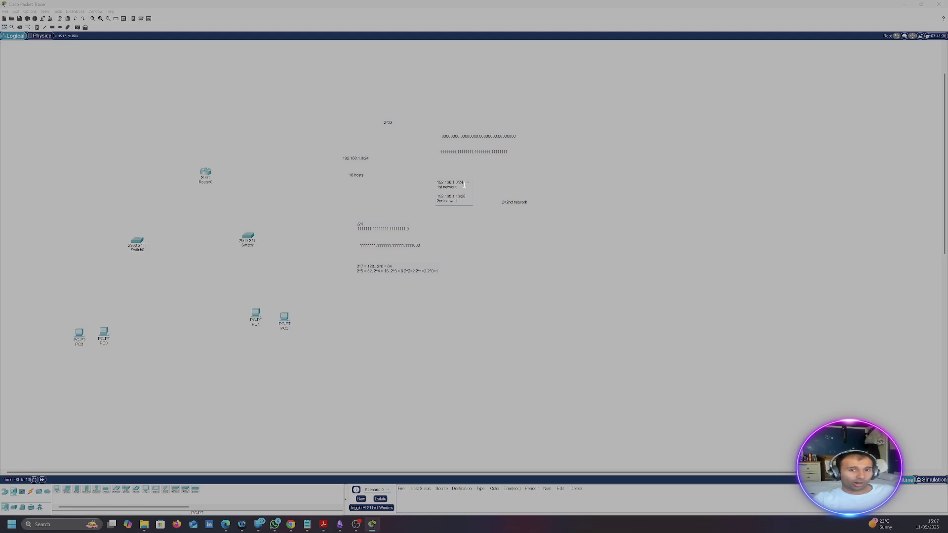
left_click(484, 191)
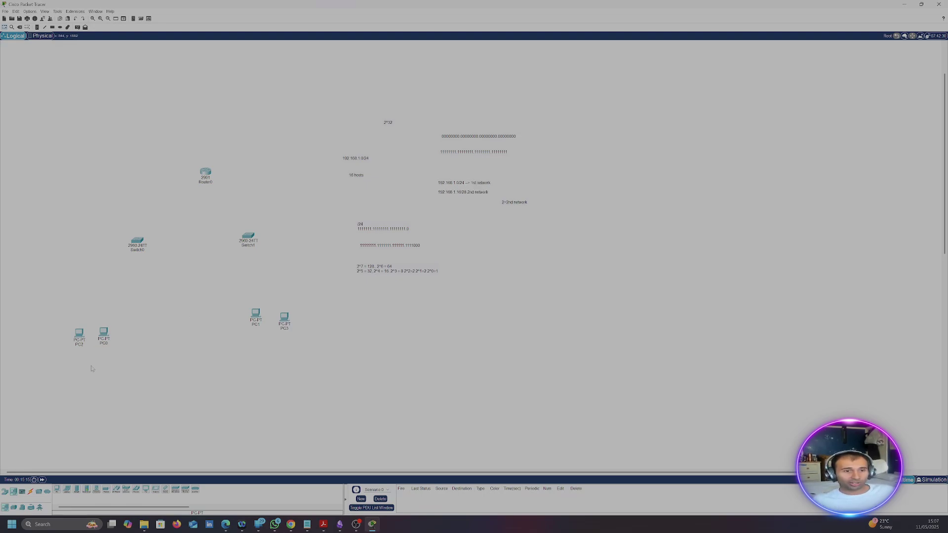
double_click(468, 182)
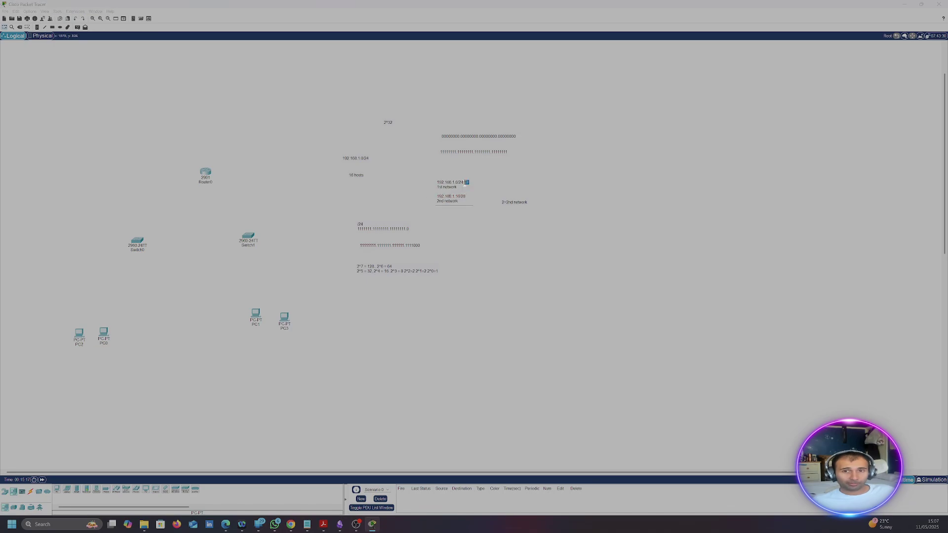
left_click(447, 191)
key("Return")
key("Return")
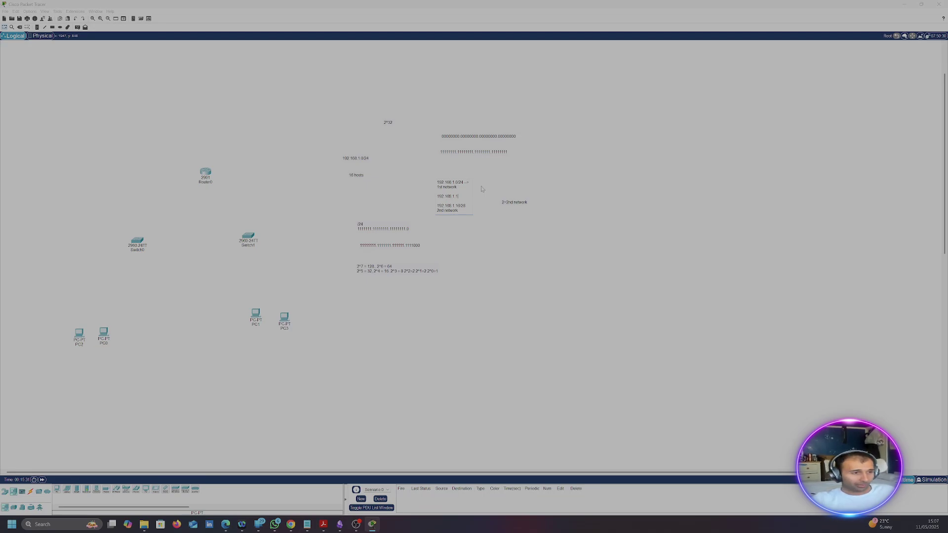
key("Return")
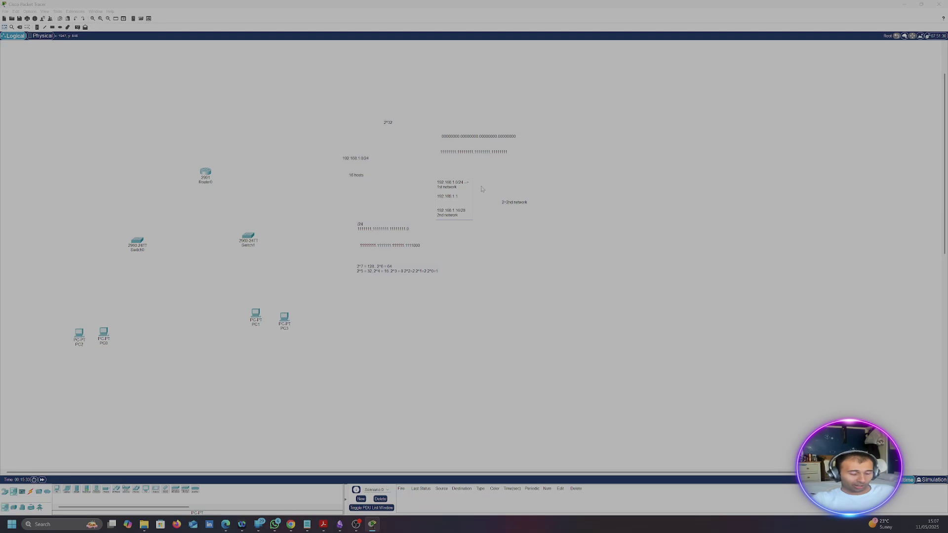
type("192.168.1.15")
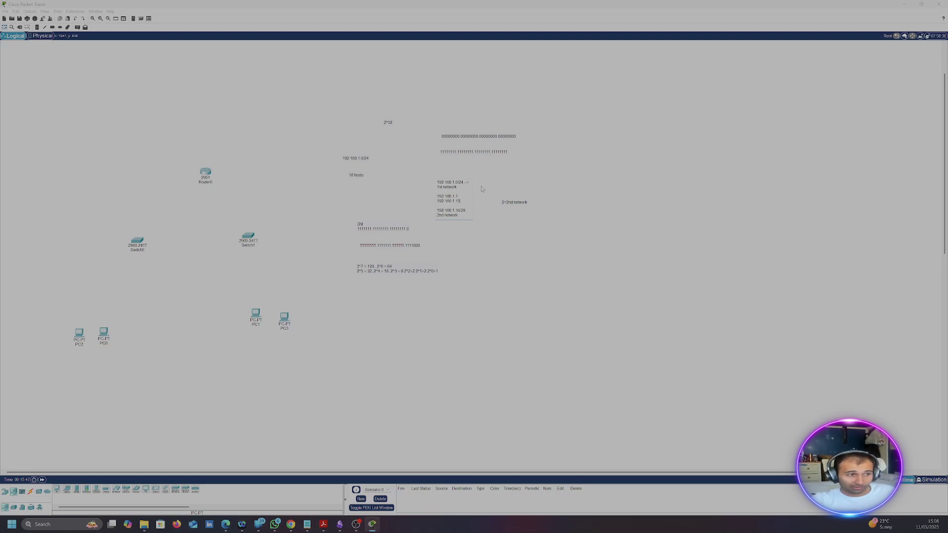
key("Return")
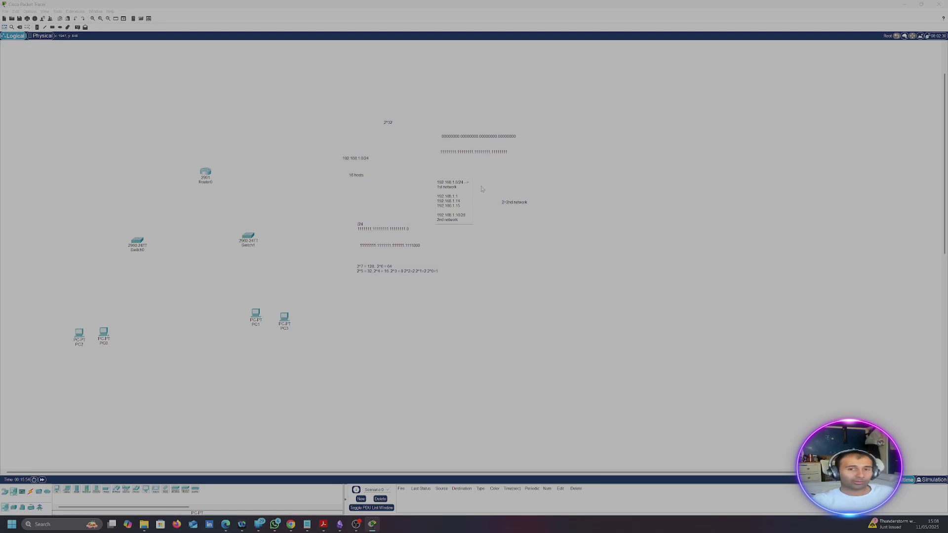
left_click(477, 243)
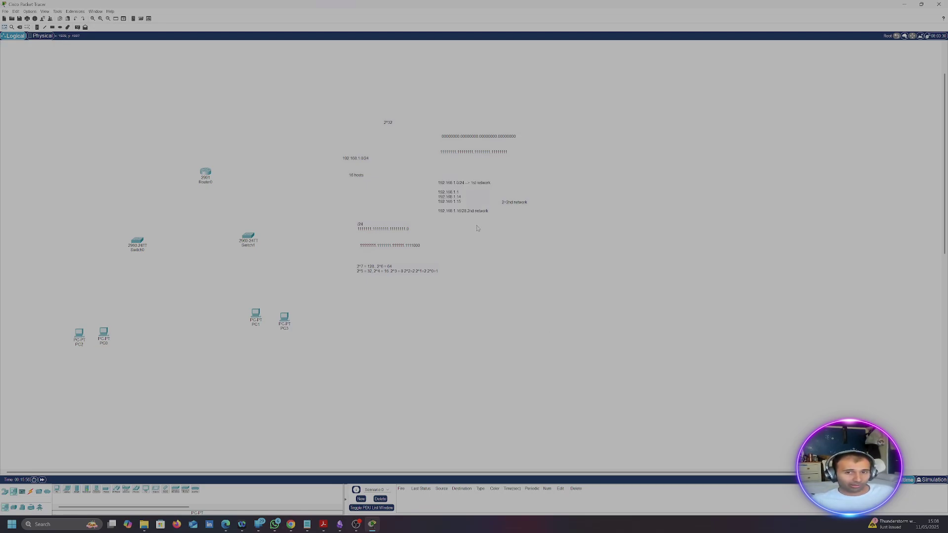
Label 192.168.1.1 with "--> 1st usable address" and 192.168.1.15 as the broadcast address in the address note.
left_click(460, 191)
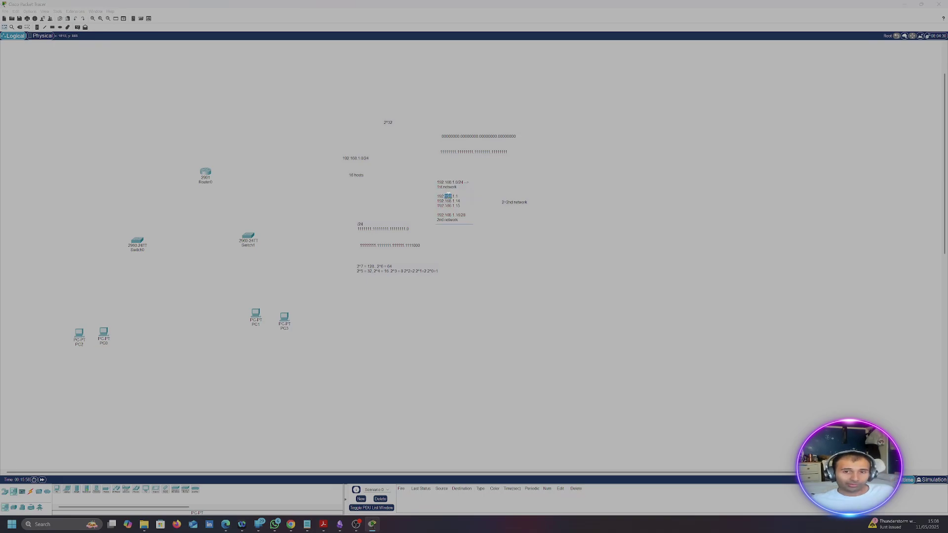
type("1")
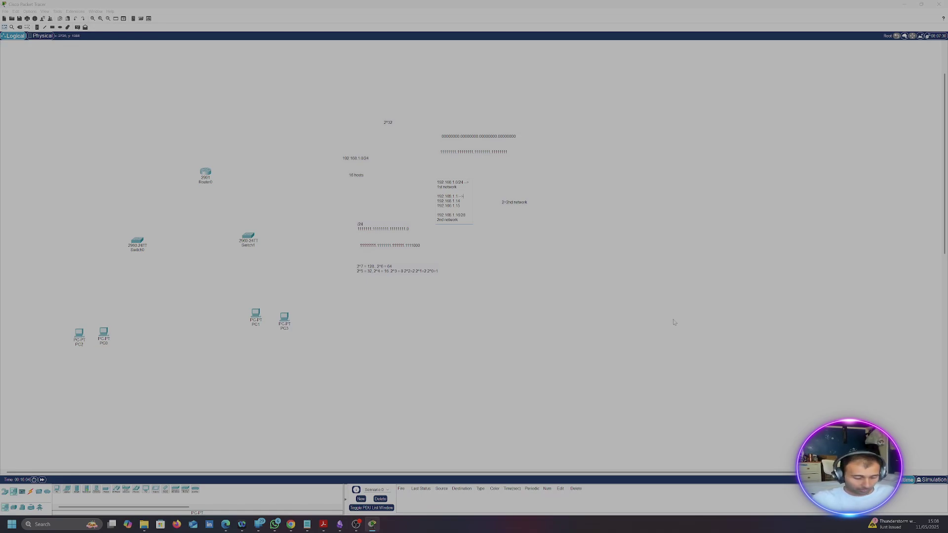
type(" --> 1st usable address")
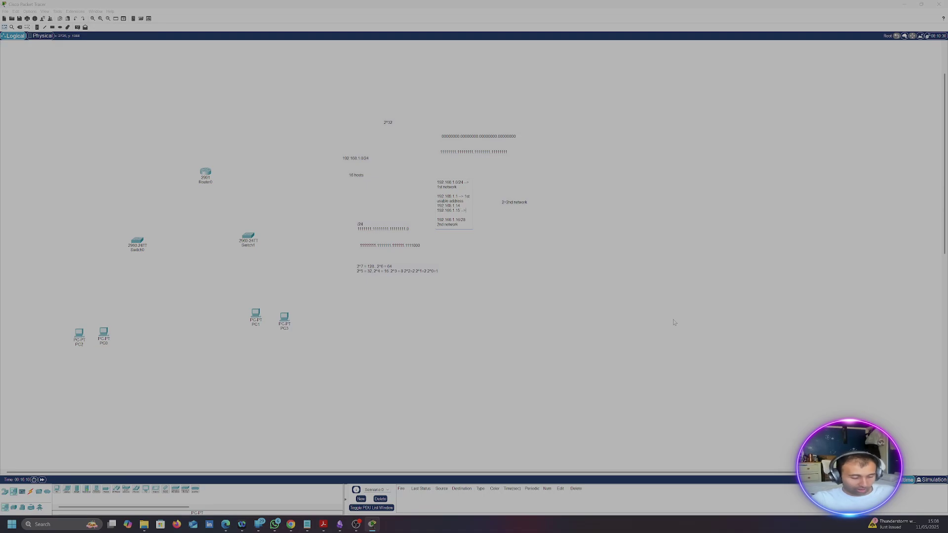
type("broadc")
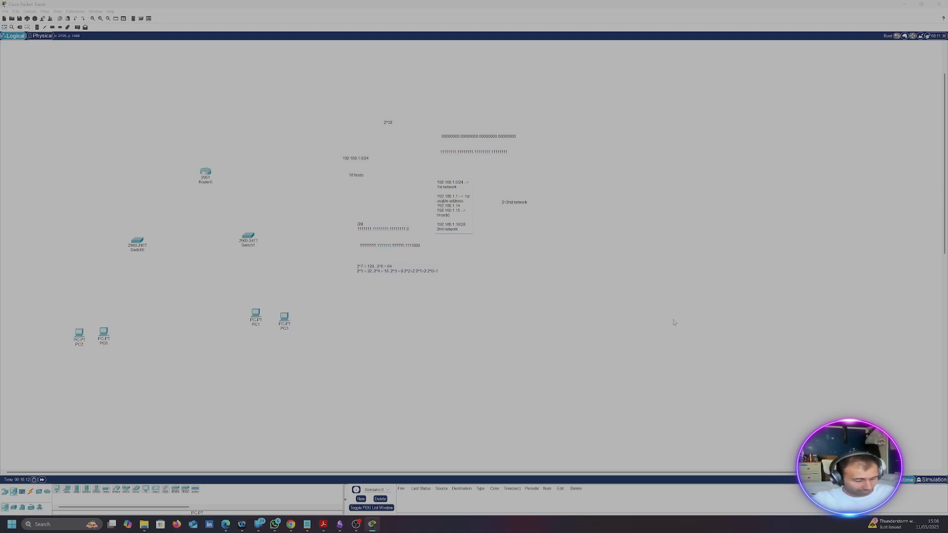
type("ast address")
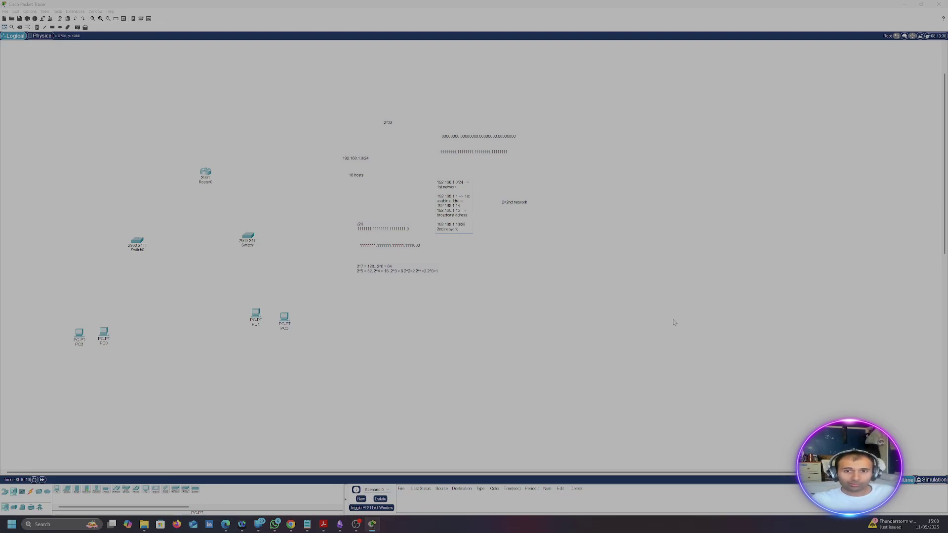
Separate the host address lines with blank lines and label 192.168.1.14 as the last usable address.
key("Return")
key("Return")
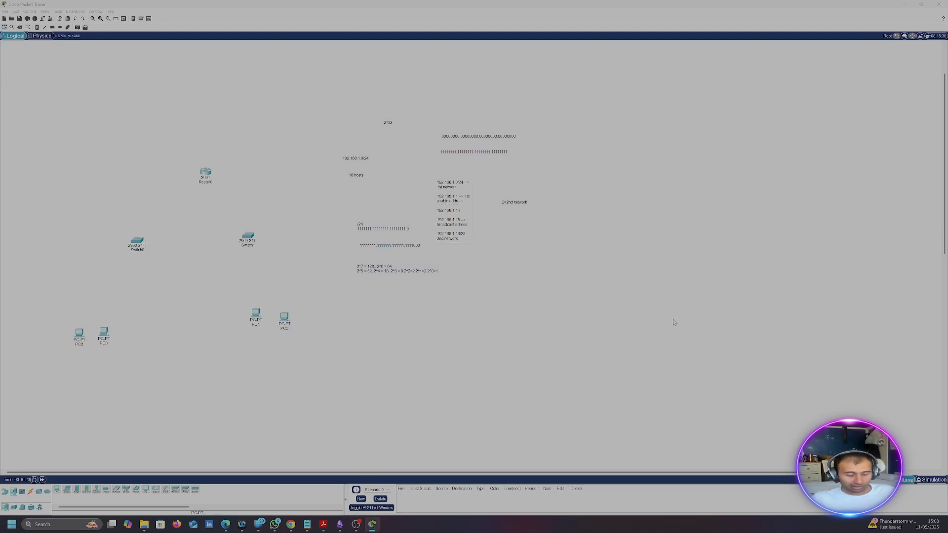
type("st usable address")
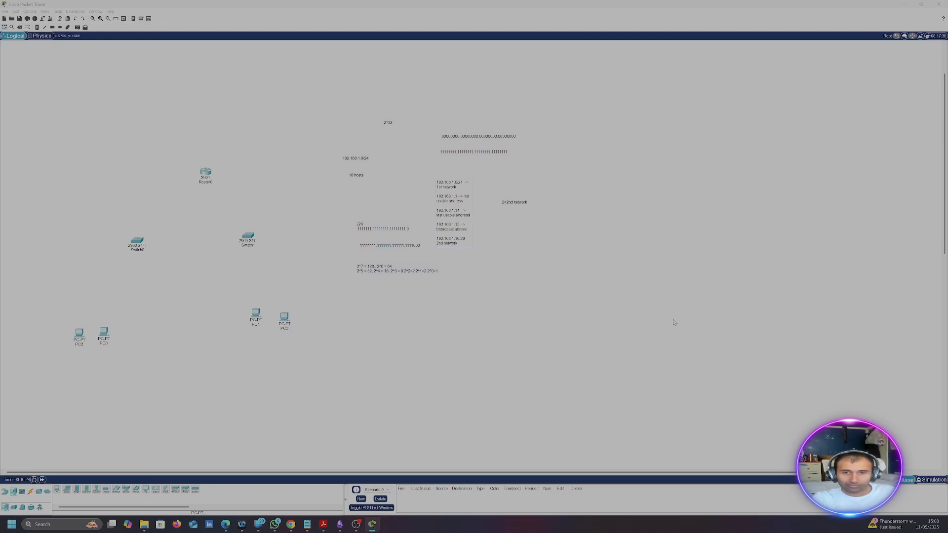
left_click(705, 300)
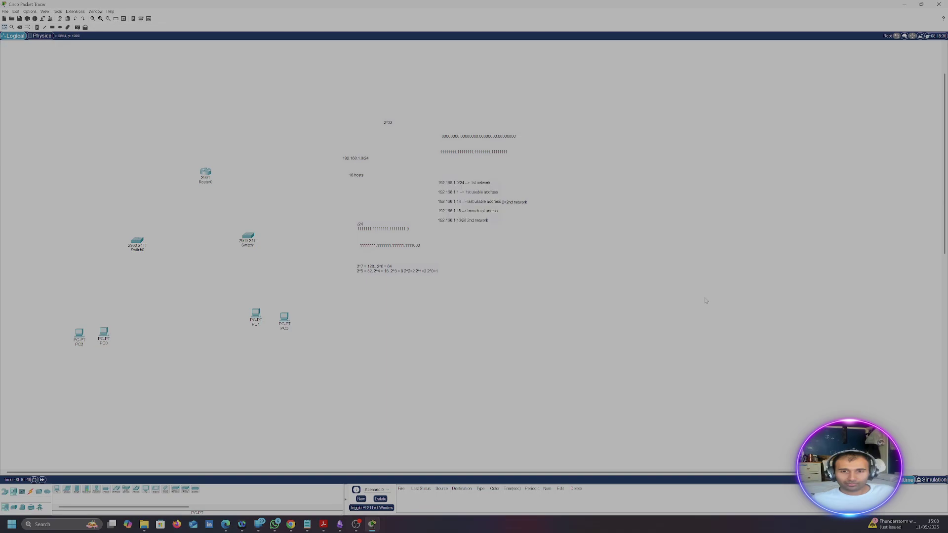
Nudge the separate "2nd network" note slightly right, clear of the last usable address line.
double_click(511, 213)
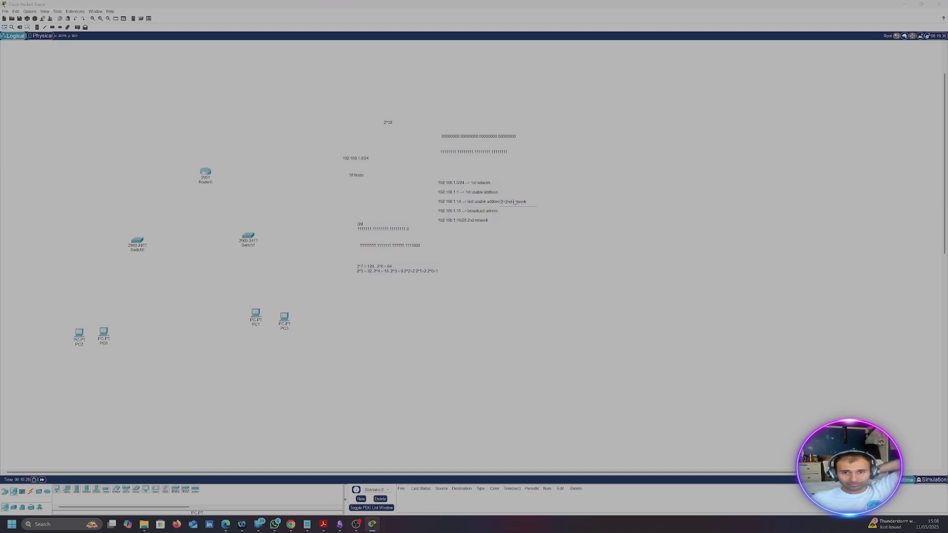
left_click_drag(513, 202, 550, 208)
left_click(509, 209)
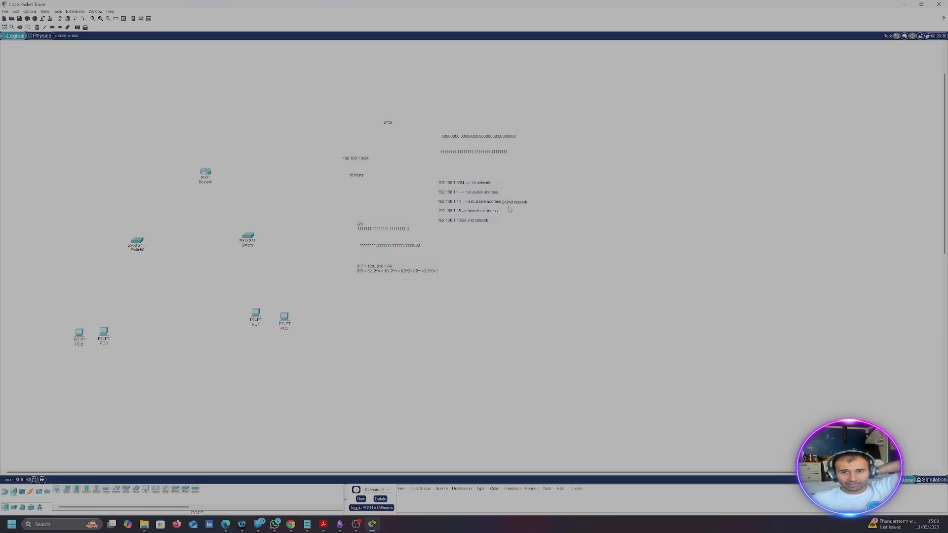
left_click(510, 204)
left_click(514, 233)
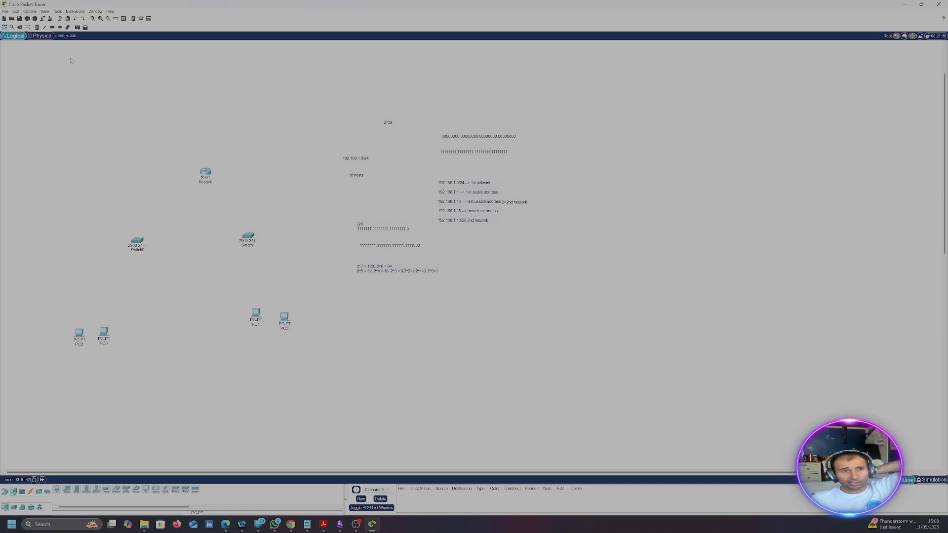
left_click(515, 203)
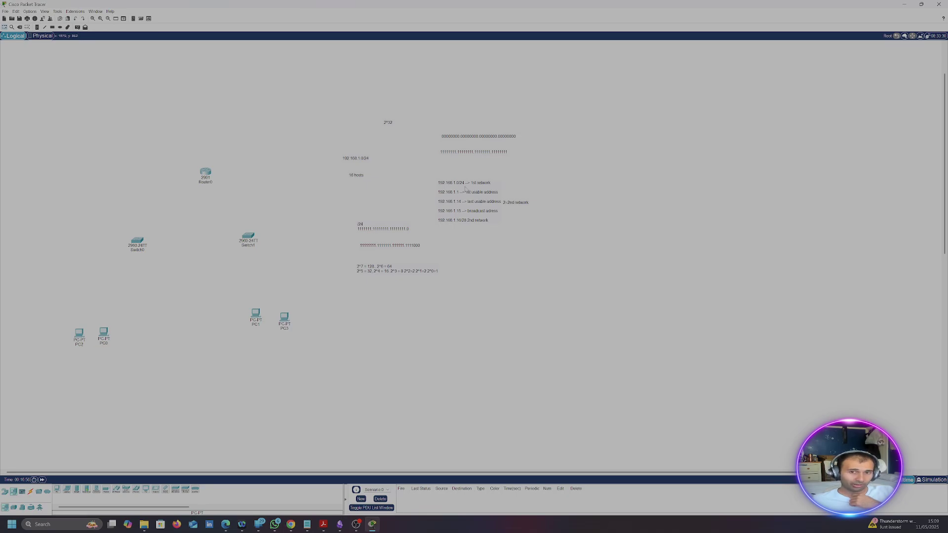
double_click(493, 188)
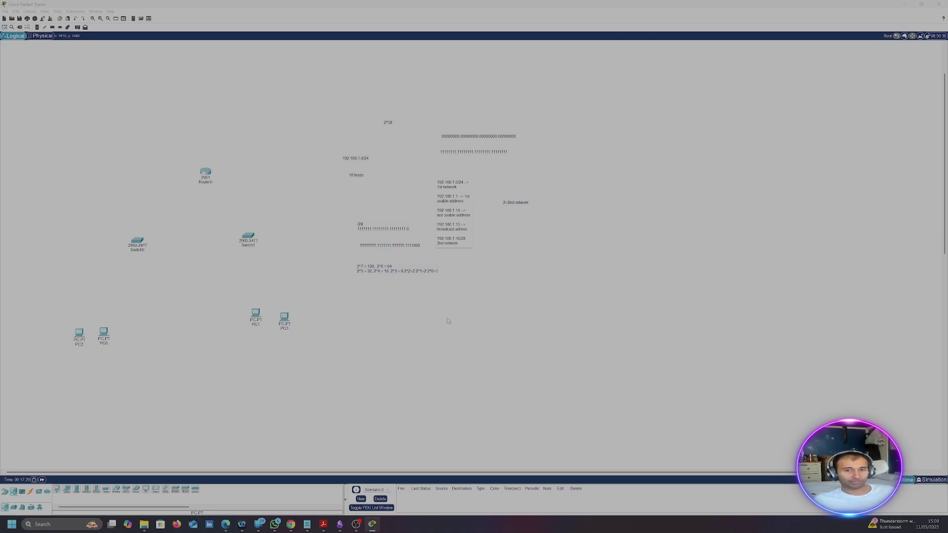
left_click(444, 325)
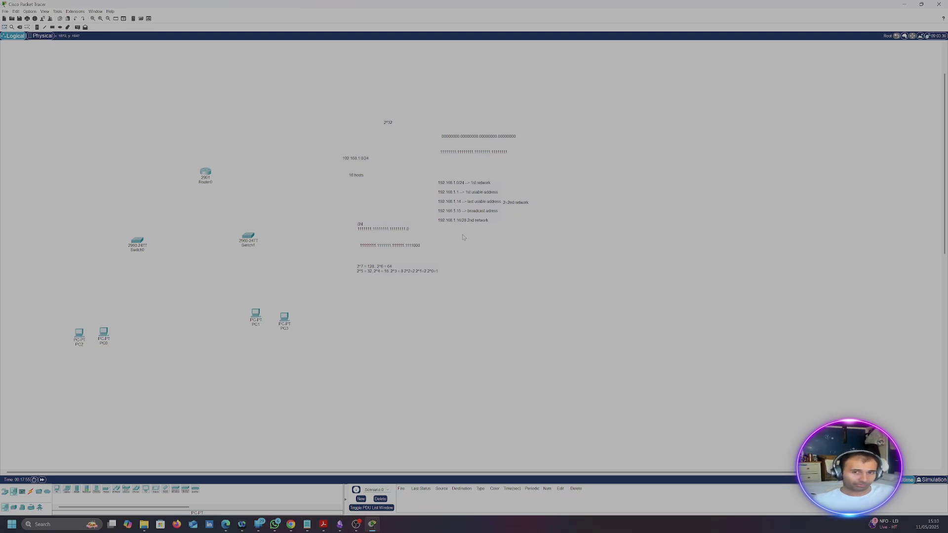
double_click(457, 201)
left_click(528, 331)
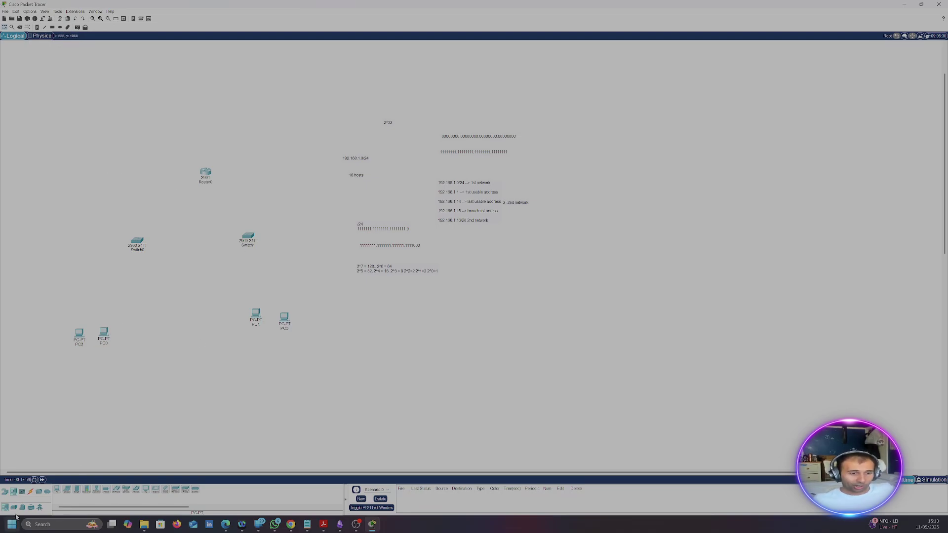
Connect PC2's FastEthernet0 port to FastEthernet0/1 on Switch0 with a copper straight-through cable.
left_click(31, 492)
left_click(78, 490)
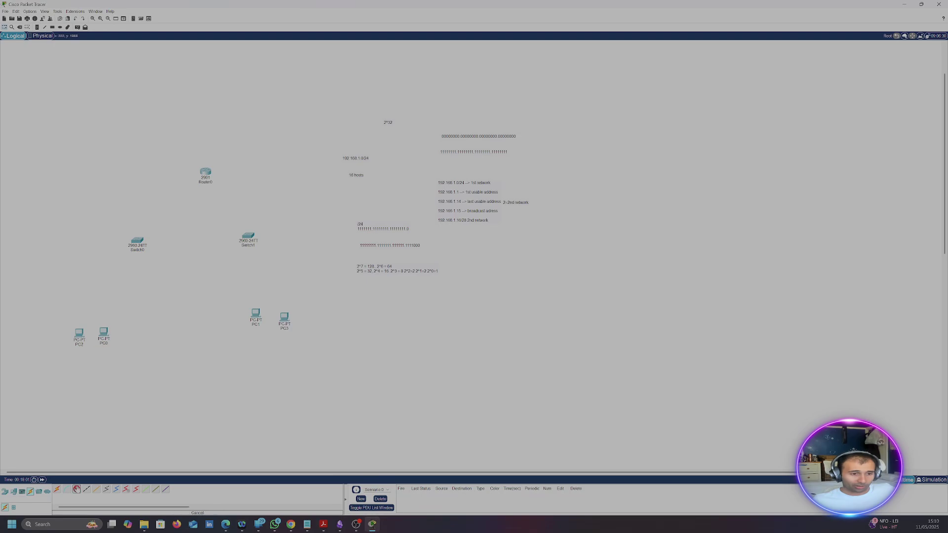
left_click(80, 335)
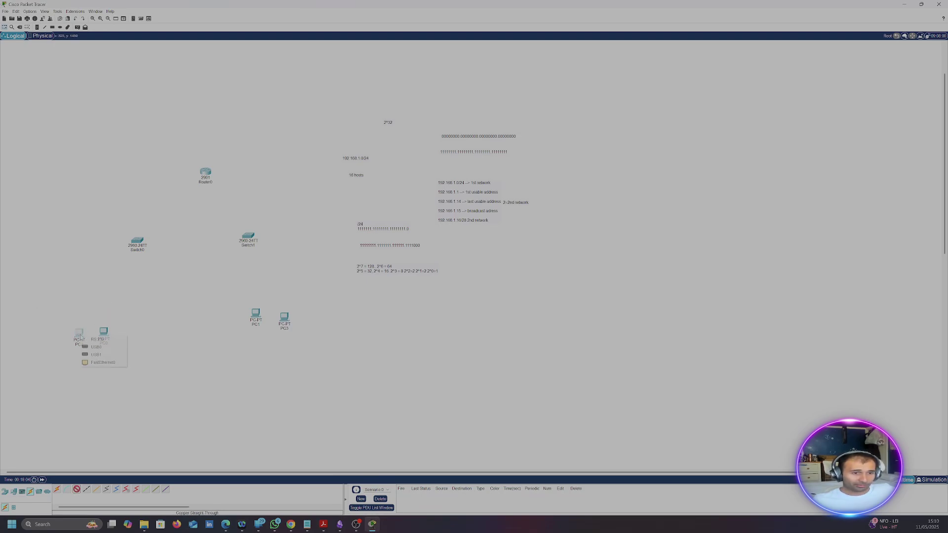
left_click(113, 363)
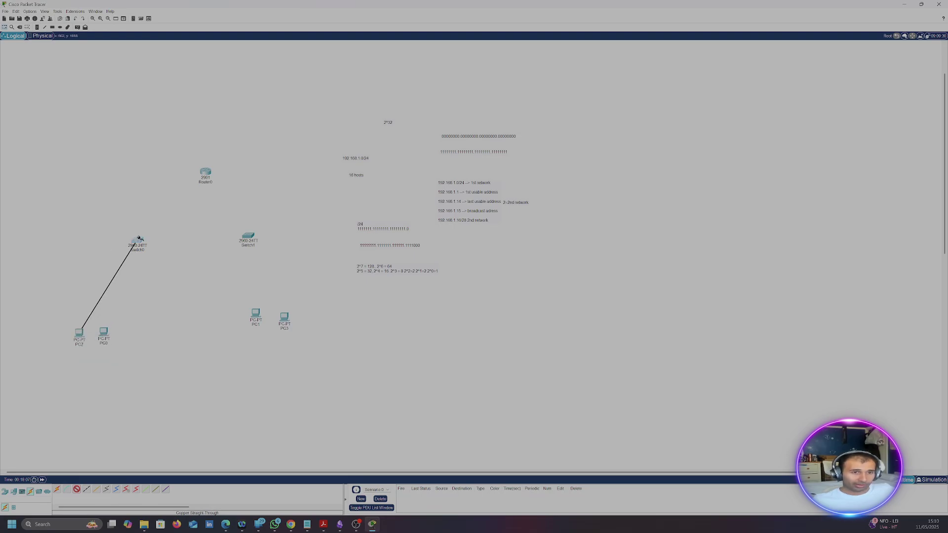
left_click(139, 239)
left_click(174, 251)
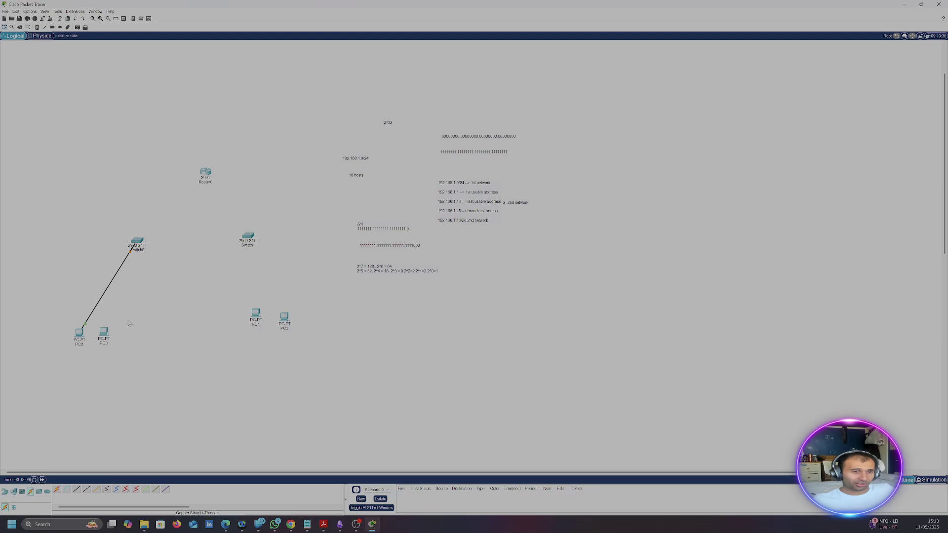
Connect PC0's FastEthernet0 port to FastEthernet0/3 on Switch0 with a copper straight-through cable.
left_click(87, 490)
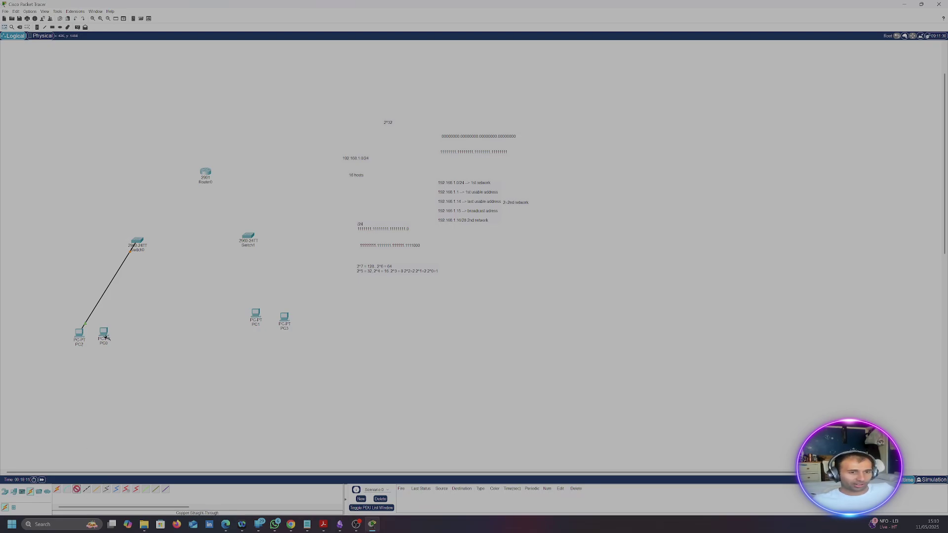
left_click(104, 332)
left_click(121, 364)
left_click(139, 240)
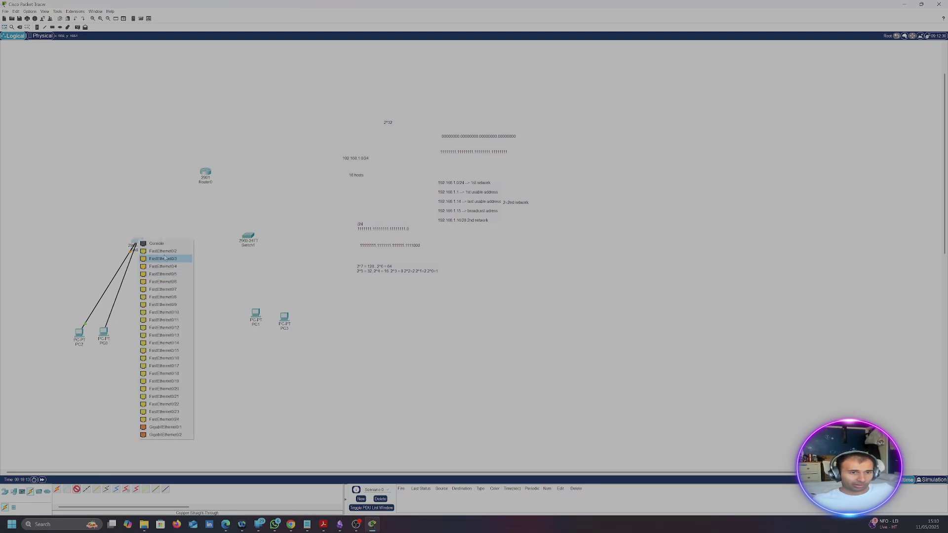
left_click(174, 259)
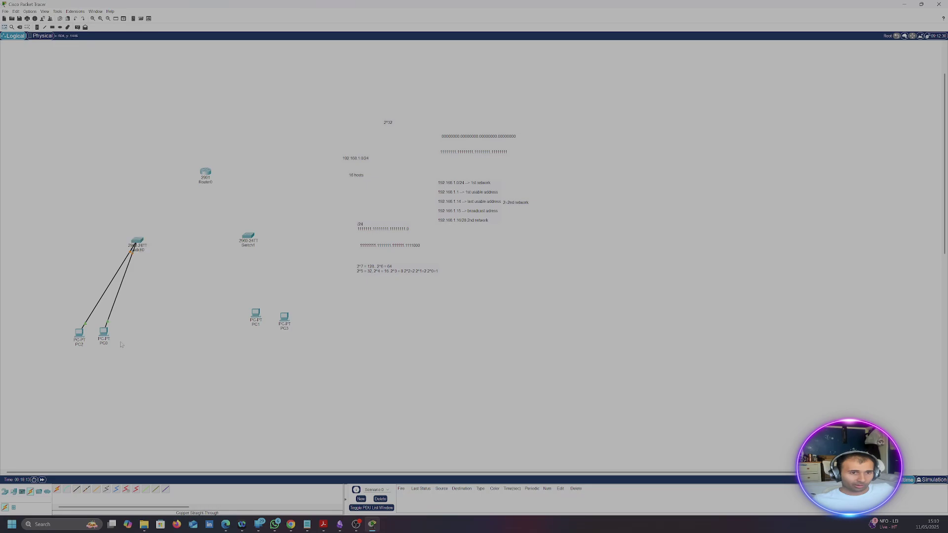
Connect PC1's FastEthernet0 port to FastEthernet0/1 on Switch1 with a copper straight-through cable.
left_click(256, 314)
left_click(265, 339)
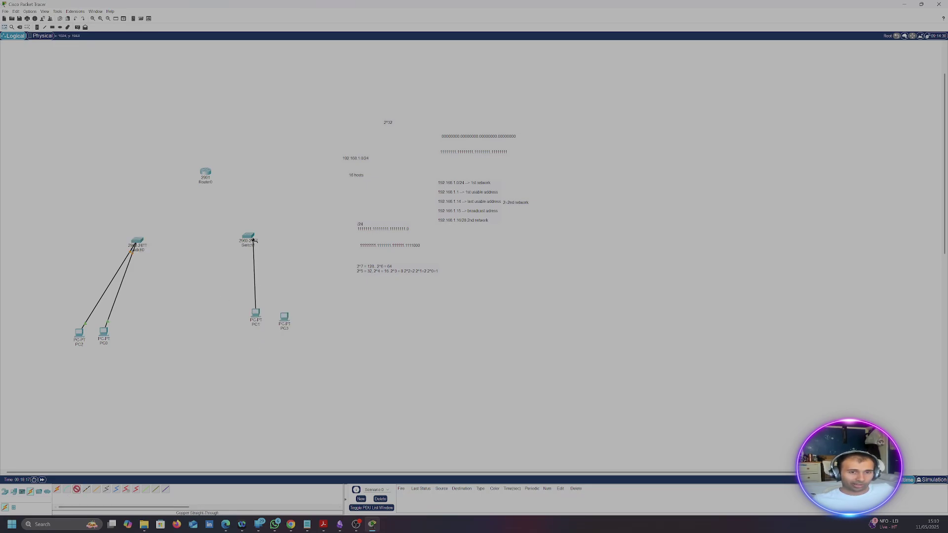
left_click(248, 237)
left_click(277, 251)
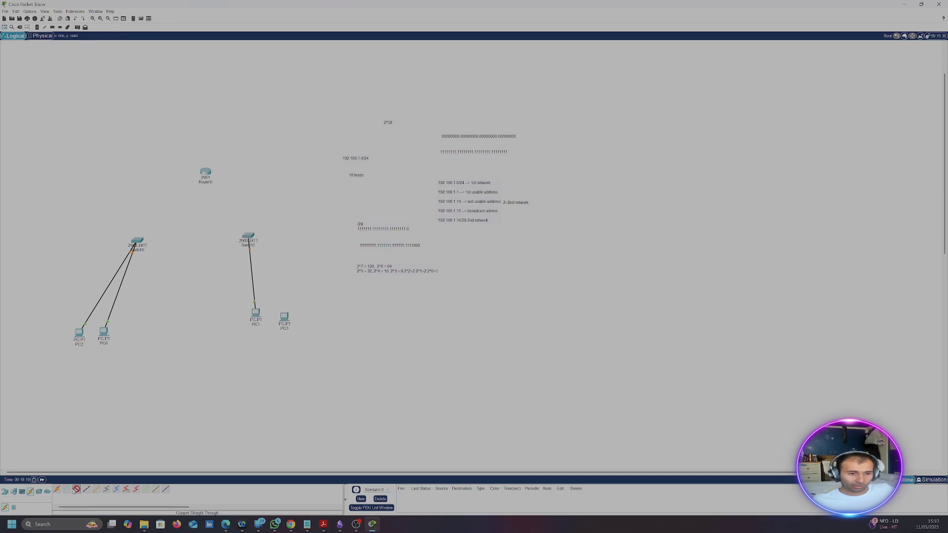
Connect PC3's FastEthernet0 port to a free FastEthernet port on Switch1 with a copper straight-through cable.
left_click(285, 316)
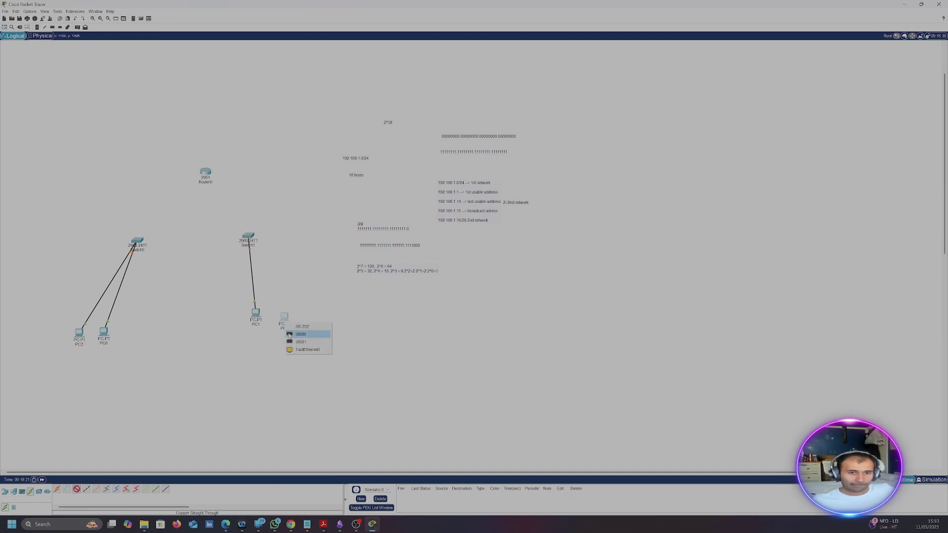
left_click(301, 347)
left_click(247, 238)
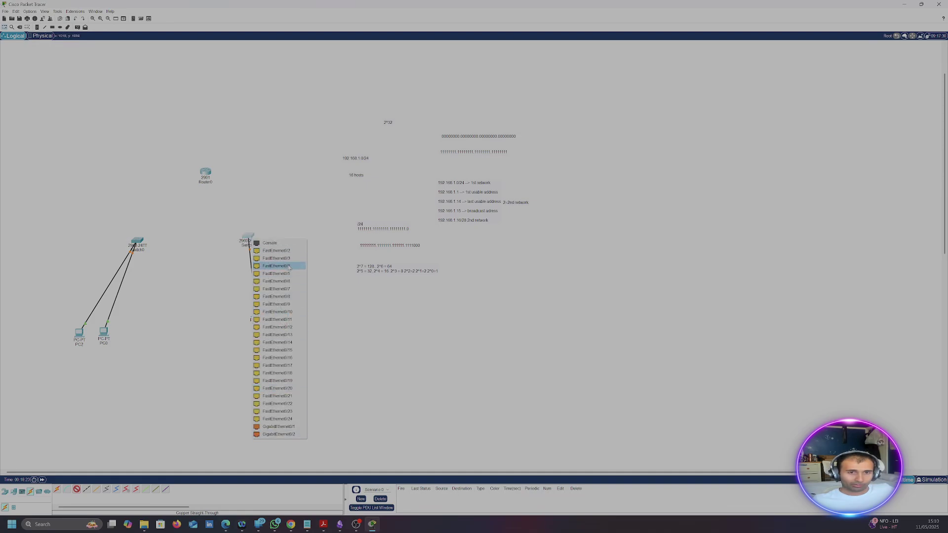
left_click(279, 251)
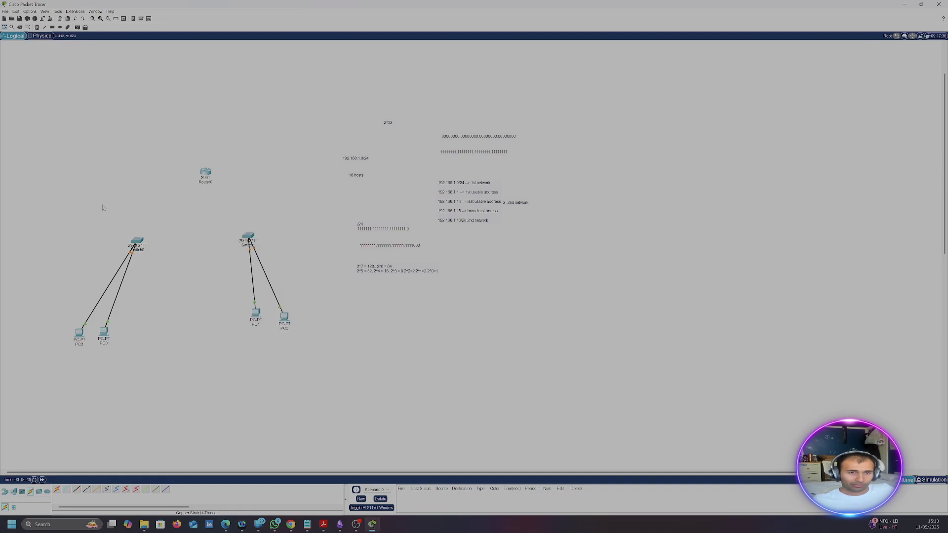
left_click(77, 489)
left_click(207, 177)
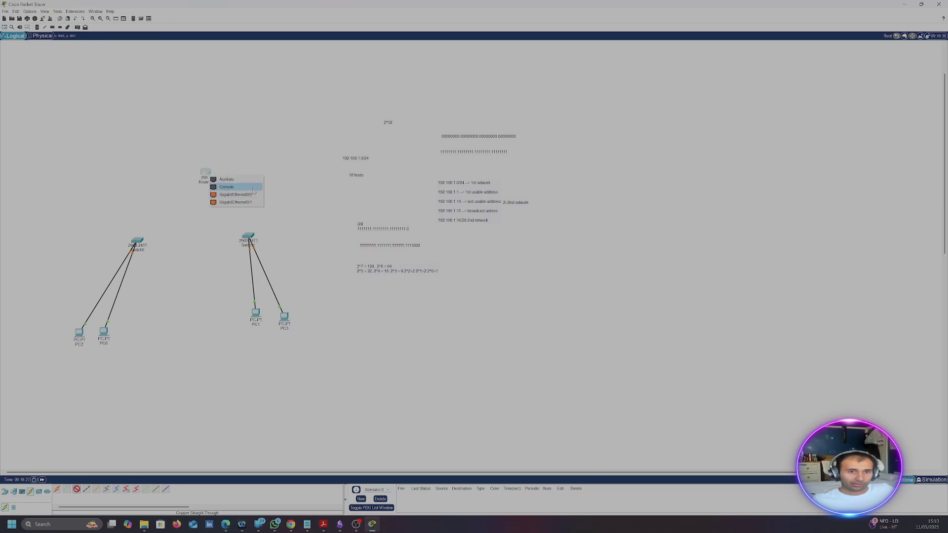
left_click(223, 188)
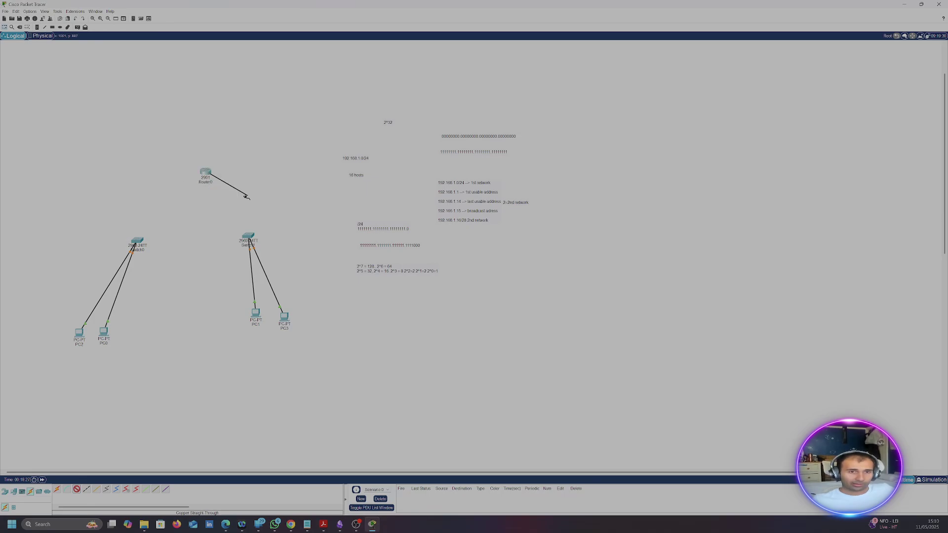
left_click(77, 491)
Connect Router0 to Switch0 using the automatically chosen connection type.
left_click(58, 490)
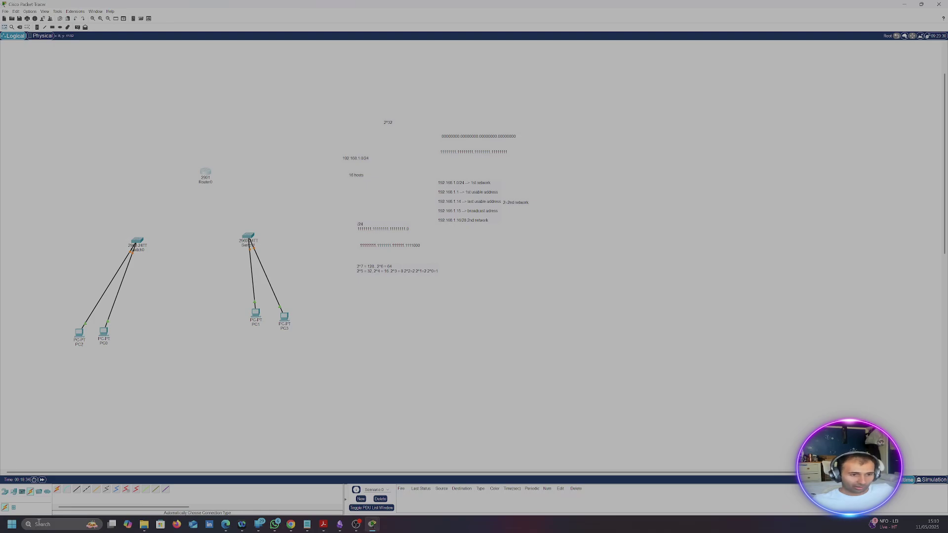
left_click(57, 489)
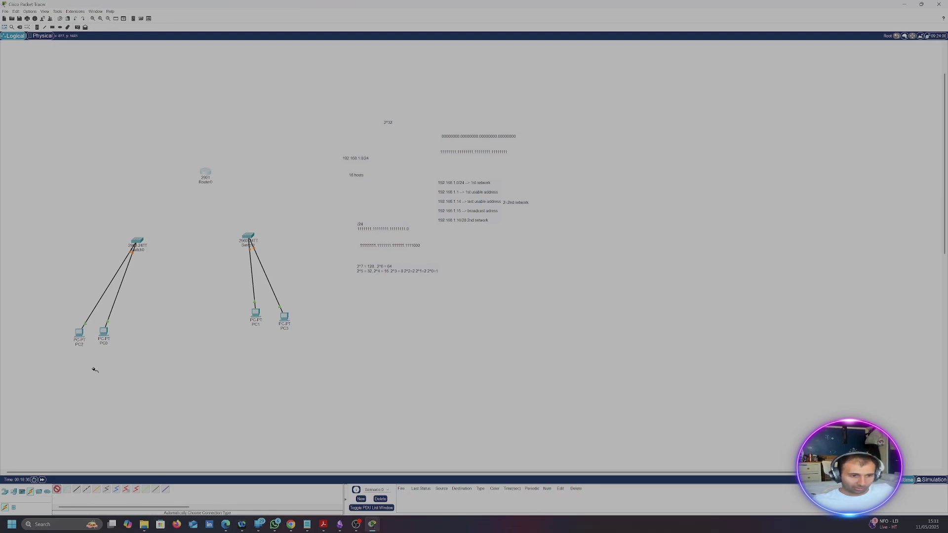
left_click(207, 172)
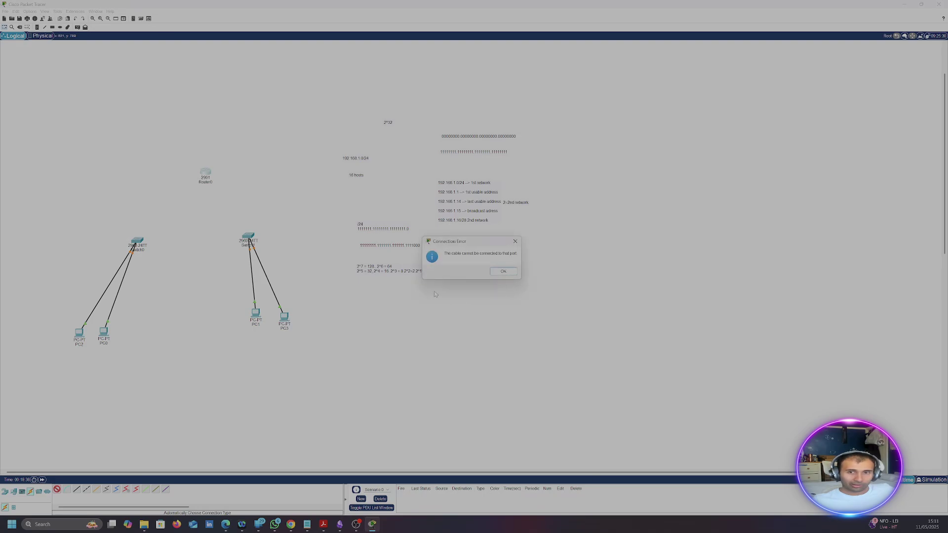
left_click(513, 272)
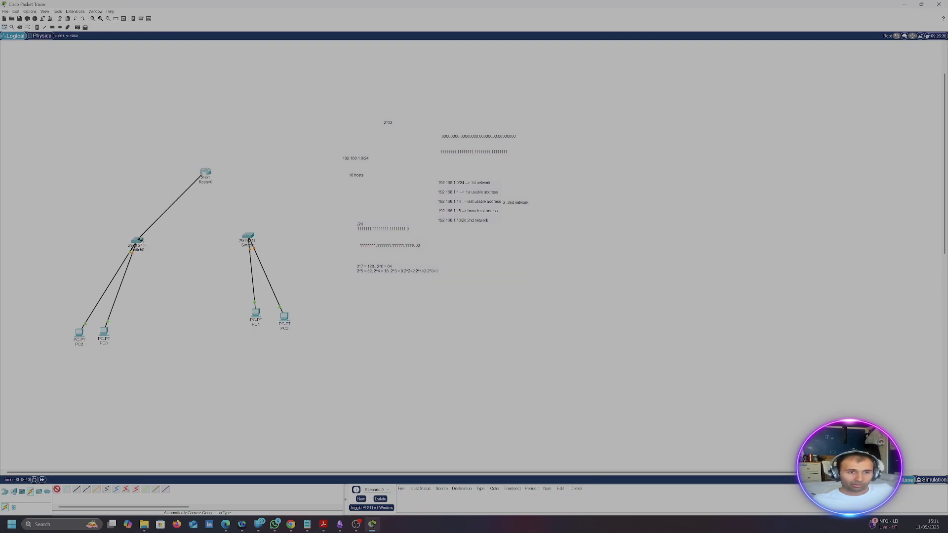
left_click(137, 242)
Connect Switch1 to the remaining Gigabit Ethernet port on Router0 with a copper straight-through cable.
left_click(76, 489)
left_click(250, 238)
left_click(269, 250)
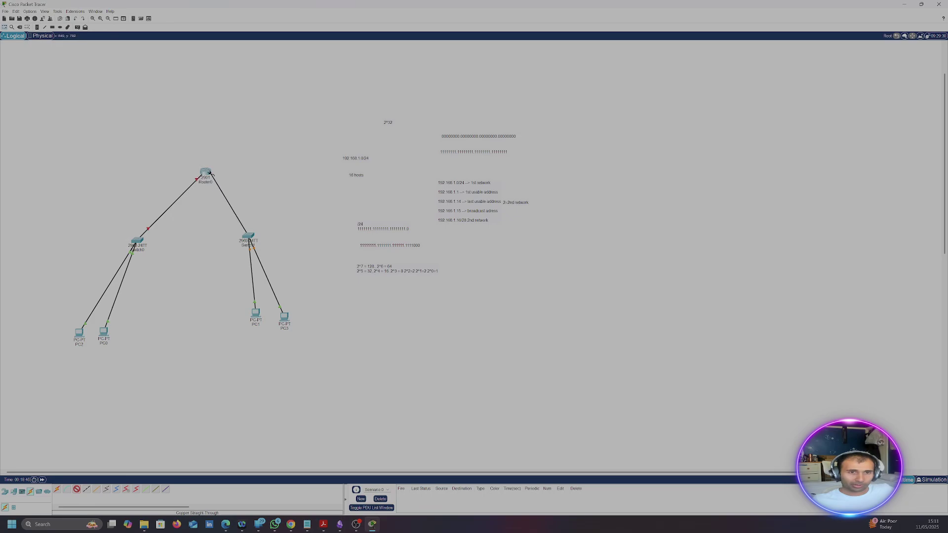
left_click(204, 172)
left_click(225, 193)
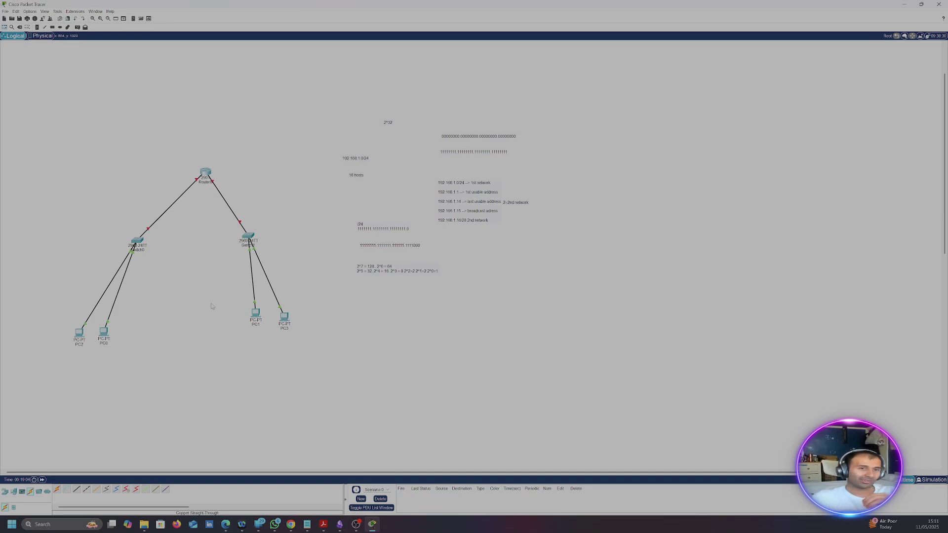
Examine Router0's front and rear panels enlarged in its physical device view.
left_click(206, 172)
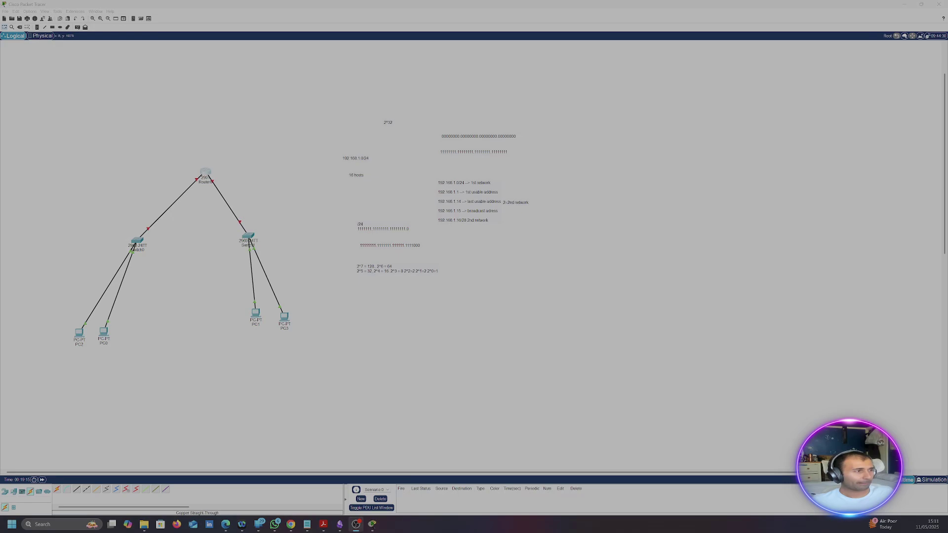
left_click(208, 170)
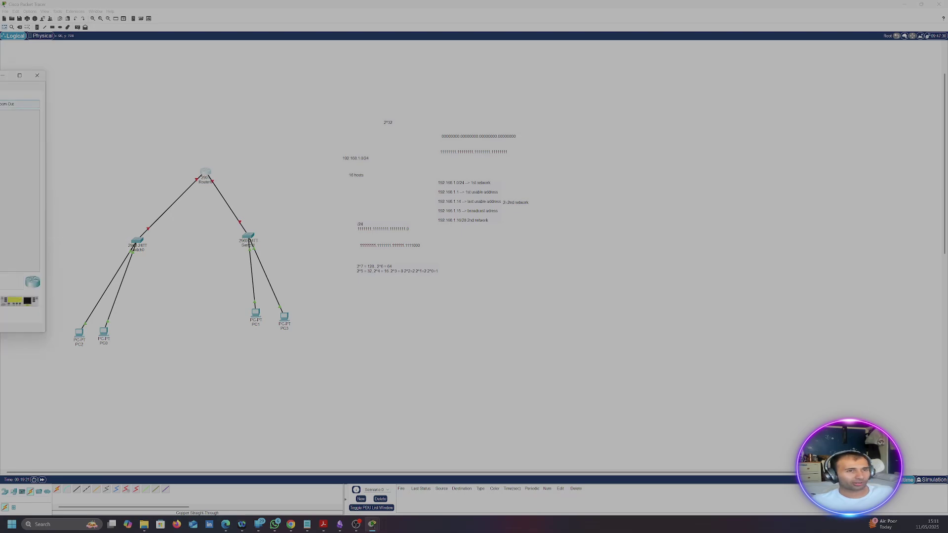
left_click_drag(15, 75, 318, 106)
key("super+Up")
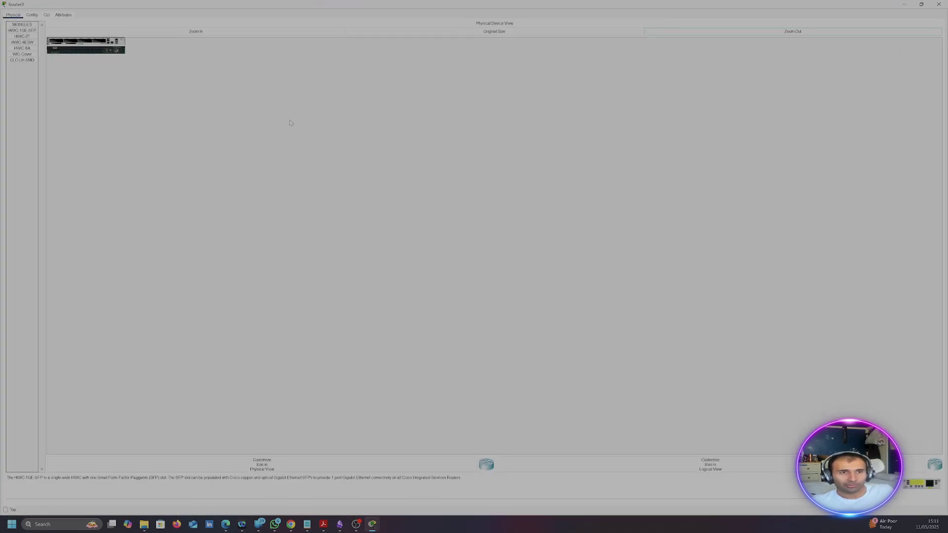
left_click(240, 32)
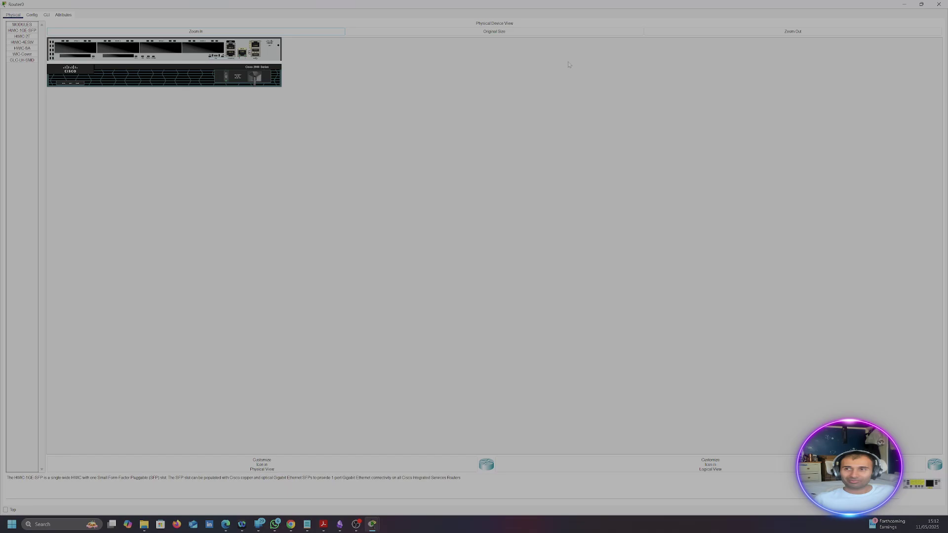
left_click(938, 5)
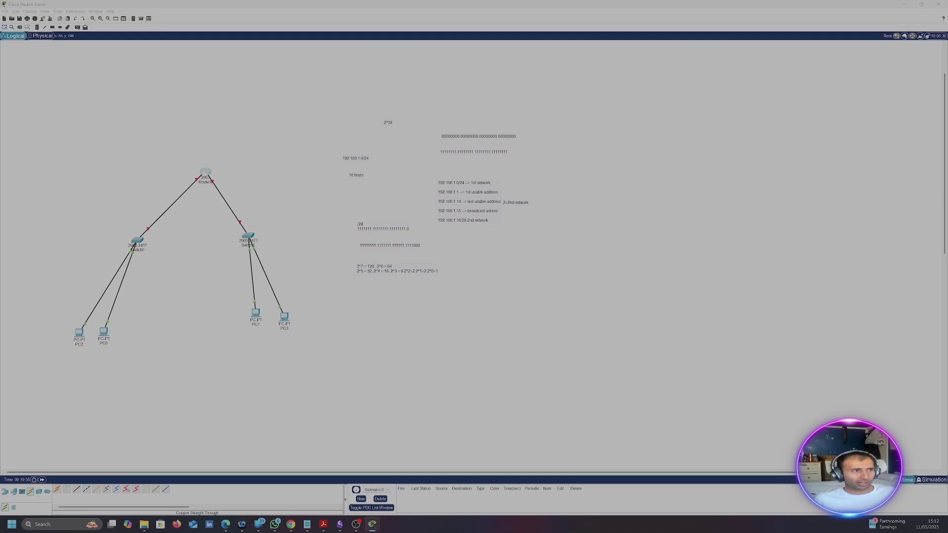
Open Router0's command-line interface in a movable window and answer no to the initial configuration dialog.
left_click(206, 173)
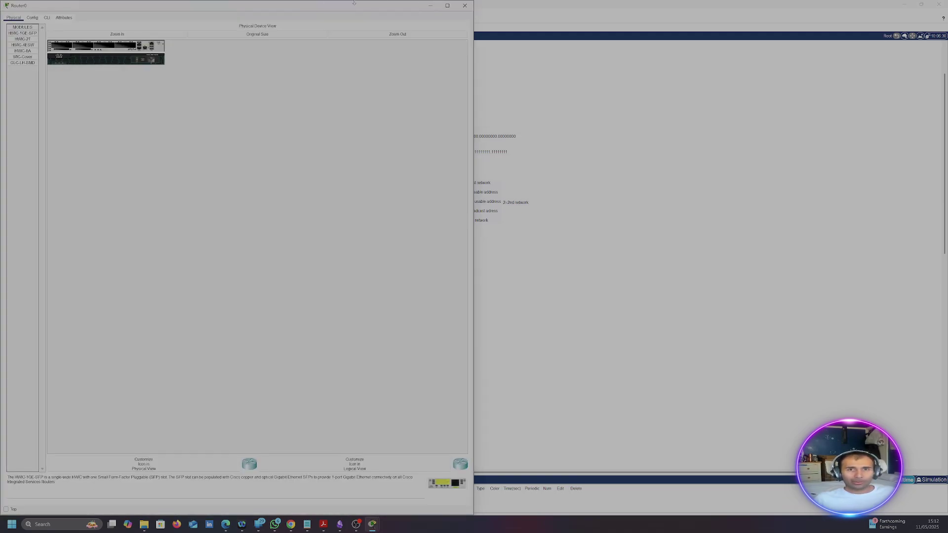
left_click_drag(354, 2, 371, 28)
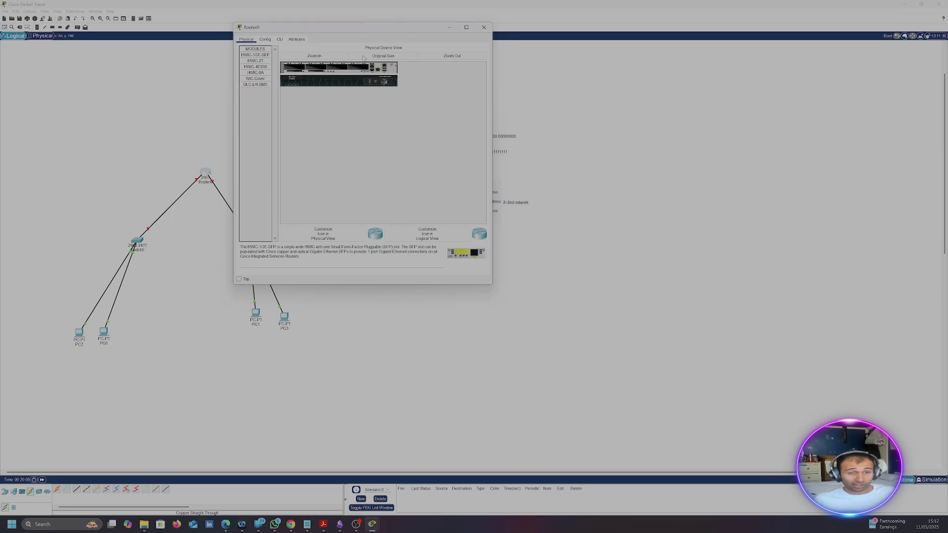
left_click(279, 39)
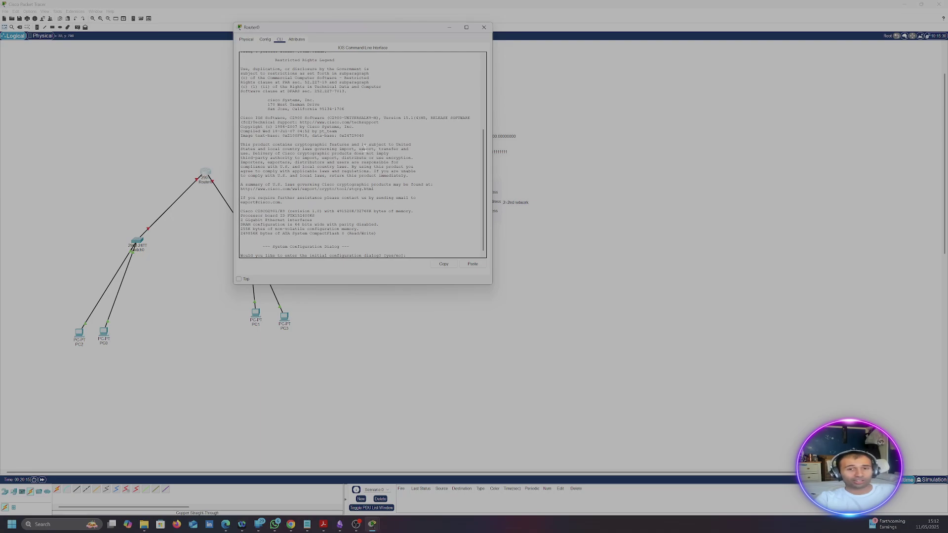
type("no")
key("Return")
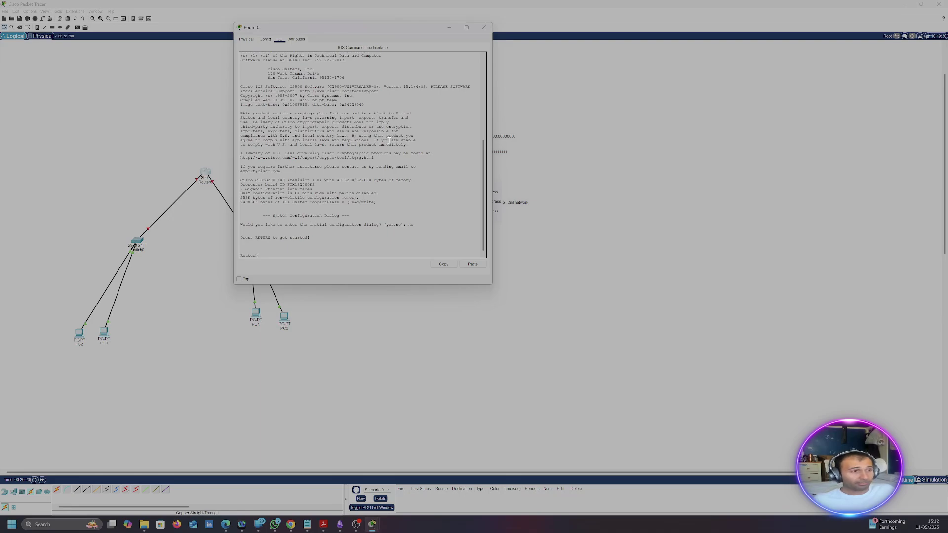
Enter privileged EXEC mode on Router0 with en, and global configuration mode with conf t.
key("Return")
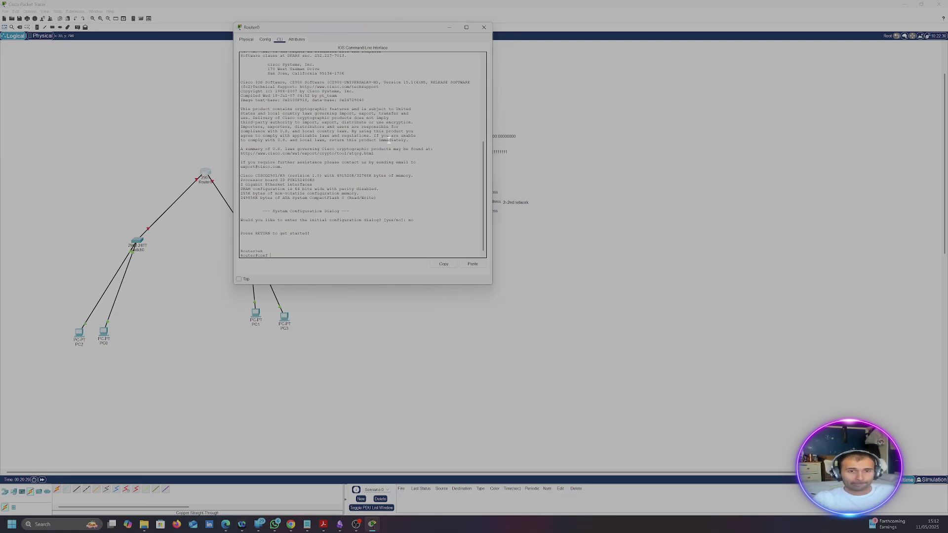
type("conf t")
key("Return")
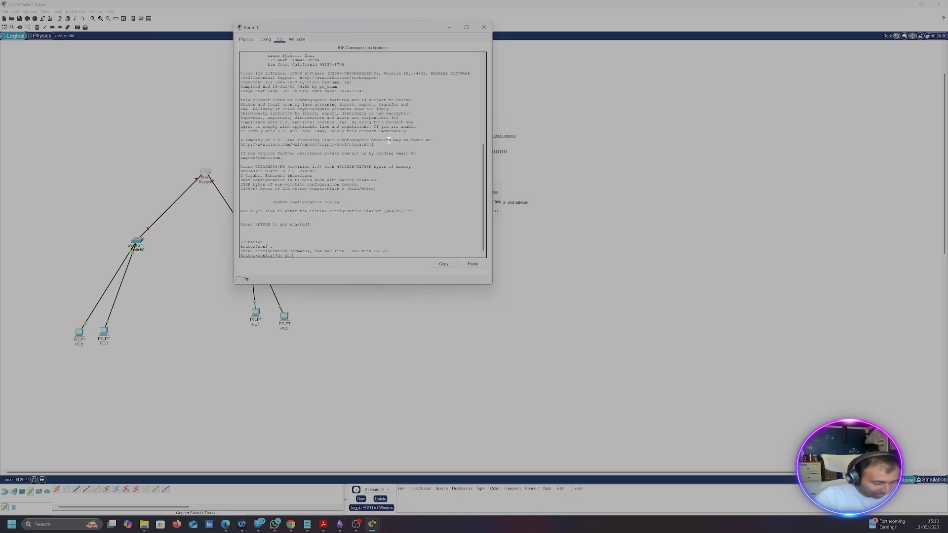
Abandon the partly entered do sh ru command and exit global configuration mode to the privileged prompt.
type("ru")
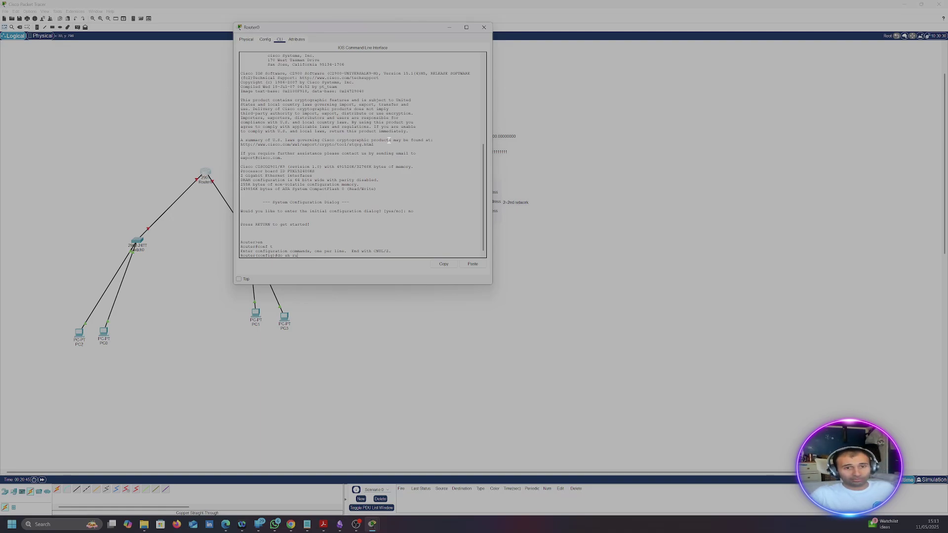
type("nit")
key("Return")
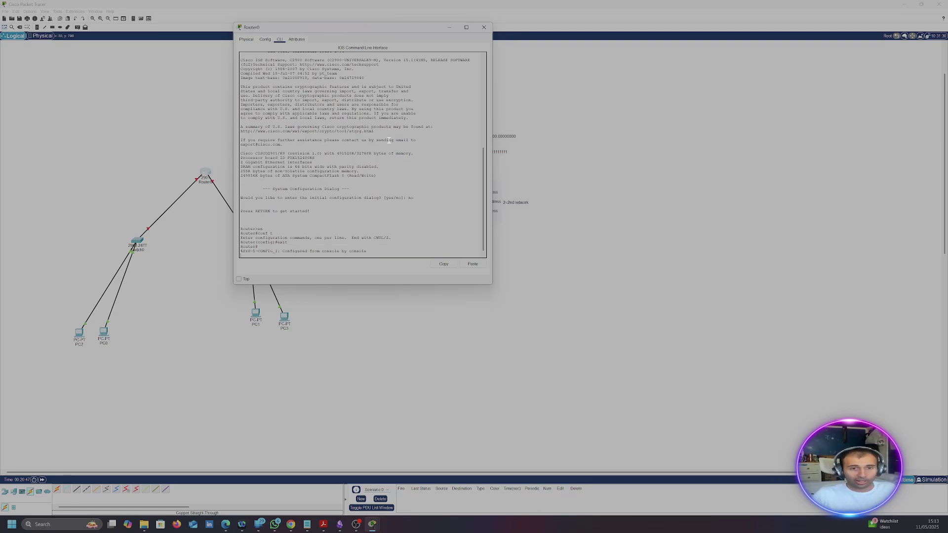
key("Return")
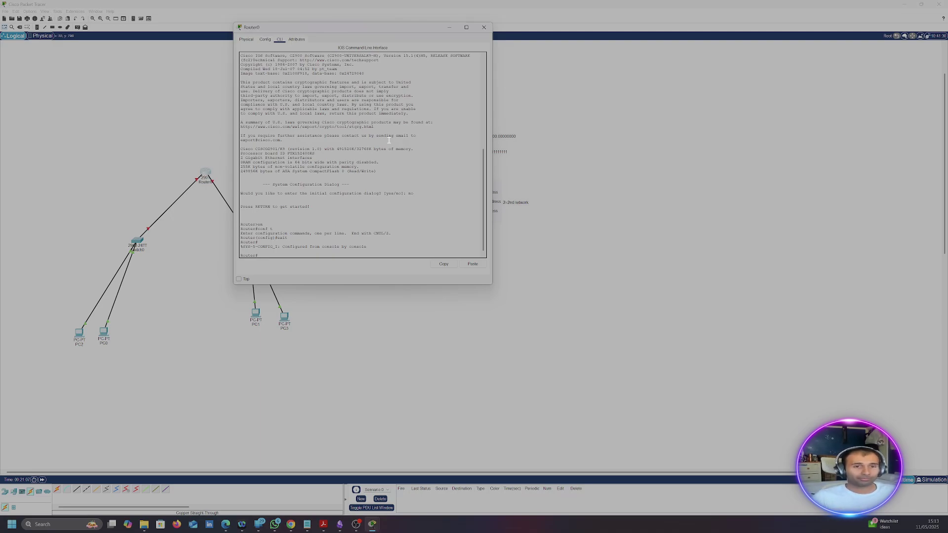
key("Return")
key("Return")
key("Return")
key("Return")
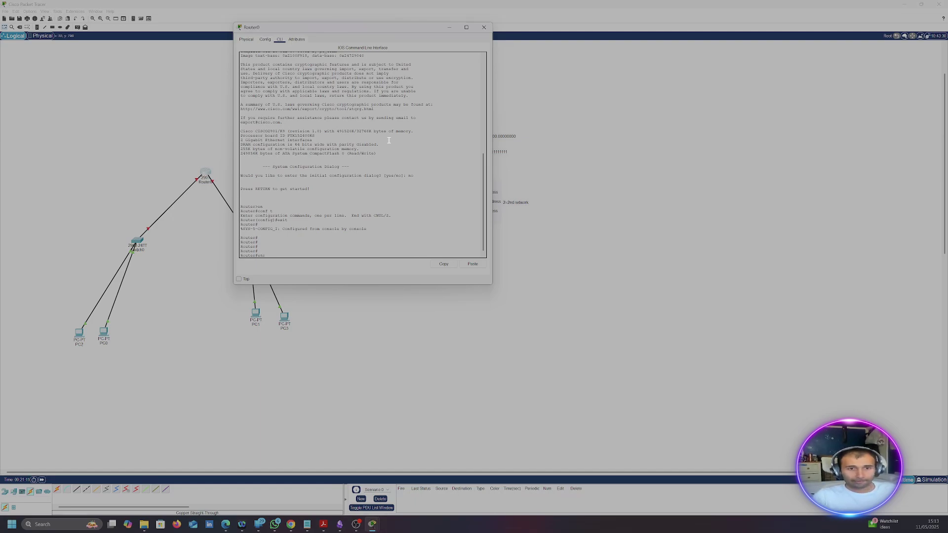
Display Router0's running configuration with sh run and return to a clear privileged prompt.
type("sh run")
key("Return")
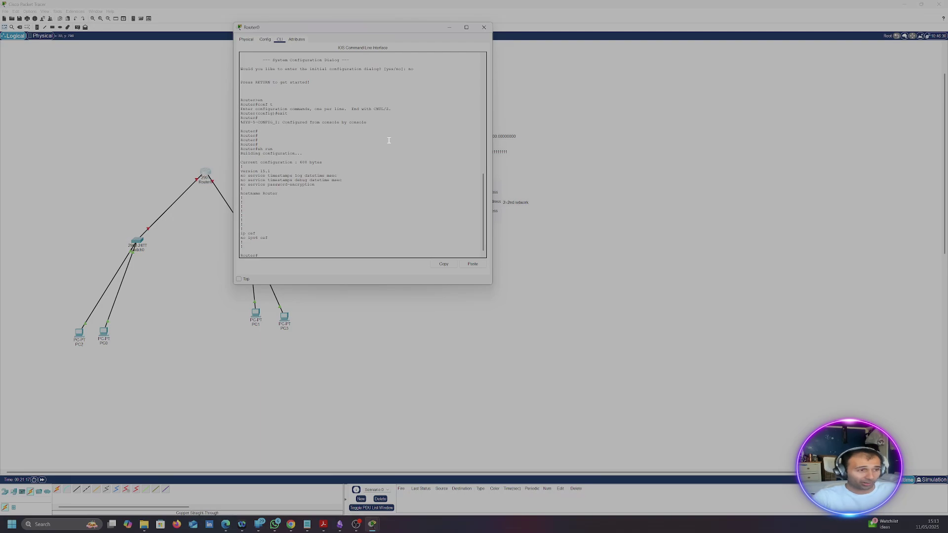
key("Return")
key("Return")
key("Return")
key("Return")
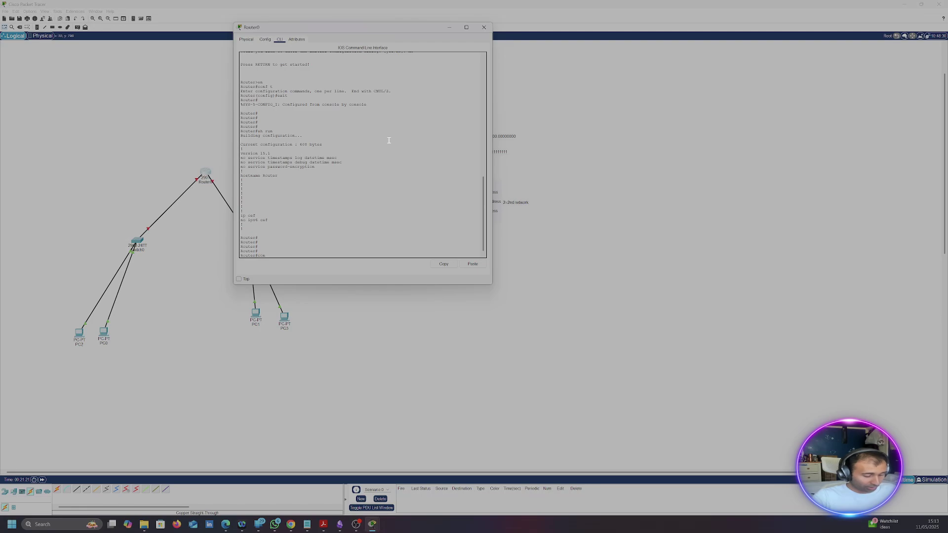
Enter global configuration mode on Router0 and try running sh ip int br from there.
key("Return")
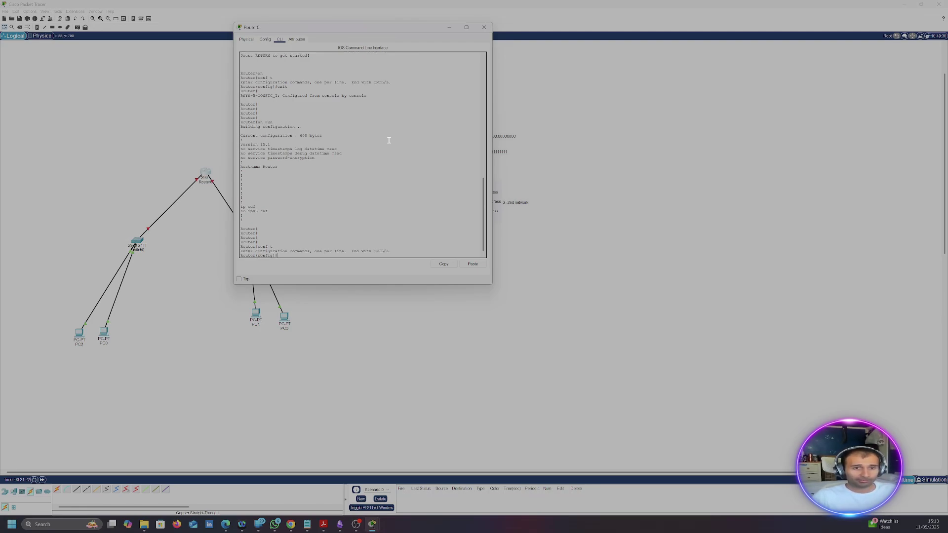
key("Return")
key("Return")
key("Return")
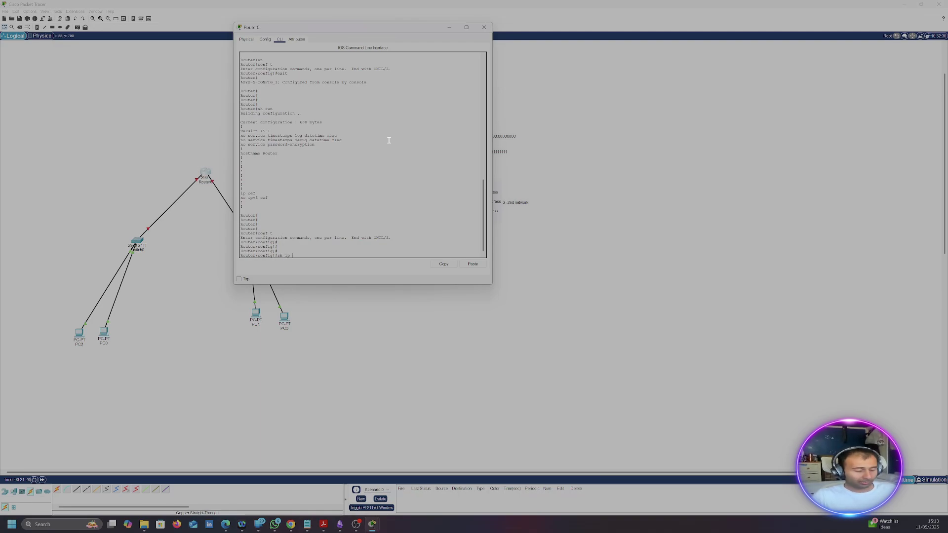
type("sh ip int br")
key("Return")
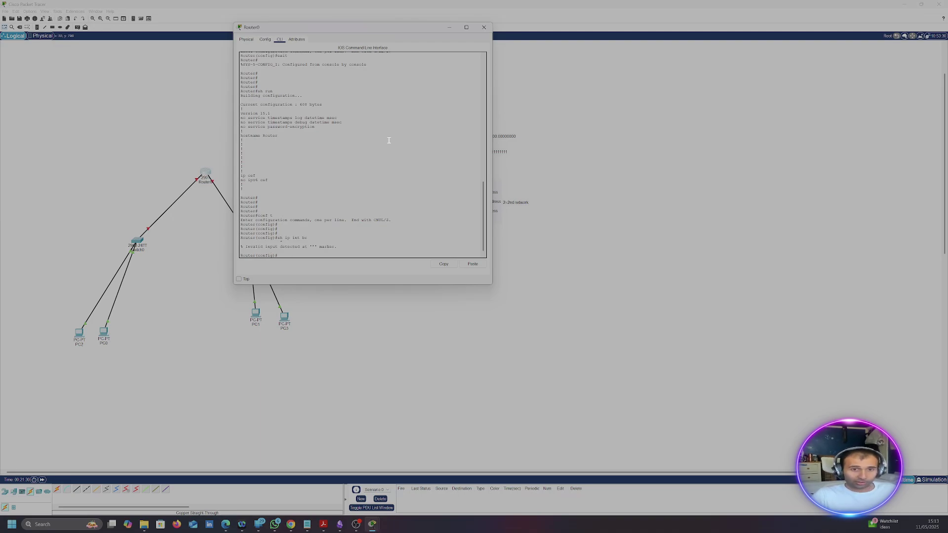
Return to privileged EXEC mode on Router0 and display the interface summary with sh ip inte br.
type("exit")
key("Return")
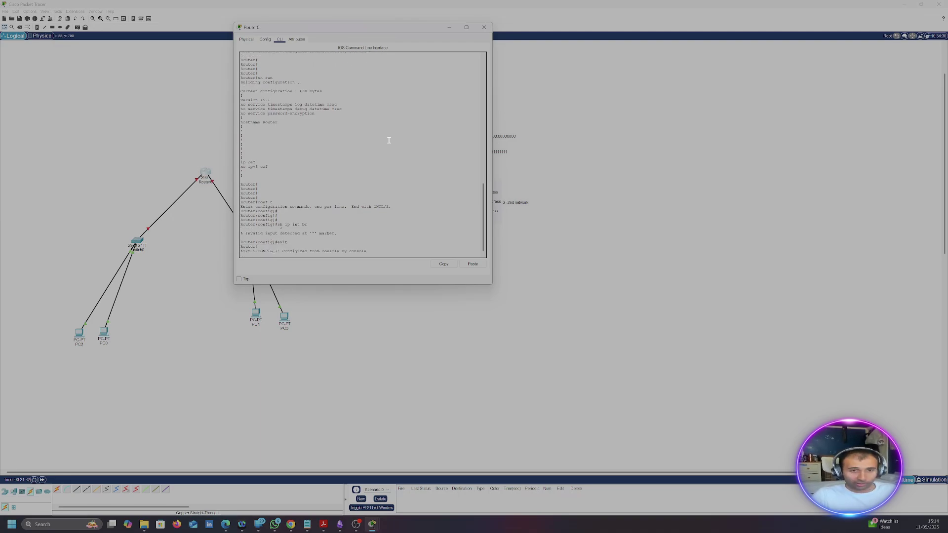
key("Return")
key("Return")
key("Return")
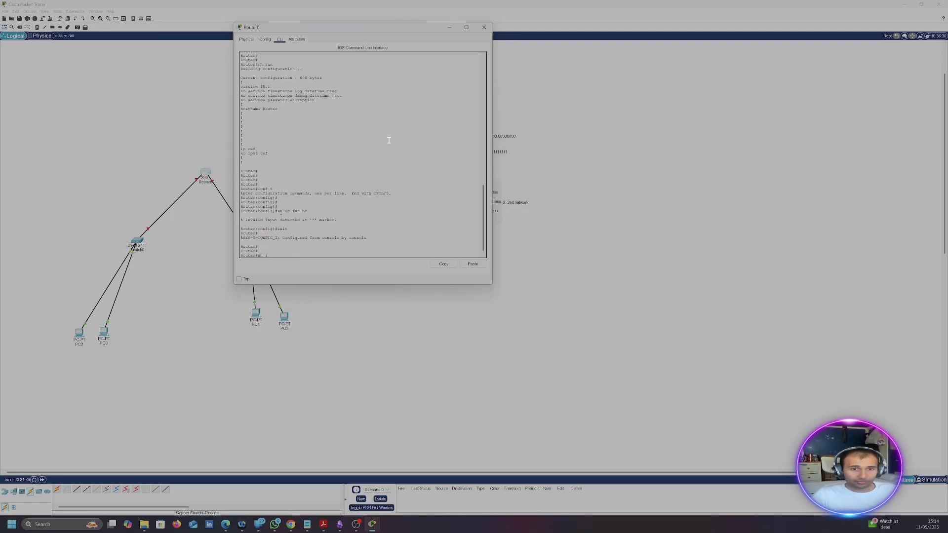
type("sh ip inte br")
key("Return")
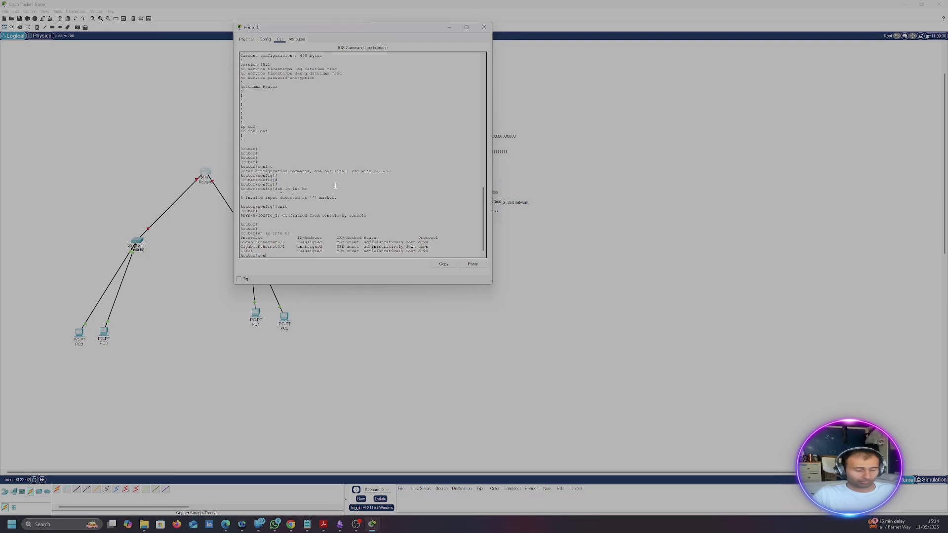
Enter global configuration mode, select interface gigabitEthernet 0/1 and enable it with no shu.
type("t")
key("Return")
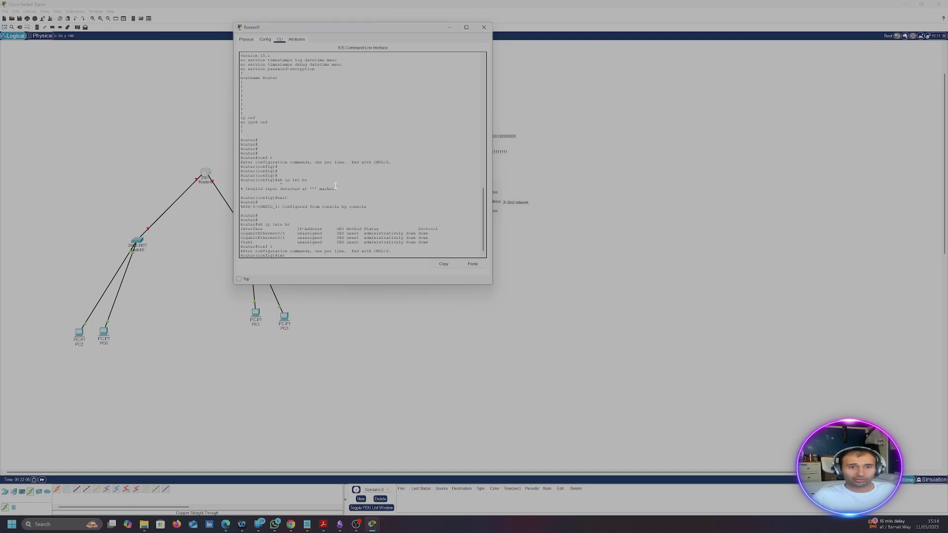
key("BackSpace")
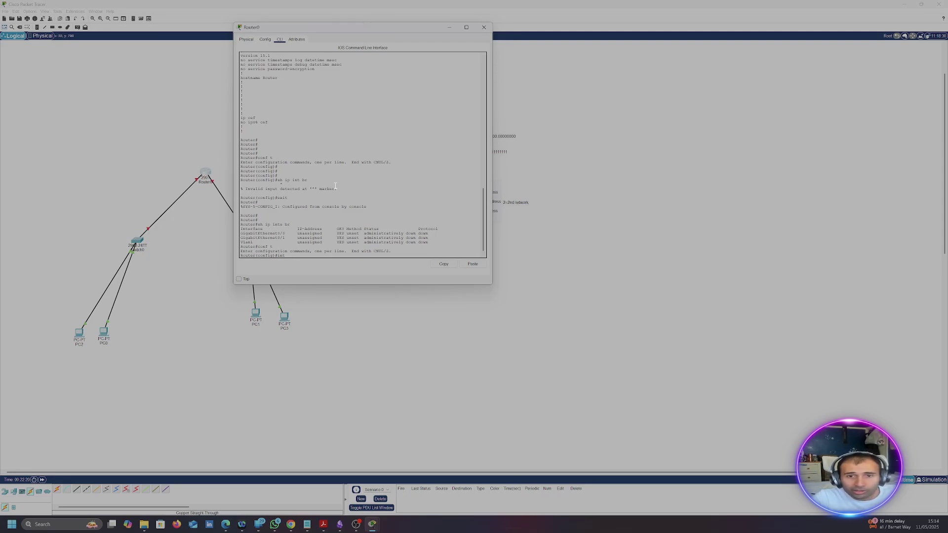
type("g")
key("Tab")
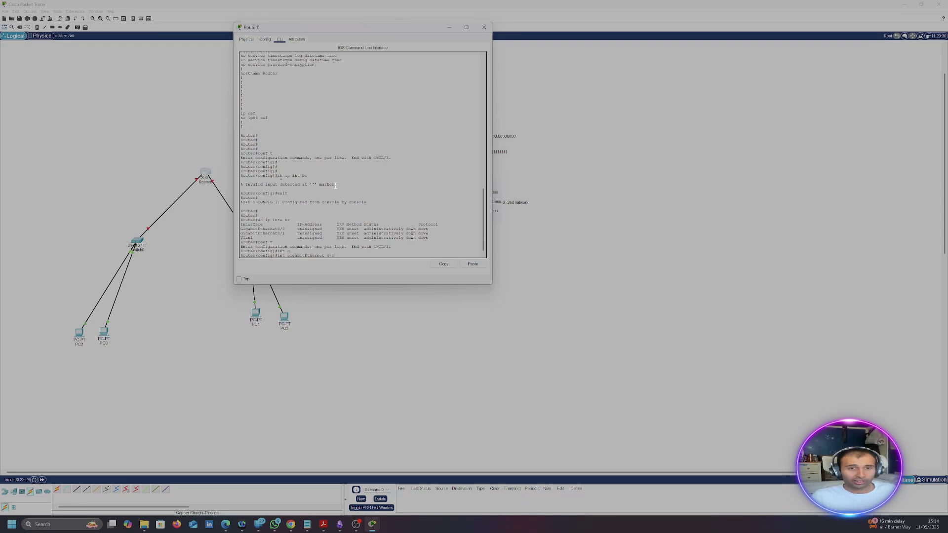
type("0/1")
key("Return")
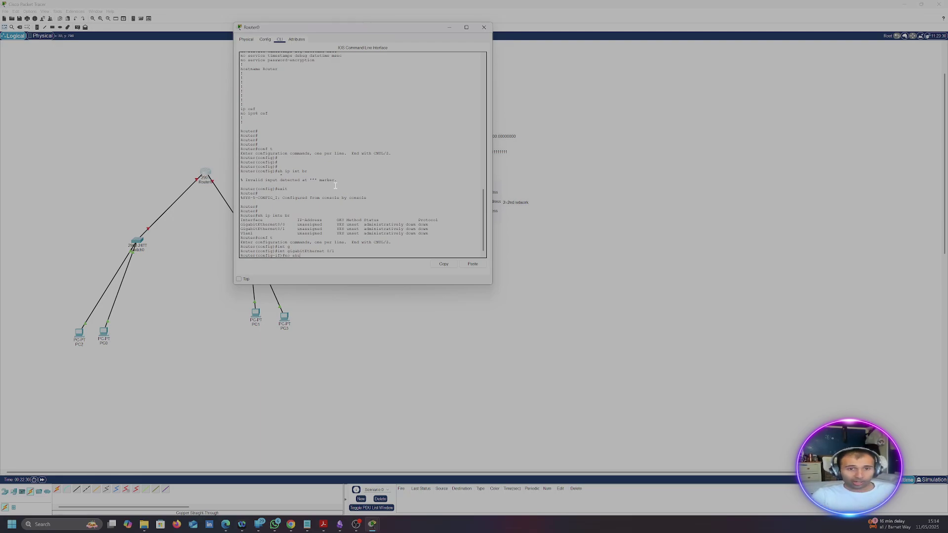
type("no shu")
key("Return")
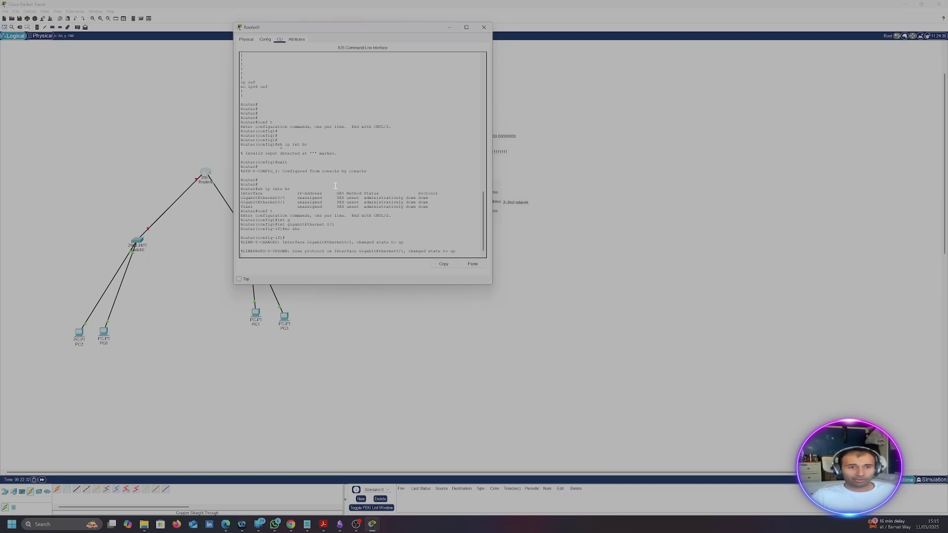
Move Router0's window off the topology to uncover the second switch and its router link, and bring up a fresh prompt.
left_click_drag(337, 29, 402, 37)
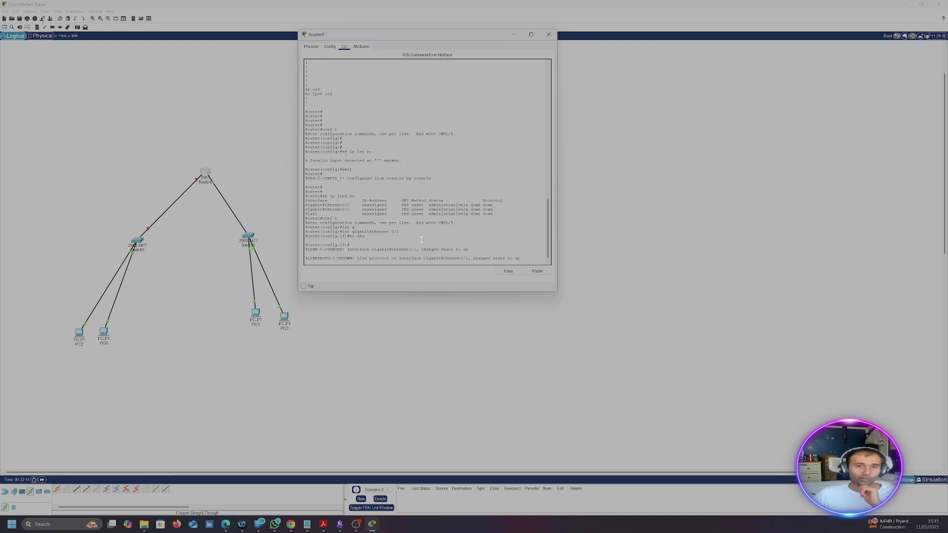
key("Return")
key("Return")
key("Return")
key("Return")
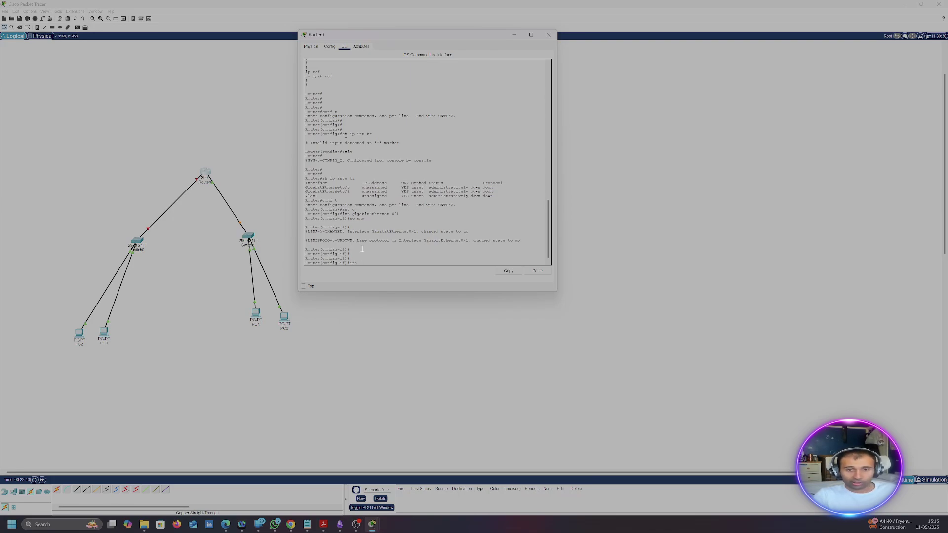
Try to autocomplete int g and int gig in interface configuration mode, query help on int g, and exit to global configuration.
type("int g")
key("Tab")
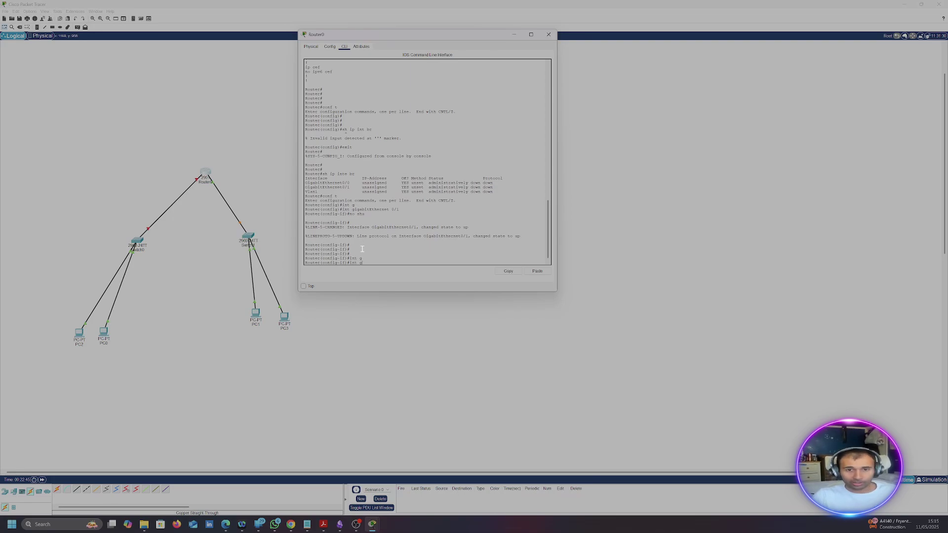
type("i")
key("Tab")
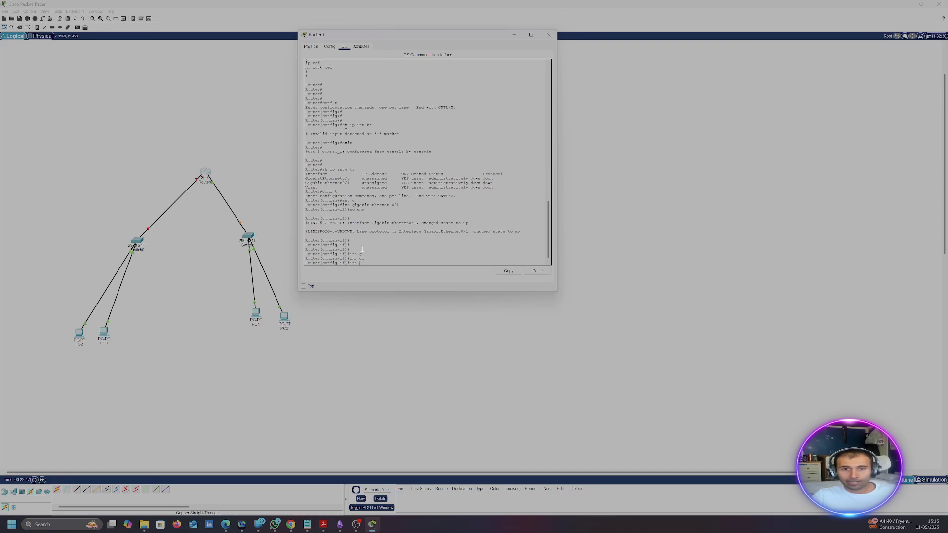
type("gig")
key("Tab")
key("Tab")
key("Tab")
key("Tab")
key("Tab")
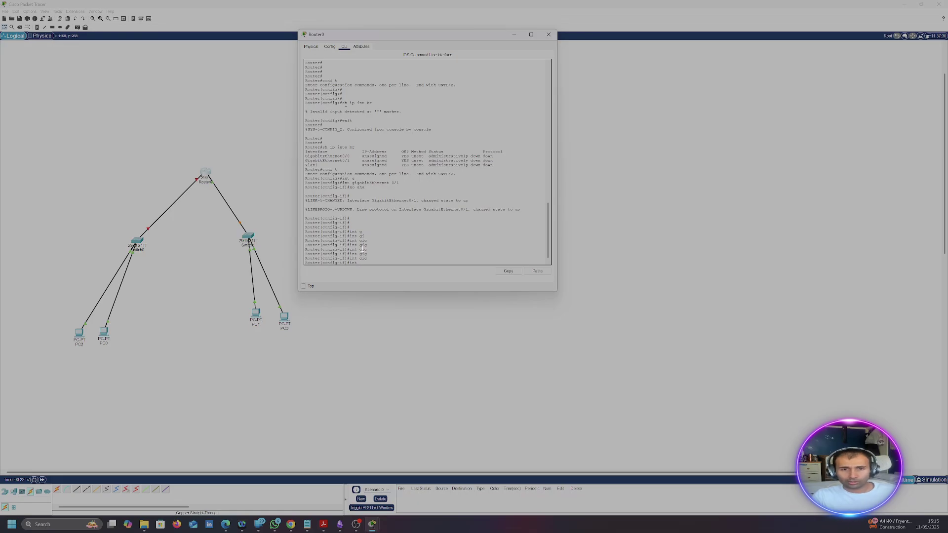
key("Tab")
key("Tab")
key("Tab")
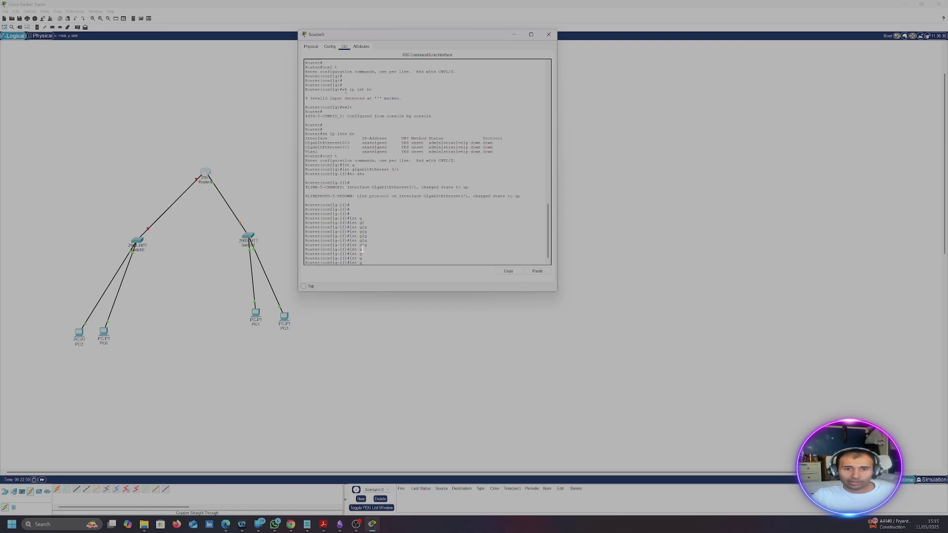
type("?")
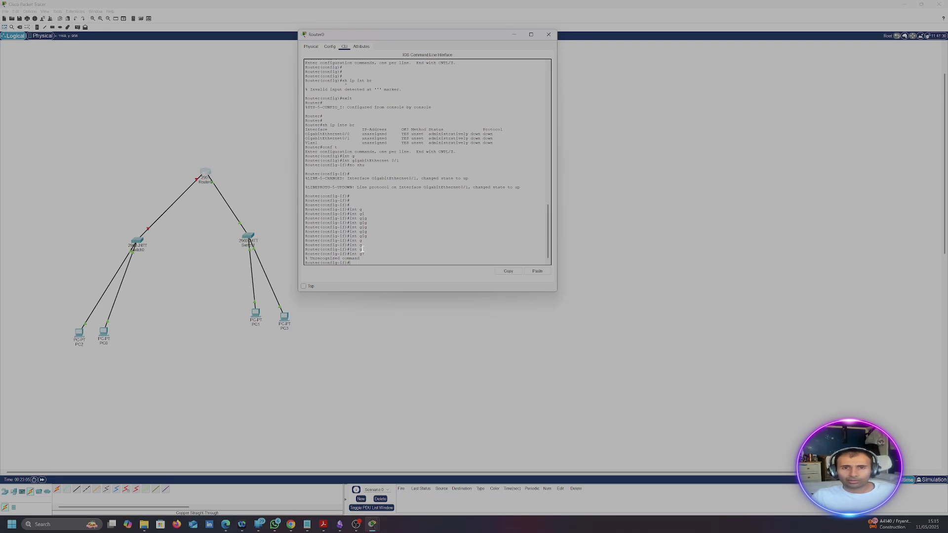
type("int gig")
key("Tab")
key("Tab")
key("Tab")
key("Tab")
key("Tab")
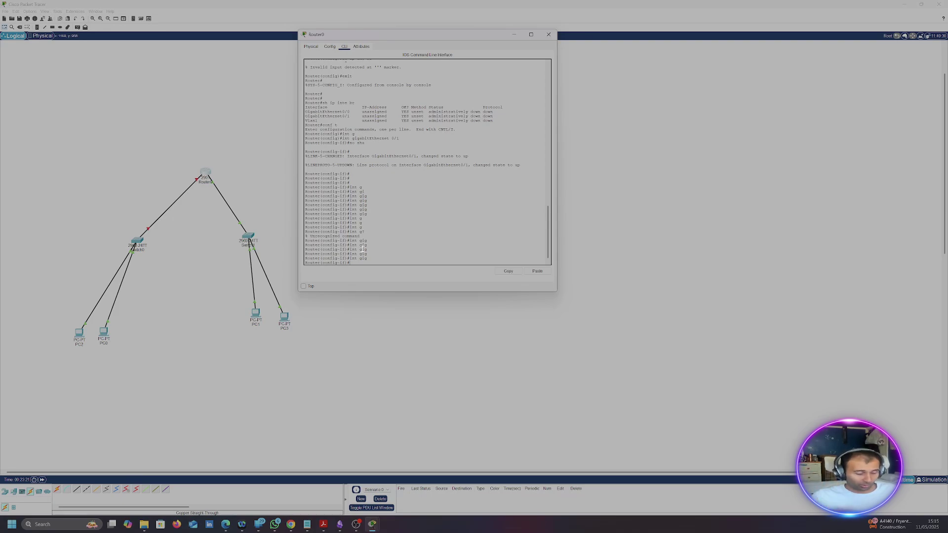
key("Return")
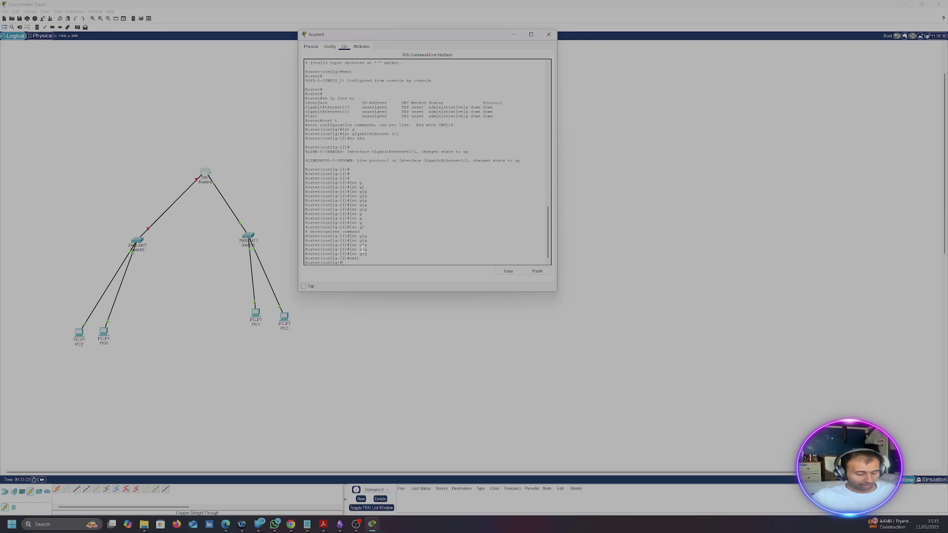
Try to select interface gigabitEthernet 0/2 by editing the recalled interface command.
key("Up")
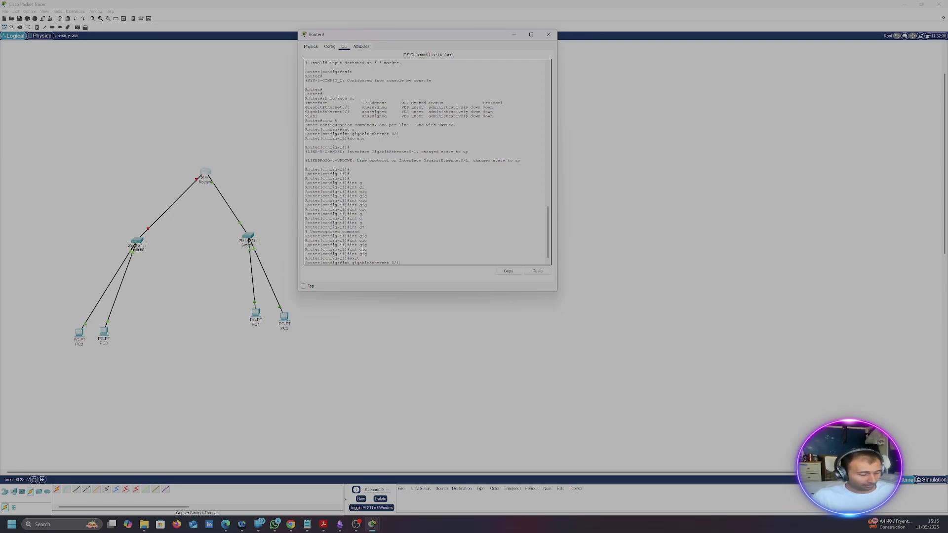
key("BackSpace")
type("2")
key("Return")
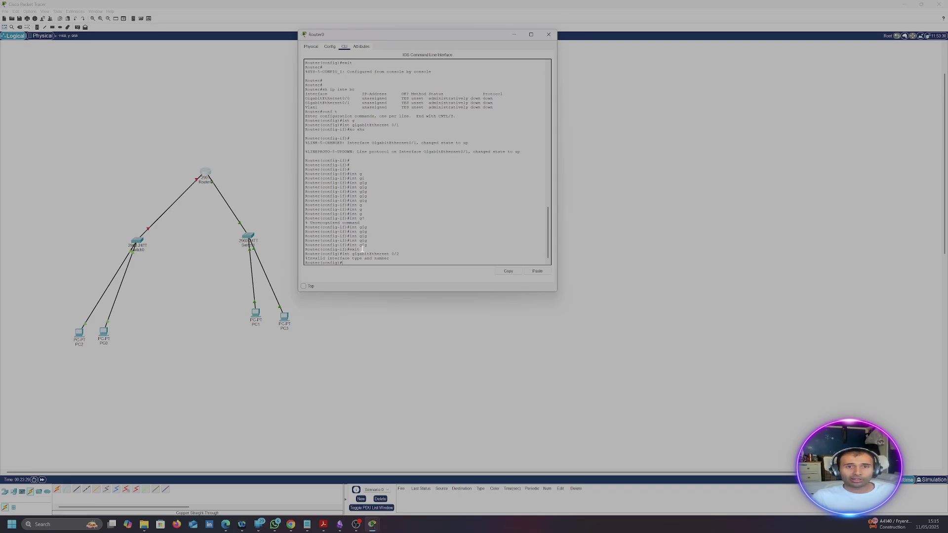
Select interface gigabitEthernet 0/0 on Router0 and enable it with no shu.
key("Up")
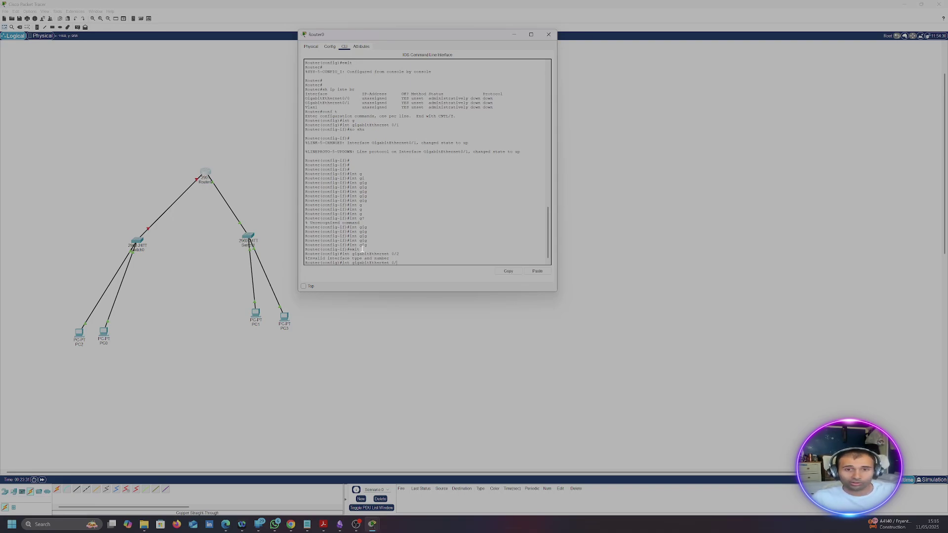
type("0")
key("Return")
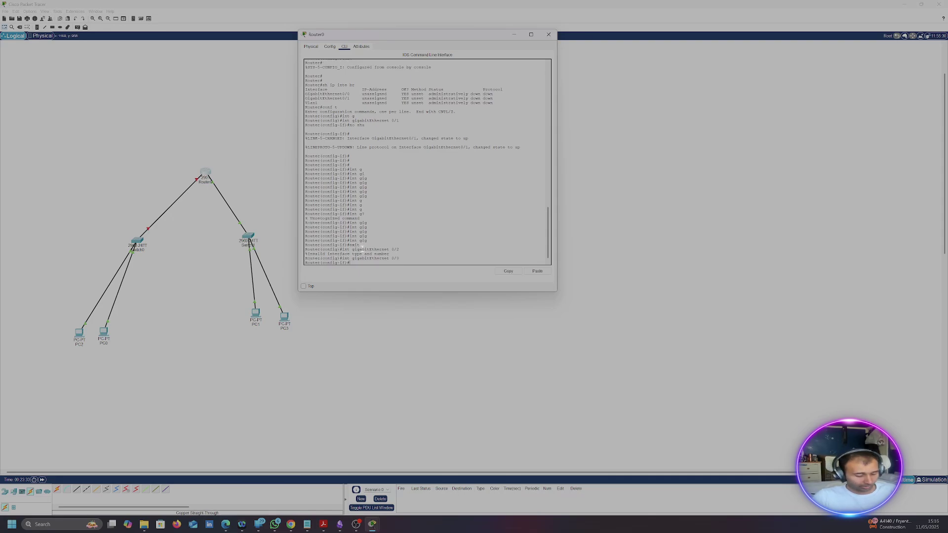
type("no hs")
key("Return")
key("Return")
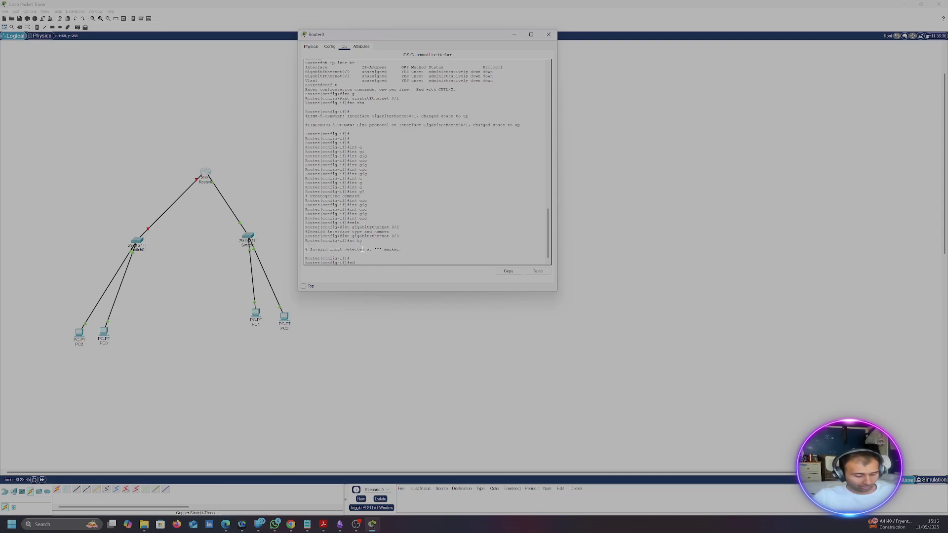
type("no shu")
key("Return")
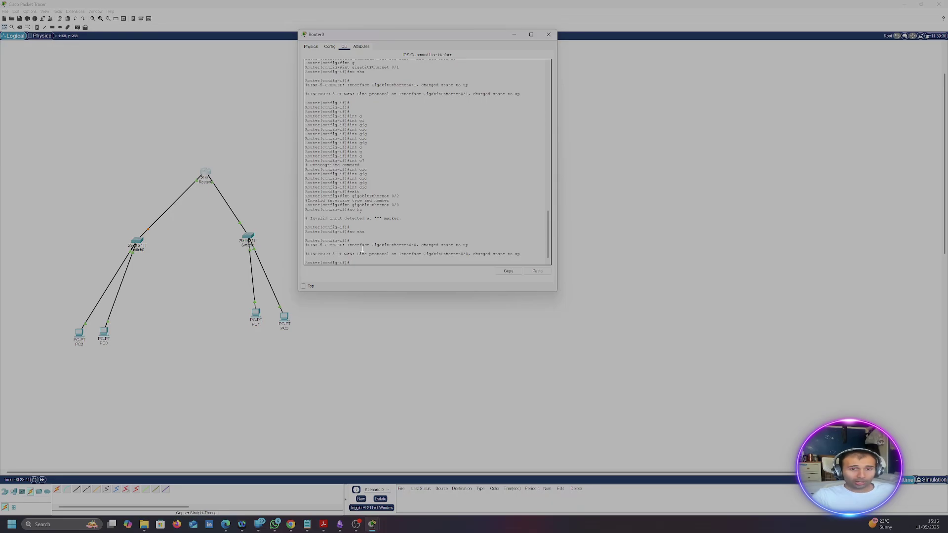
Exit interface and global configuration modes back to Router0's privileged EXEC prompt.
type("xit")
key("Return")
type("er(config)#e")
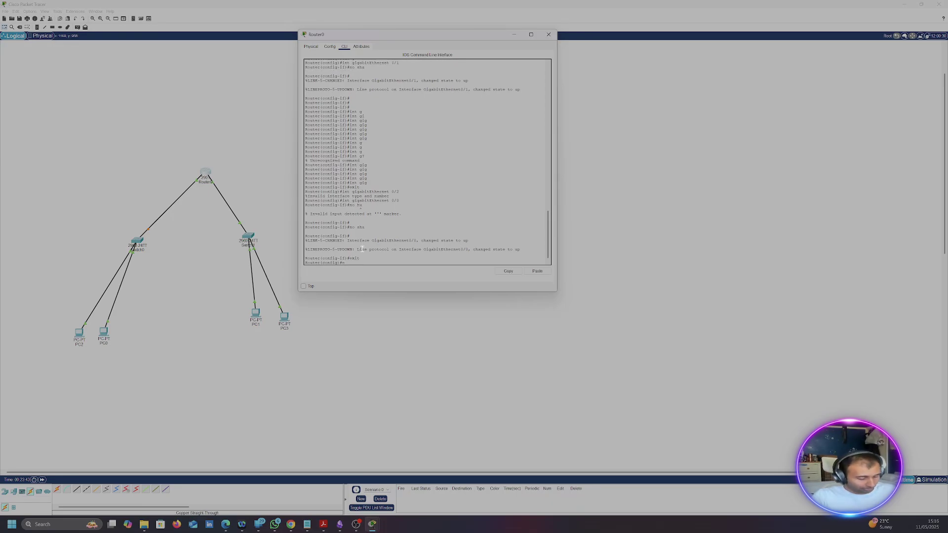
type("xit")
key("Return")
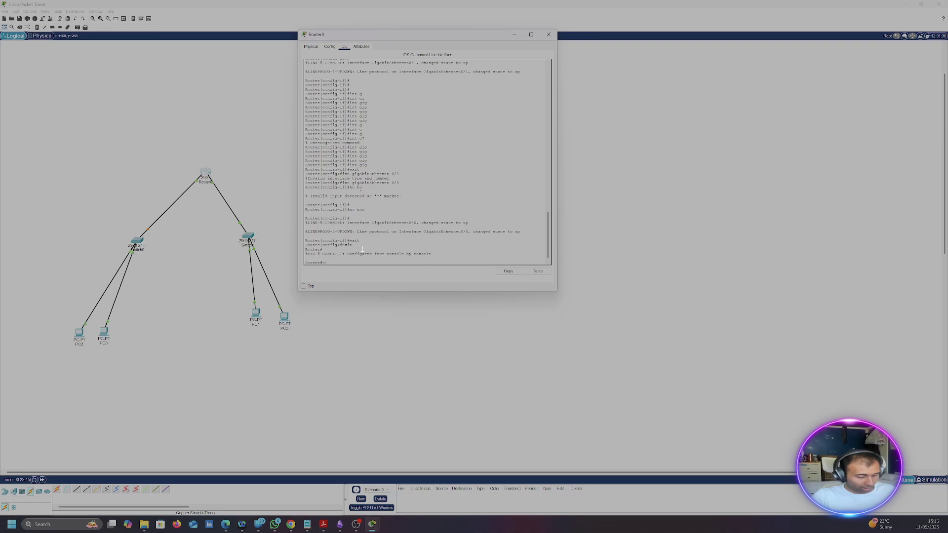
Try to copy running-config to startup-config, giving yes as the destination filename.
type("copy run")
key("Tab")
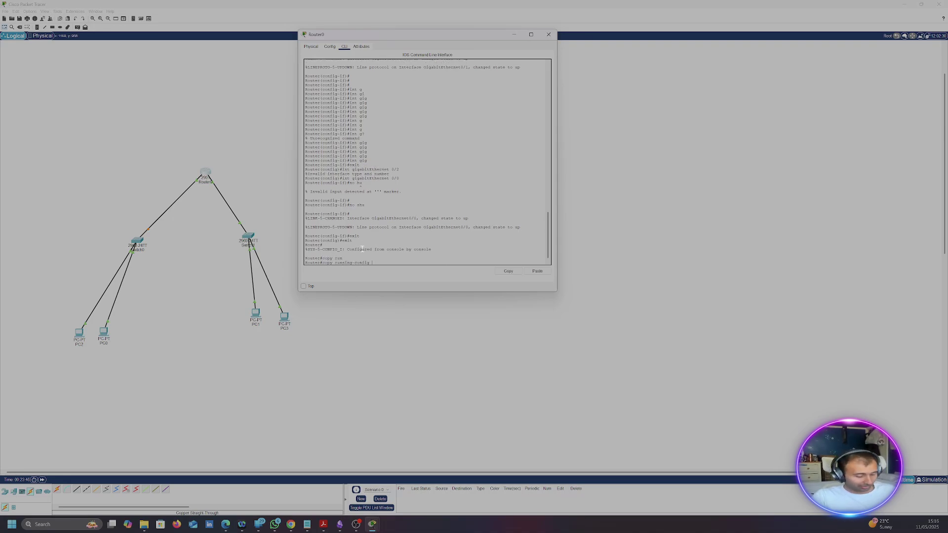
type("st")
key("Tab")
key("Return")
type("y")
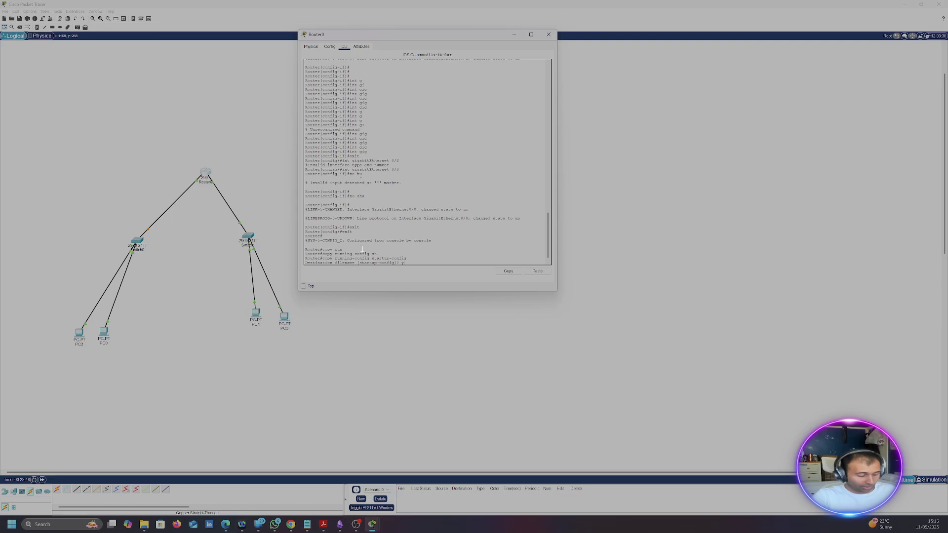
type("es")
key("Return")
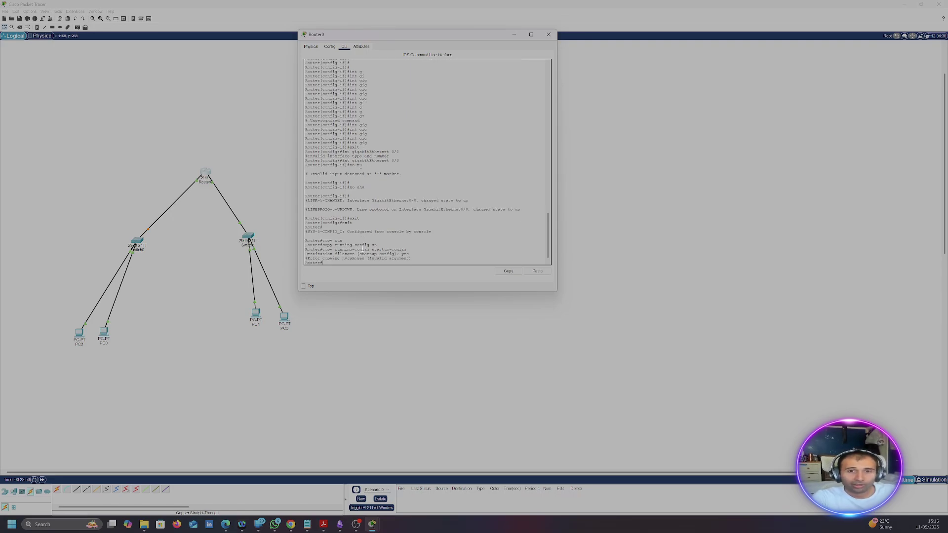
Save Router0's configuration with copy running-config startup-config, accepting the default destination filename.
key("Up")
key("Return")
key("Return")
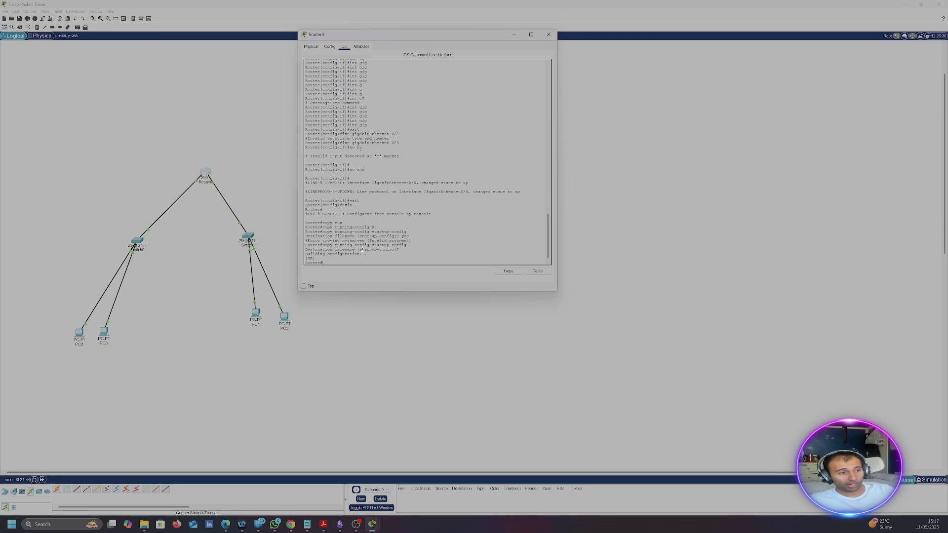
key("Return")
key("Return")
key("Return")
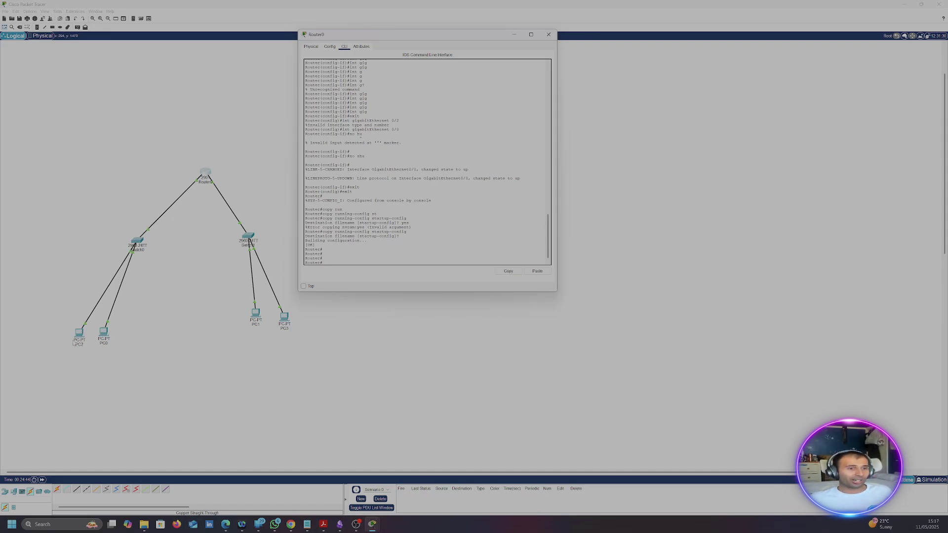
Open PC0's device window, place it beside the topology and show its desktop applications.
left_click(105, 342)
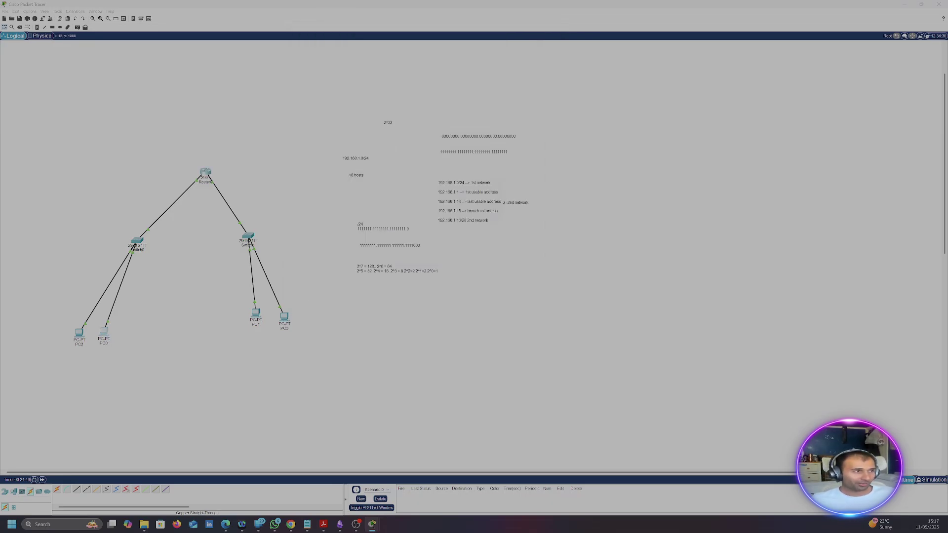
left_click(38, 230)
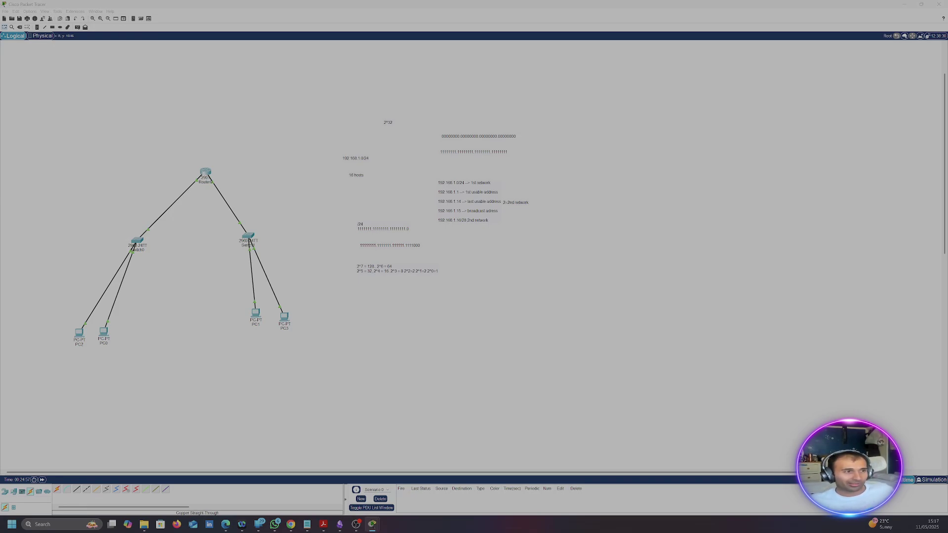
left_click_drag(0, 215, 214, 231)
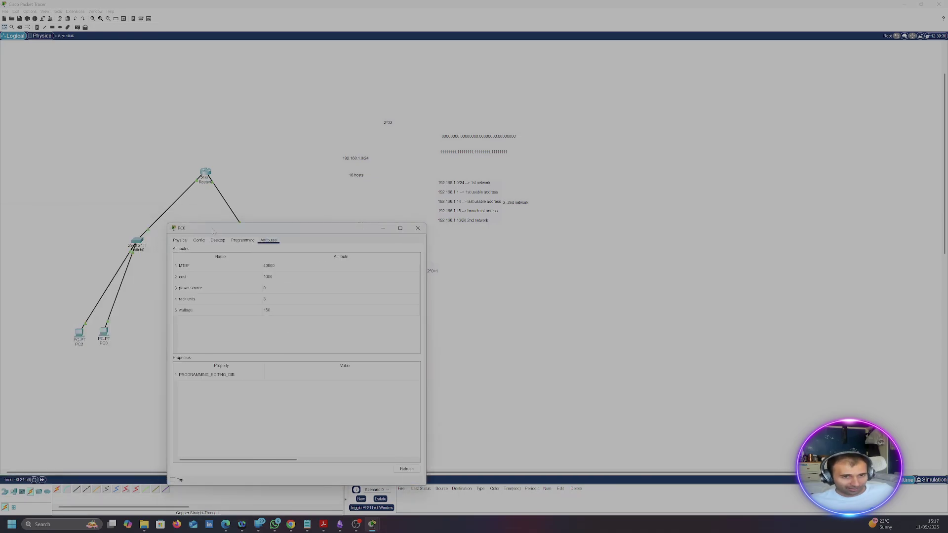
left_click(199, 241)
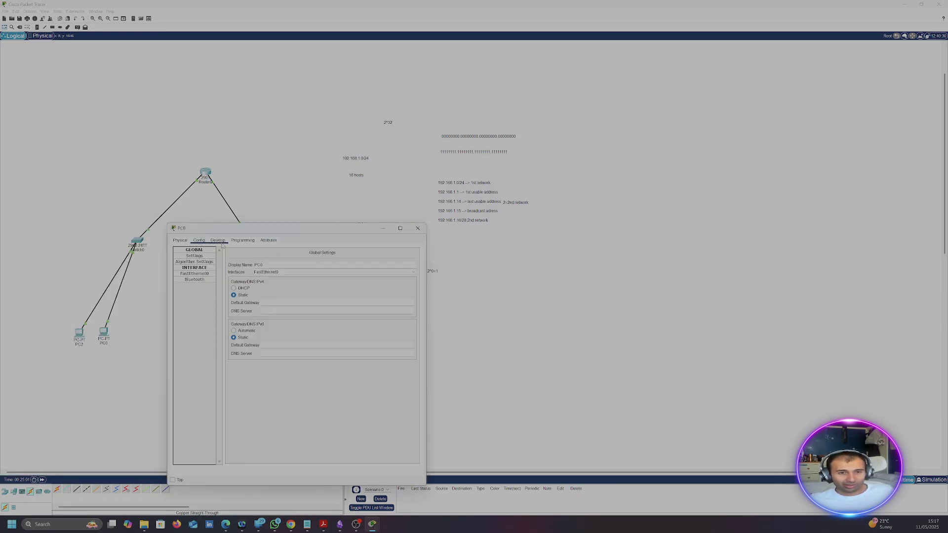
left_click(218, 241)
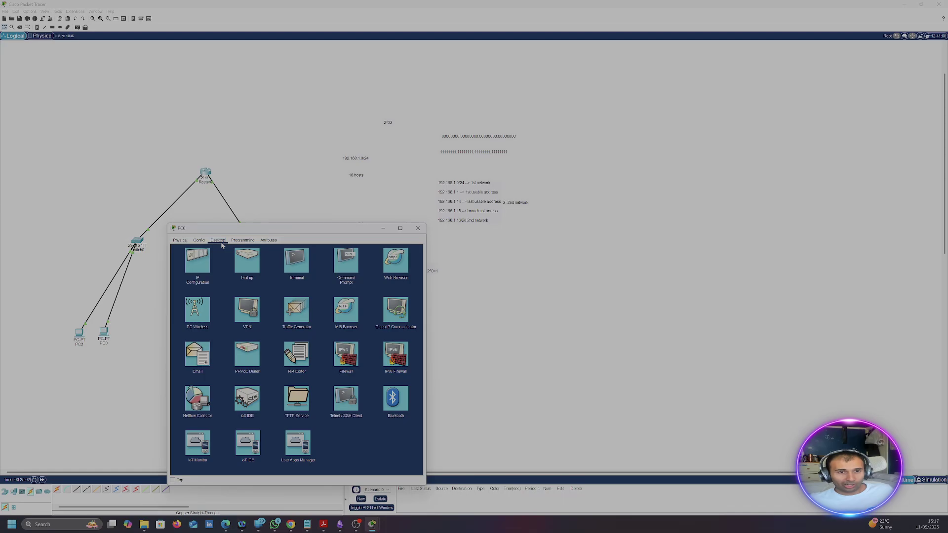
left_click(303, 263)
left_click(199, 241)
left_click(243, 241)
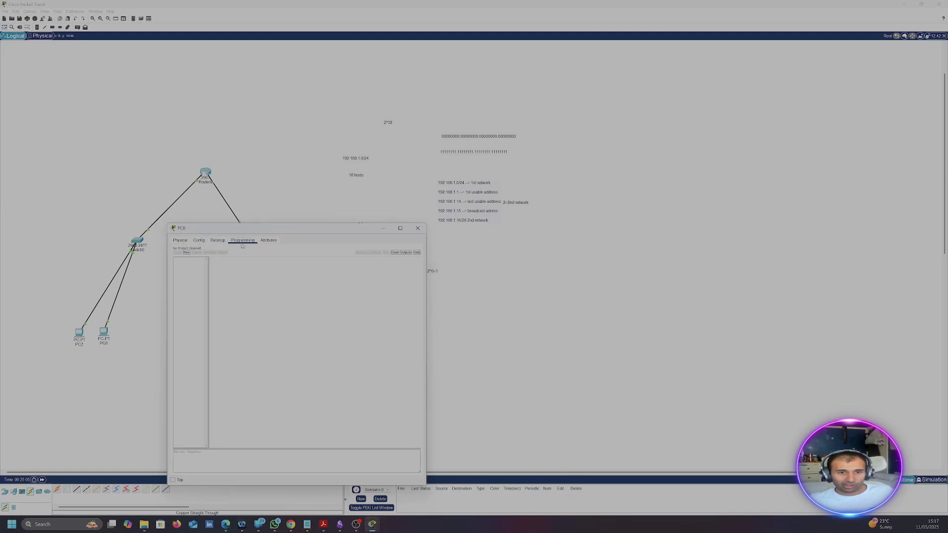
left_click(218, 241)
left_click(199, 240)
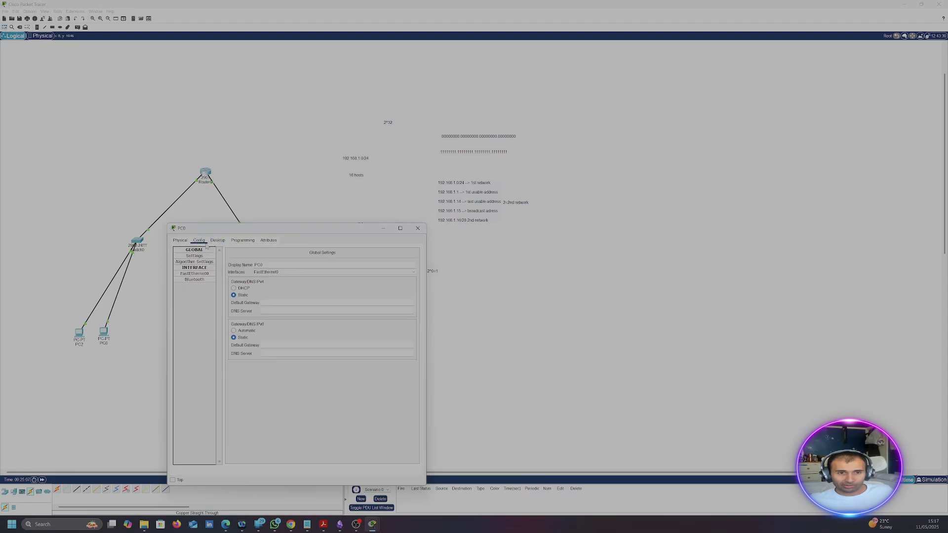
left_click(218, 240)
left_click(199, 241)
left_click(220, 241)
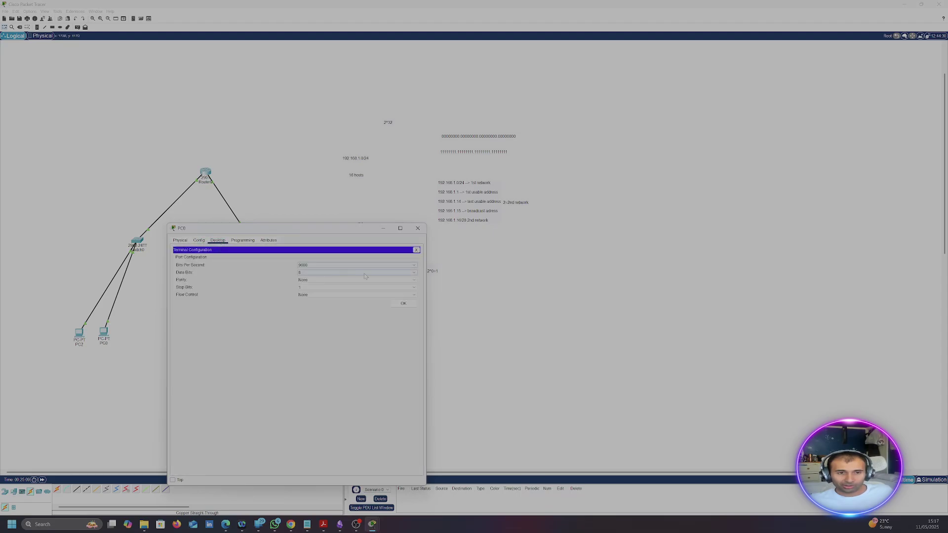
left_click(403, 303)
Check PC0's network settings by running ipconfig in its Command Prompt, and close the prompt.
left_click(347, 266)
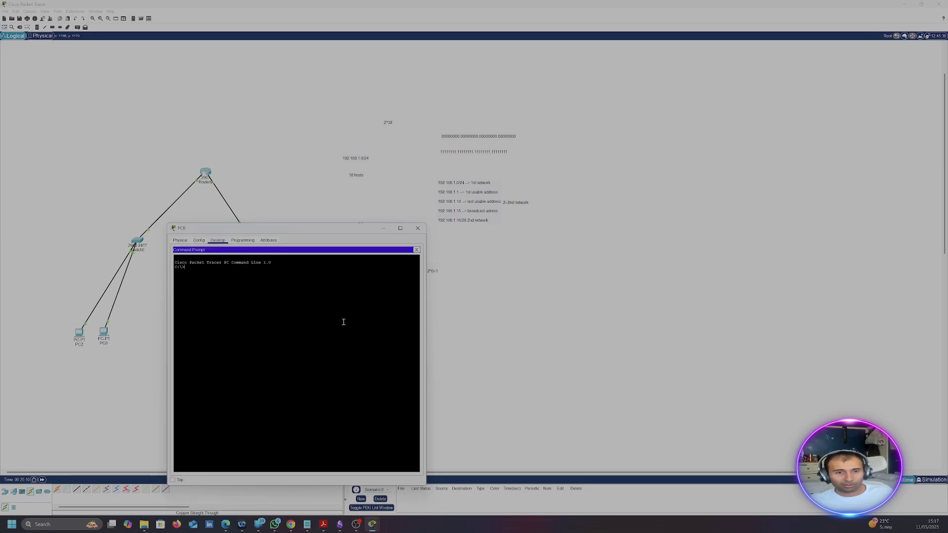
key("Return")
key("Return")
key("Return")
key("Return")
key("Return")
key("Return")
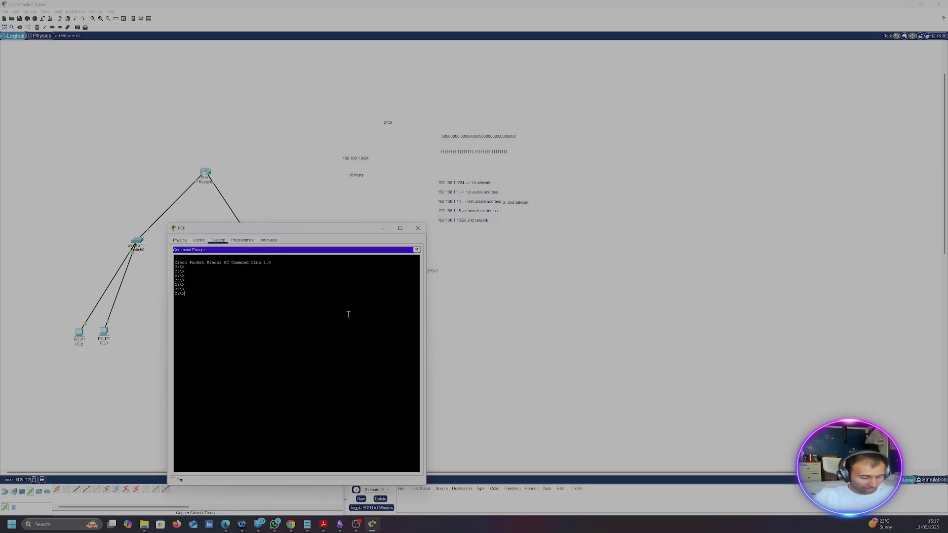
type("ipconfig")
key("Return")
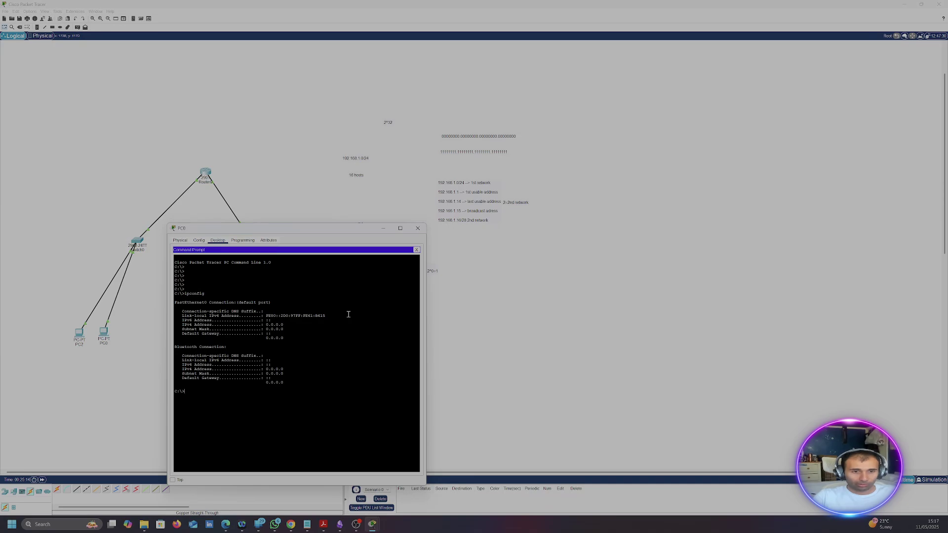
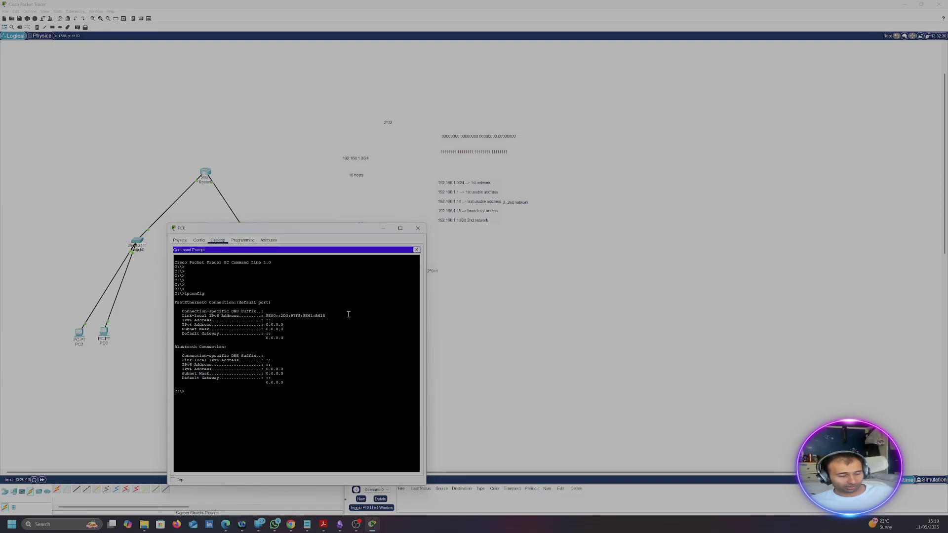
left_click(417, 250)
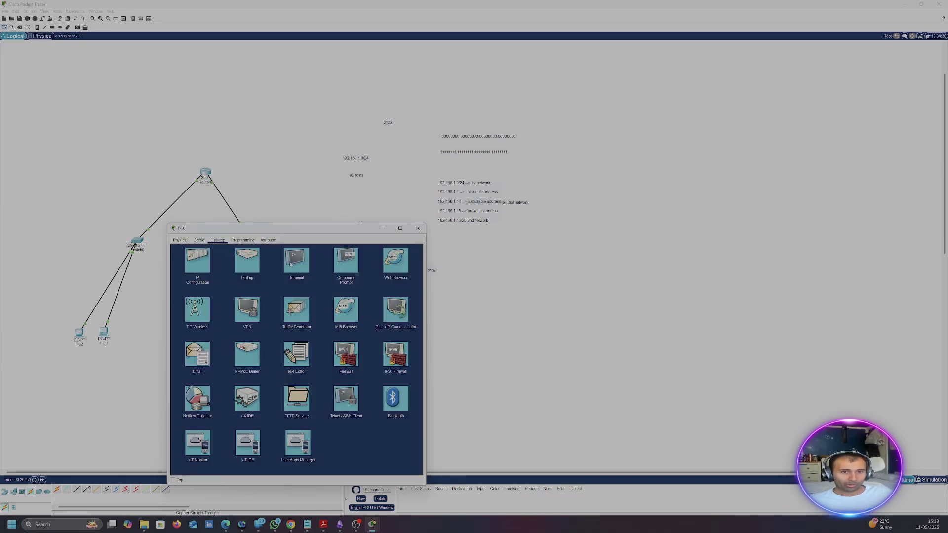
Set PC0's static IPv4 address to 192.168.1.2, begin its subnet mask with 255.255.255 and return to the workspace.
left_click(202, 272)
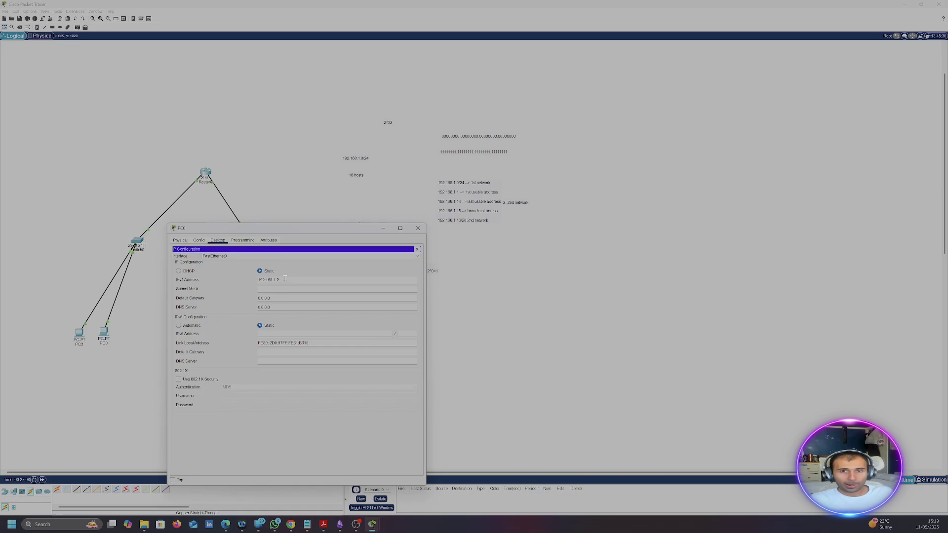
left_click(294, 288)
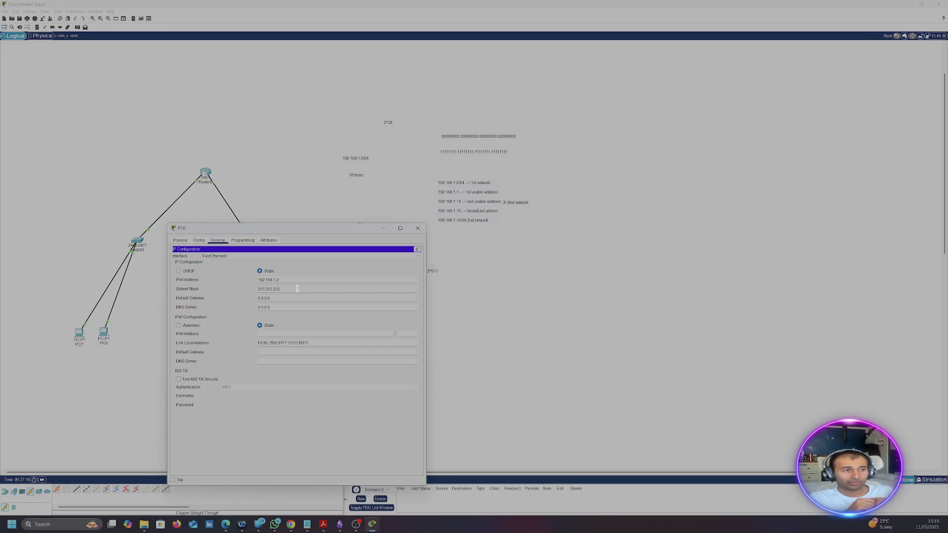
left_click(368, 234)
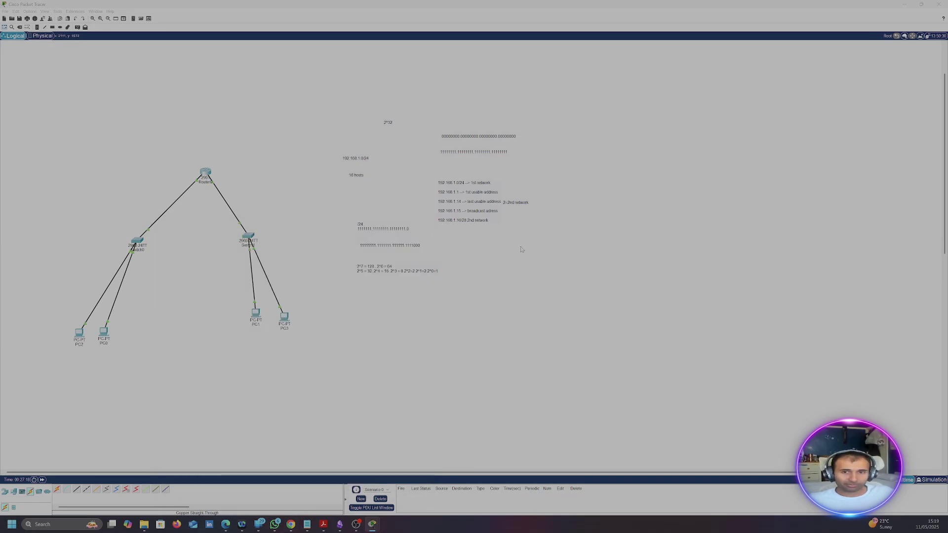
Add a note beside the powers-of-two note listing 128, 64, 32 and 16 on separate lines.
left_click(484, 267)
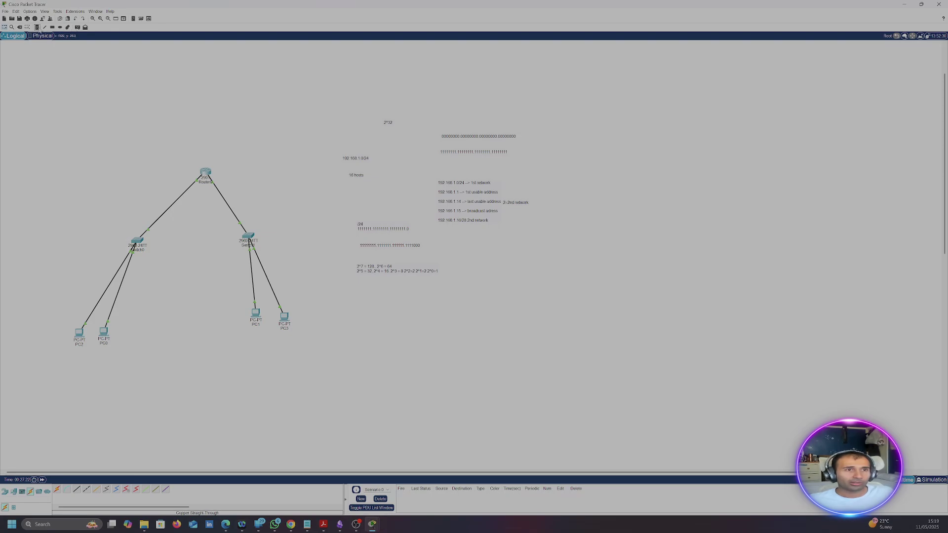
left_click(503, 263)
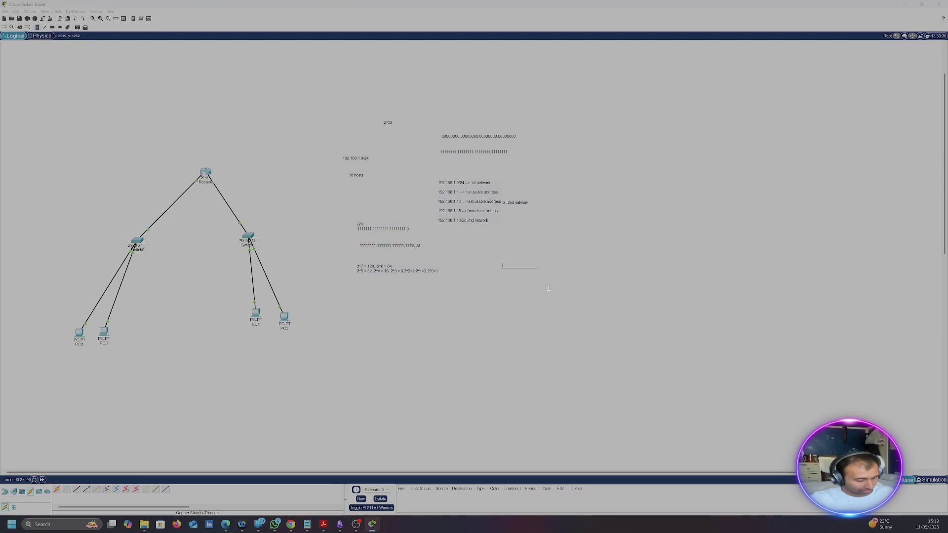
type("128 ")
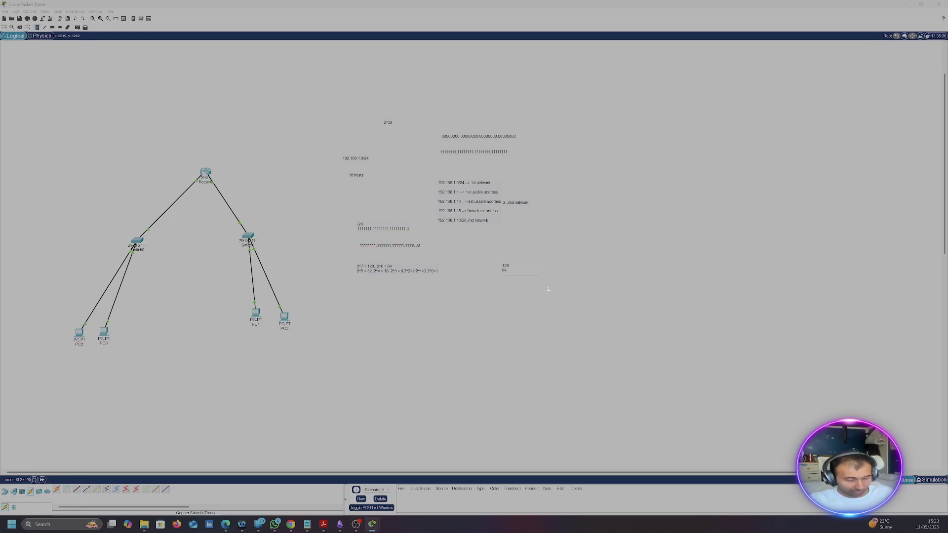
type("64")
key("Return")
type("32")
key("Return")
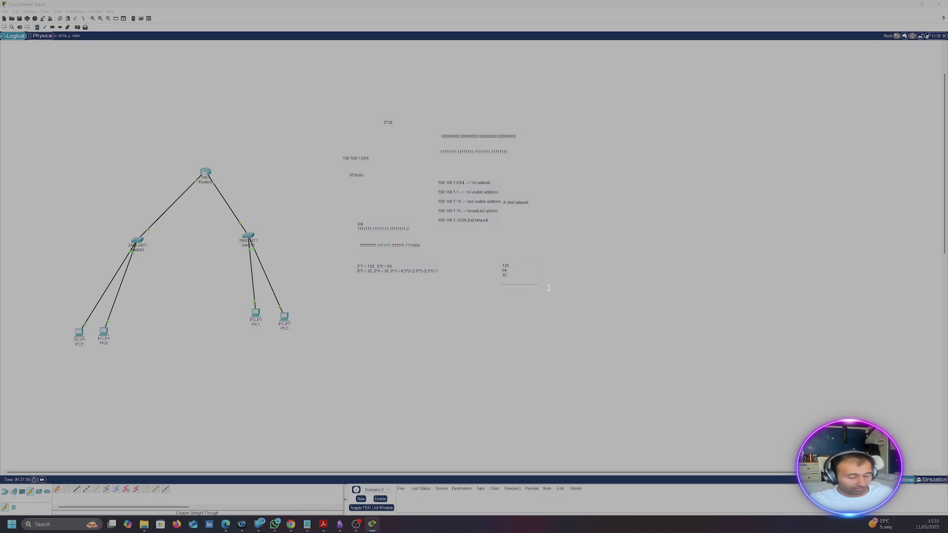
type("16")
key("Return")
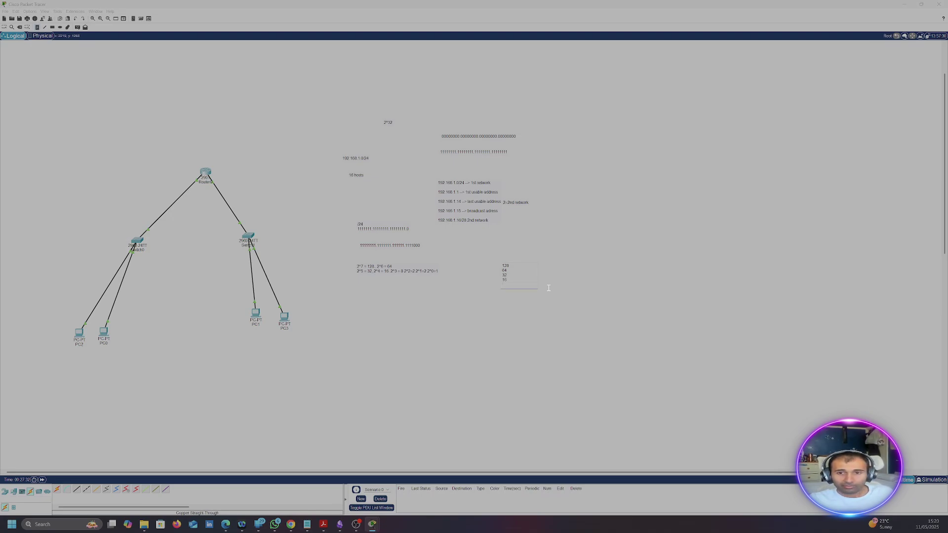
key("BackSpace")
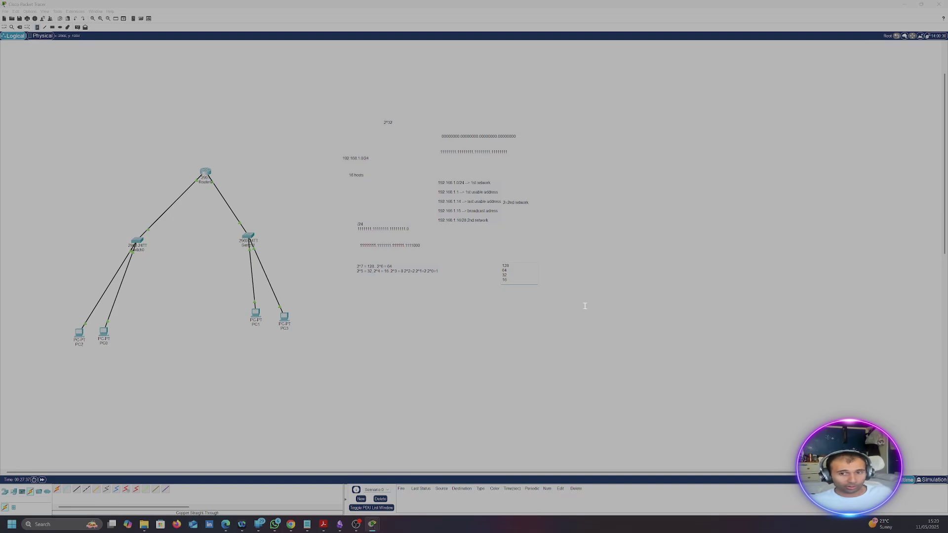
Add a note reading 240 below the 128, 64, 32, 16 list and return to the selection tool.
left_click(520, 306)
type("240")
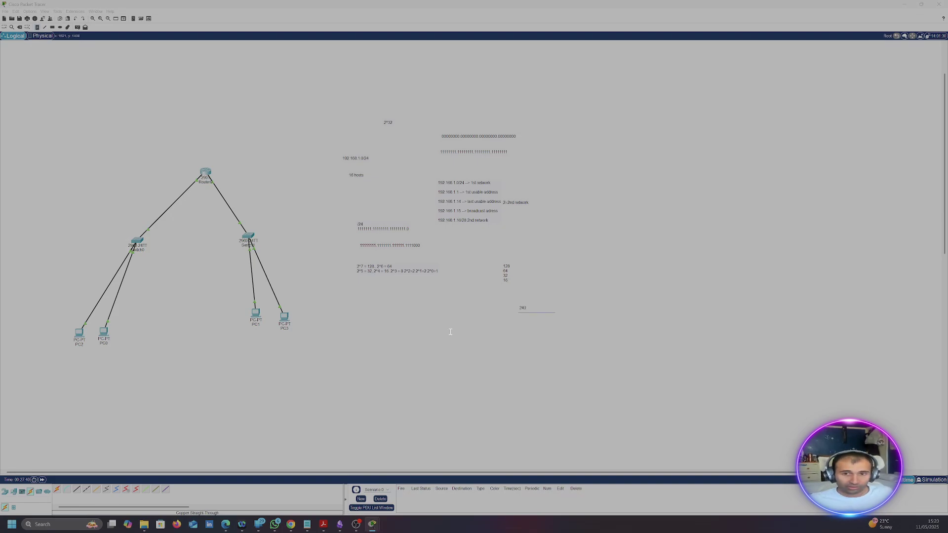
left_click(451, 367)
left_click(175, 86)
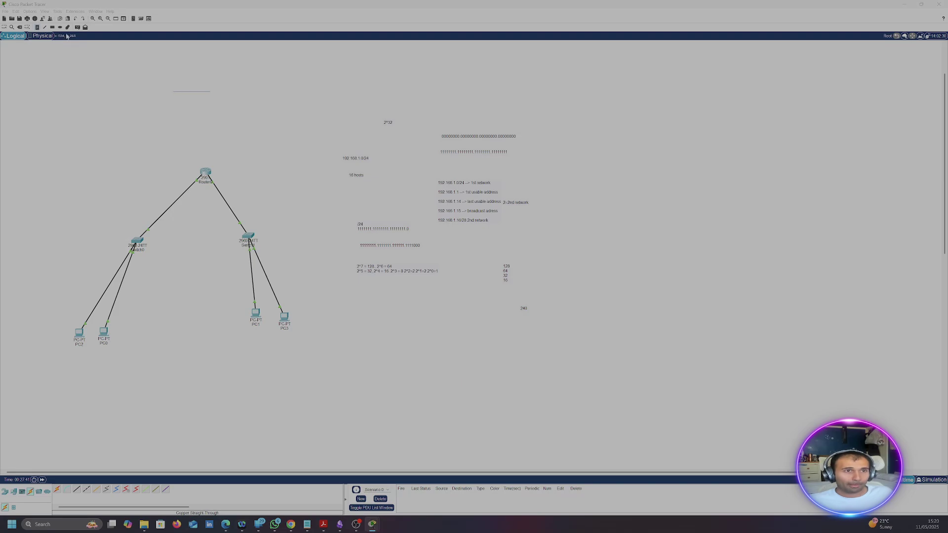
left_click(37, 27)
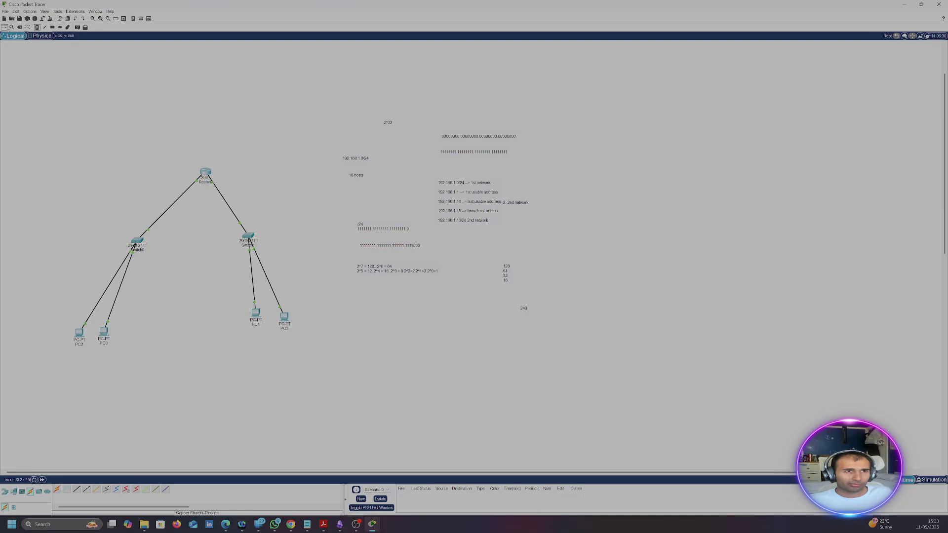
left_click(5, 28)
Give PC2 the static IPv4 address 192.168.1.2 with subnet mask 255.255.255.240 in its IP configuration.
left_click(80, 333)
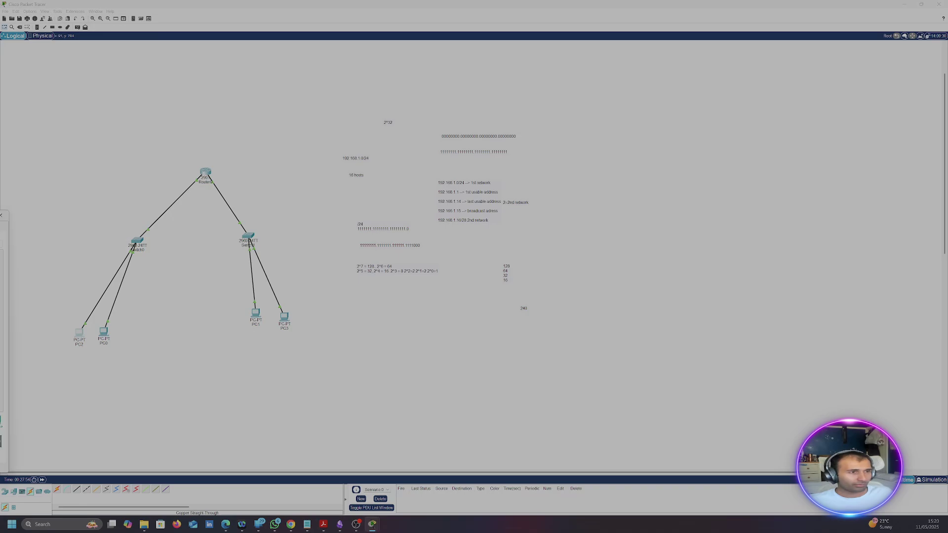
left_click_drag(85, 225, 195, 213)
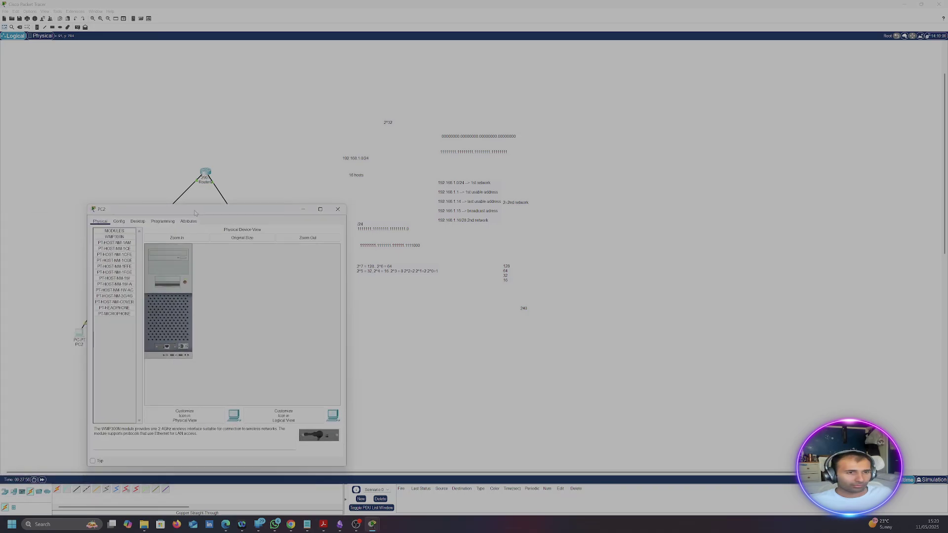
left_click(119, 222)
left_click(138, 223)
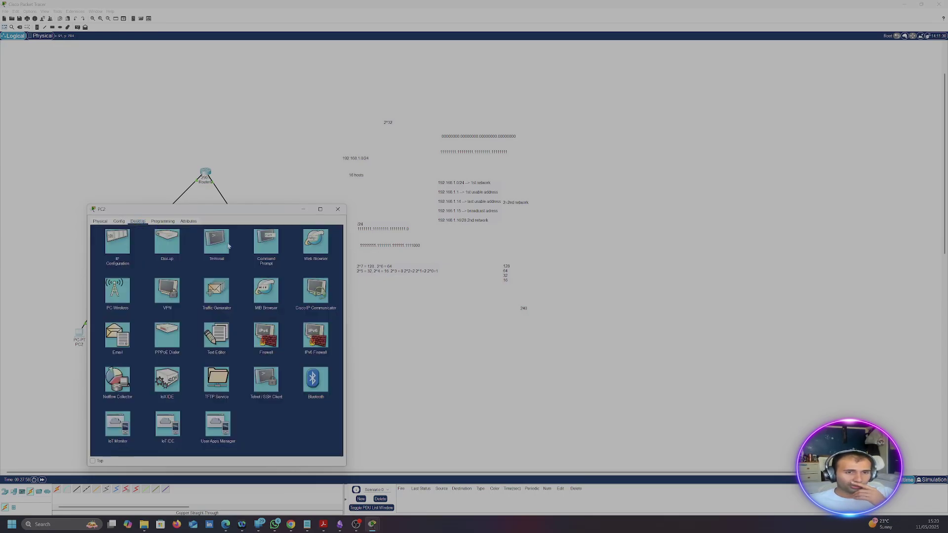
left_click(123, 247)
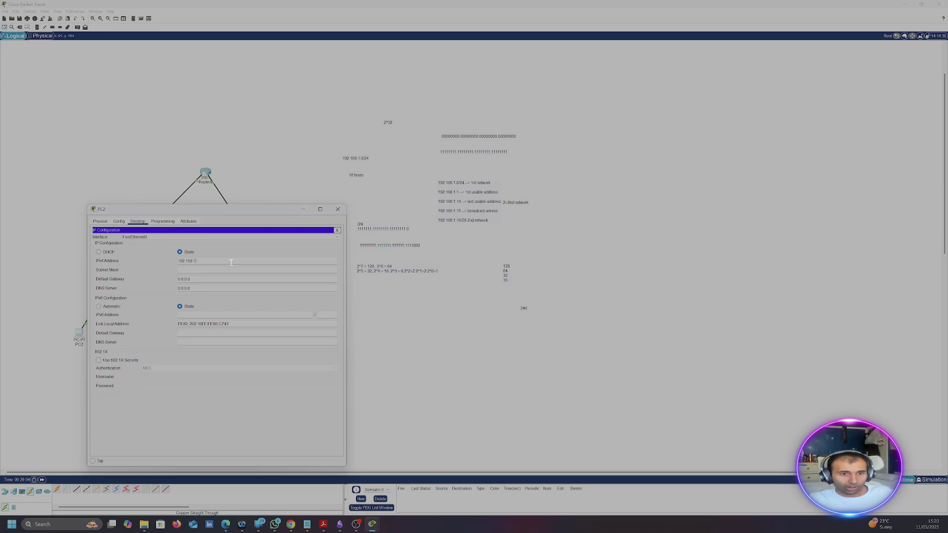
left_click(231, 262)
type("192.168.1.2")
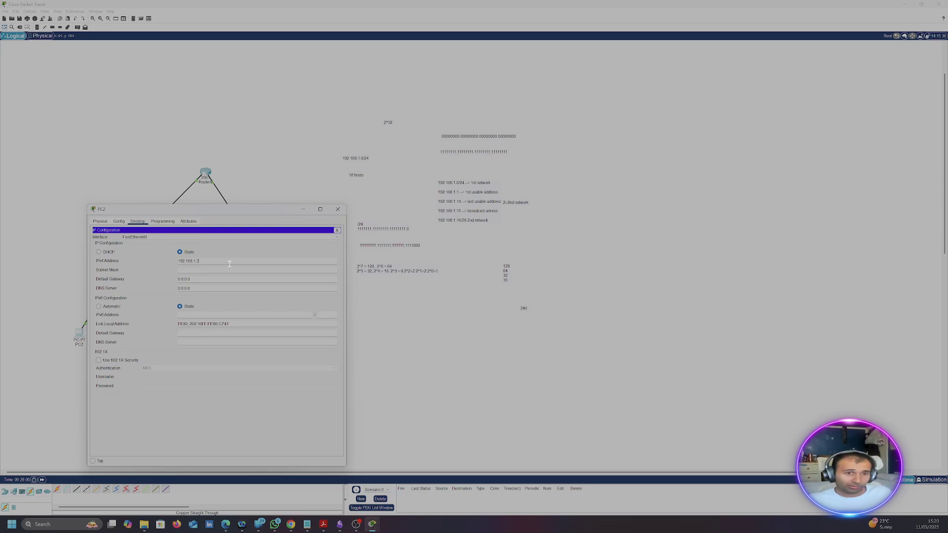
left_click(222, 270)
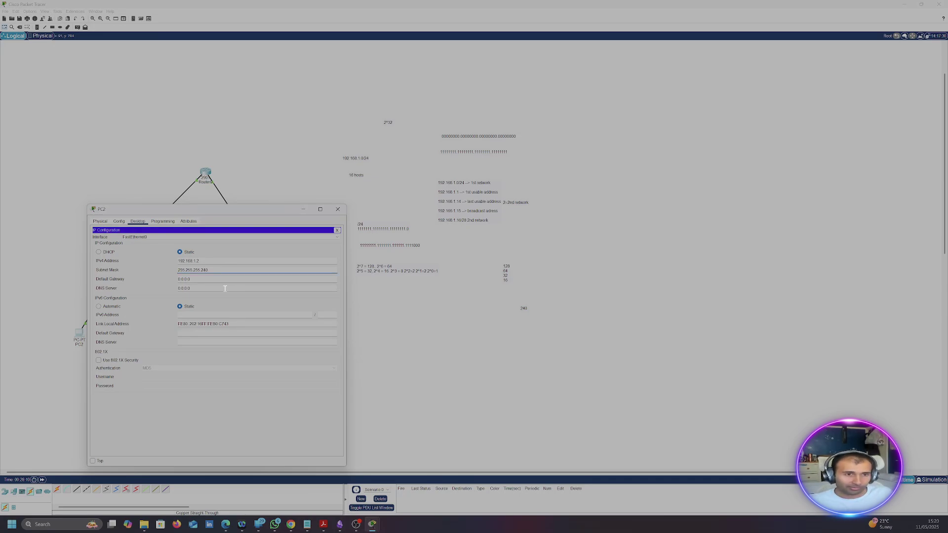
Try to enter a default gateway for PC2 and close its device window.
left_click(217, 279)
key("BackSpace")
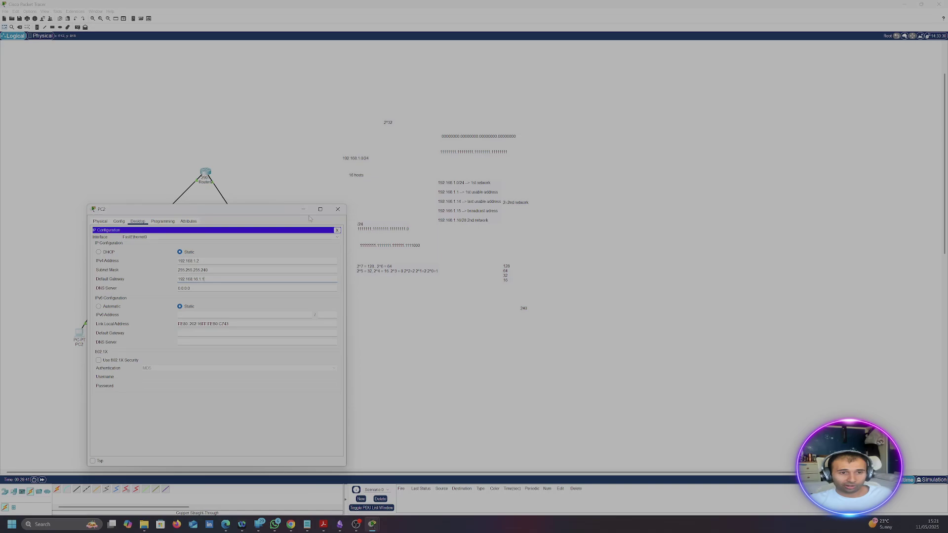
left_click(337, 210)
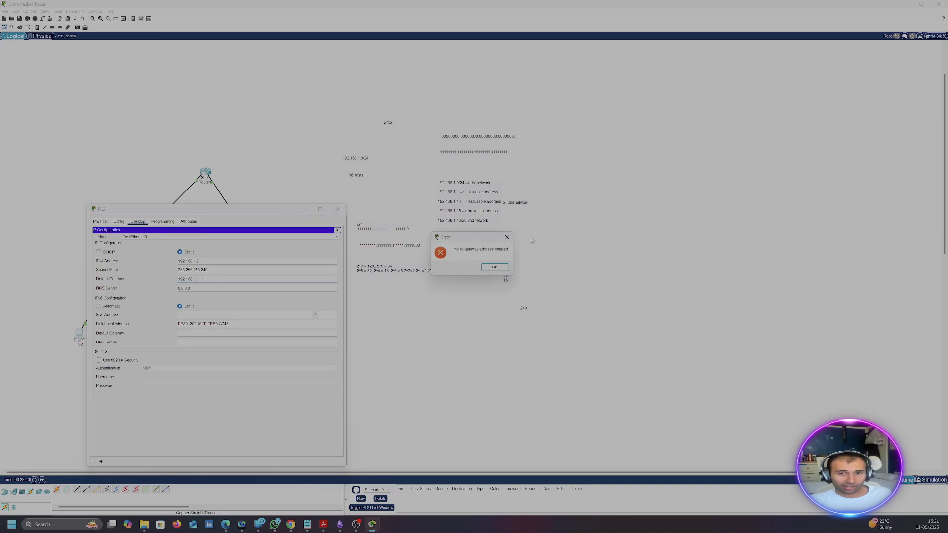
left_click(493, 268)
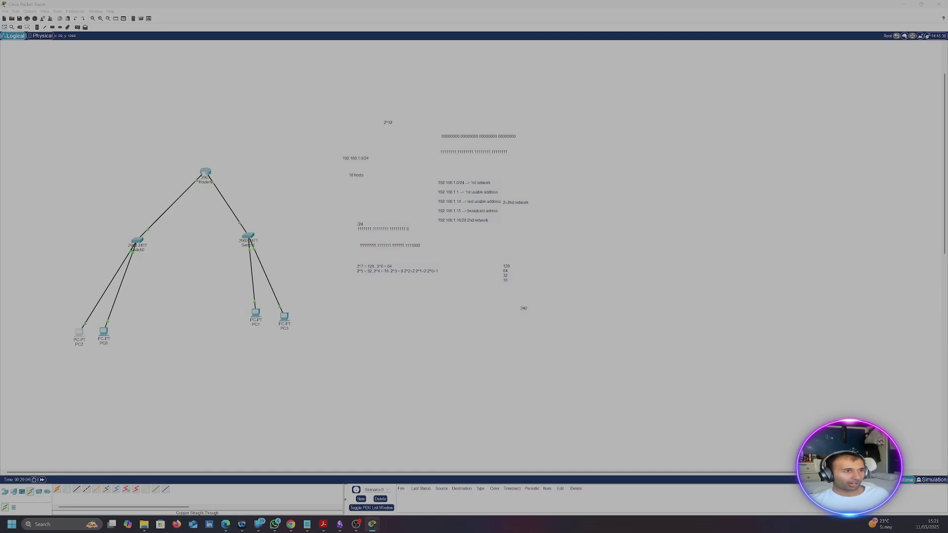
Restore PC2's device window to a smaller size and set its static IPv4 address to 192.168.1.17.
double_click(57, 93)
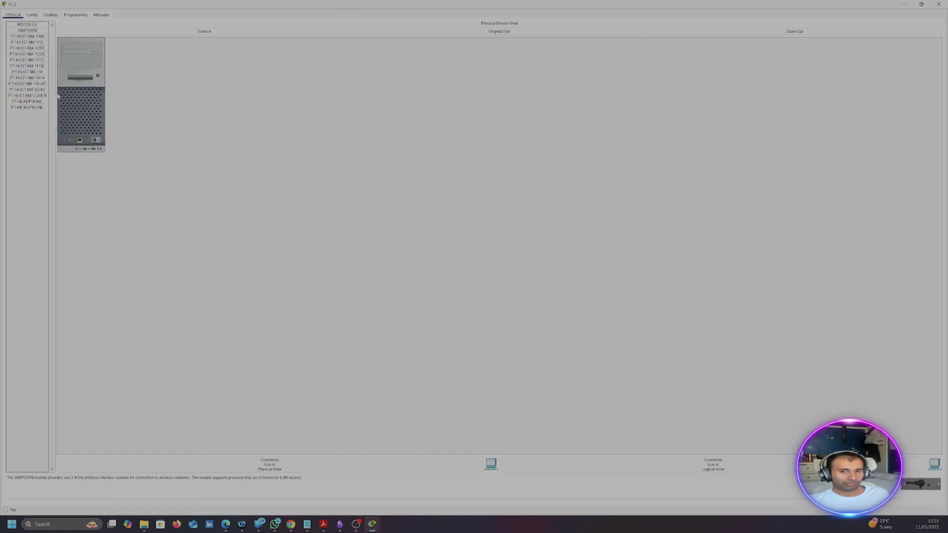
double_click(137, 2)
left_click(232, 30)
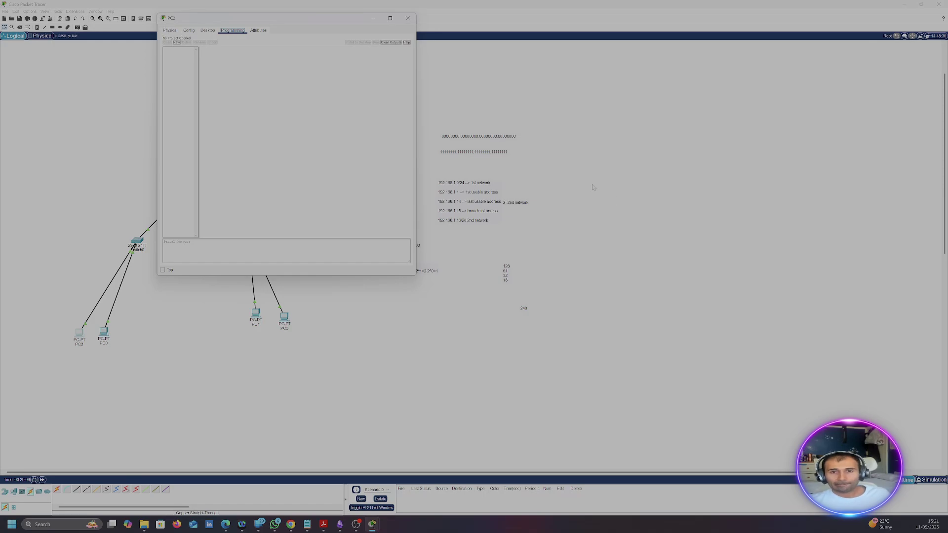
left_click(179, 31)
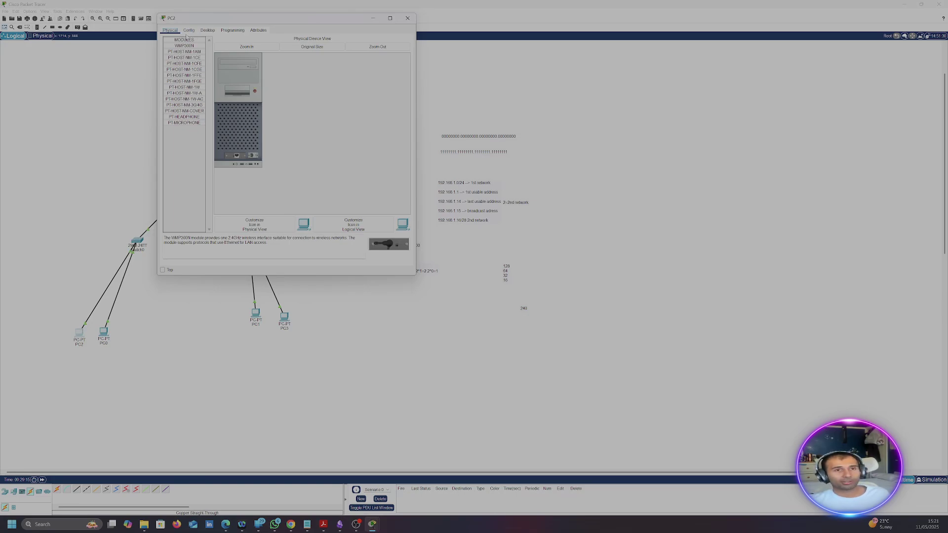
left_click(188, 31)
left_click(208, 31)
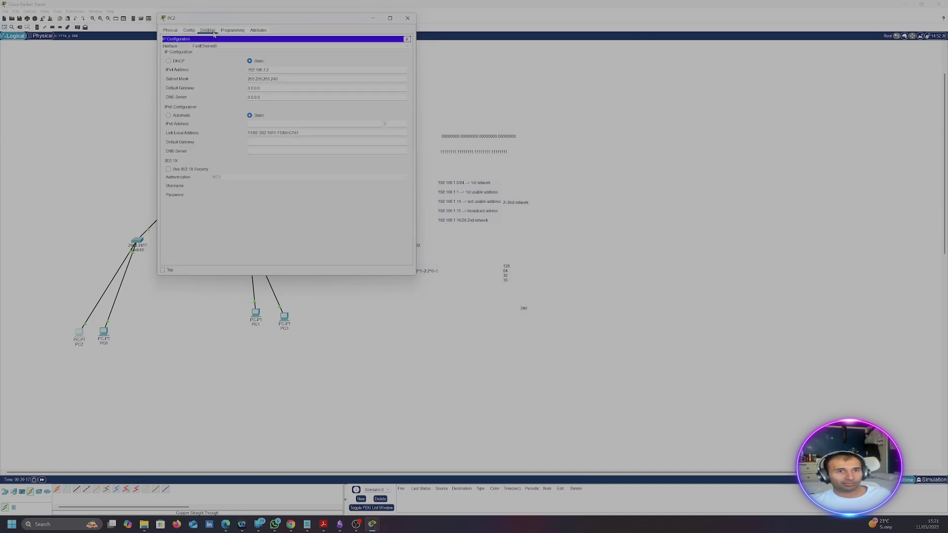
left_click(298, 80)
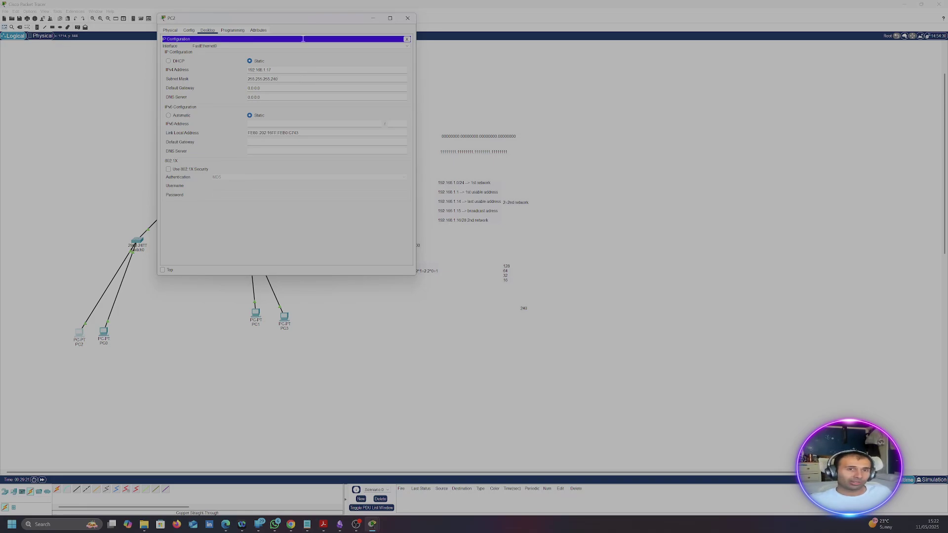
Try to enter a default gateway beginning with 192.168.1 for PC2 and dismiss the error.
left_click(278, 87)
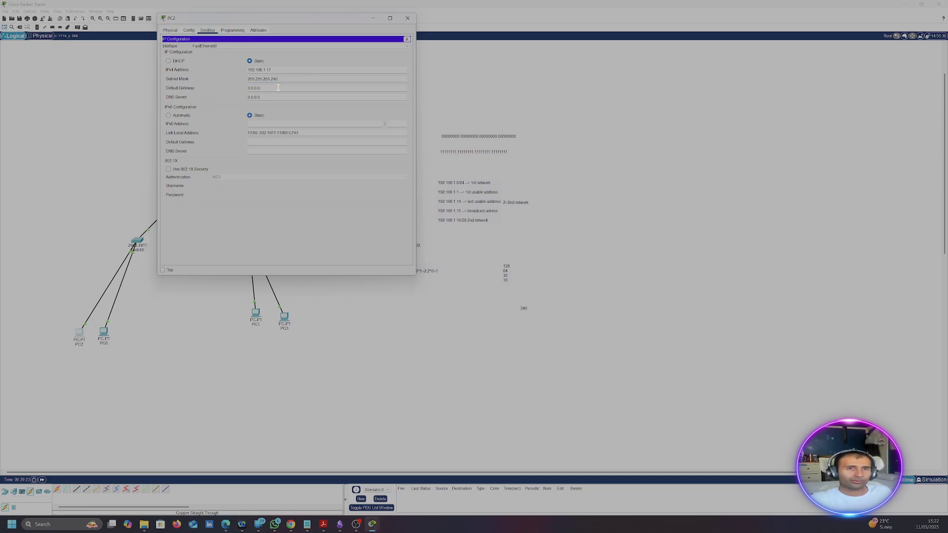
type("1")
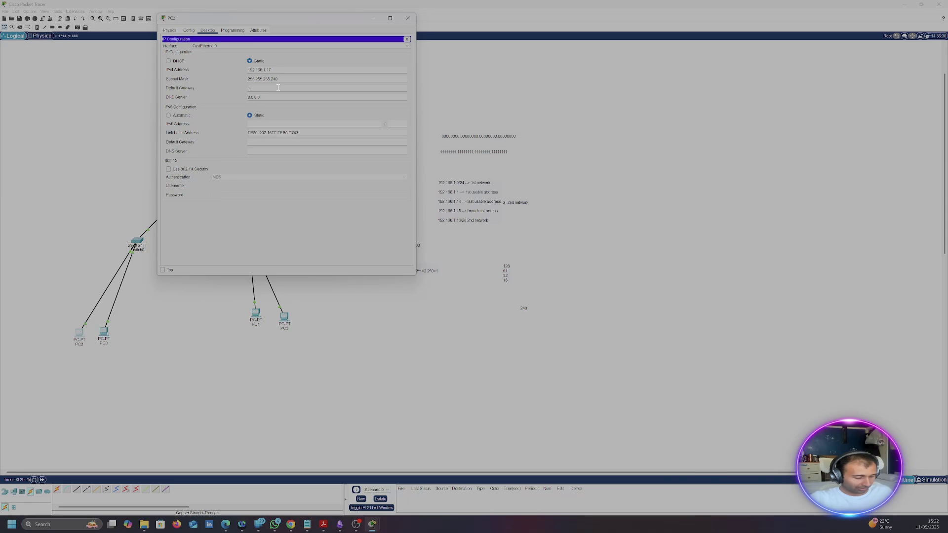
type("92.168.1.")
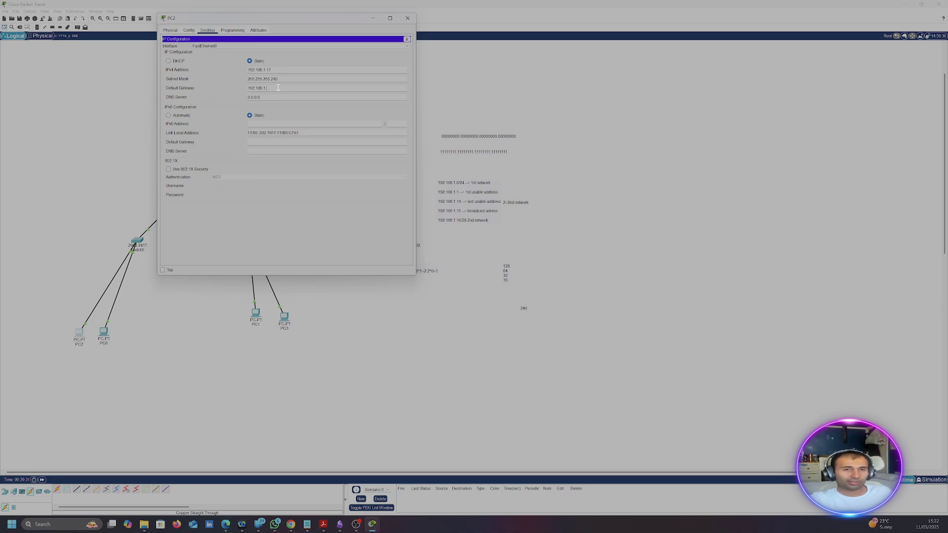
left_click(469, 198)
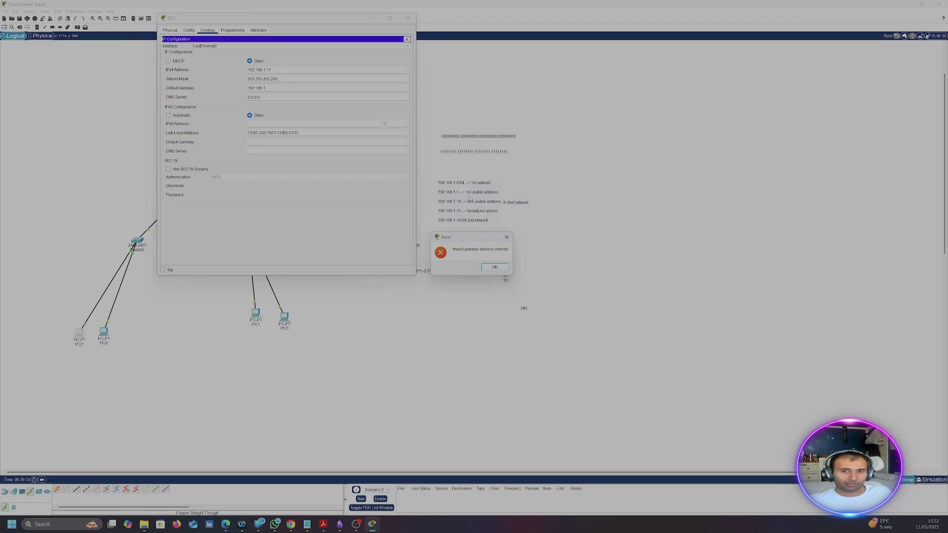
left_click(495, 267)
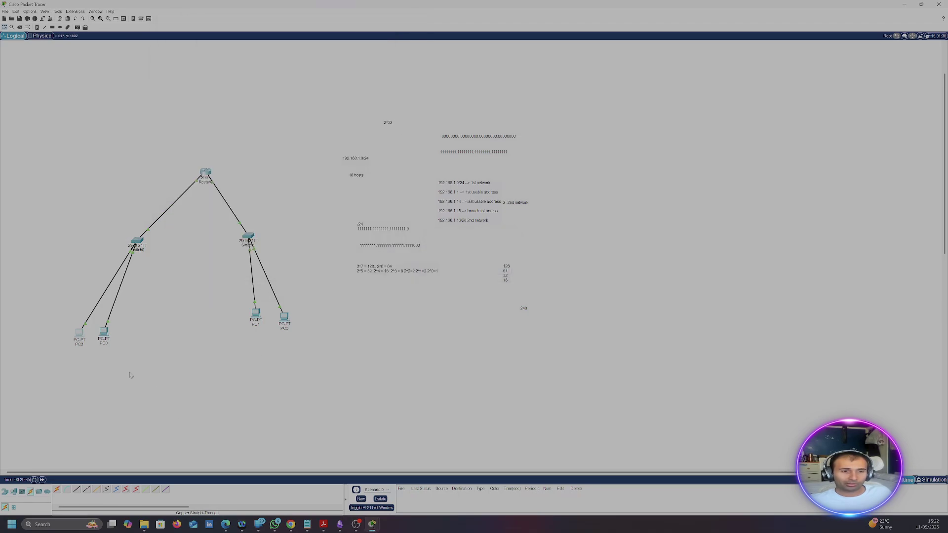
Set PC2's IPv4 address to 192.168.1.18 and default gateway to 192.168.1.17, and close its device window.
left_click(85, 341)
double_click(300, 70)
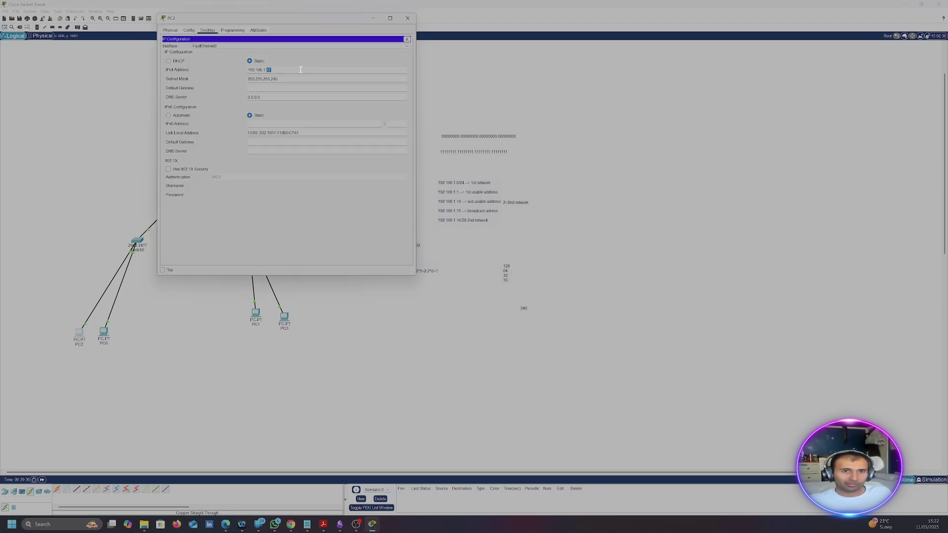
type("18")
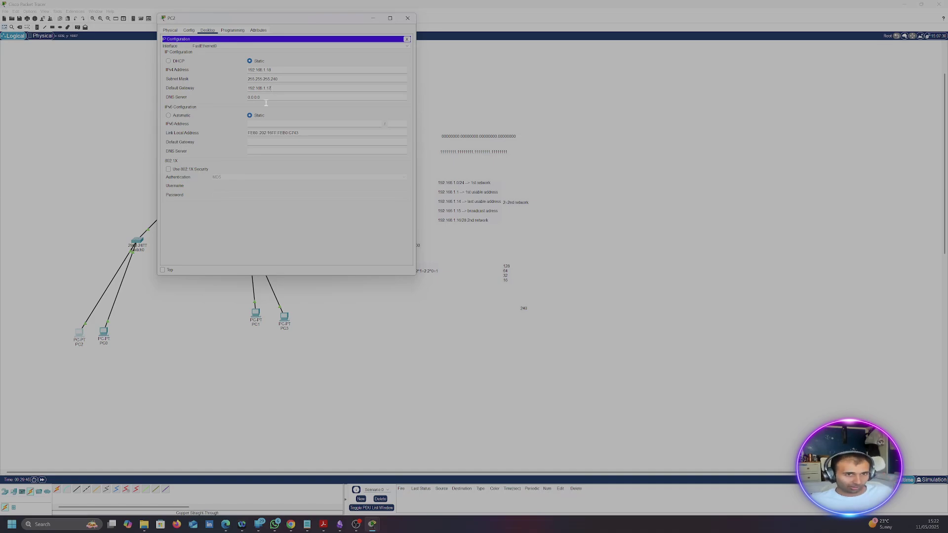
left_click(275, 97)
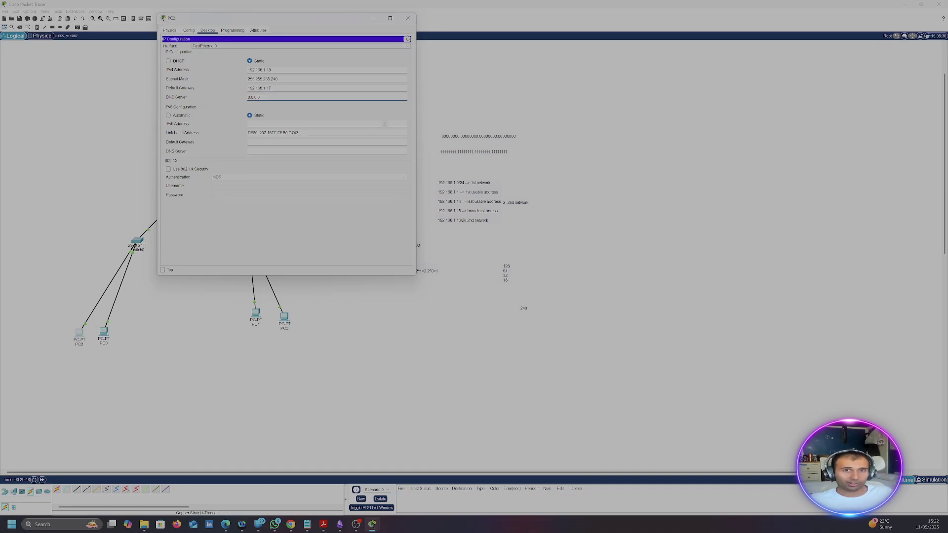
left_click(407, 39)
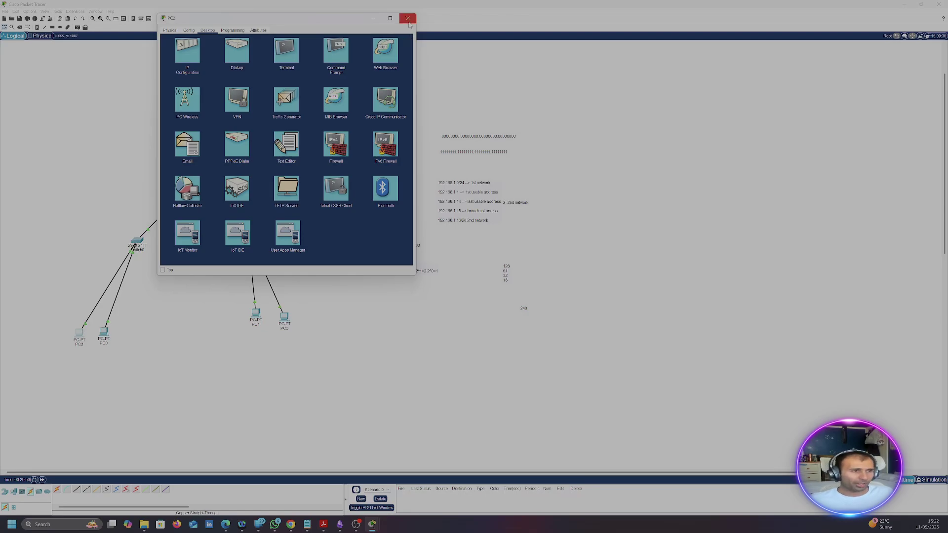
left_click(409, 20)
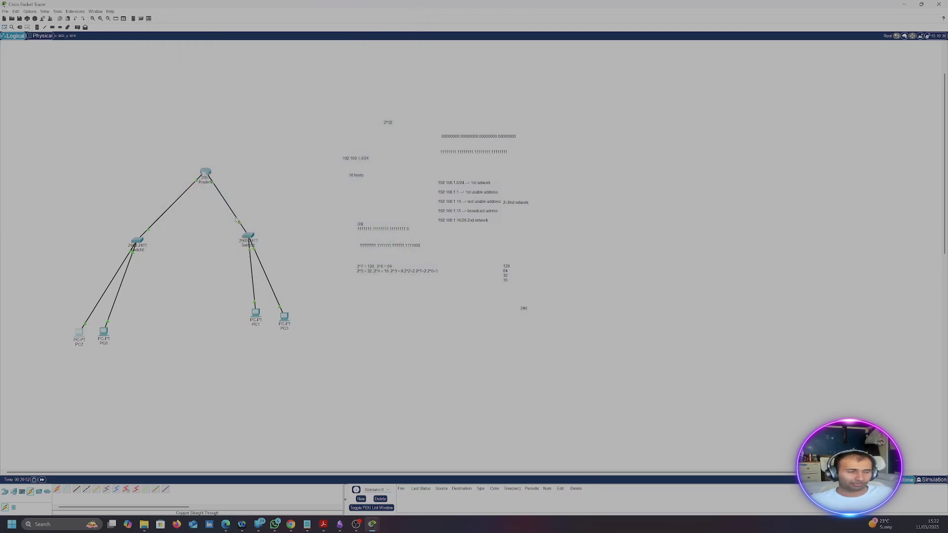
Edit the address-range note so the network reads 192.168.1.16/24 and the first usable address ends in 17, without extra blank lines.
mouse_move(237, 221)
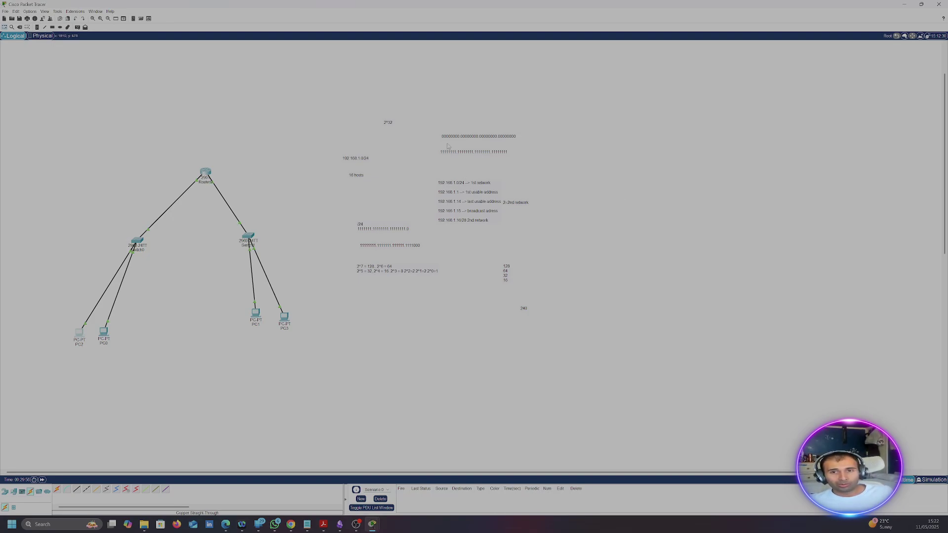
left_click(457, 195)
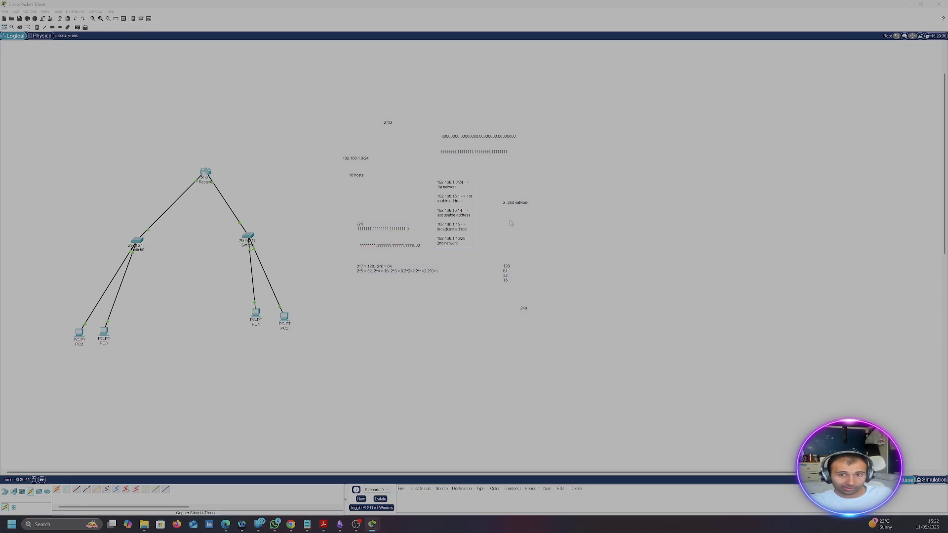
type("7")
key("Up")
key("Up")
key("Return")
key("Return")
key("Return")
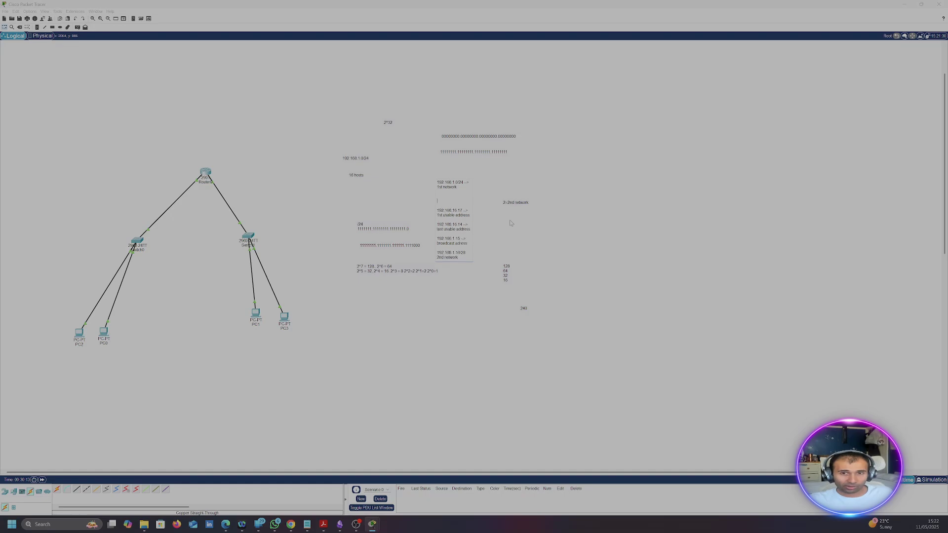
key("BackSpace")
key("BackSpace")
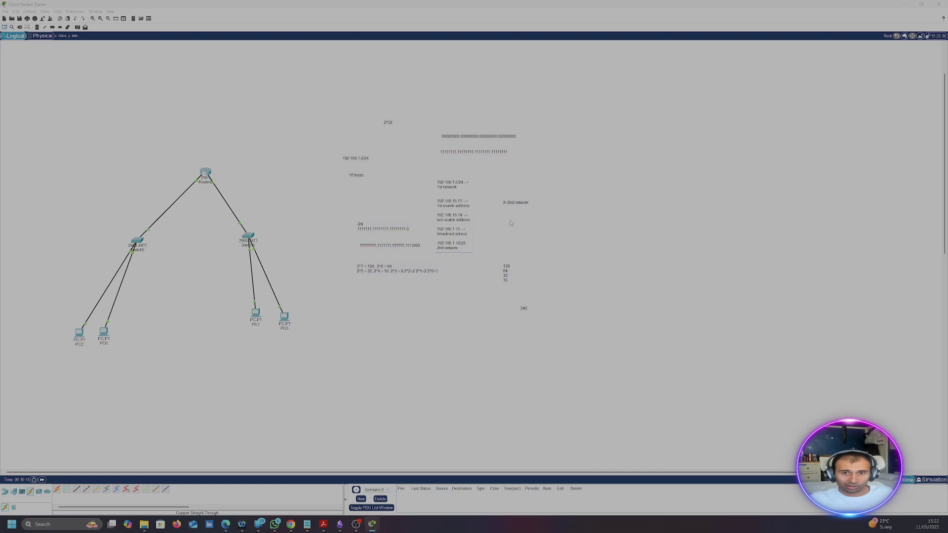
key("BackSpace")
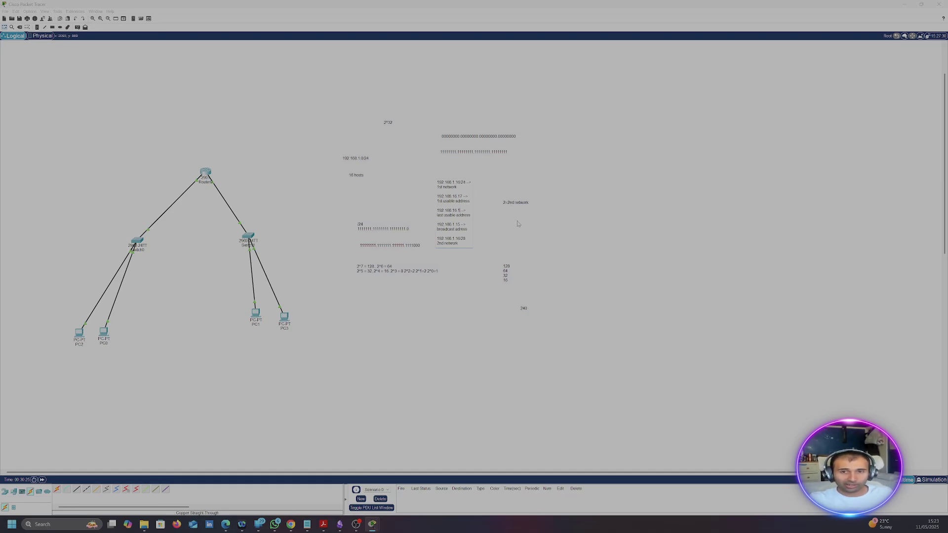
Update the address-range note so the last usable address ends in 30, the broadcast in 31 and the 2nd network in 32.
key("BackSpace")
type("30")
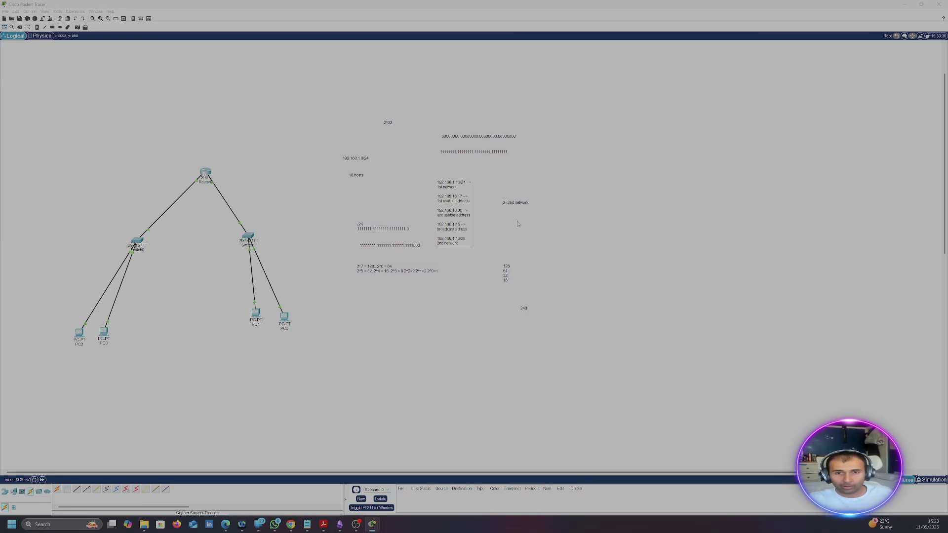
key("BackSpace")
key("BackSpace")
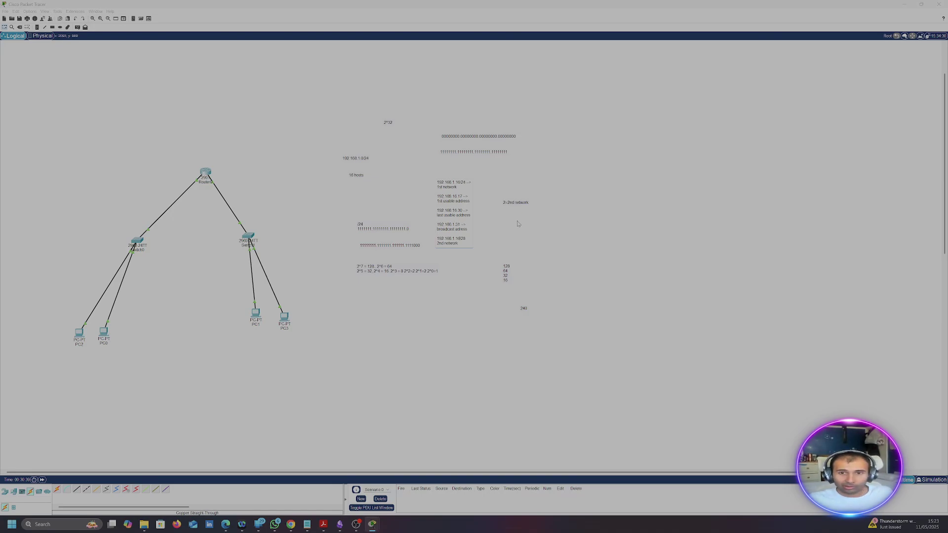
key("BackSpace")
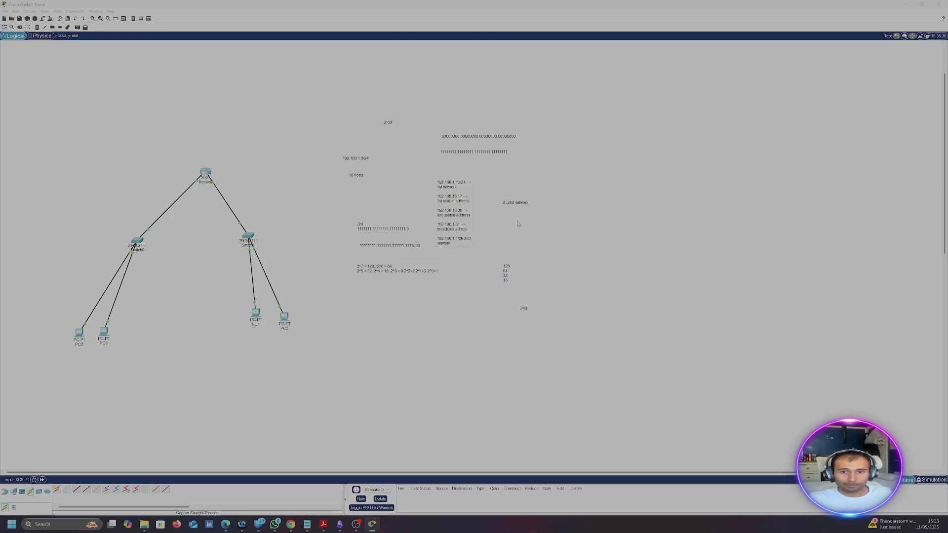
type("32")
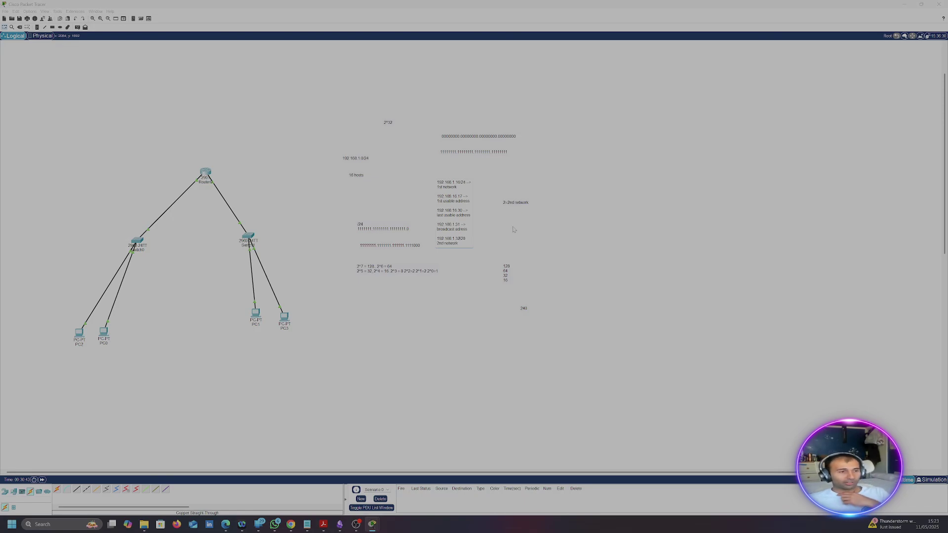
left_click(463, 258)
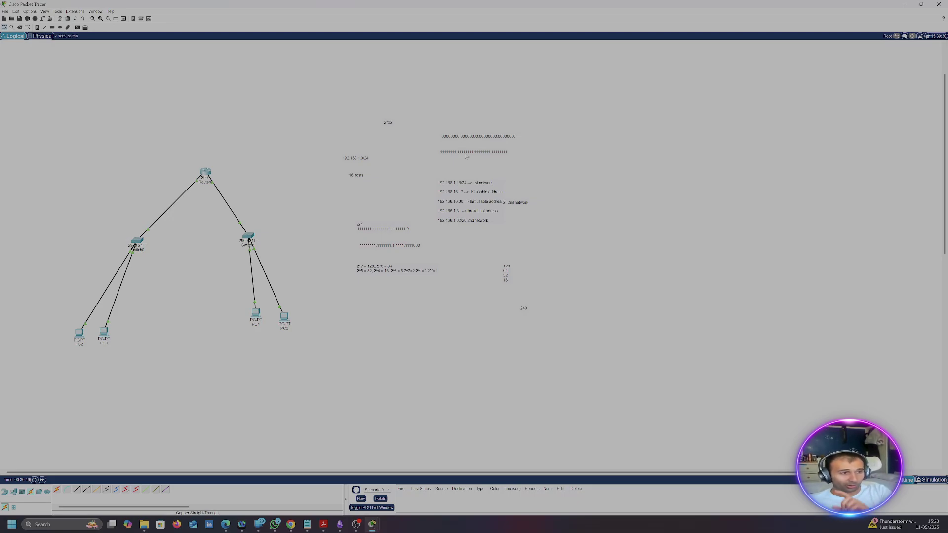
Replace "1st" on the address-range note's first line with "new 16 host network".
double_click(481, 188)
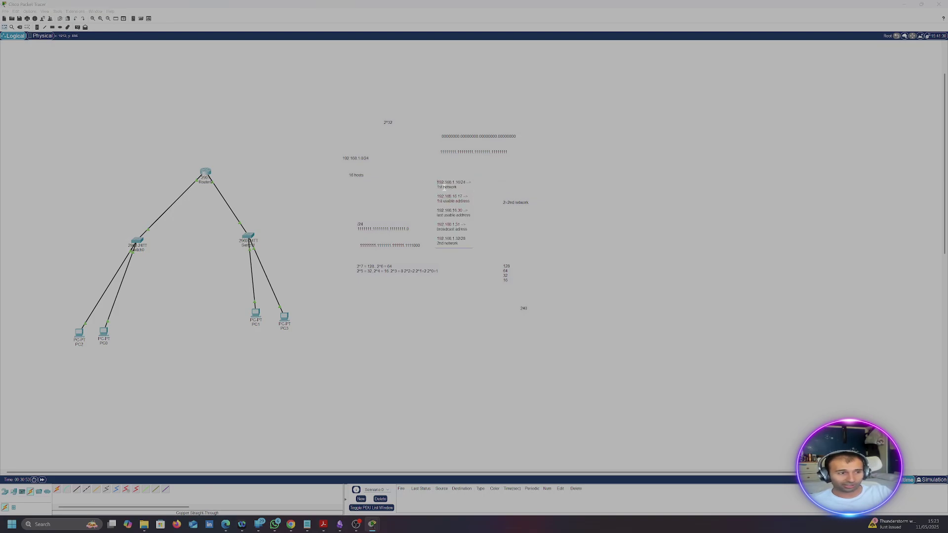
left_click(446, 188)
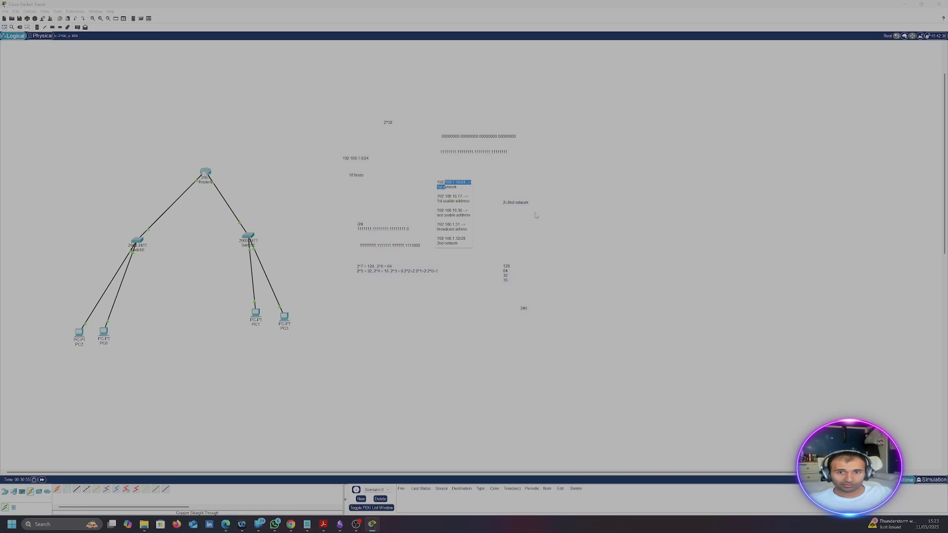
left_click(537, 215)
key("BackSpace")
key("BackSpace")
key("BackSpace")
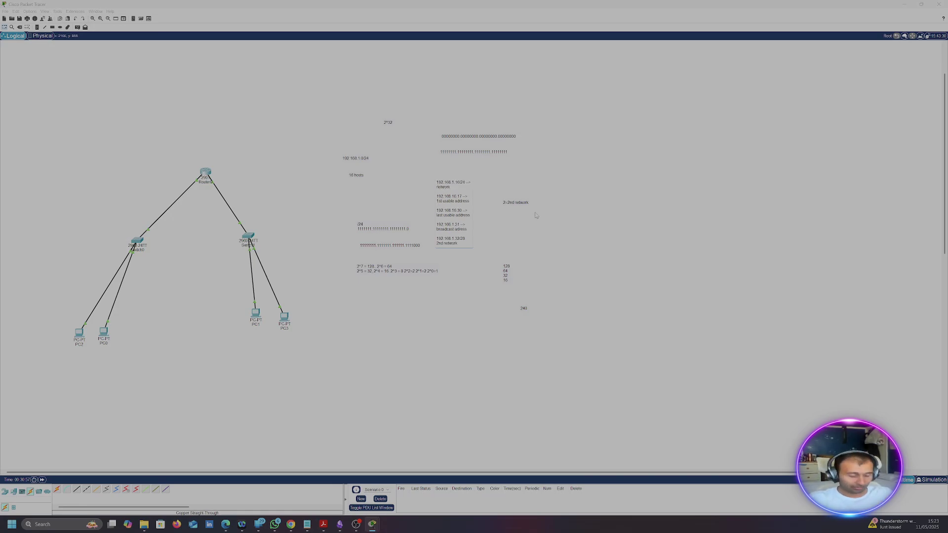
type("new ")
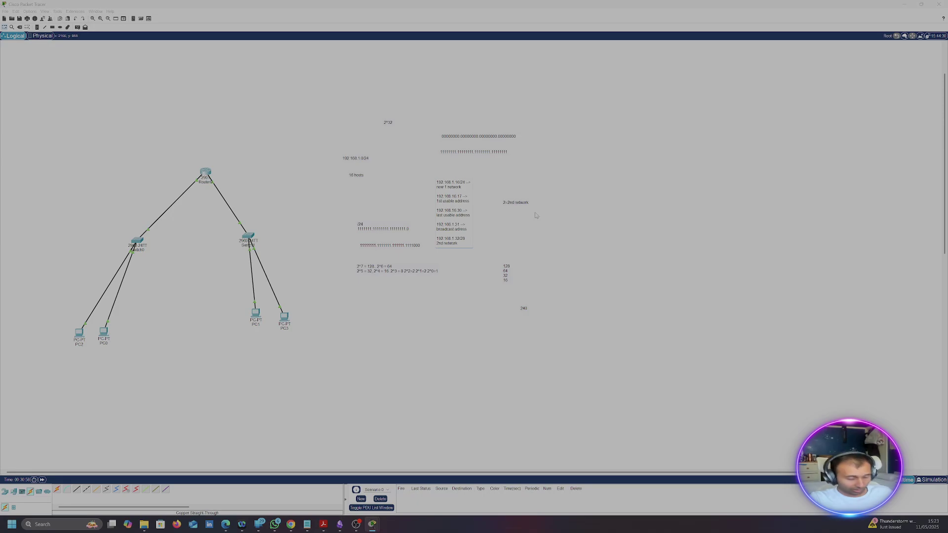
type("16 host new ")
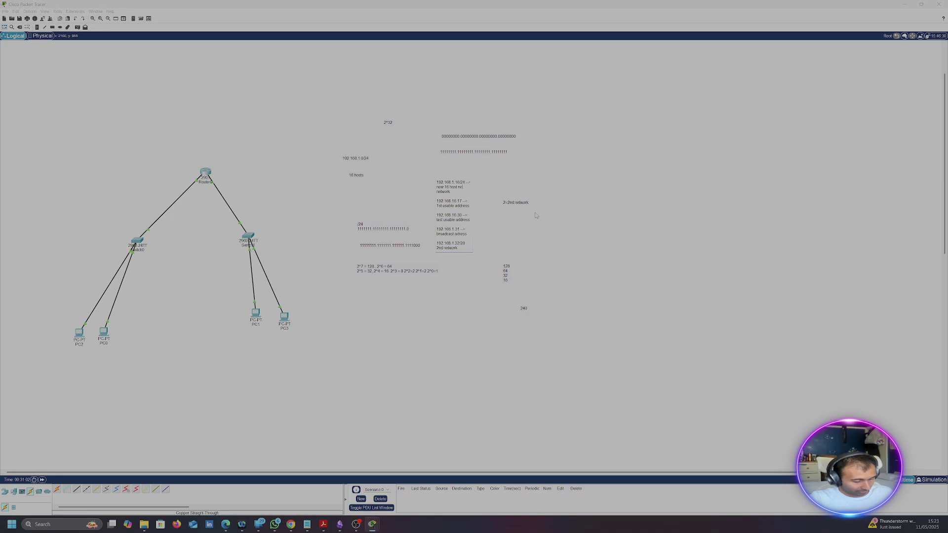
type("twork")
left_click(369, 396)
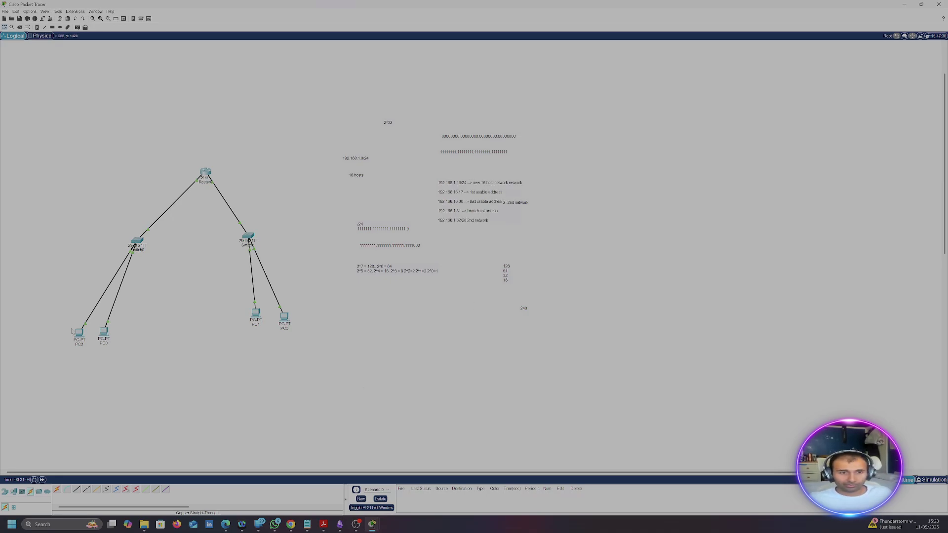
Open Router0's command line interface at a fresh prompt and move its window farther away from the topology.
mouse_move(253, 320)
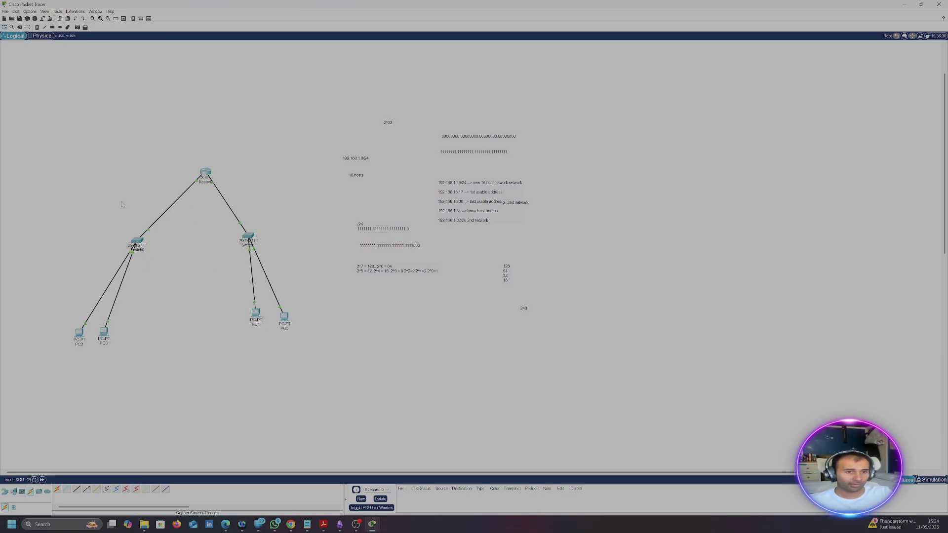
left_click(204, 175)
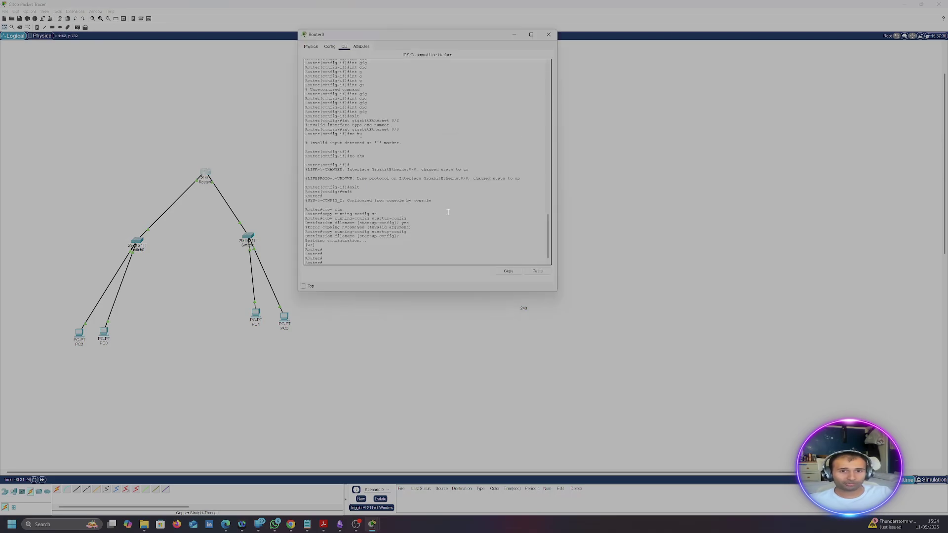
key("Return")
key("Return")
key("Return")
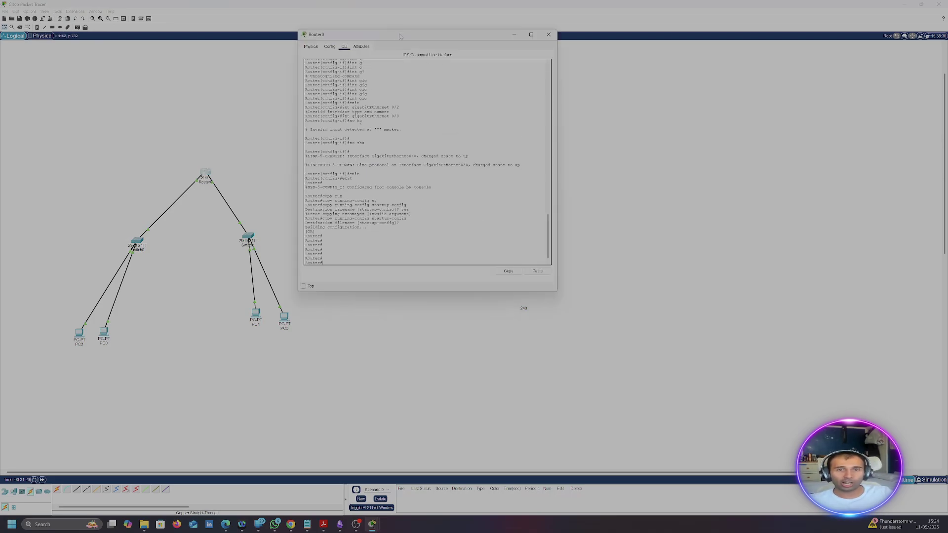
left_click_drag(400, 36, 504, 64)
left_click(551, 206)
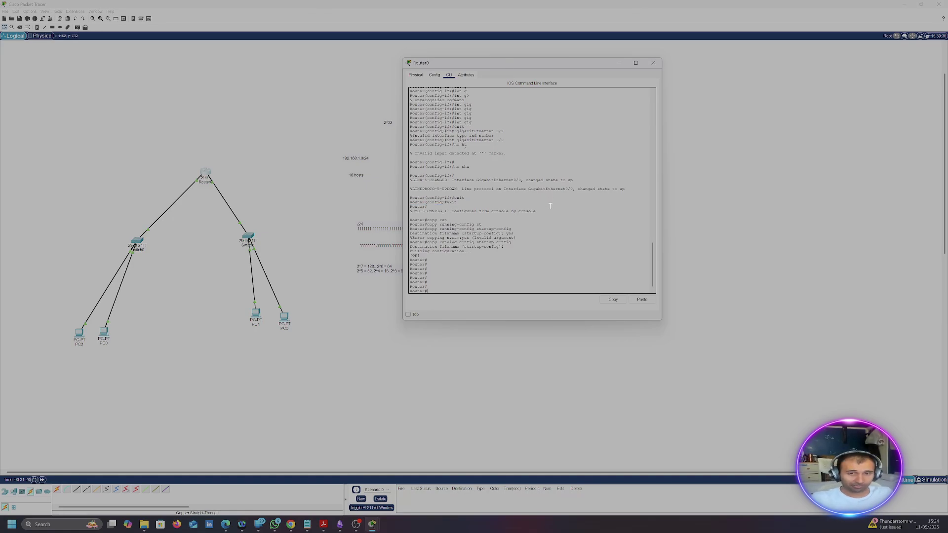
Try to enter Router0's global configuration mode with the command conft, and close the unresponsive command line window.
key("Return")
key("Return")
key("Return")
key("Return")
type("cofcnmt")
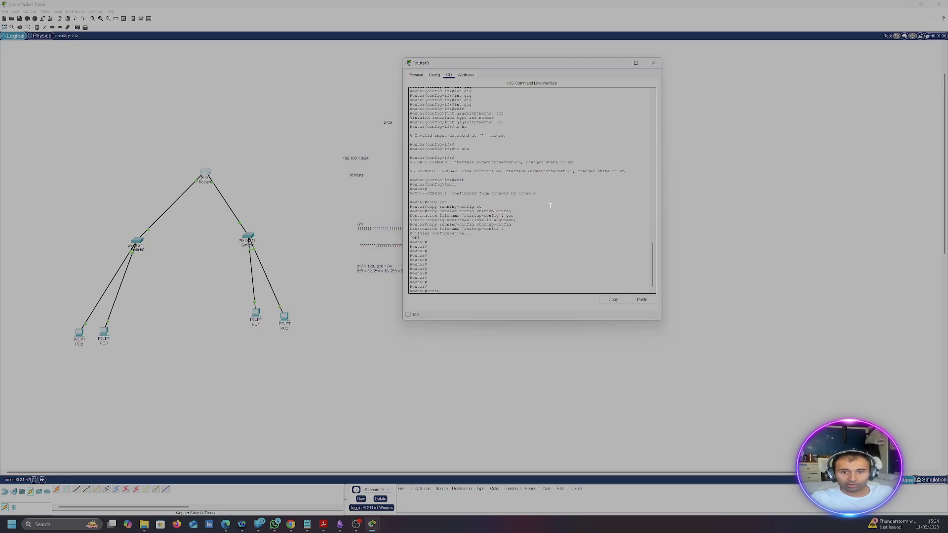
type("t")
key("Return")
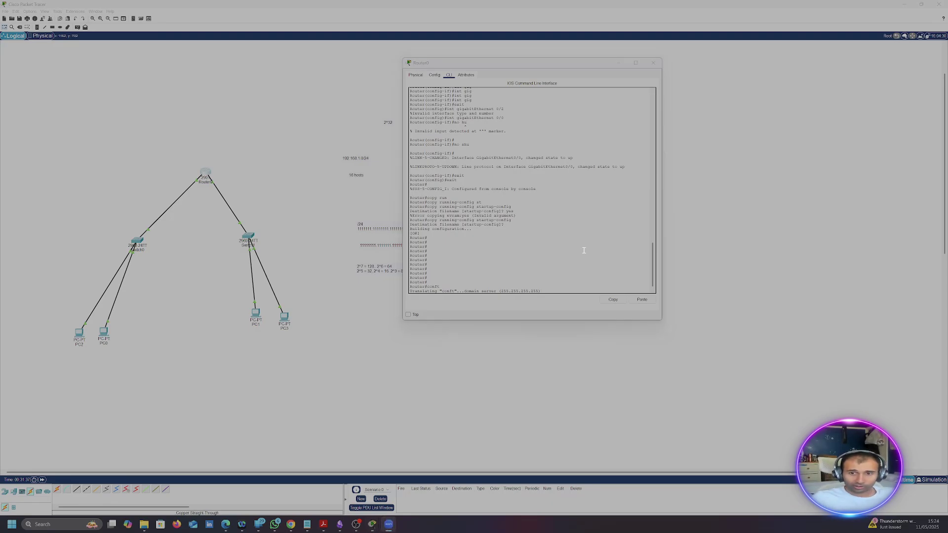
left_click(578, 287)
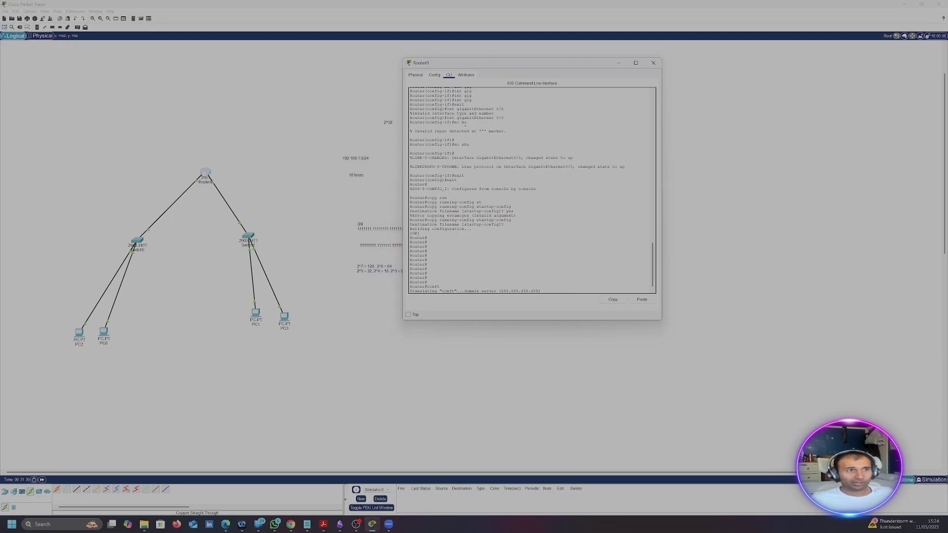
left_click(554, 274)
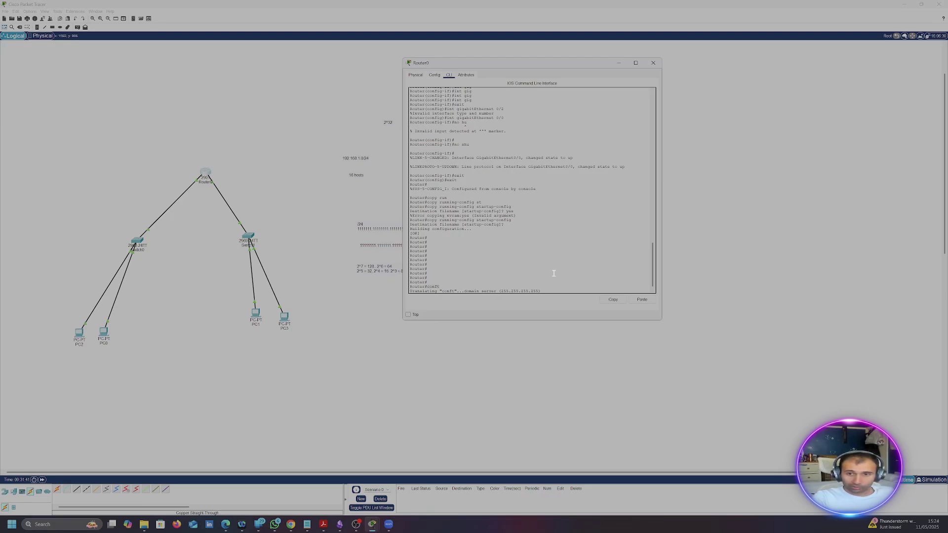
left_click(585, 291)
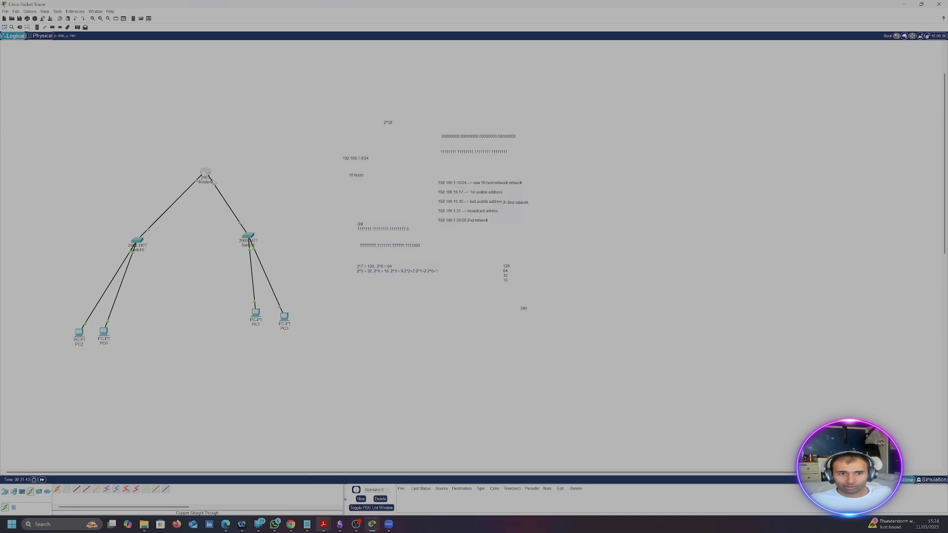
left_click(206, 172)
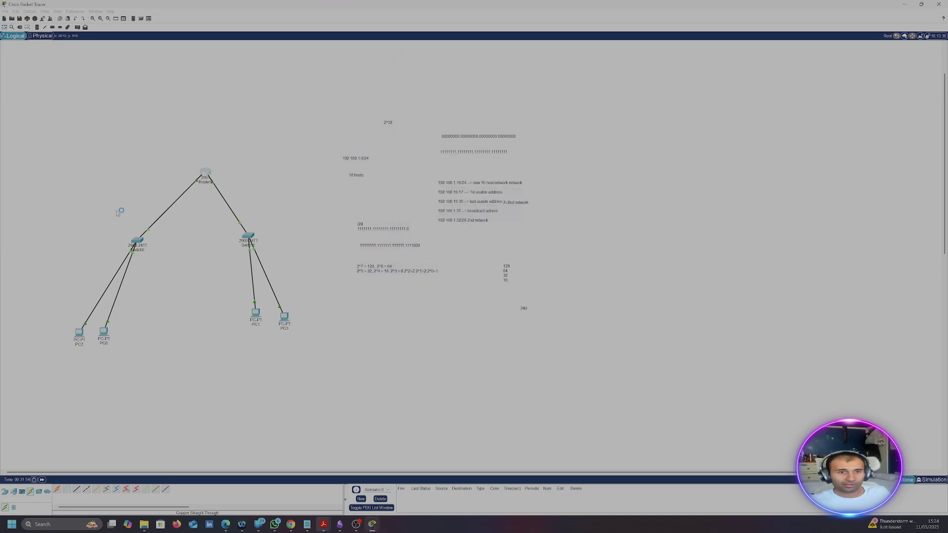
left_click(163, 254)
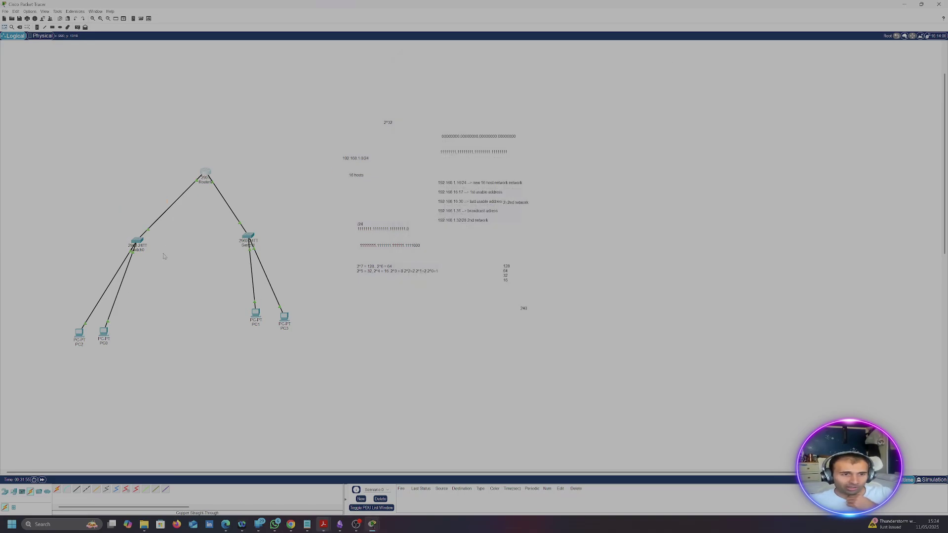
Give PC0 the static address 192.168.16.18, subnet mask 255.255.255.240 and default gateway 192.168.16.17, and close its window.
left_click(104, 333)
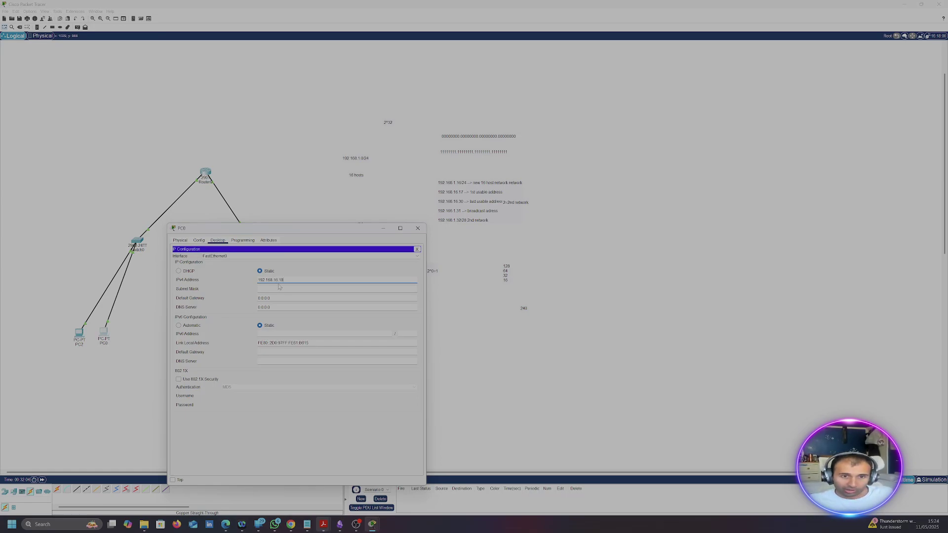
left_click(285, 291)
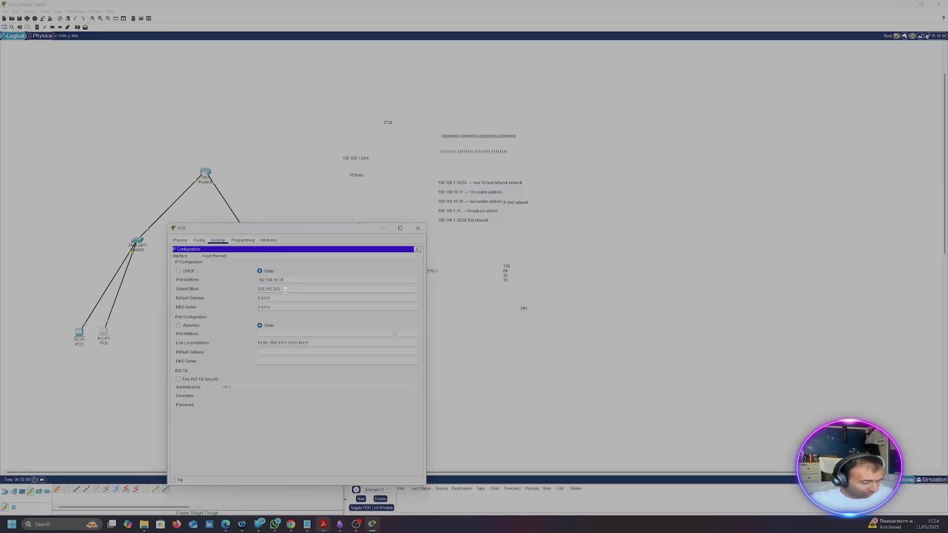
left_click(306, 299)
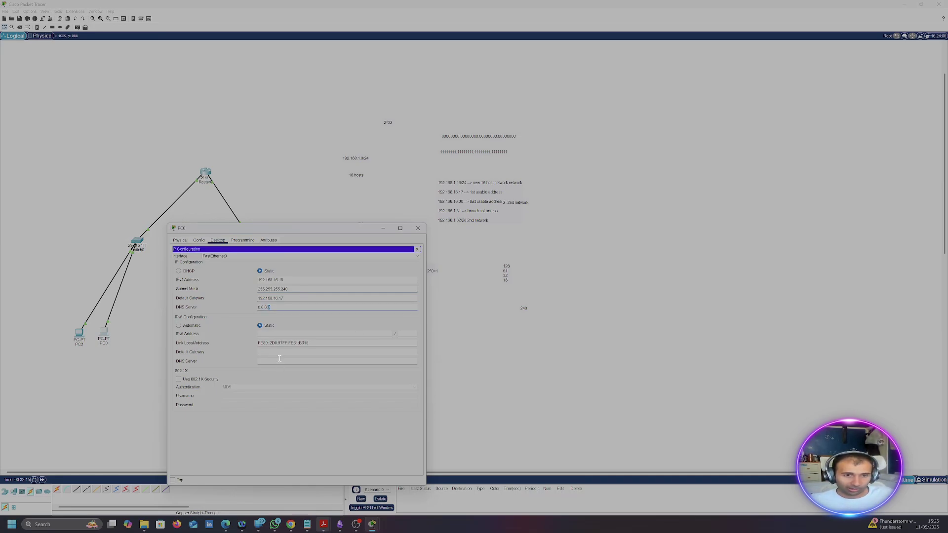
left_click(419, 229)
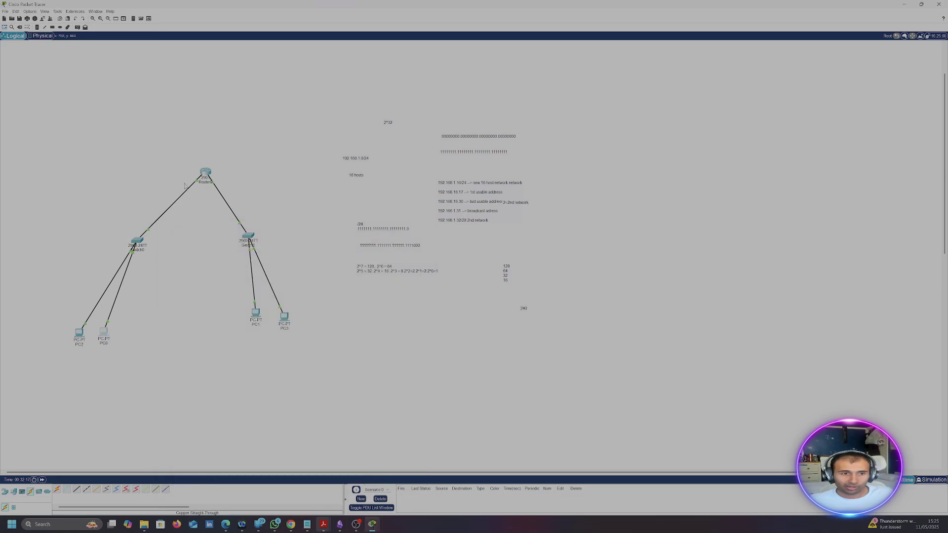
Reopen Router0's command line interface, bring its window fully into view and get fresh privileged prompts.
left_click(205, 175)
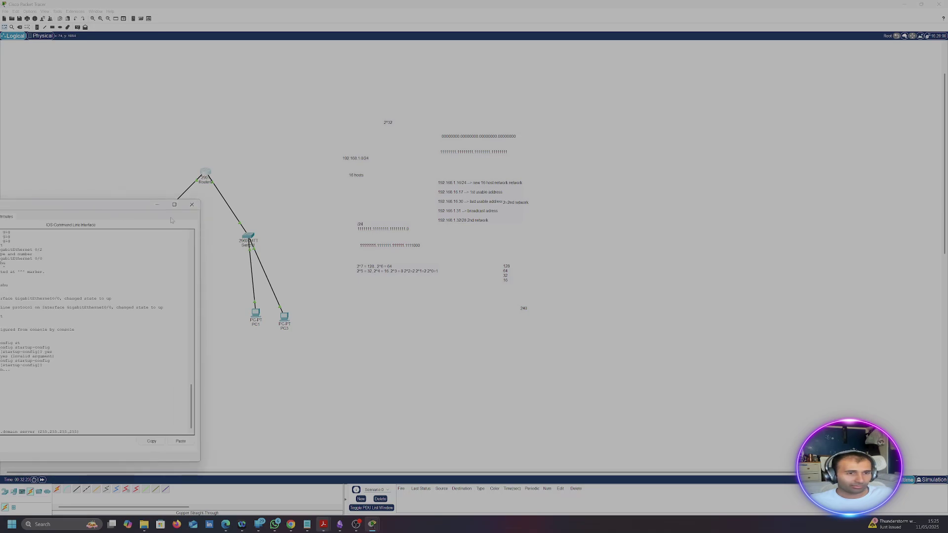
left_click_drag(49, 208, 166, 190)
double_click(107, 304)
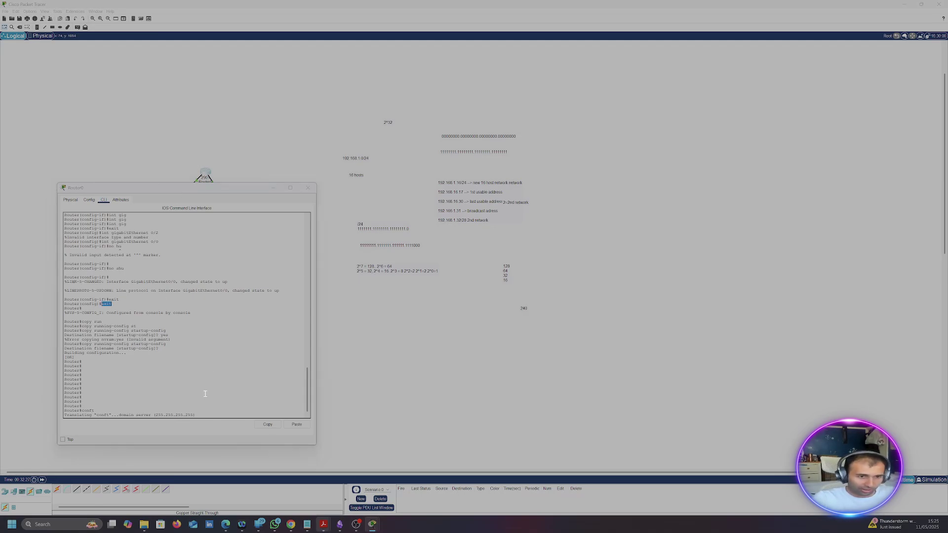
left_click(275, 346)
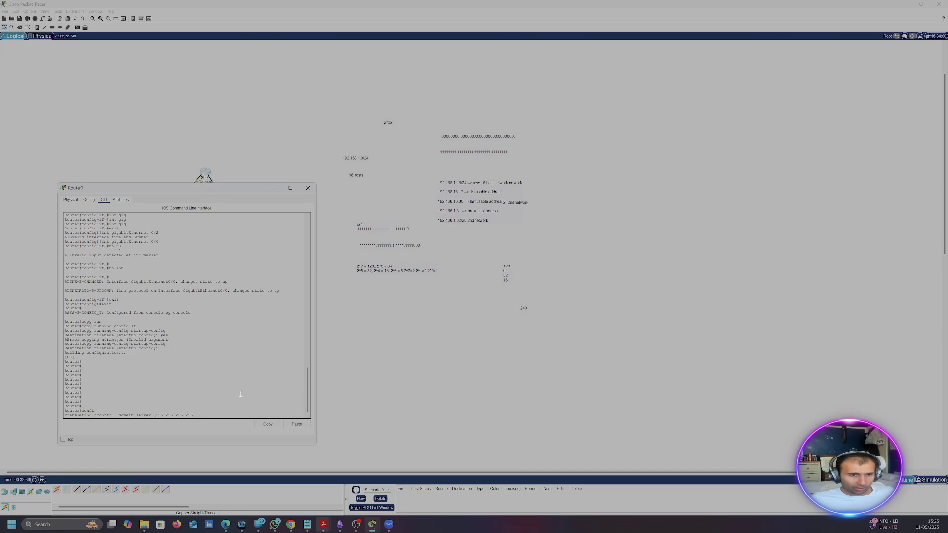
key("Return")
key("Return")
key("Return")
key("Return")
key("Return")
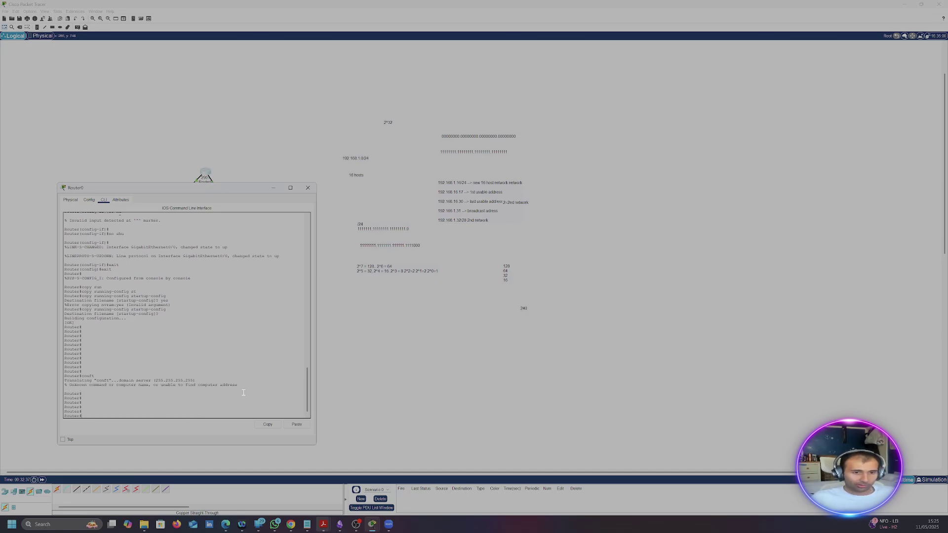
key("Return")
key("Return")
key("Return")
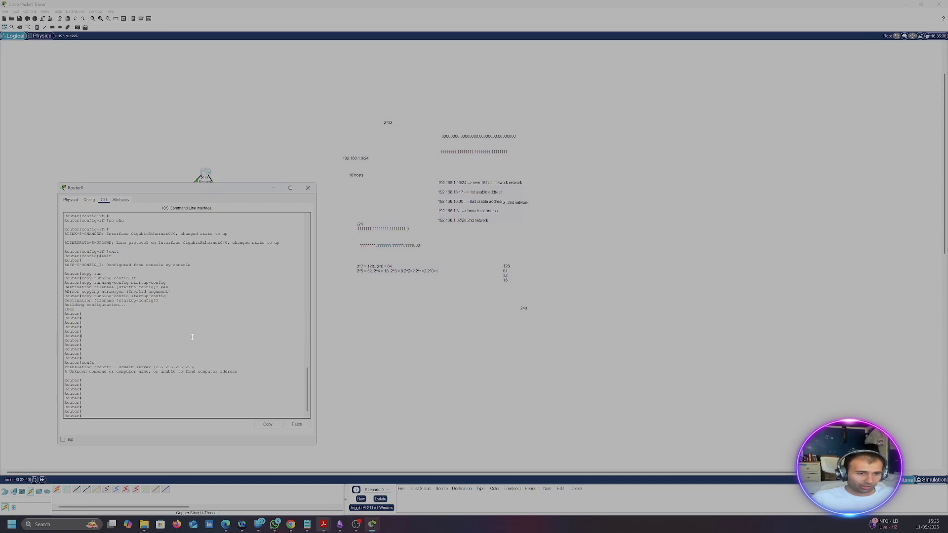
key("Return")
key("Return")
key("Return")
key("Return")
key("Return")
key("Return")
key("Return")
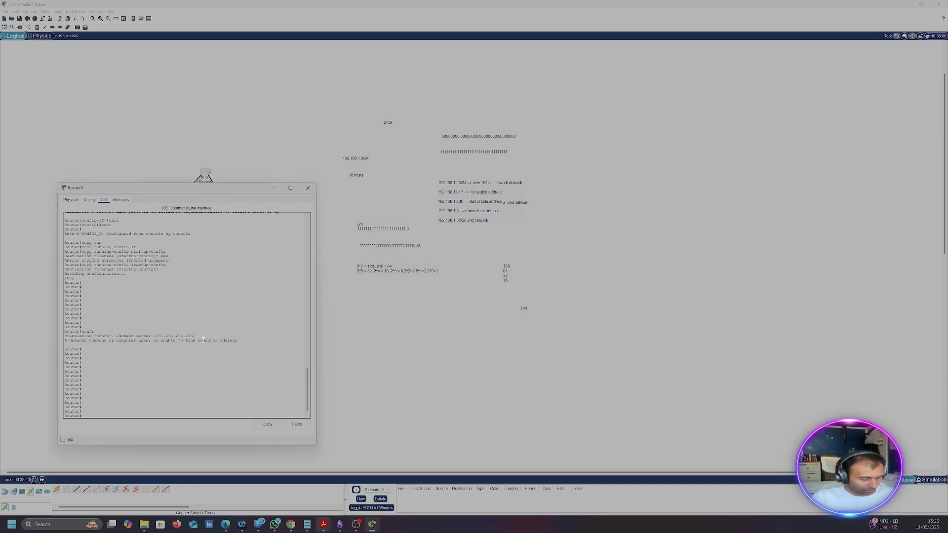
Enter global configuration mode with conf t, try sh ip int br there, and exit back to privileged mode.
type("conf")
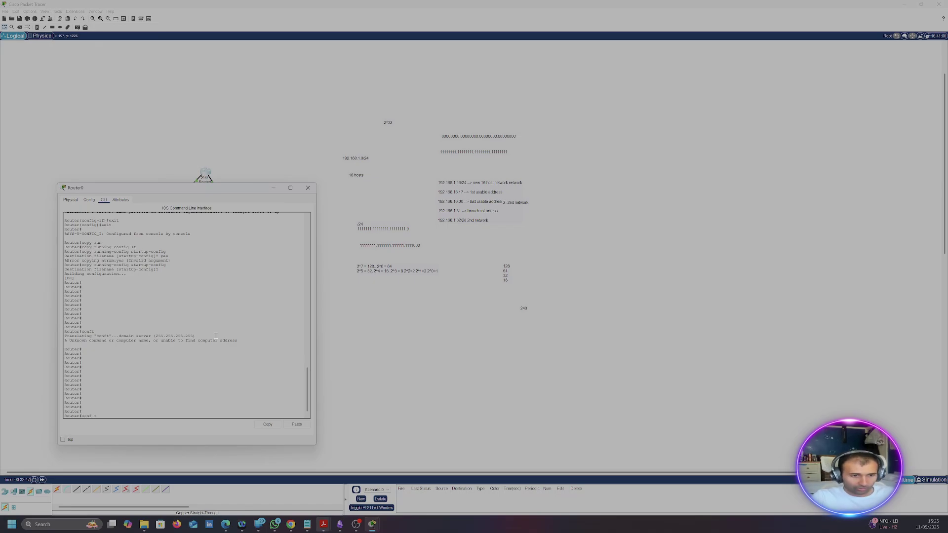
type(" t")
key("Return")
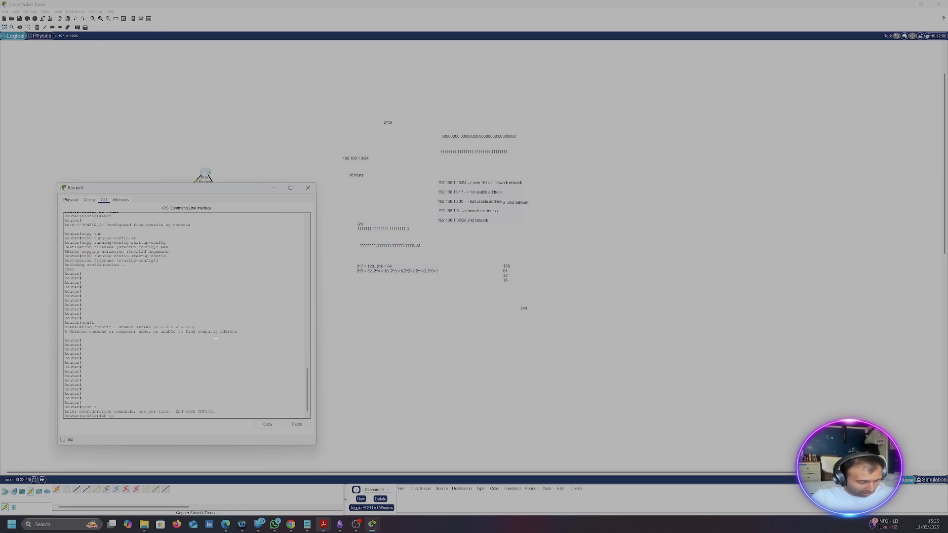
type("sh ip int br")
key("Return")
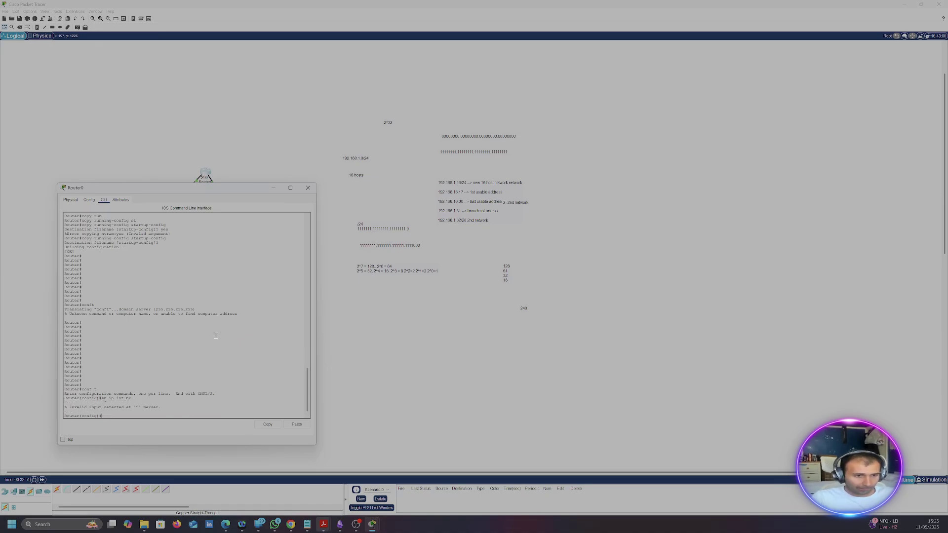
type("exit")
key("Return")
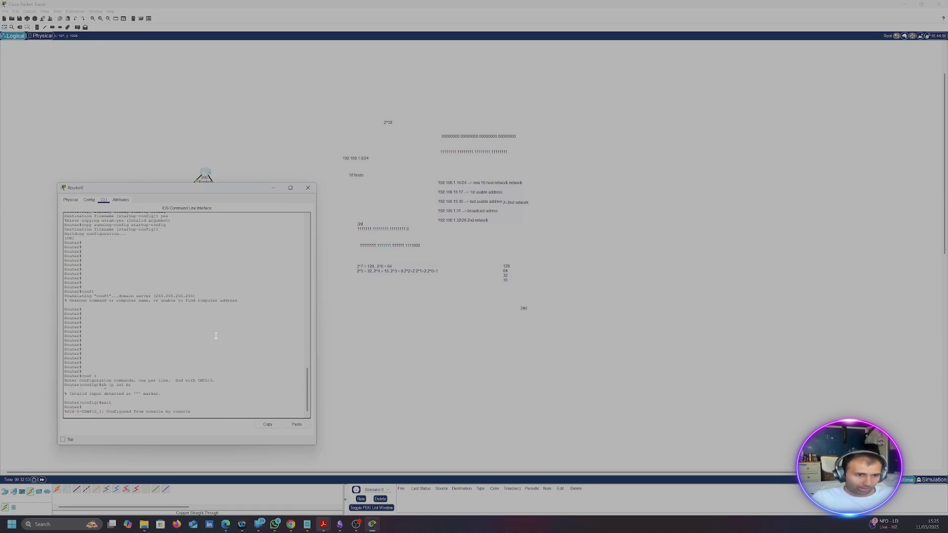
Display Router0's brief IP interface summary from privileged mode with sh ip int br.
key("Return")
type("sh pip int b")
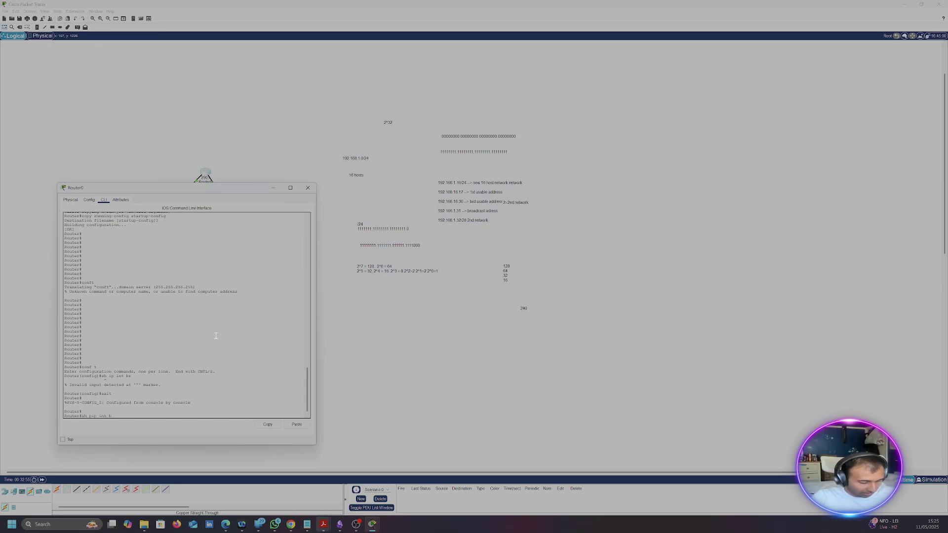
type("r")
key("Return")
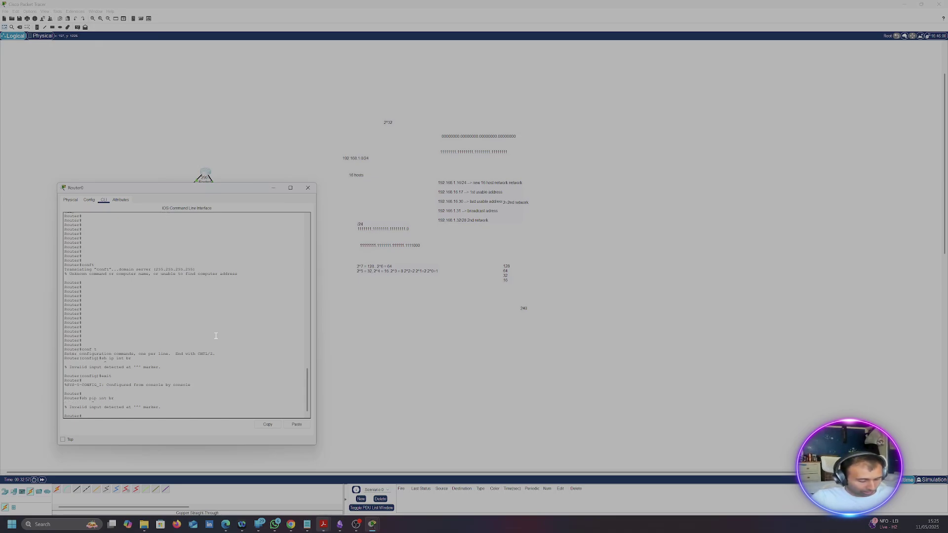
type("sh ip int bre")
key("Return")
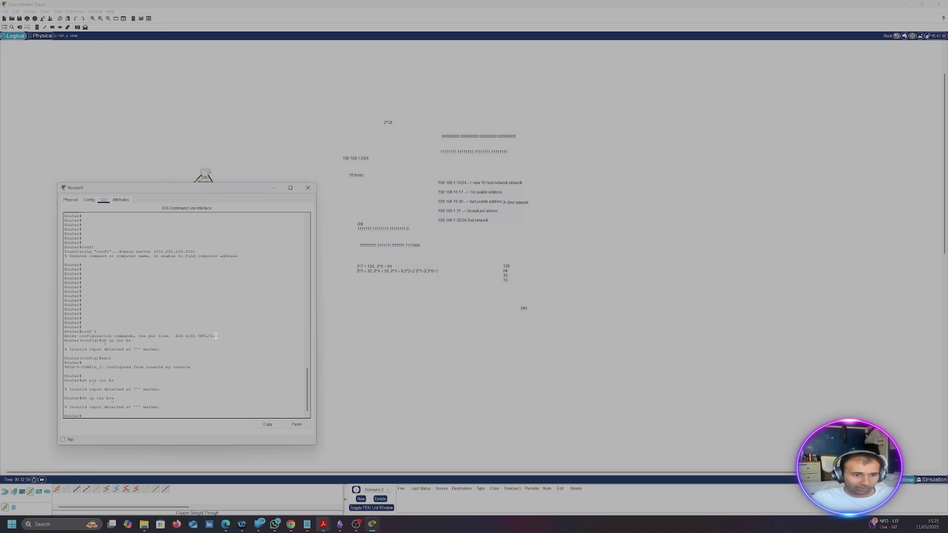
key("BackSpace")
key("Return")
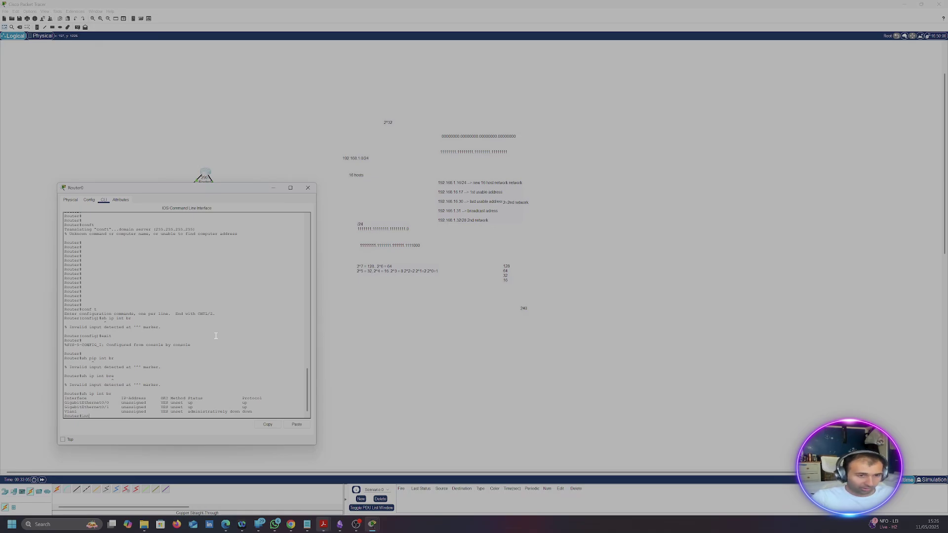
Try to complete an interface command for the gigabit port from the privileged prompt, and clear the line.
type("gf")
key("Tab")
key("BackSpace")
key("Tab")
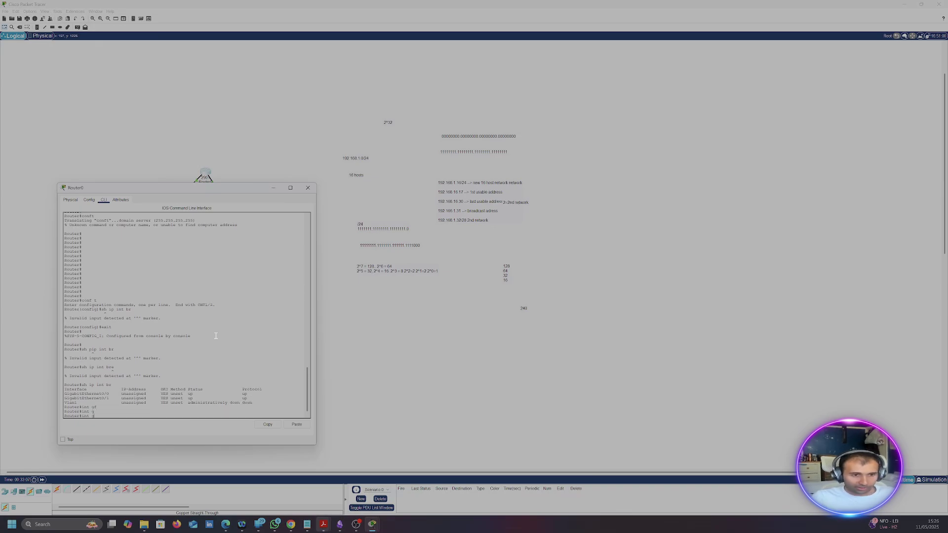
key("Tab")
key("Tab")
key("BackSpace")
key("BackSpace")
key("BackSpace")
Enter global configuration mode on Router0 and open interface gigabitEthernet 0/0 for configuration.
type("con")
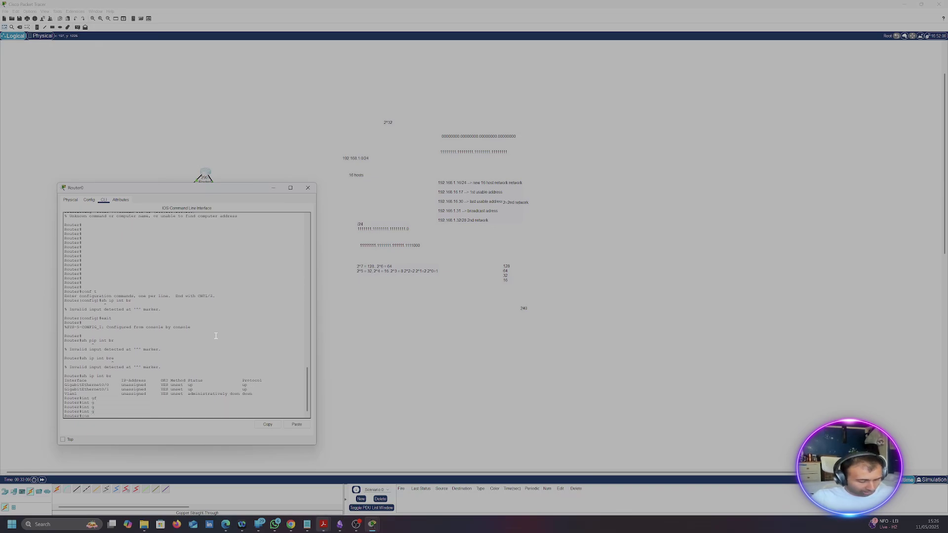
type("f t")
key("Return")
type("int gi")
key("Tab")
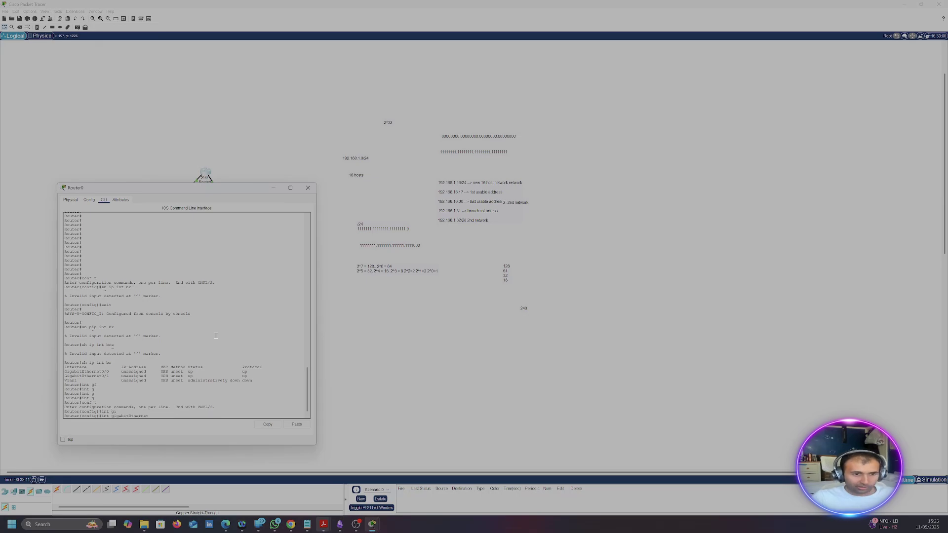
type("0/")
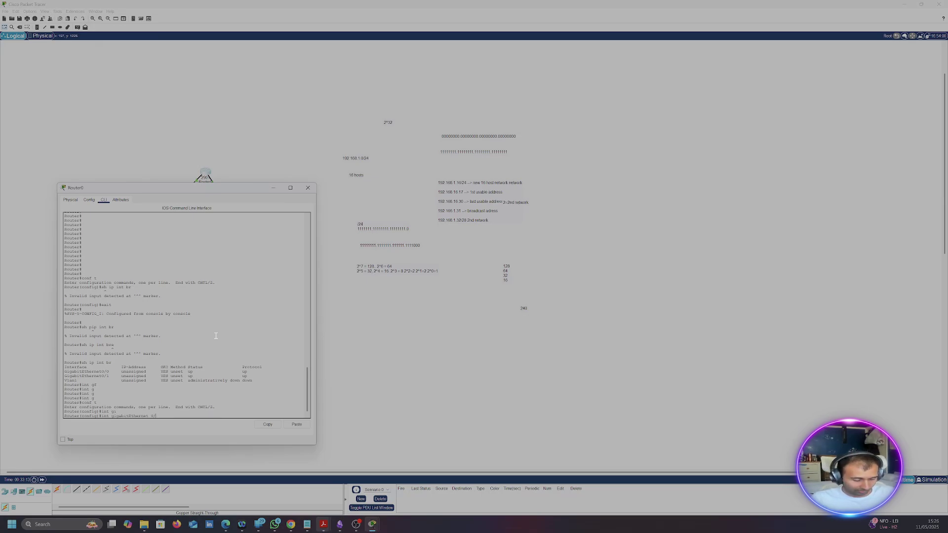
type("0")
key("Return")
key("Return")
key("Return")
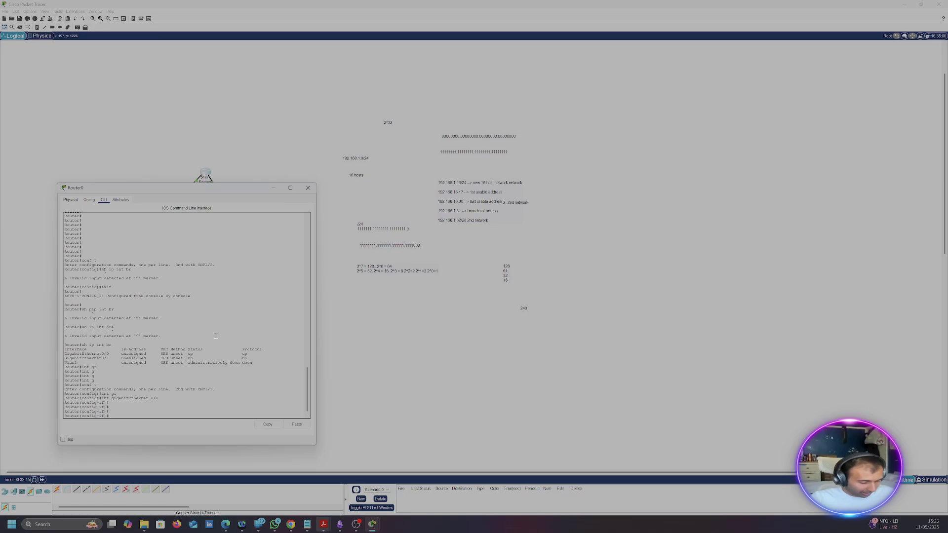
Assign 192.168.16.17 with mask 255.255.255.240 to gigabitEthernet 0/0, enable it with no shu, and close Router0's window.
type("dj")
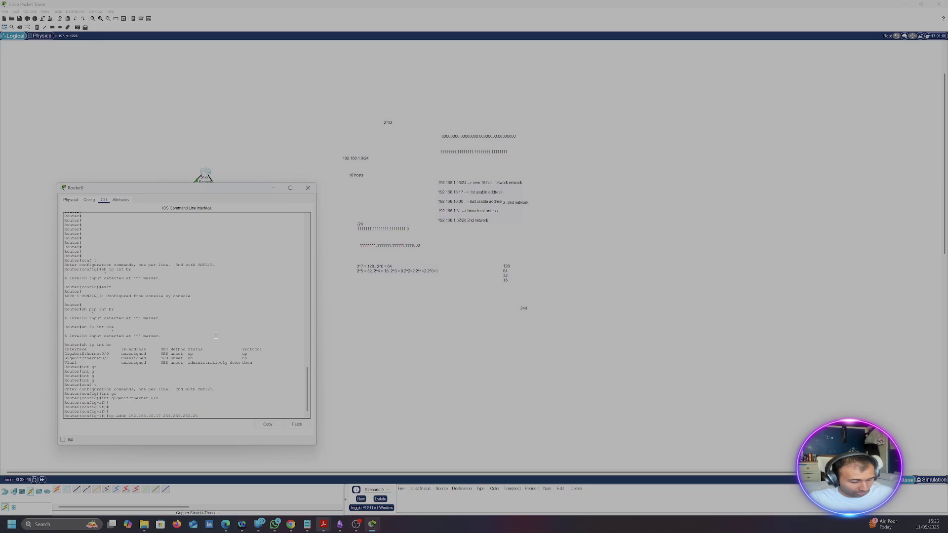
key("Return")
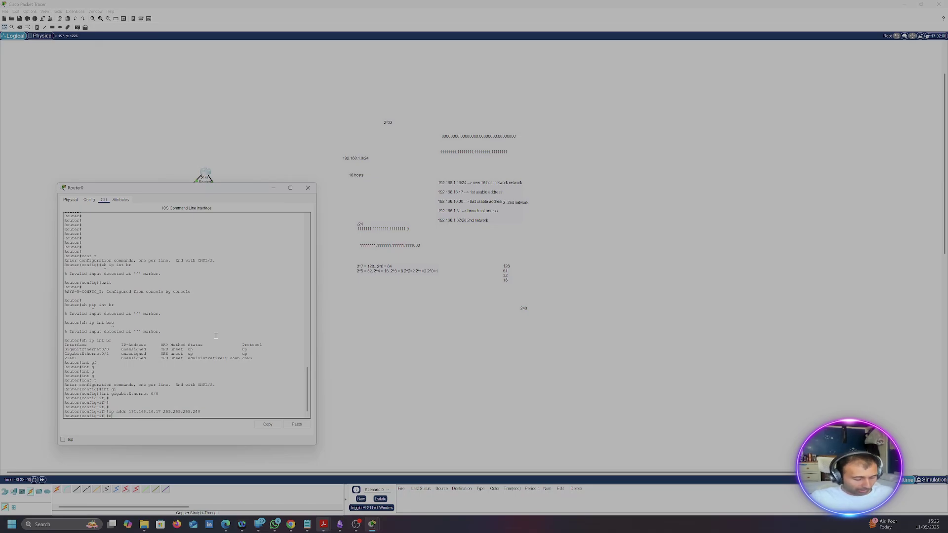
type("no shu")
key("Return")
key("Return")
key("Return")
key("Return")
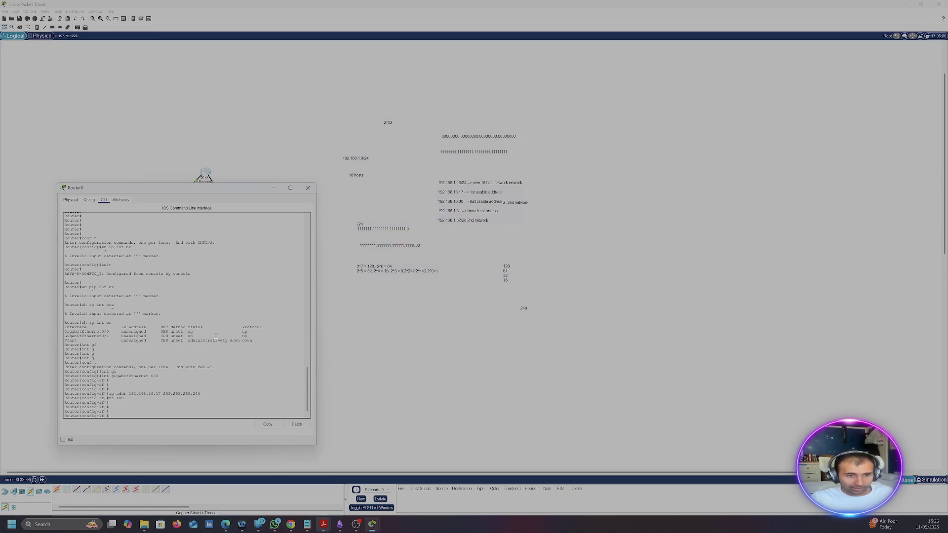
left_click(308, 188)
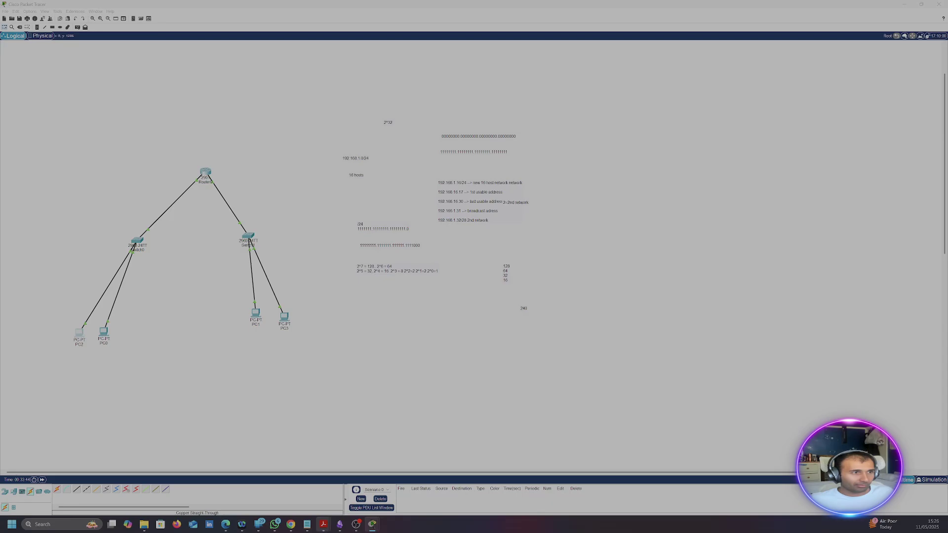
Open PC2's Command Prompt and display its IP configuration with ipconfig.
left_click(79, 332)
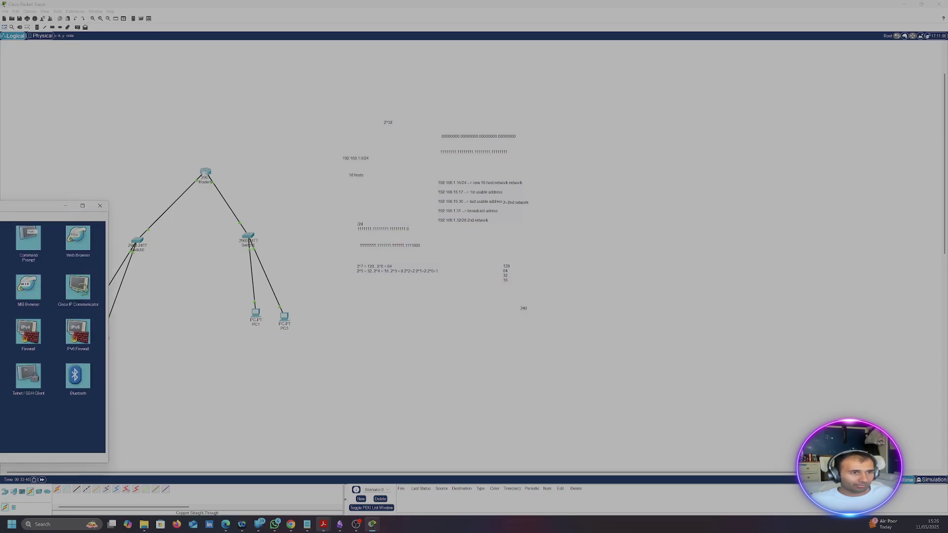
left_click_drag(12, 202, 134, 210)
left_click(145, 243)
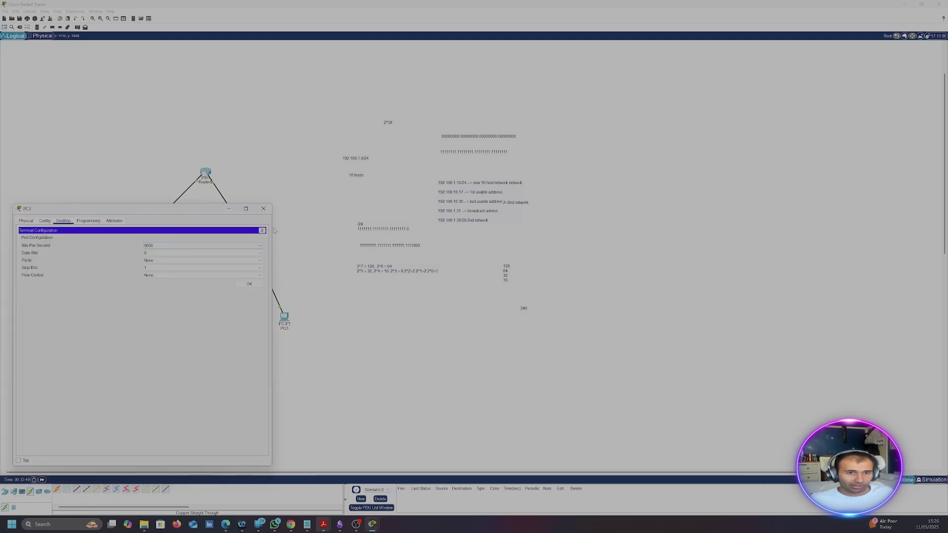
left_click(262, 231)
left_click(191, 241)
key("Return")
key("Return")
key("Return")
key("Return")
key("Return")
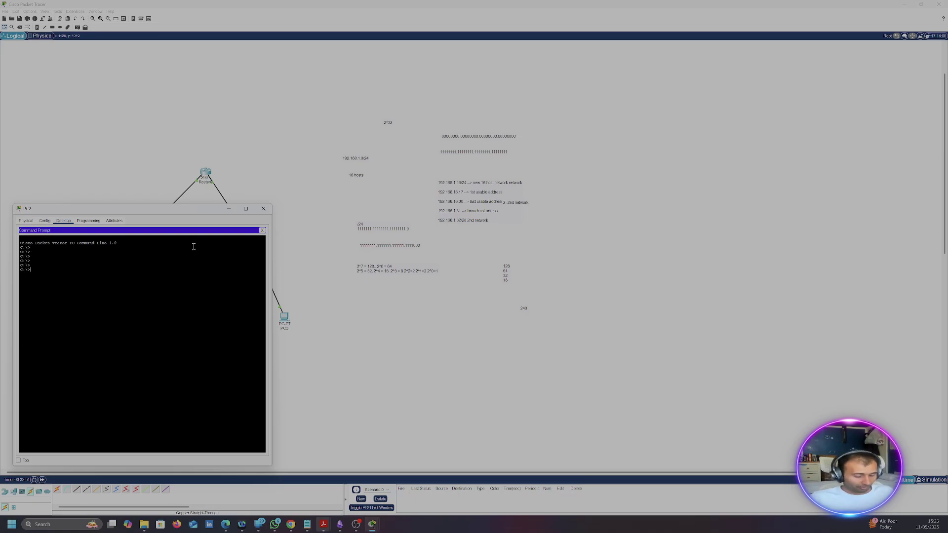
type("ipconfig")
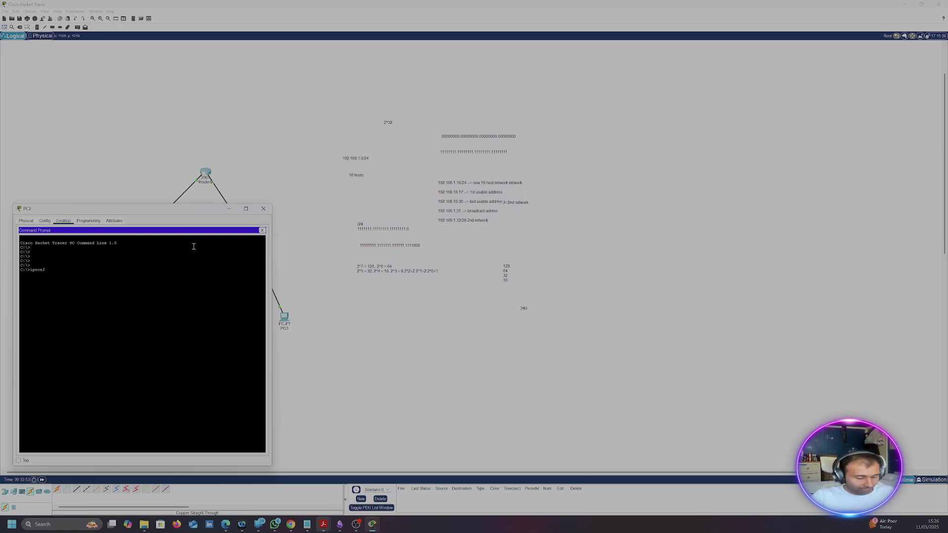
key("Return")
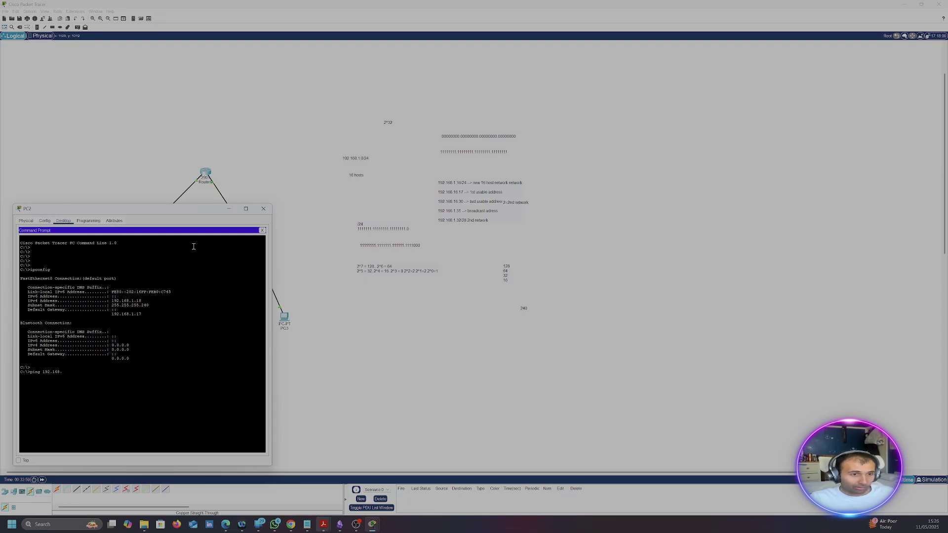
Ping 192.168.16.17 from PC2 in the enlarged window, and abort the ping.
type("7")
key("Return")
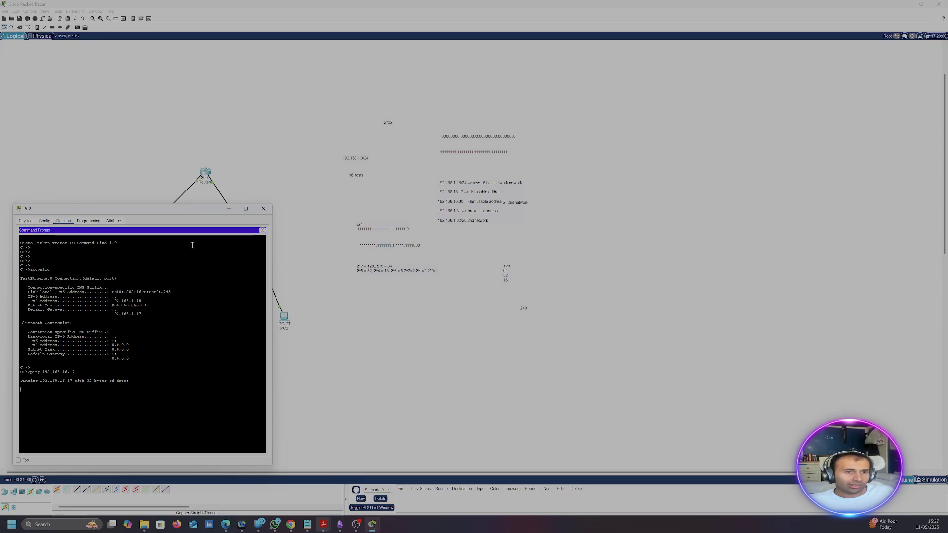
left_click_drag(92, 212, 113, 212)
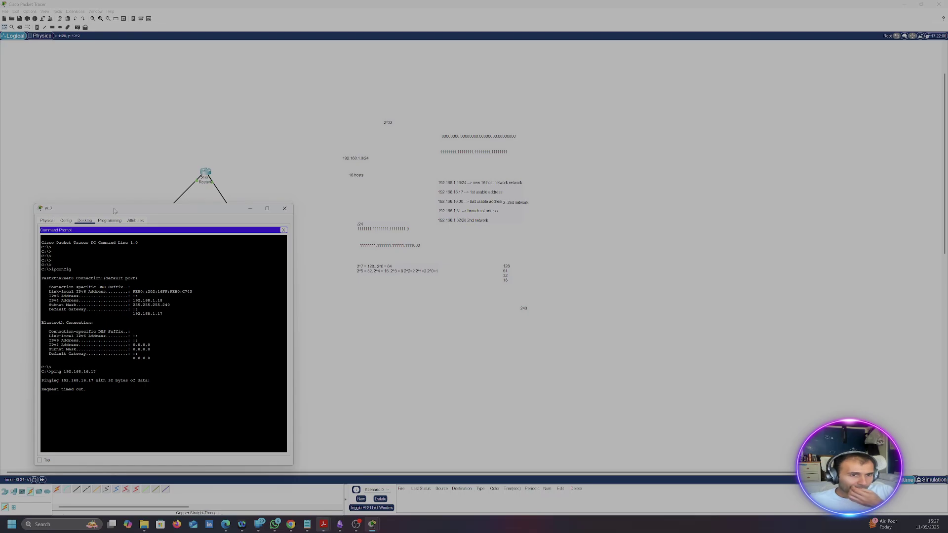
double_click(113, 211)
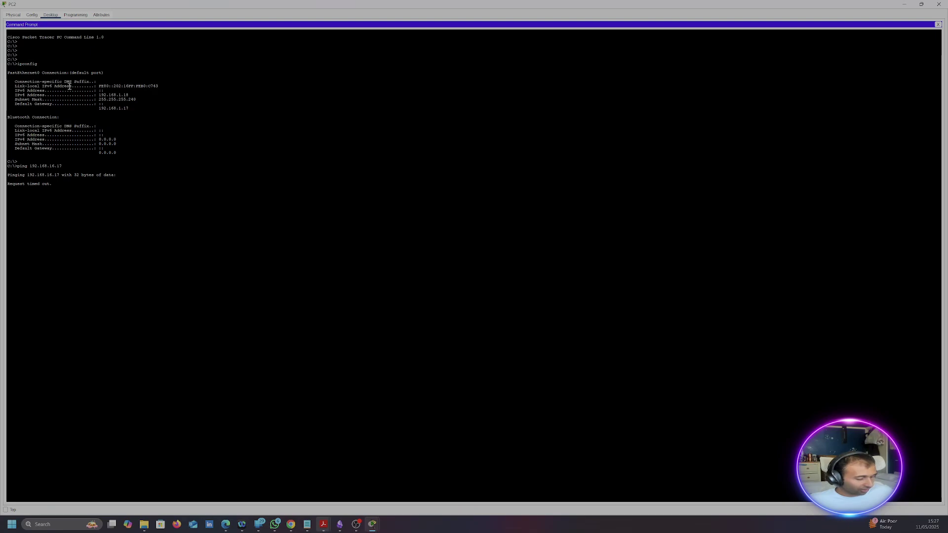
key("ctrl+c")
key("Return")
key("Return")
Set PC2's IPv4 default gateway to 192.168.16.17 and return to its Command Prompt.
left_click(13, 15)
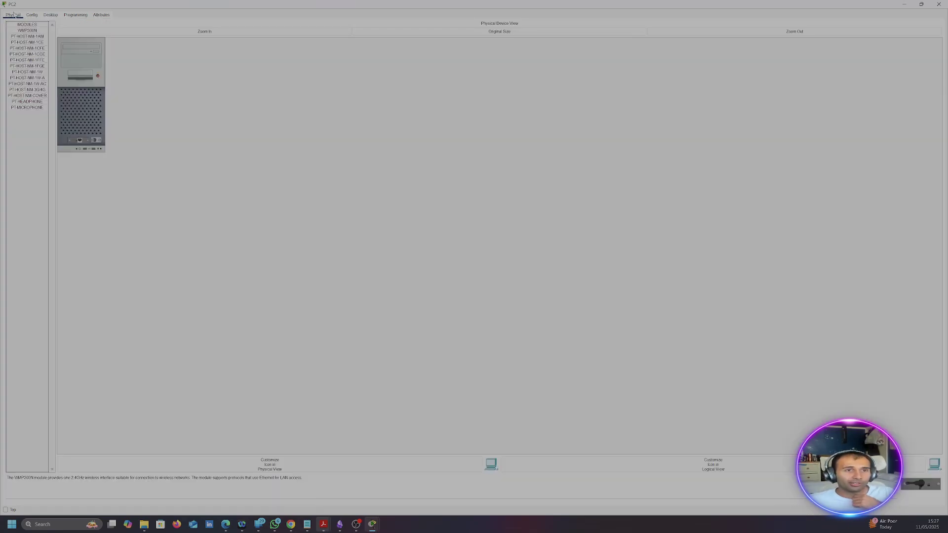
left_click(32, 15)
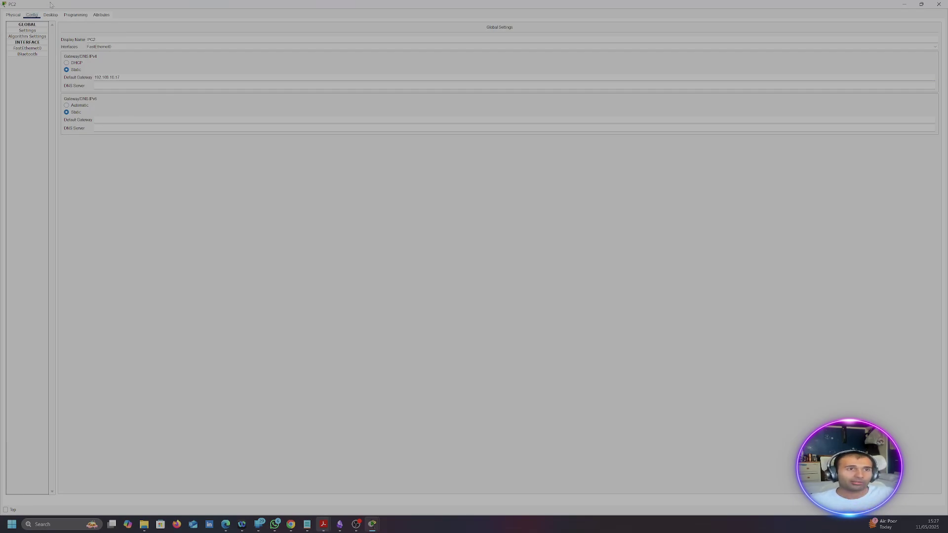
left_click(15, 16)
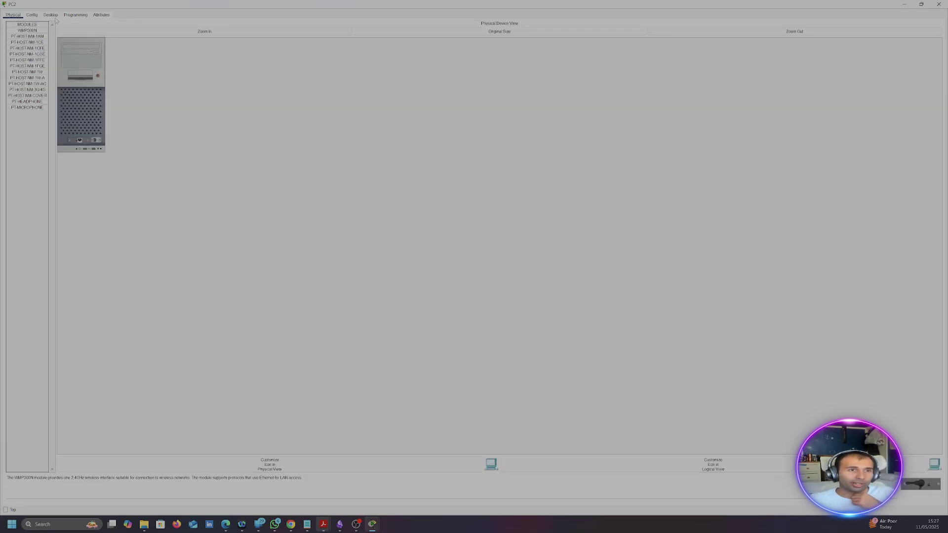
left_click(75, 15)
left_click(51, 16)
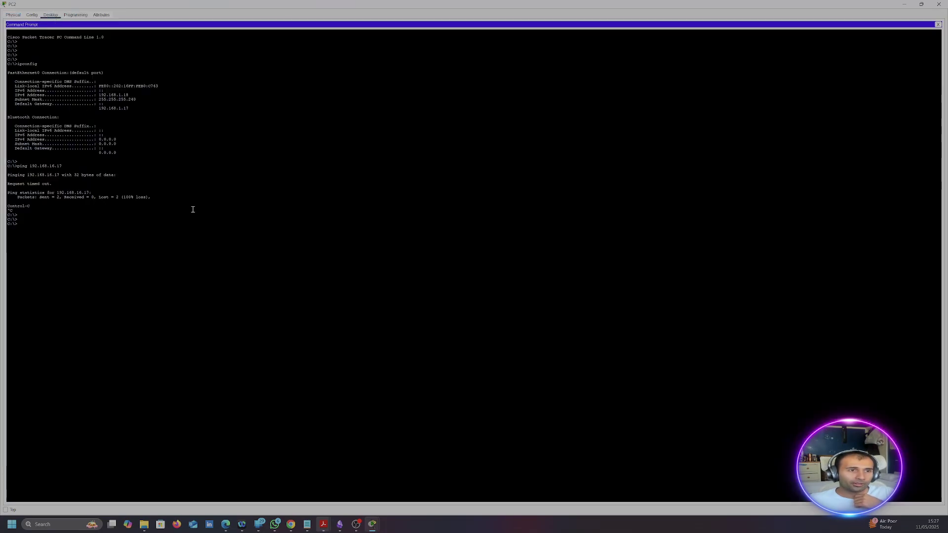
Rerun ipconfig on PC2, ping 192.168.16.17 again, and close PC2's window.
key("Up")
key("Up")
key("Return")
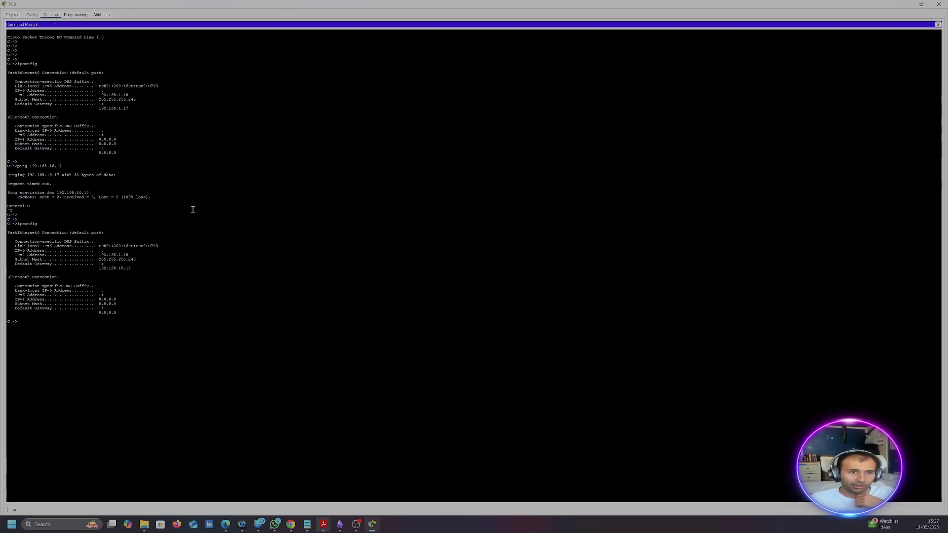
key("Up")
key("Up")
key("Return")
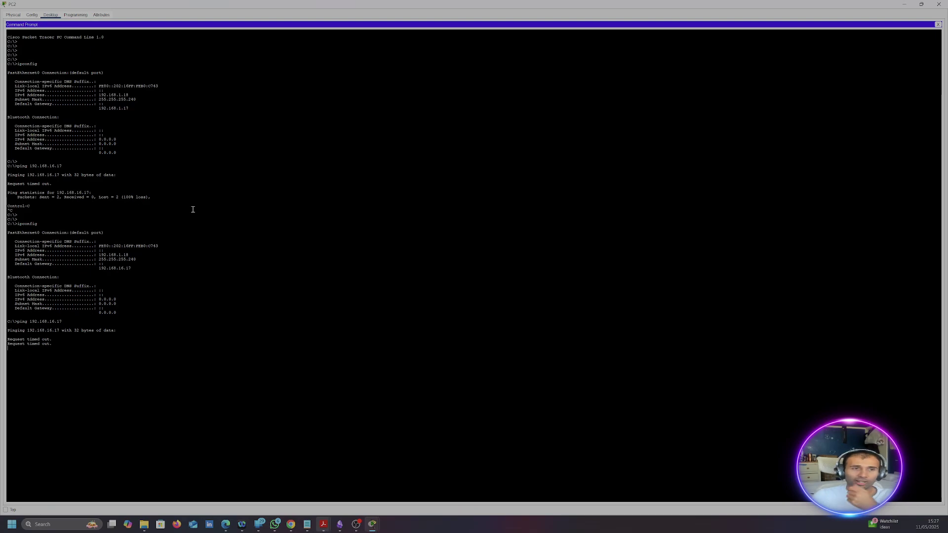
left_click(939, 24)
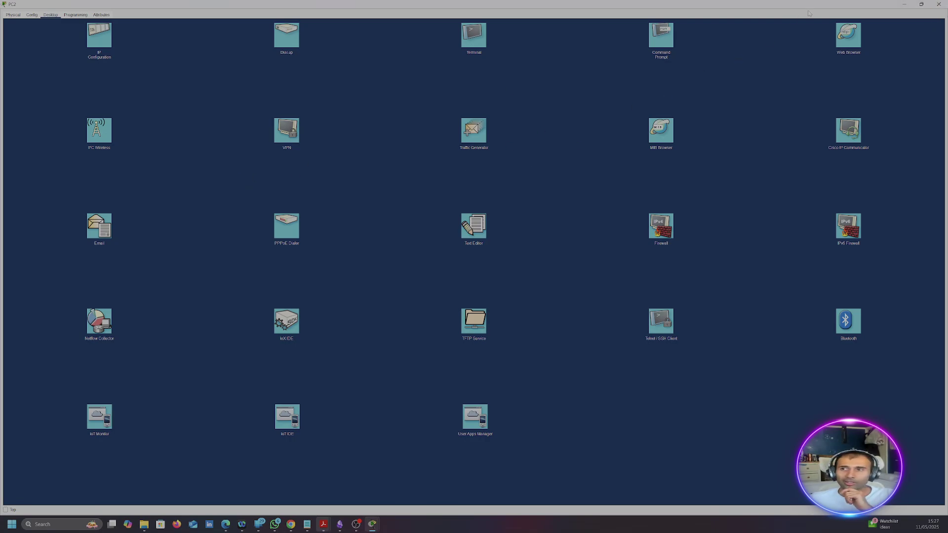
left_click(938, 4)
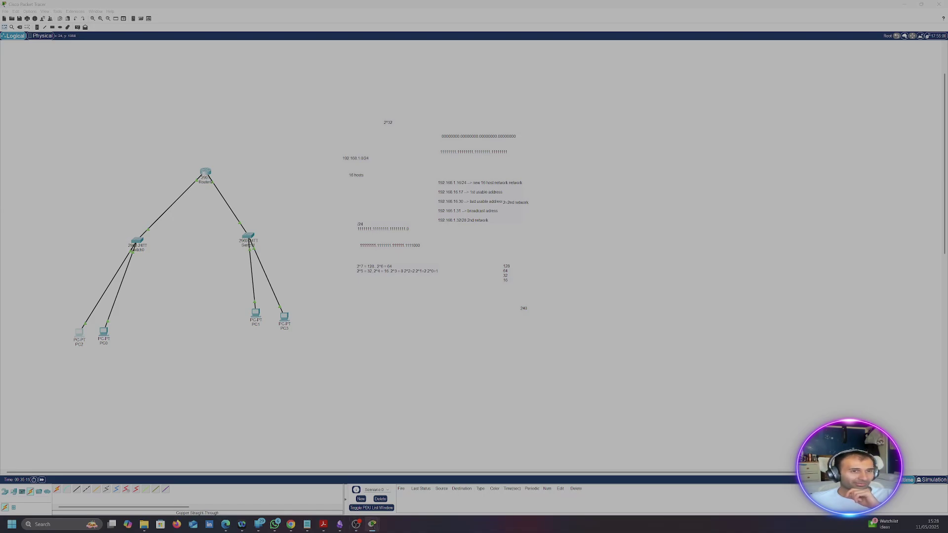
Review the interface commands entered in Router0's enlarged command-line window, and close it.
left_click_drag(0, 226, 177, 245)
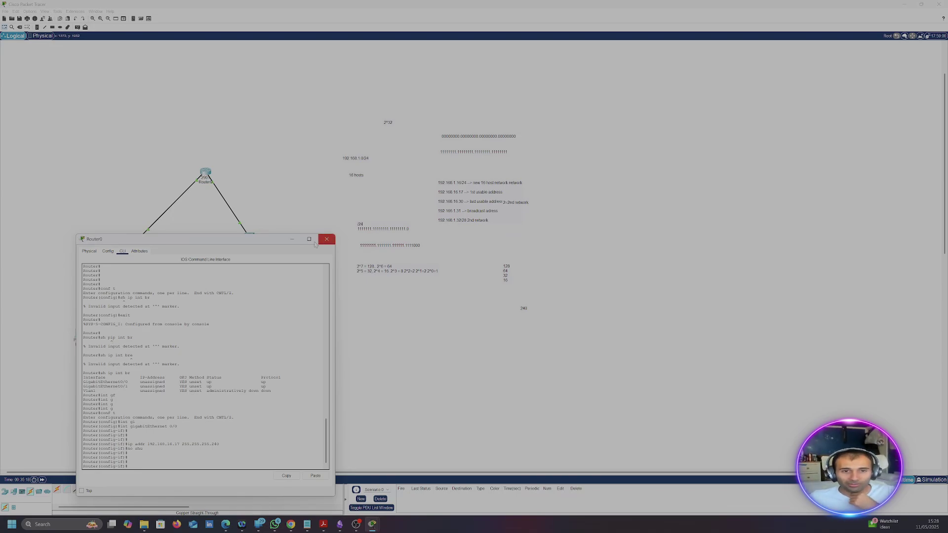
double_click(229, 243)
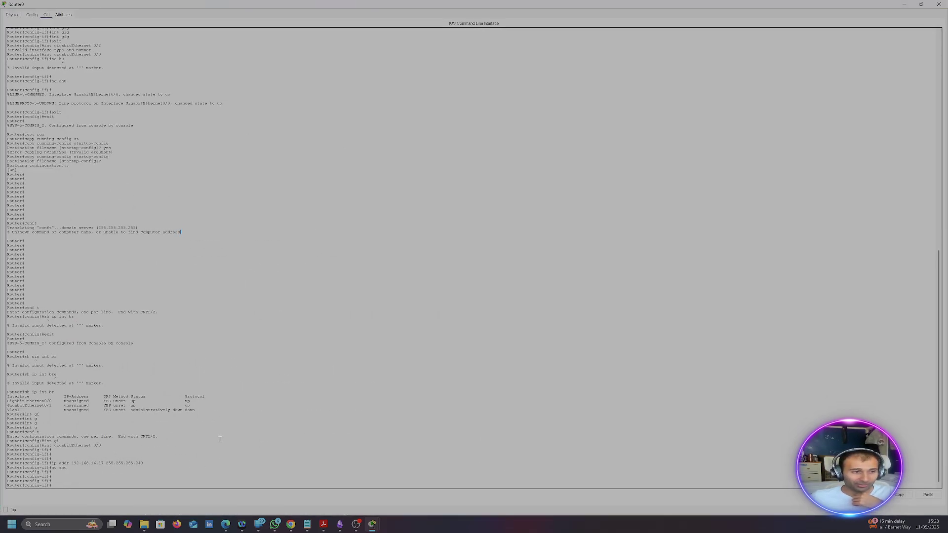
left_click(941, 6)
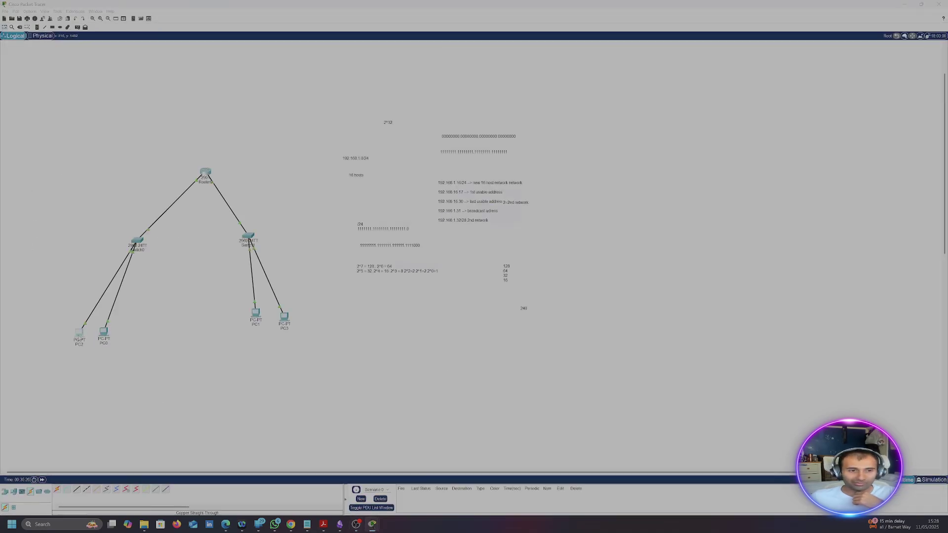
Reopen PC2's Command Prompt, run ipconfig, and examine the default gateway entry.
left_click(79, 331)
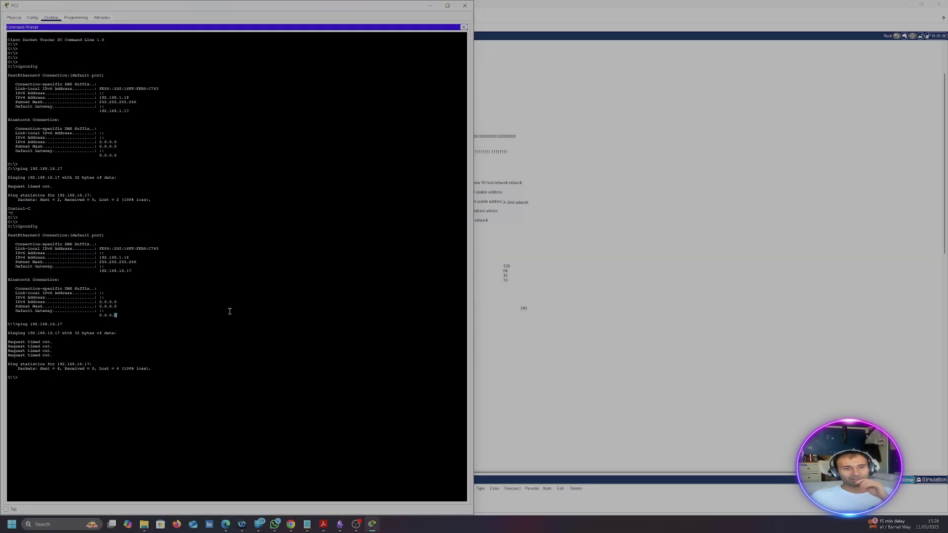
key("Return")
key("Return")
key("Return")
type("ipconfig")
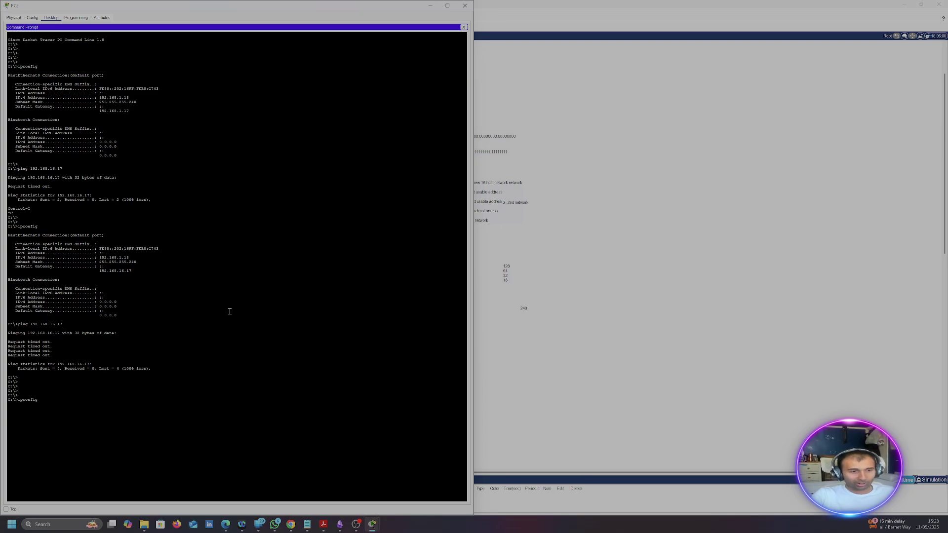
key("BackSpace")
key("BackSpace")
key("BackSpace")
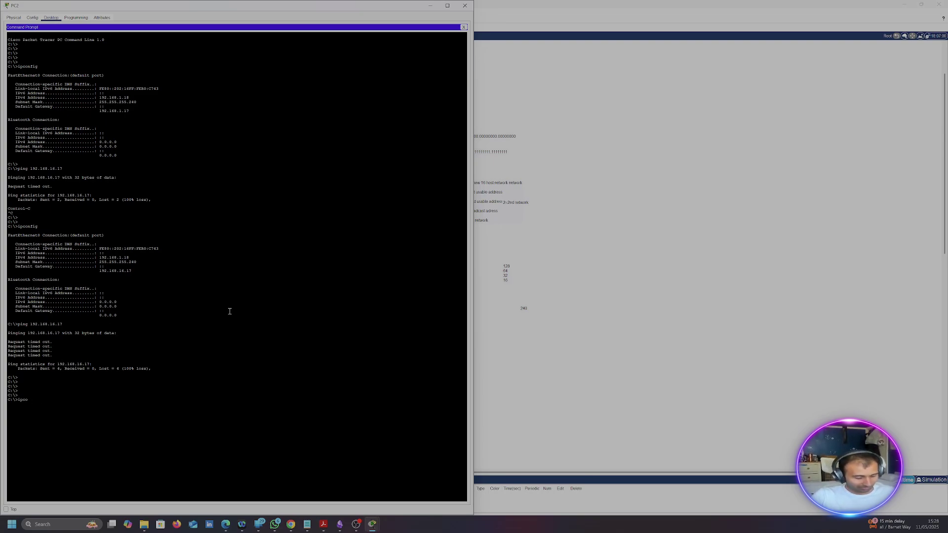
type("nfig")
key("Return")
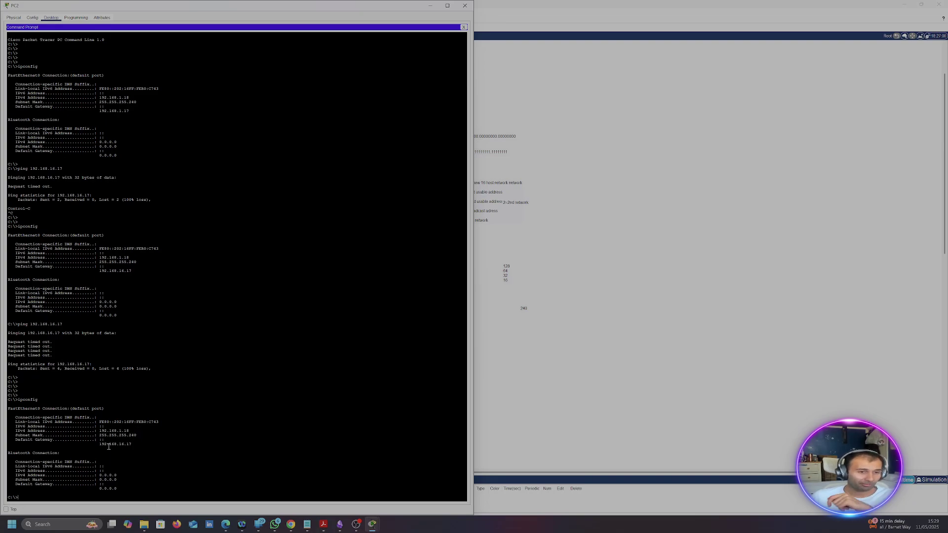
triple_click(111, 444)
left_click(168, 446)
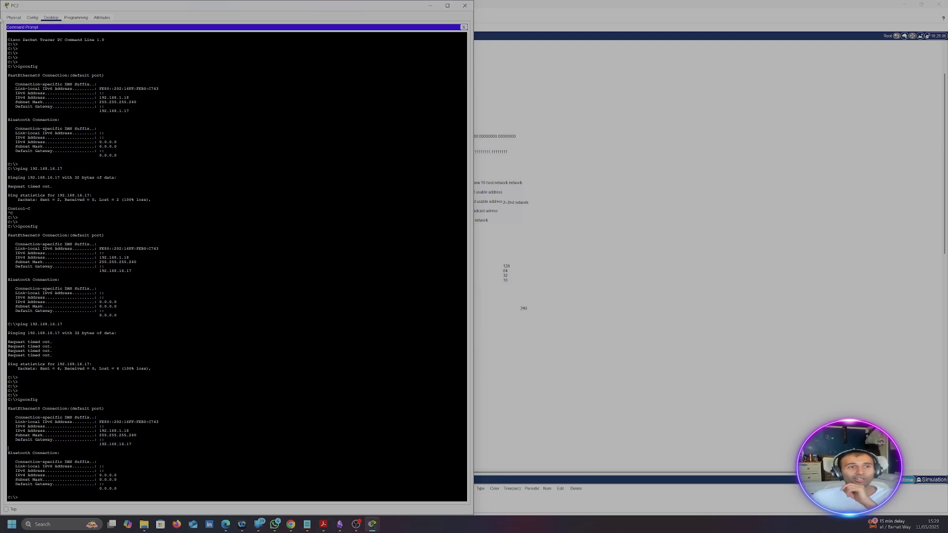
Set PC2's static IPv4 default gateway to 192.168.1.17.
left_click(13, 18)
left_click(37, 18)
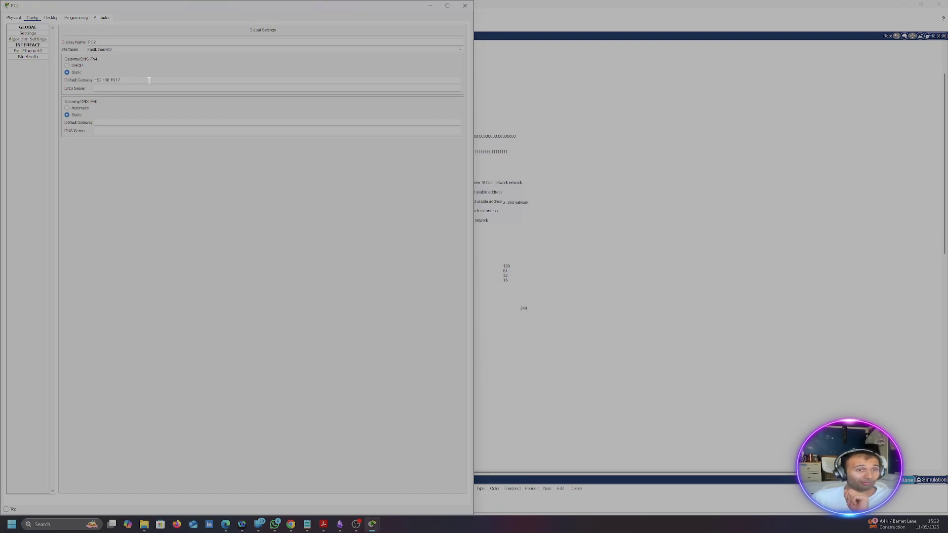
key("BackSpace")
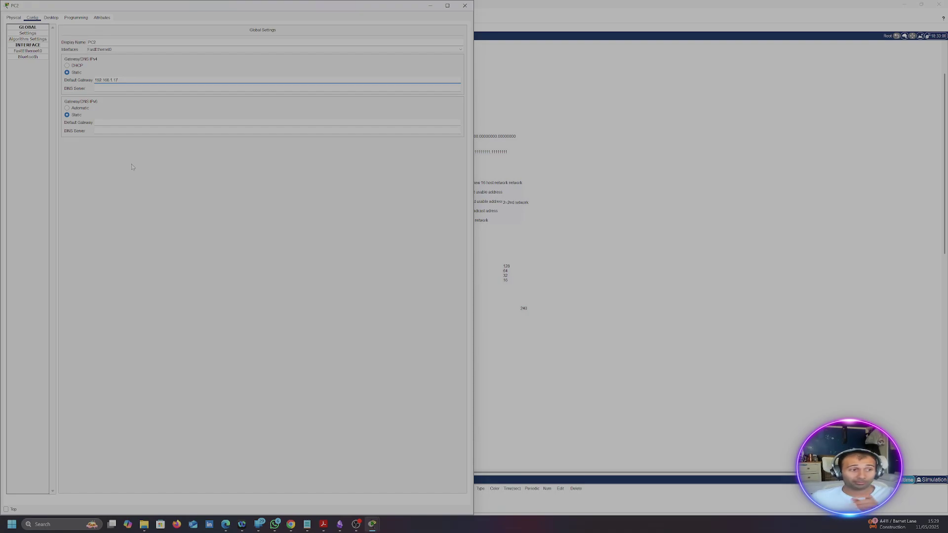
double_click(140, 79)
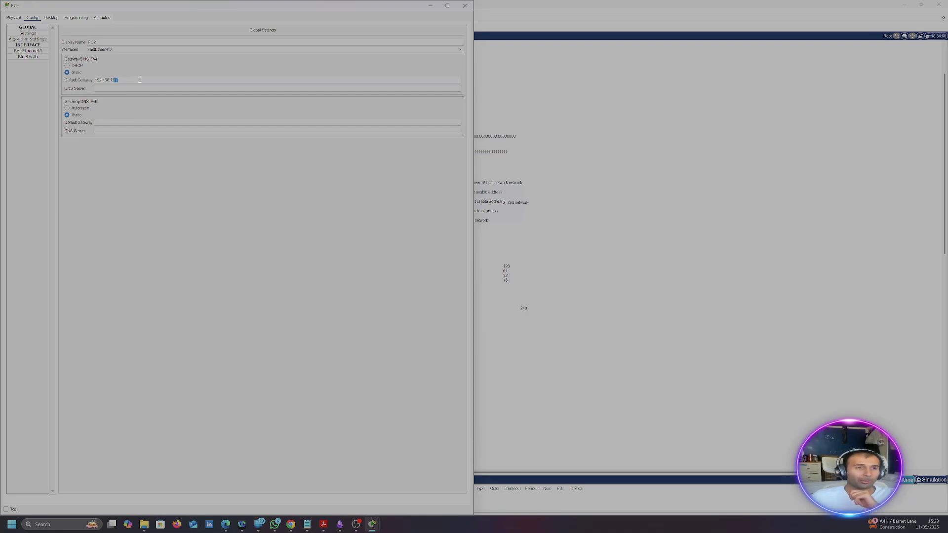
left_click(139, 79)
left_click(20, 18)
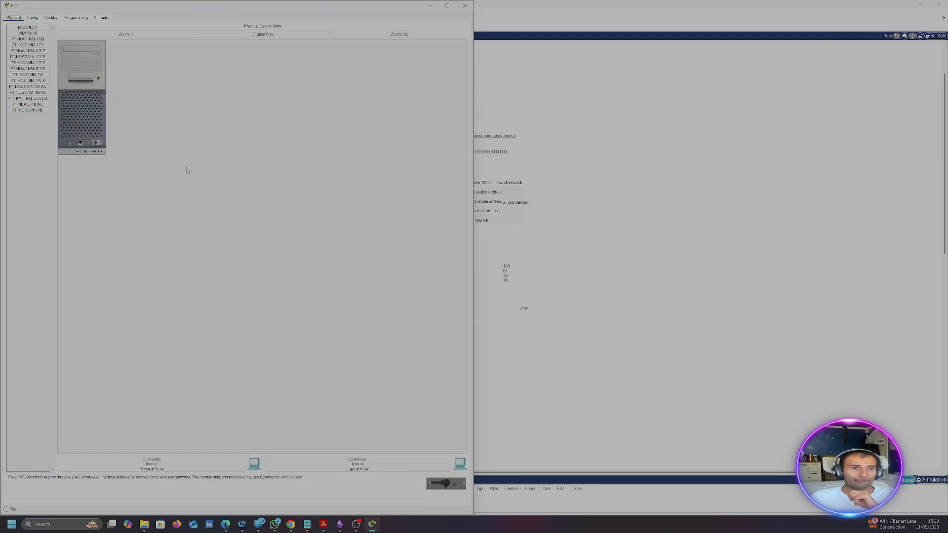
Check PC2's changed gateway by repeating ipconfig in its Command Prompt, and close the PC2 window.
left_click(51, 18)
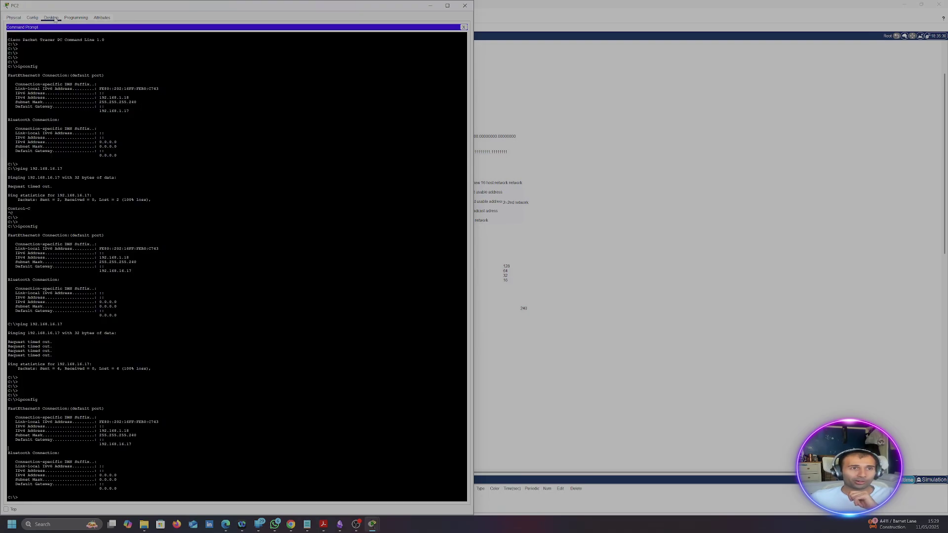
left_click(228, 301)
key("Up")
key("Up")
key("Down")
key("Down")
key("Up")
key("Return")
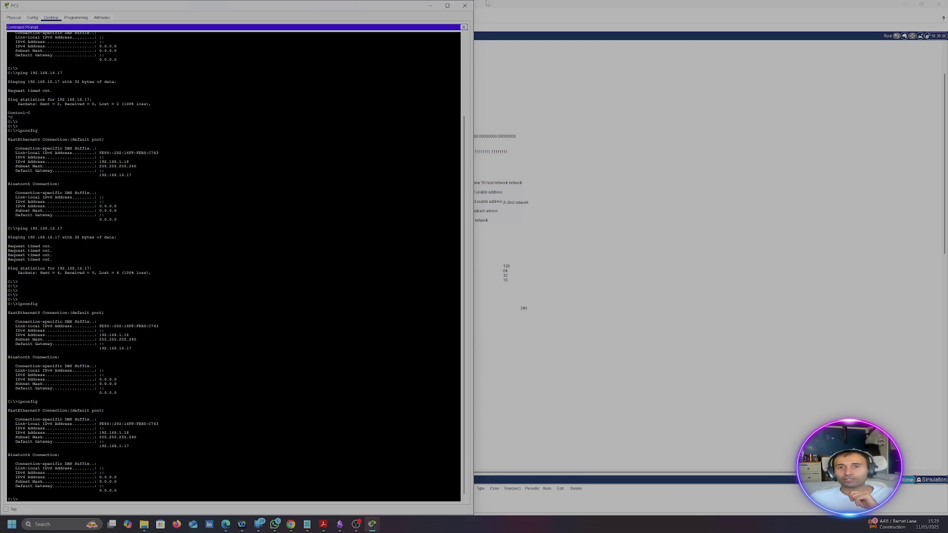
left_click(464, 5)
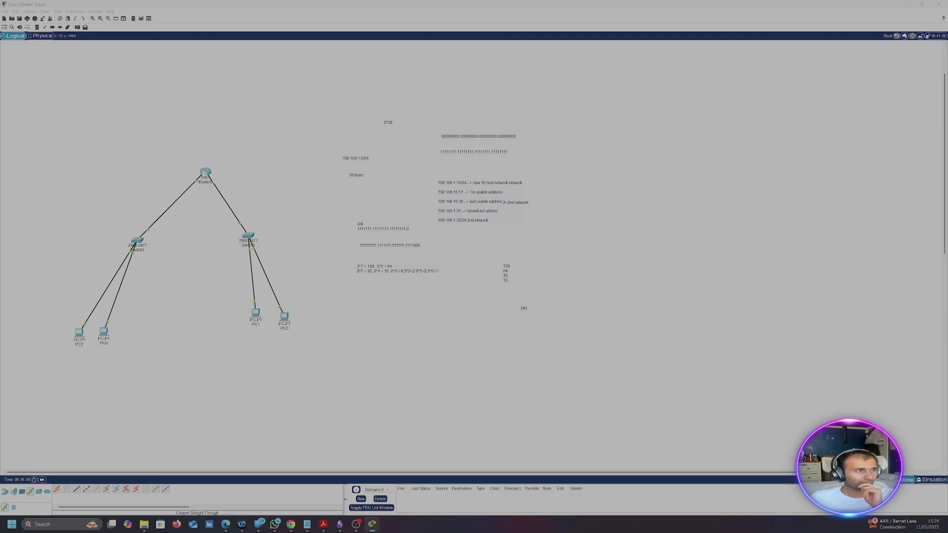
Open PC0's Command Prompt and rerun ipconfig to display its current IP configuration.
left_click_drag(0, 195, 3, 165)
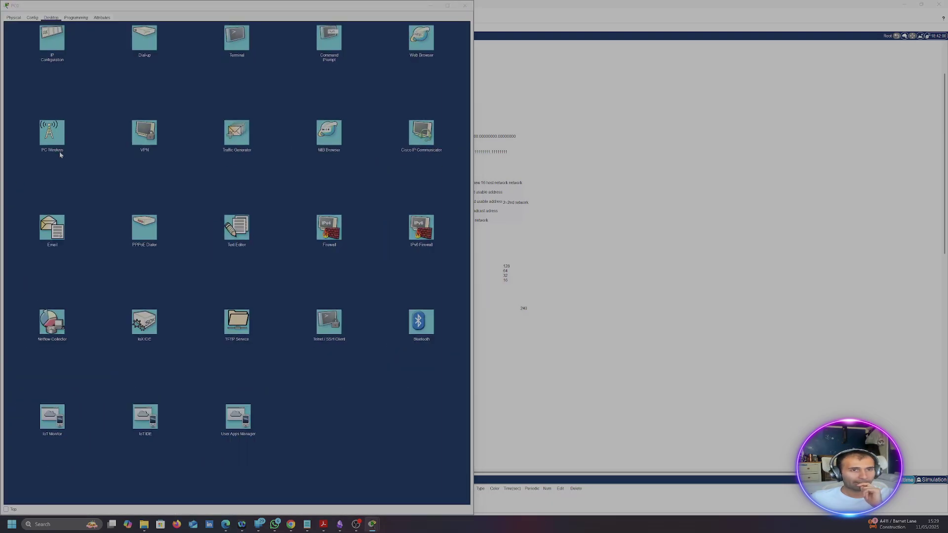
left_click(335, 42)
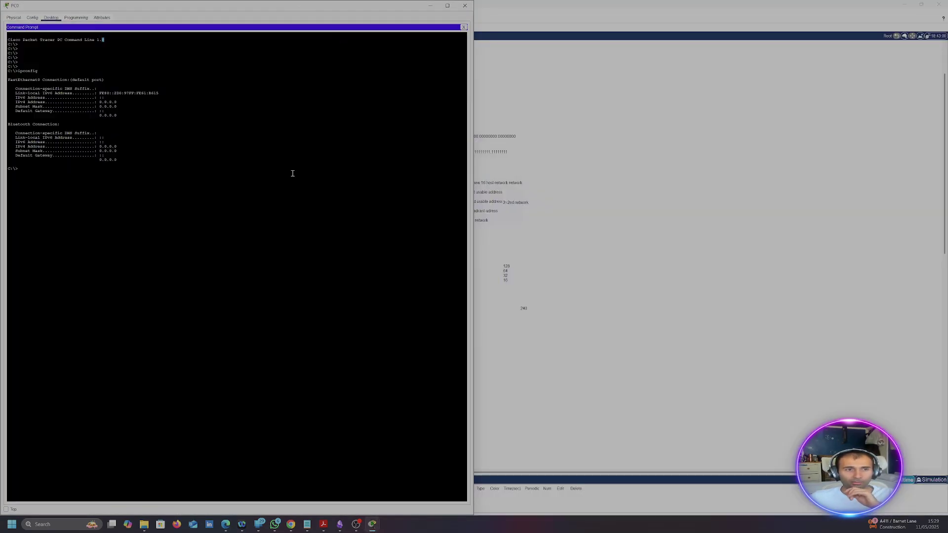
key("Up")
key("Return")
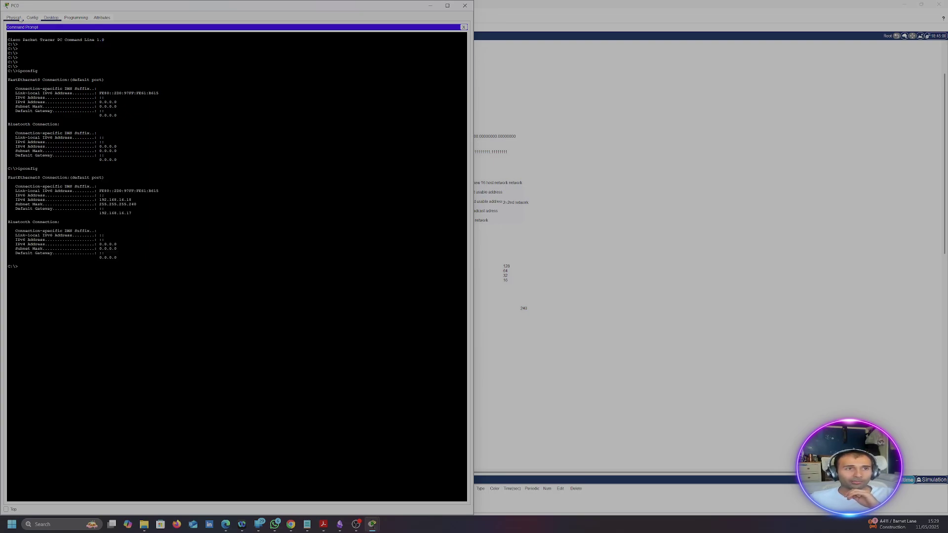
Change PC0's static IPv4 default gateway to 192.168.1.17 in its global settings.
left_click(13, 18)
left_click(32, 18)
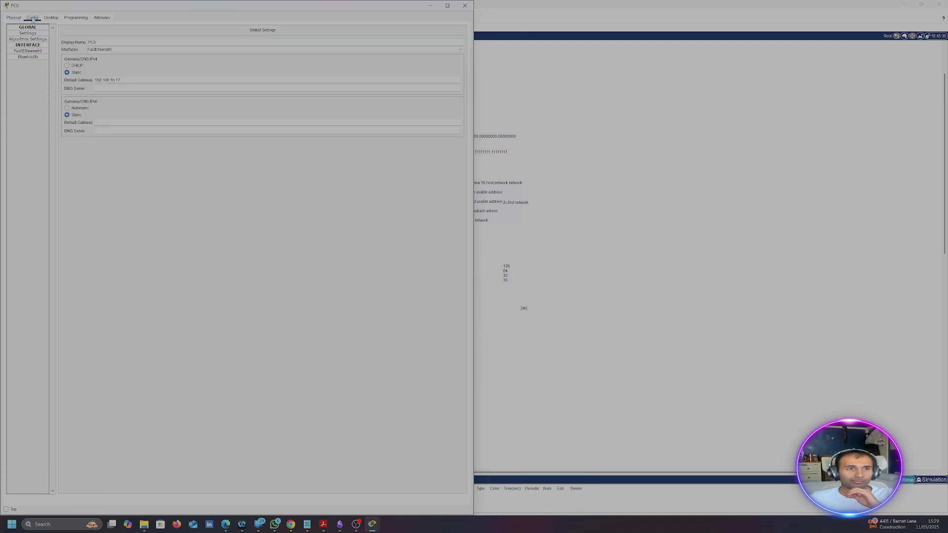
left_click(137, 79)
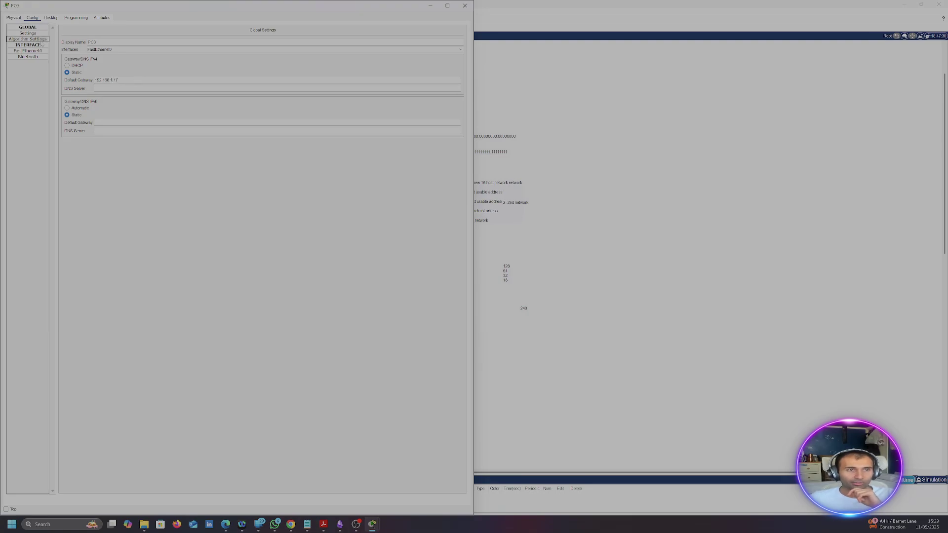
Close PC0's Command Prompt and try to change its static IPv4 address to 192.168.1.18.
left_click(13, 18)
left_click(51, 18)
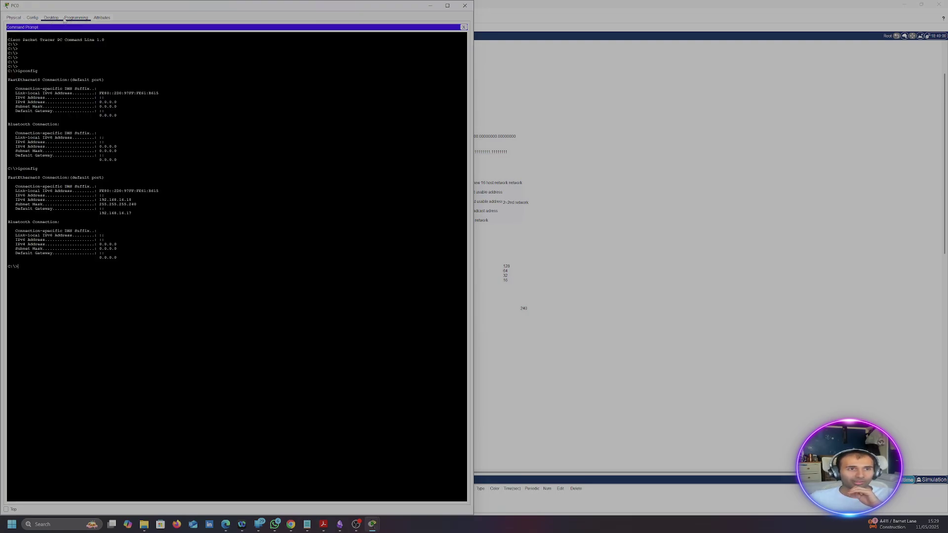
left_click(76, 18)
left_click(54, 19)
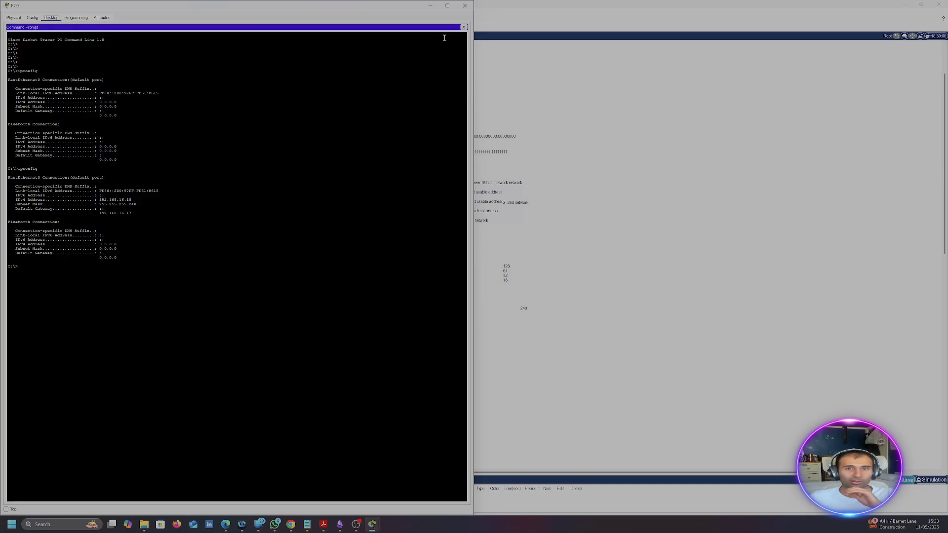
left_click(464, 28)
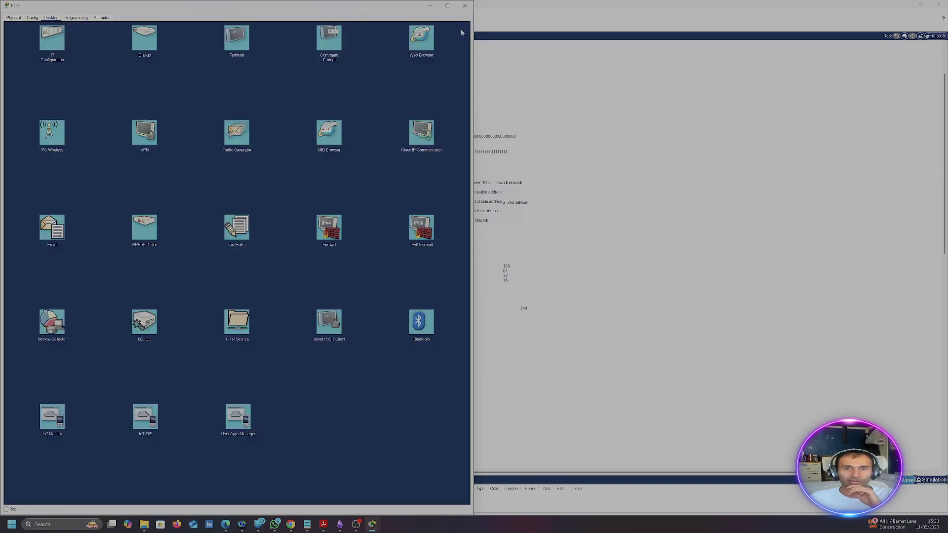
left_click(75, 44)
left_click(186, 57)
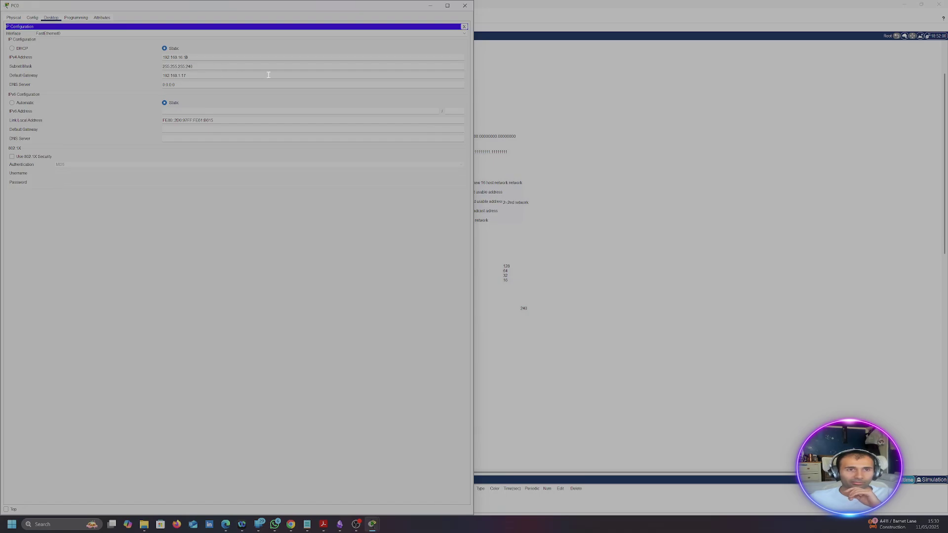
key("BackSpace")
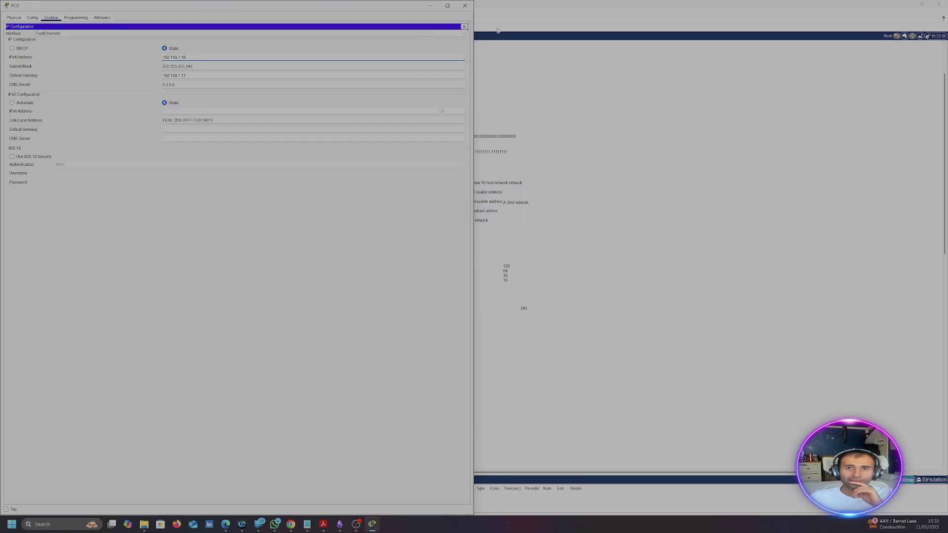
Rerun ipconfig in PC0's Command Prompt and recheck the default gateway in its global settings.
left_click(465, 26)
left_click(341, 43)
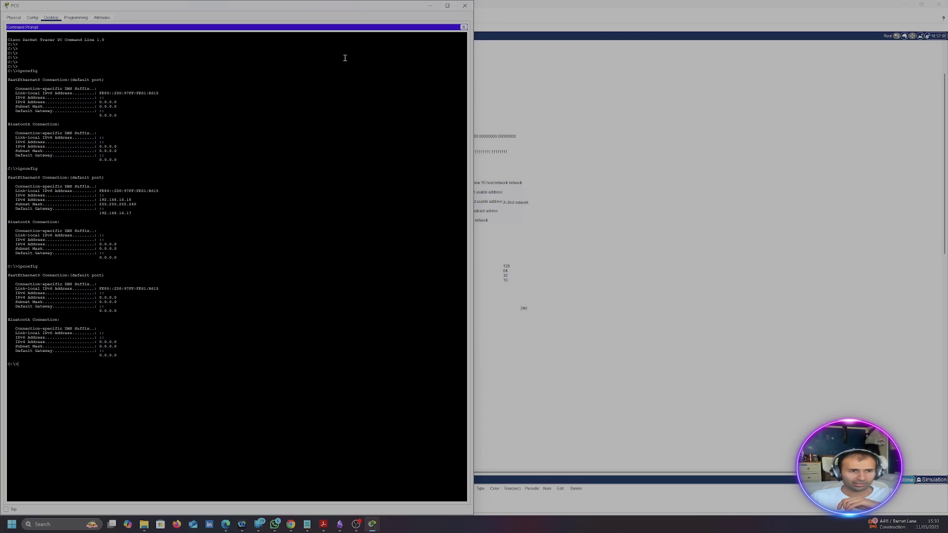
left_click(33, 18)
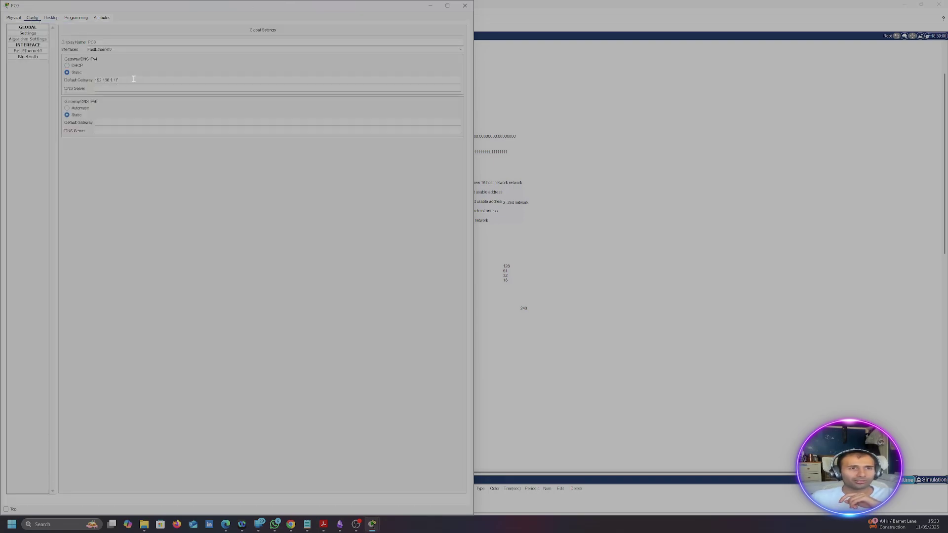
left_click(14, 17)
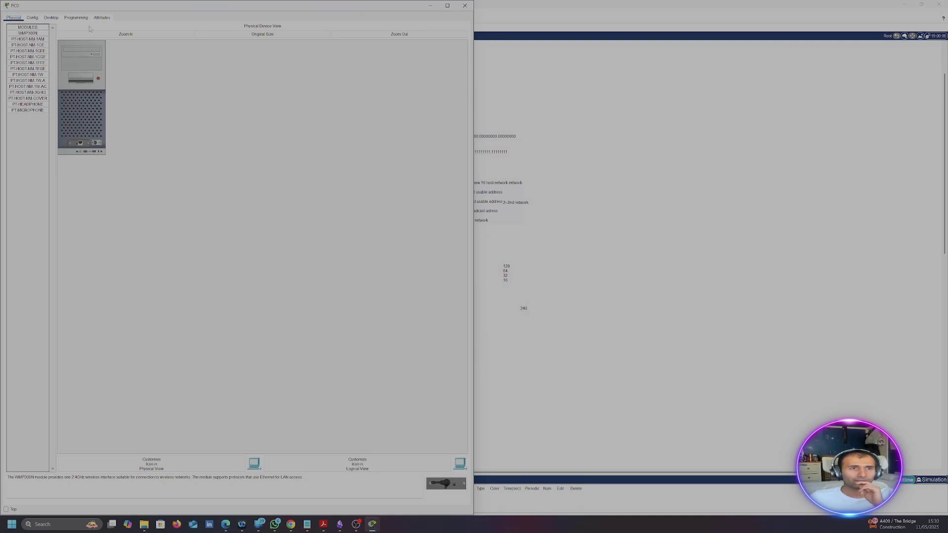
left_click(51, 18)
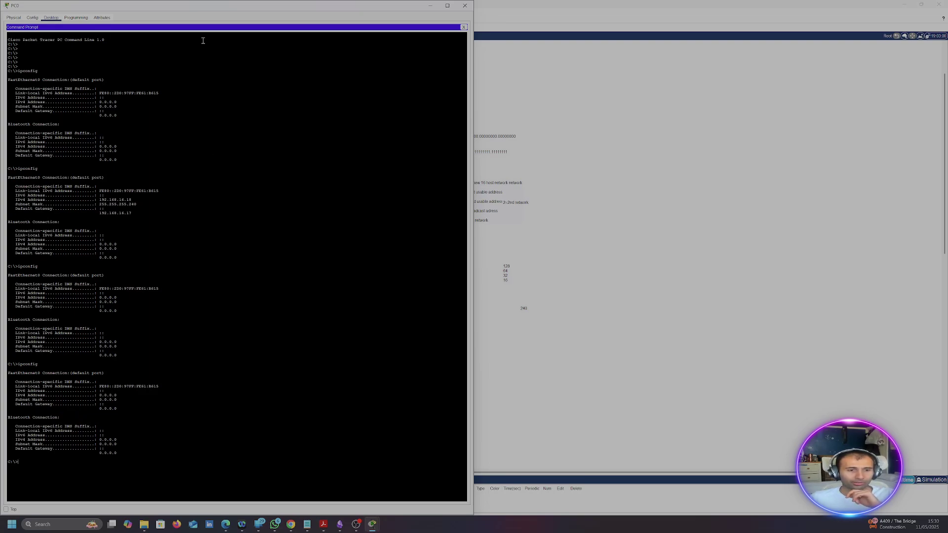
Reopen PC0's IP Configuration and try the static address 192.168.1.18 with the subnet mask 255.255.255.0.
left_click(464, 27)
left_click(49, 34)
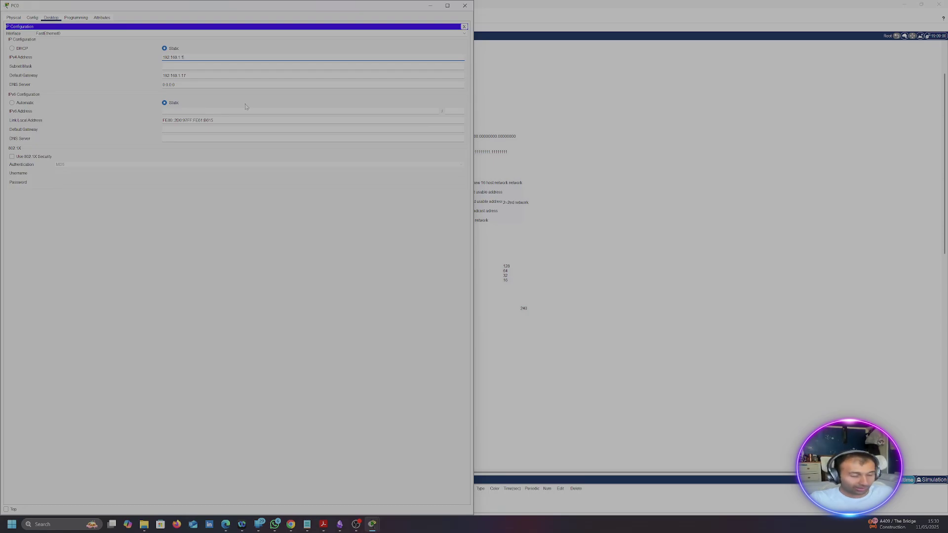
left_click(202, 75)
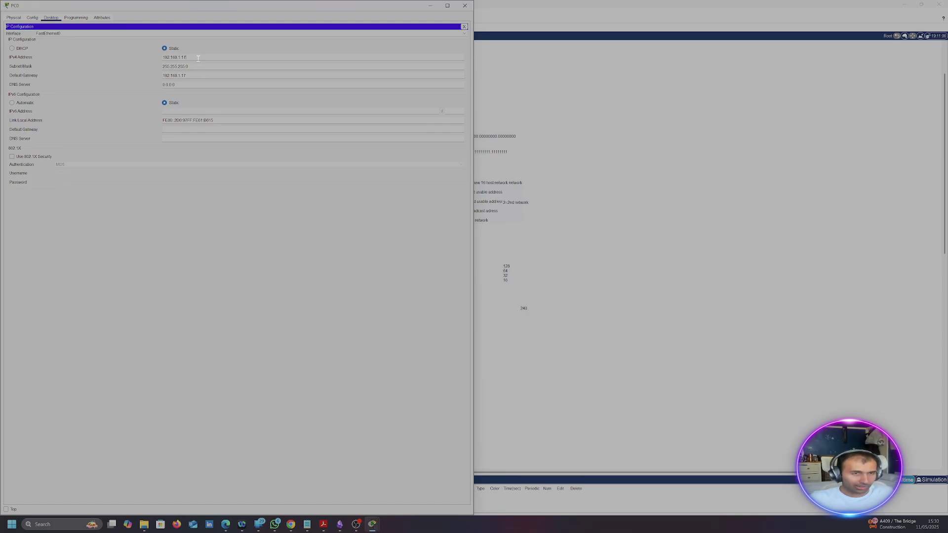
left_click(201, 65)
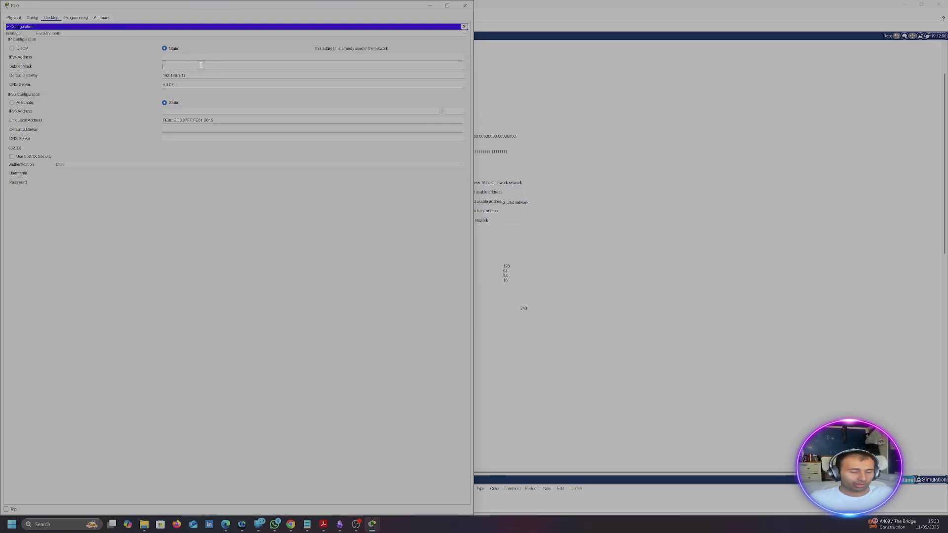
Try to give PC0 the IPv4 address 192.168.1.19 with the subnet mask 255.255.255.2450, and dismiss the error.
left_click(200, 60)
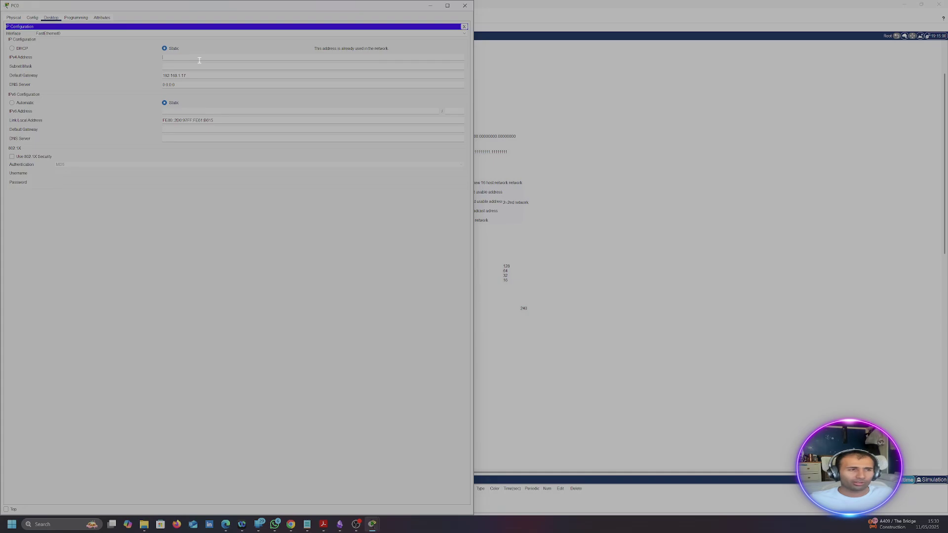
type("192.18.1.19")
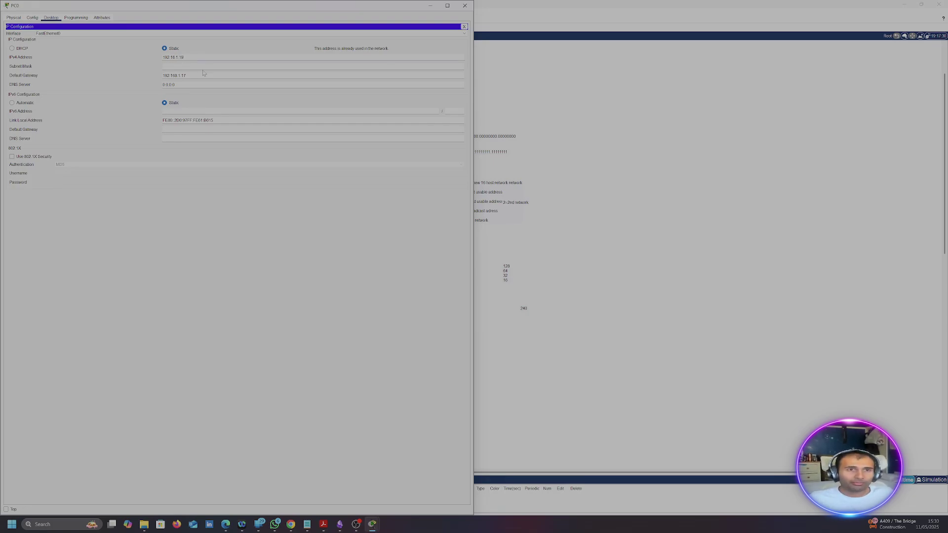
left_click(201, 68)
left_click(176, 58)
type("8.")
left_click(211, 68)
key("BackSpace")
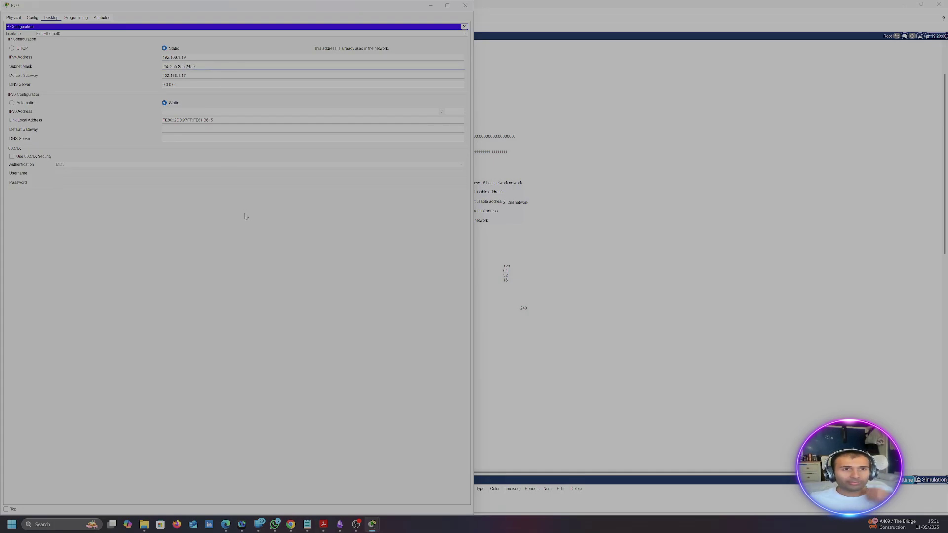
type("2450")
left_click(205, 75)
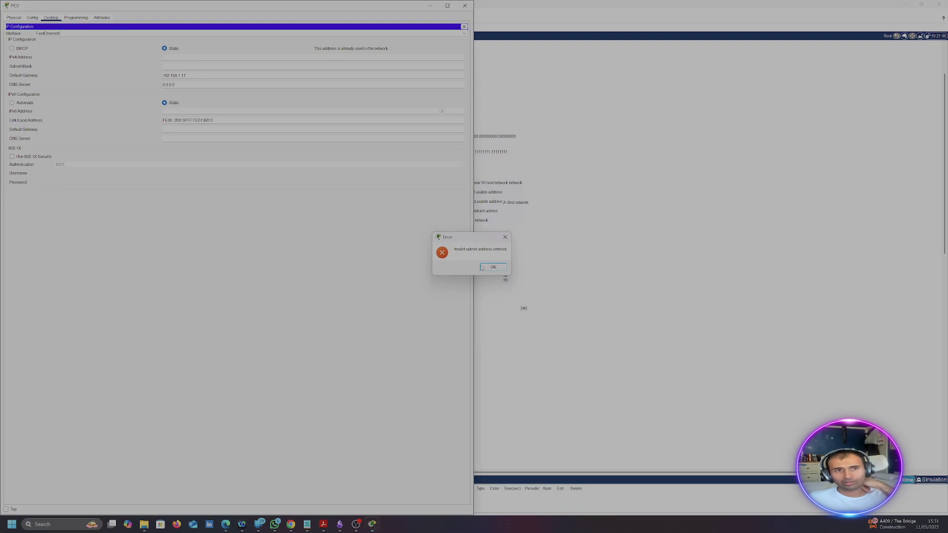
left_click(484, 270)
Set PC0's static IPv4 address to 192.168.1.19 and its subnet mask to 255.255.255.240.
left_click(202, 59)
type("192.168.1.1")
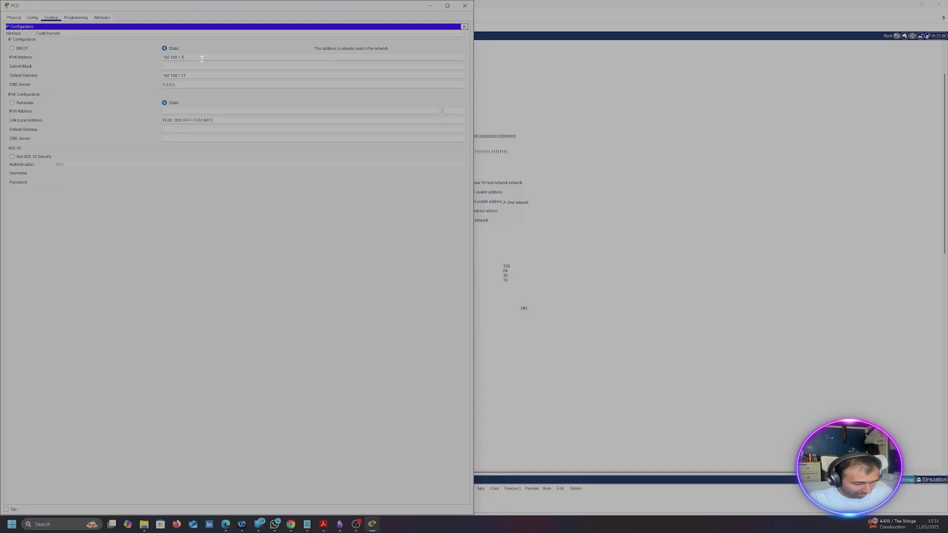
type("9")
left_click(211, 66)
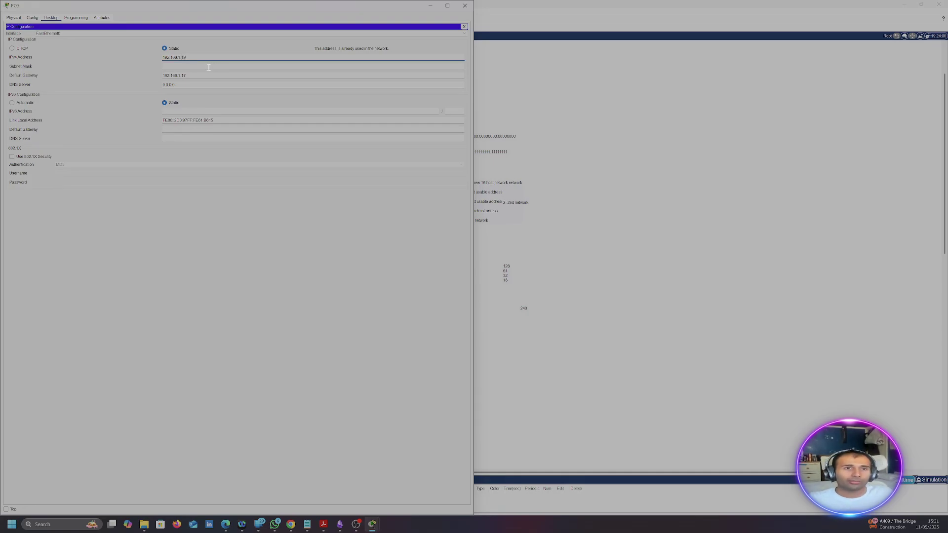
type("24")
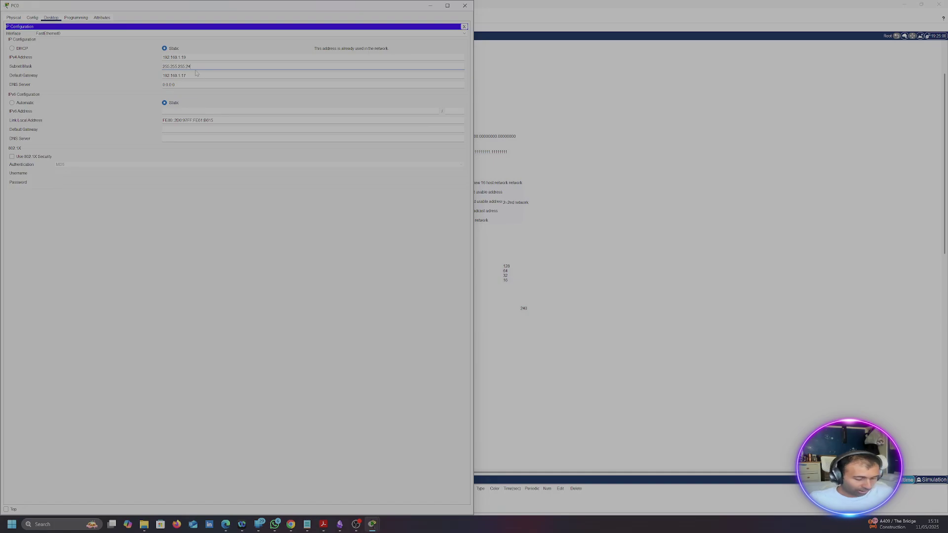
type("0")
left_click(197, 75)
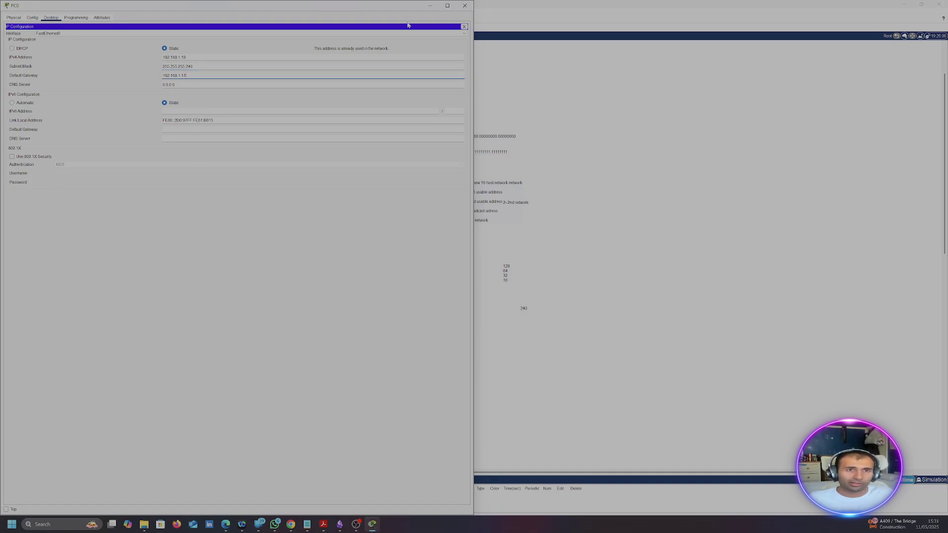
Check PC0's new addressing by running ipconfig in its Command Prompt, and close the PC0 window.
left_click(463, 27)
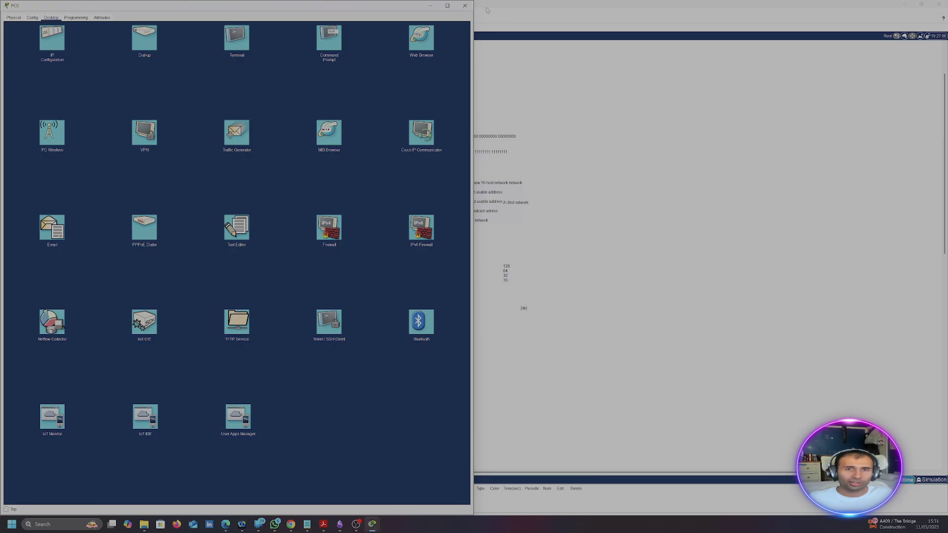
left_click(329, 39)
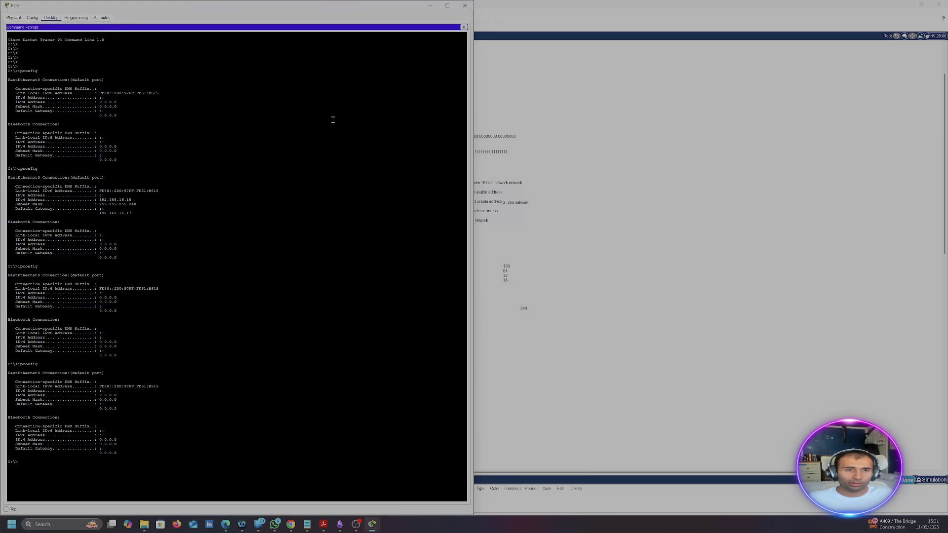
key("Up")
key("Return")
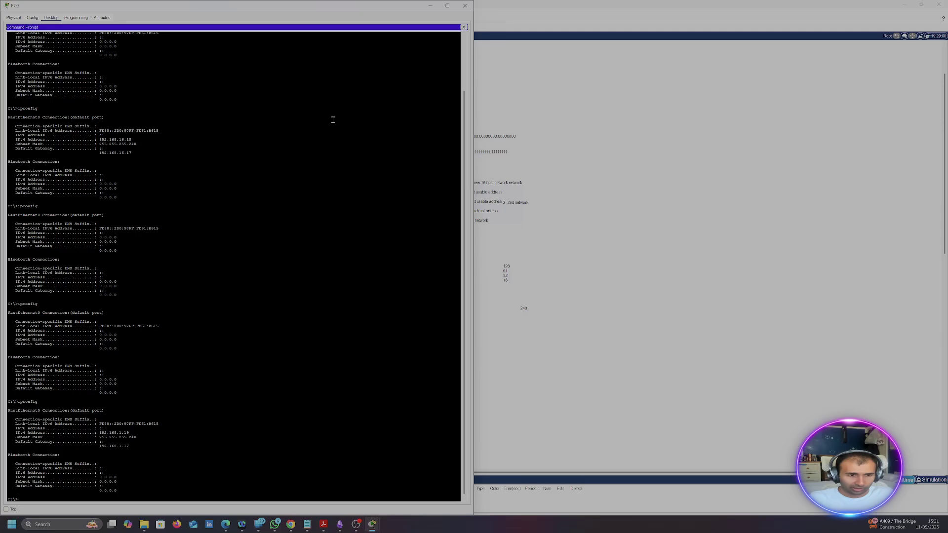
left_click(463, 26)
left_click(465, 5)
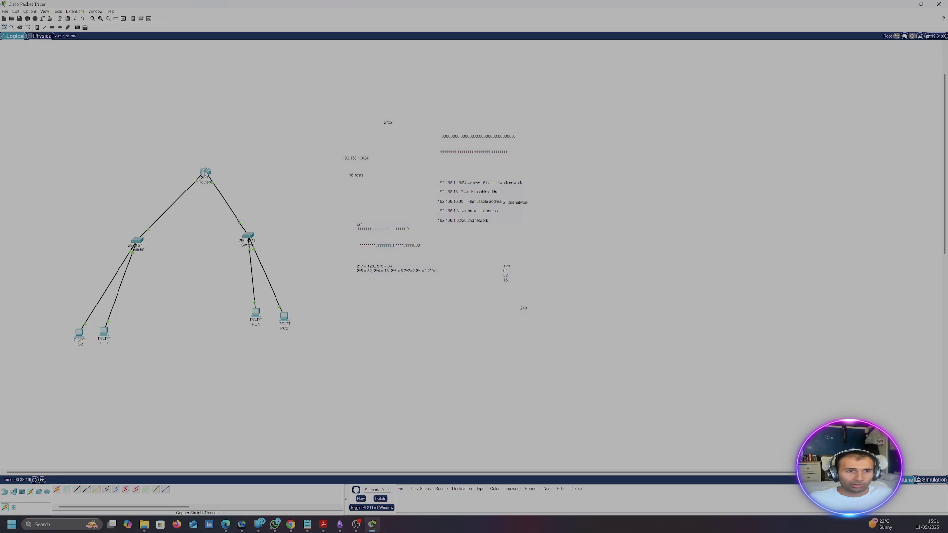
Correct the workspace note so the first usable address reads 192.168.1.17 and the last usable address 192.168.1.30.
left_click(205, 172)
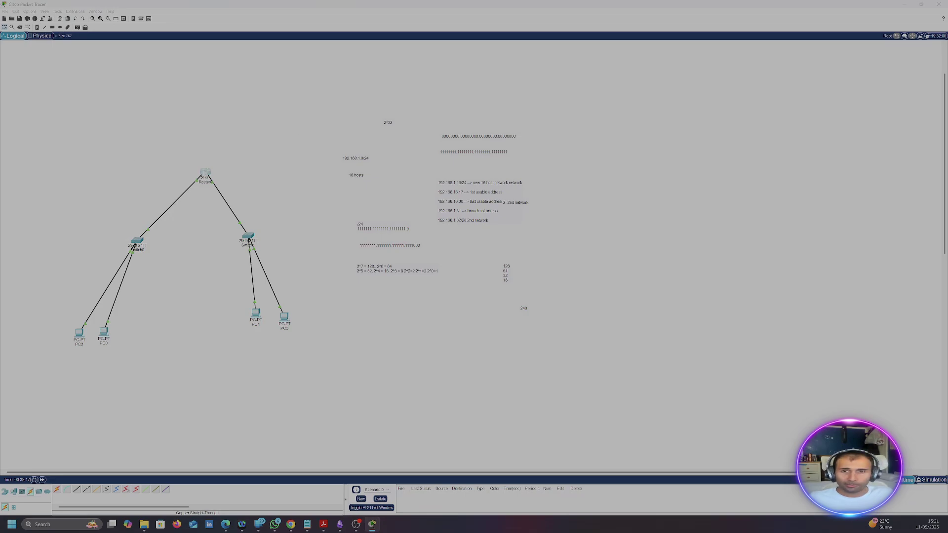
double_click(458, 191)
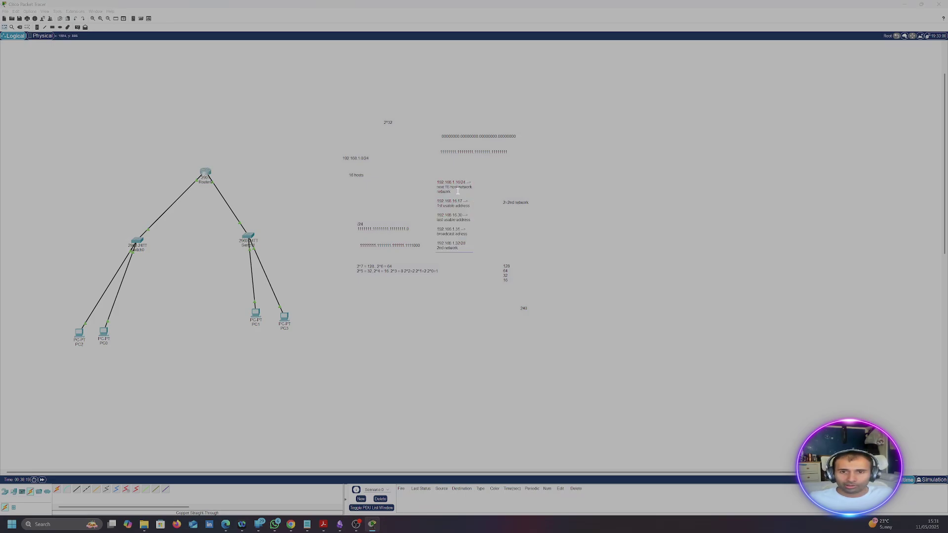
left_click(459, 201)
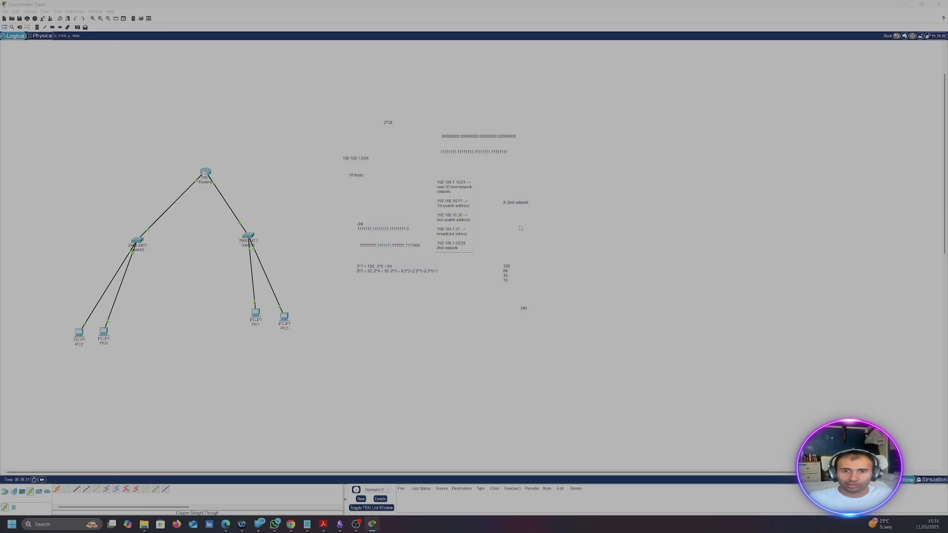
key("BackSpace")
key("BackSpace")
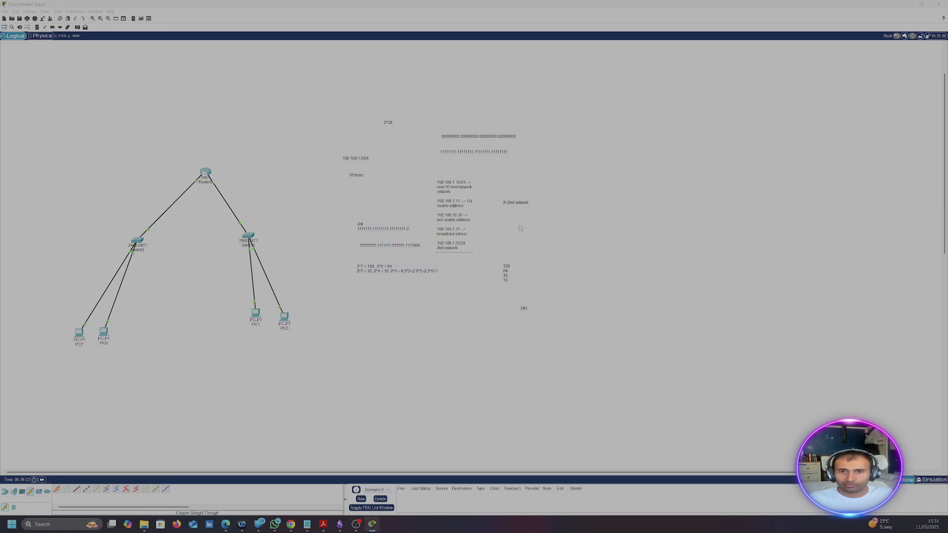
key("BackSpace")
left_click(478, 329)
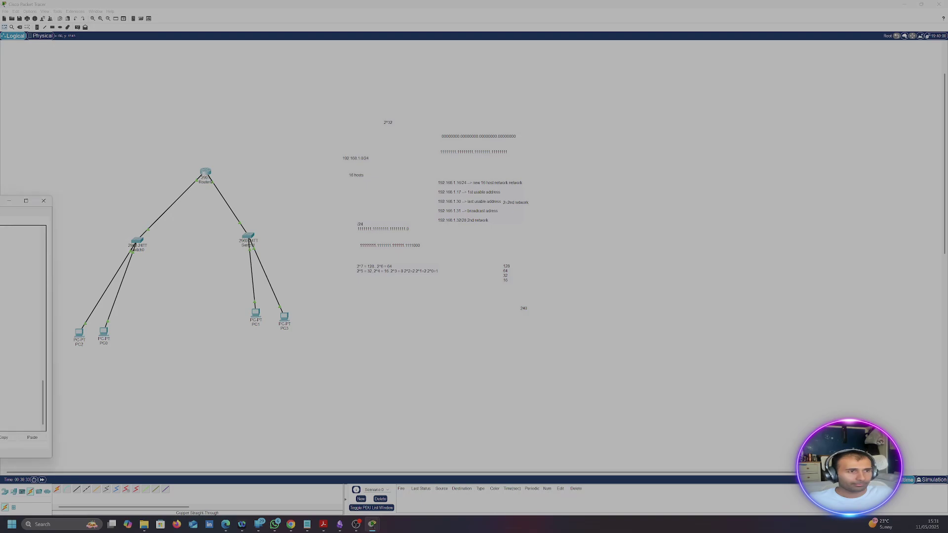
Assign 192.168.1.17 with mask 255.255.255.240 to the router's GigabitEthernet 0/0 interface and enable it with no shu.
left_click_drag(0, 202, 115, 215)
key("Return")
key("Return")
key("Return")
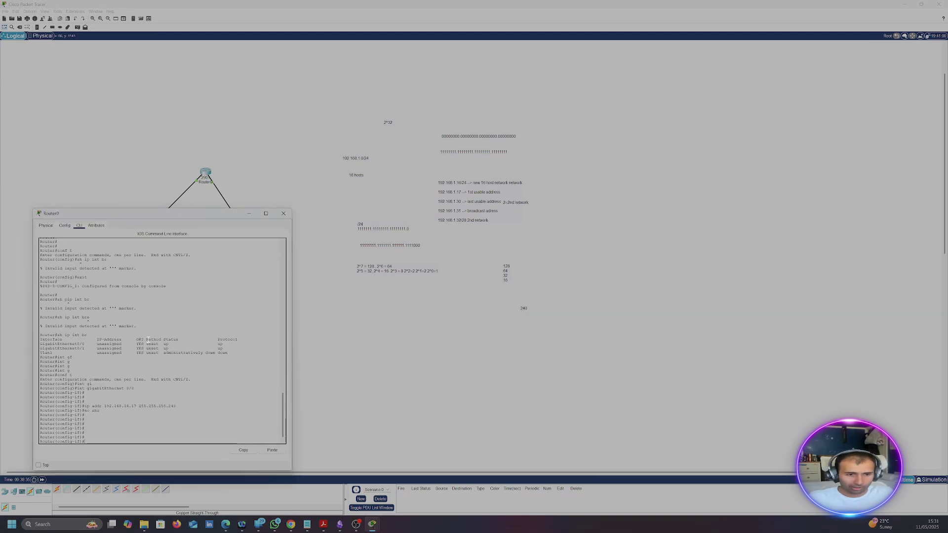
key("Up")
key("Up")
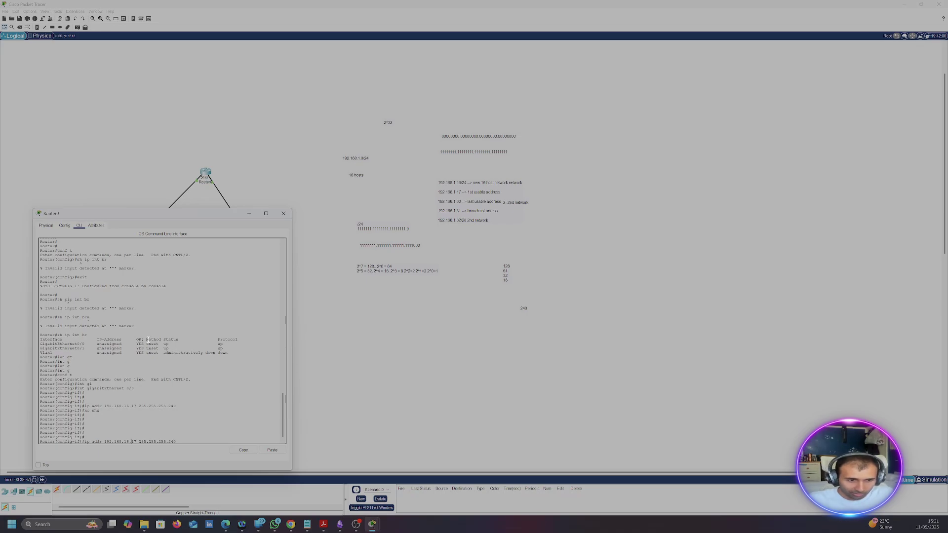
key("Return")
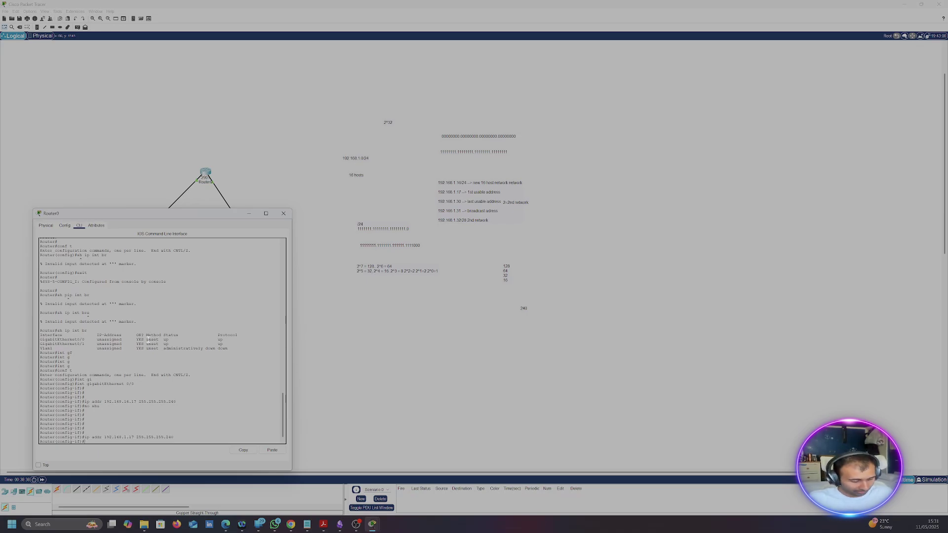
type("no shu")
key("Return")
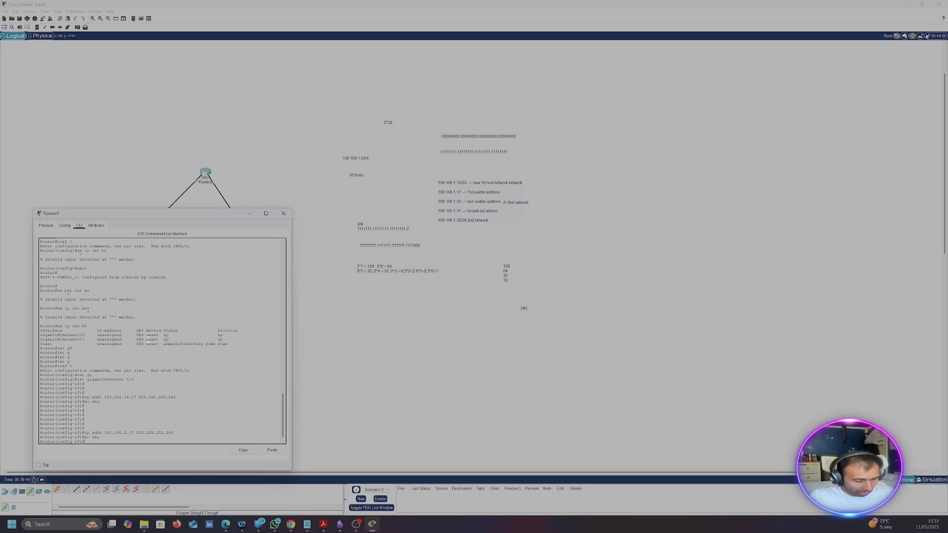
Exit the router's configuration mode and save the running configuration to startup-config with copy run start, closing the router window.
type("exit")
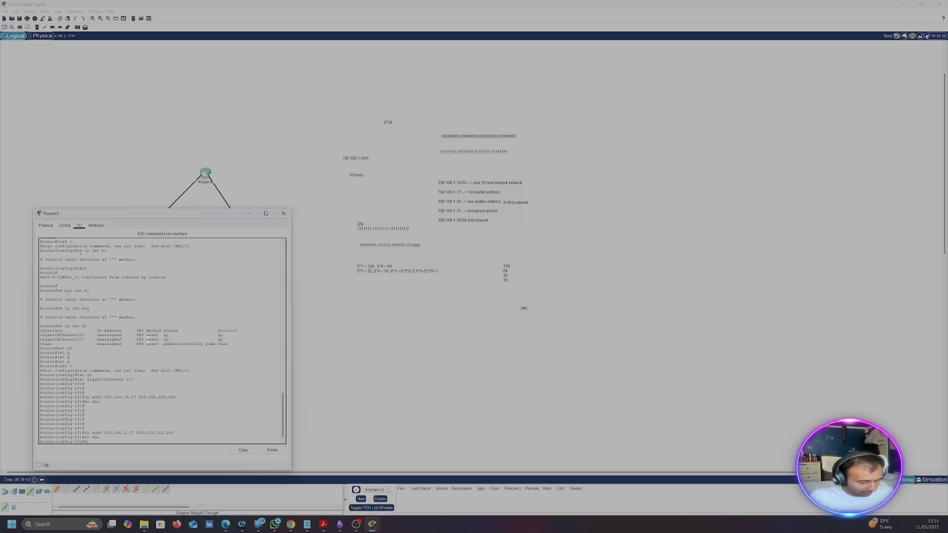
key("Return")
type("exit")
key("Return")
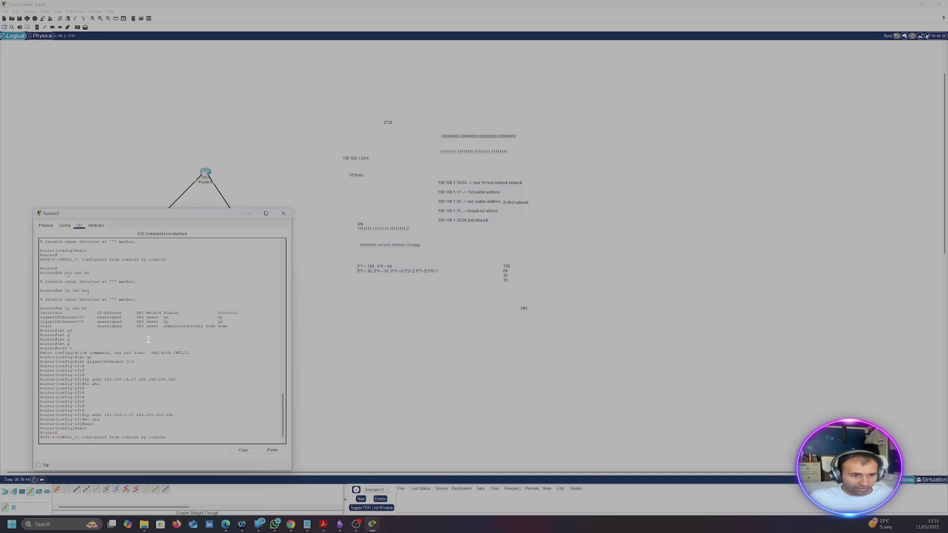
type("copy run st")
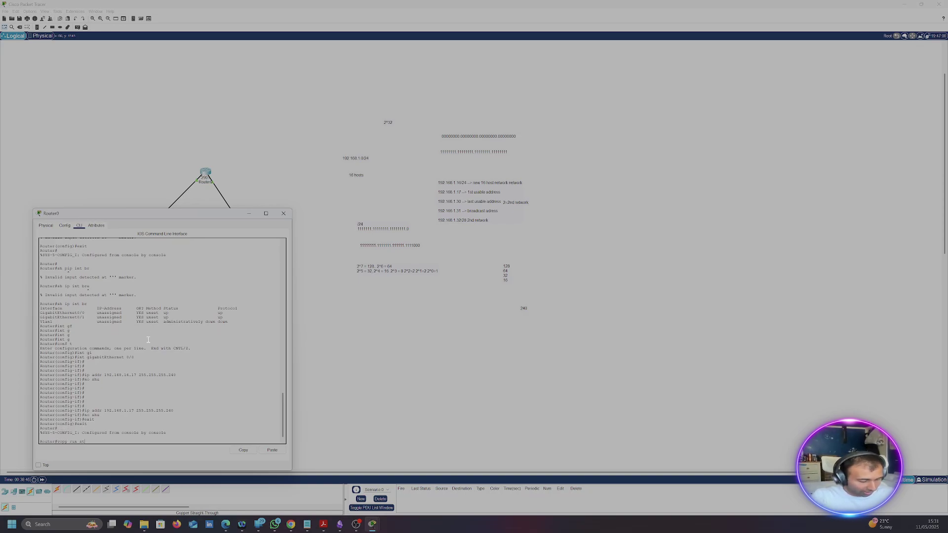
type("art")
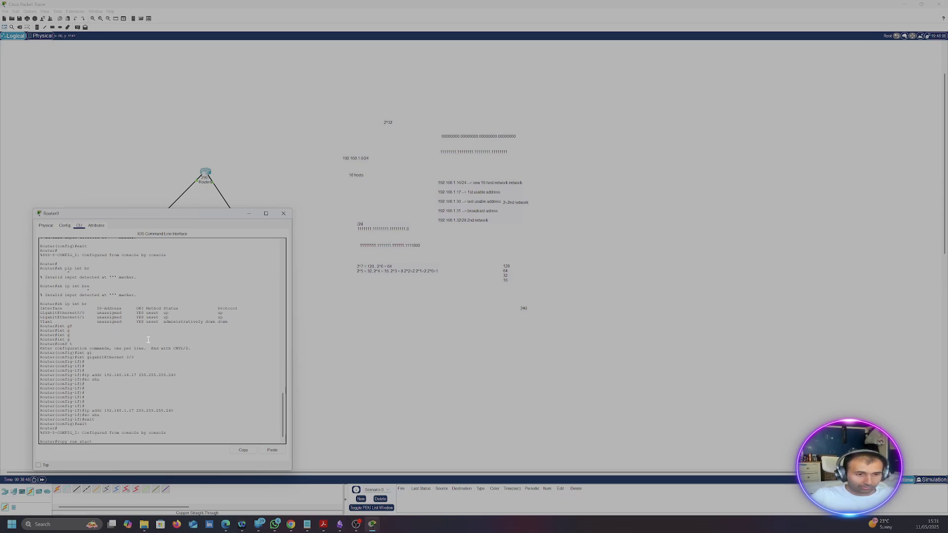
key("Return")
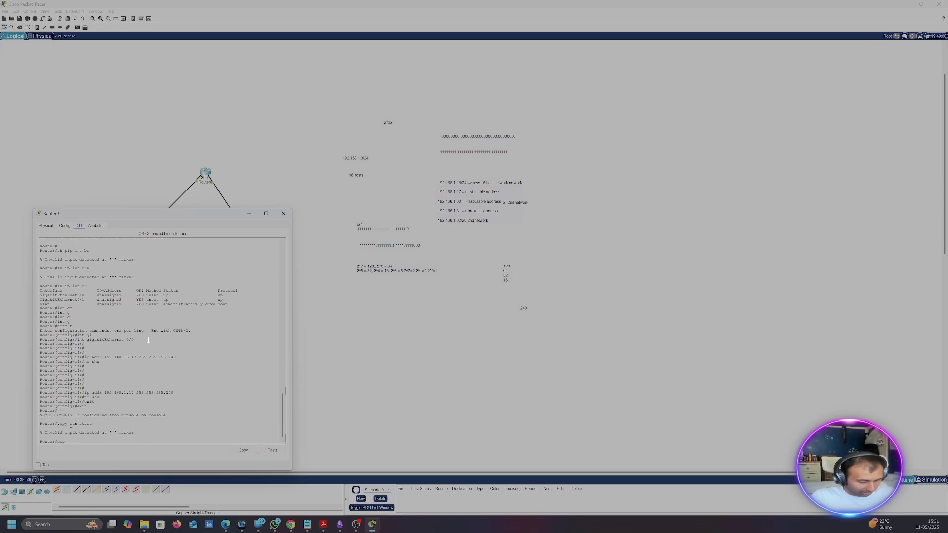
key("Return")
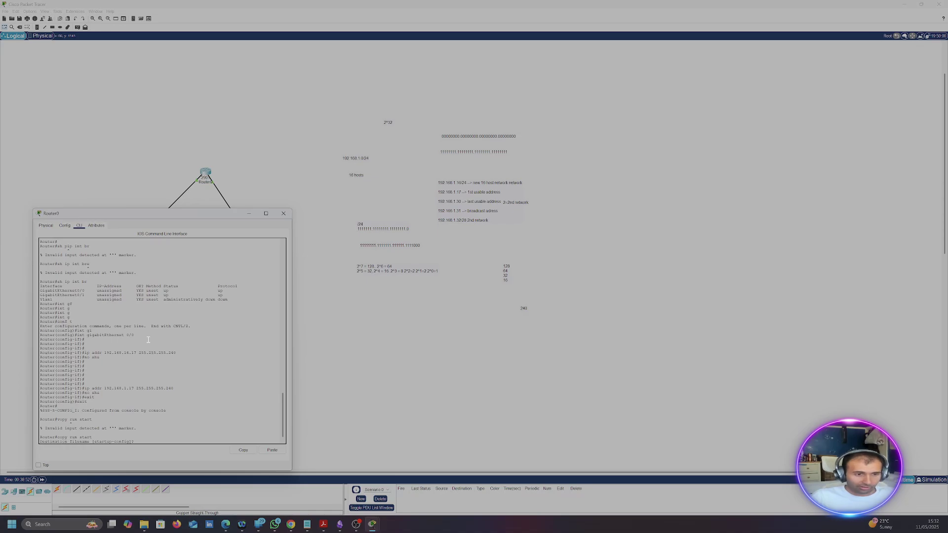
key("Return")
left_click(289, 217)
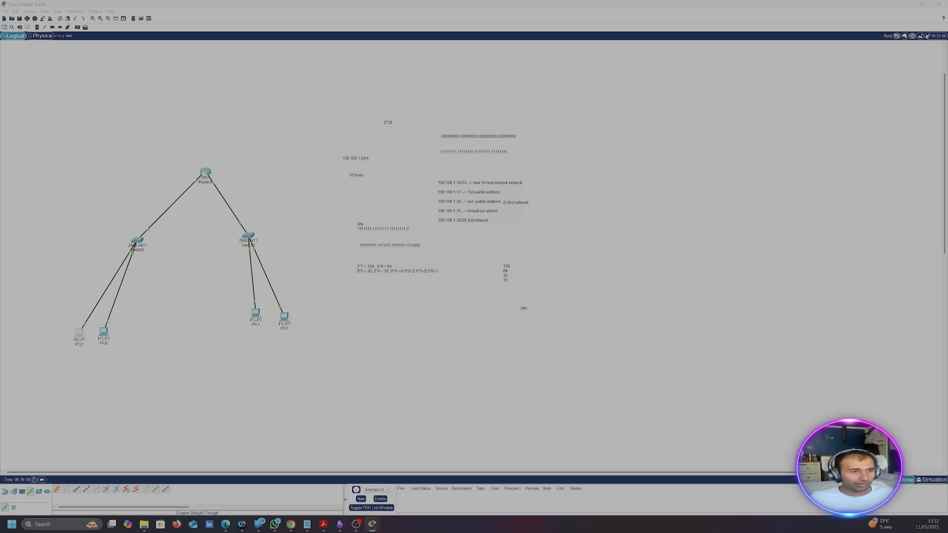
Test PC2's connection to its gateway by pinging 192.168.1.17 from its Command Prompt, and move the window clear of the topology.
left_click(234, 252)
type("ping 192.168.16.17")
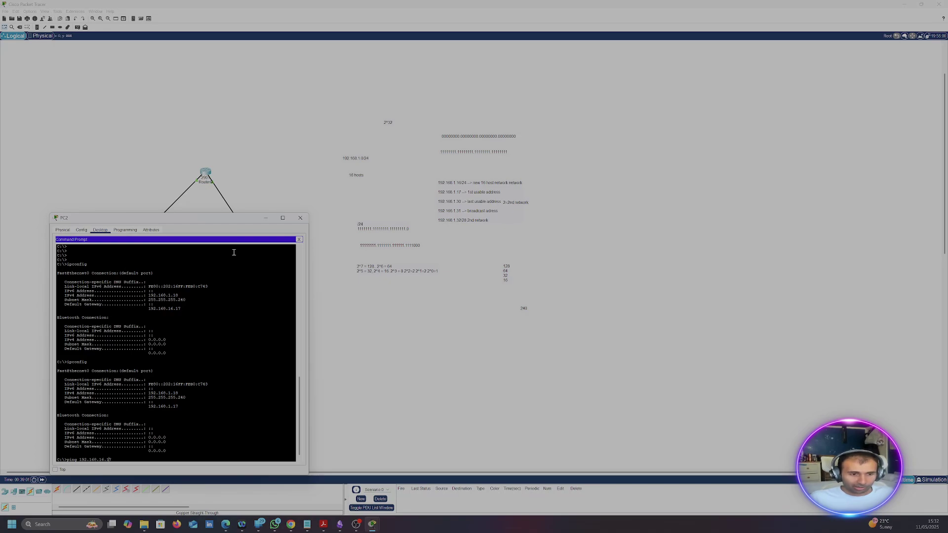
key("BackSpace")
key("Return")
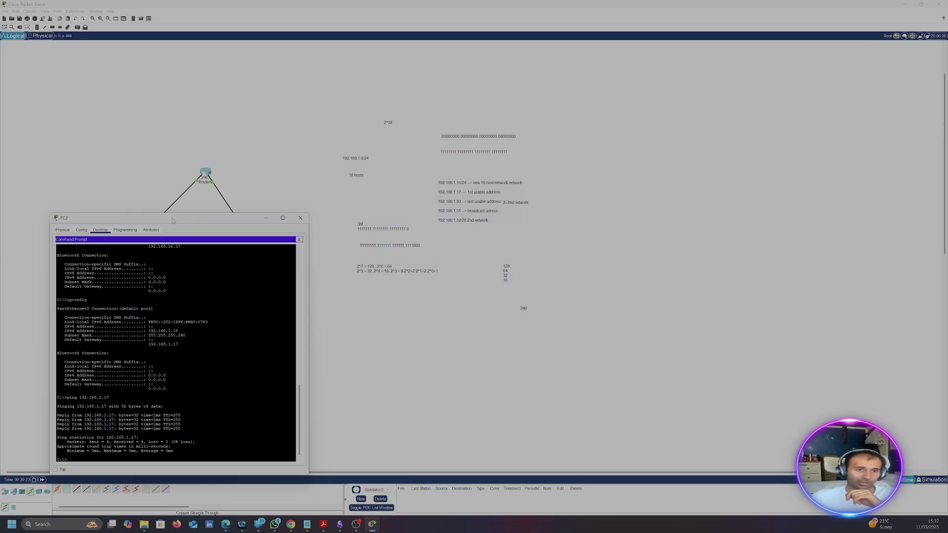
left_click_drag(171, 220, 414, 229)
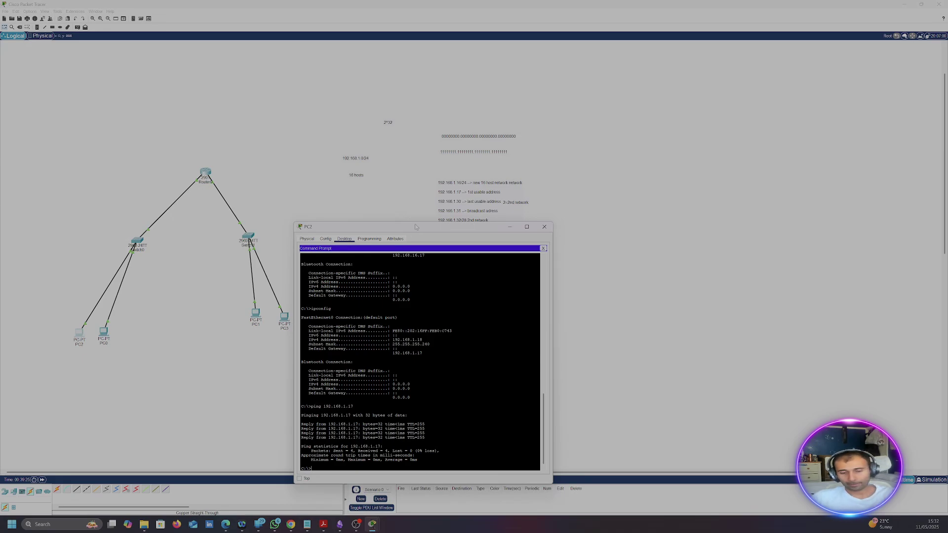